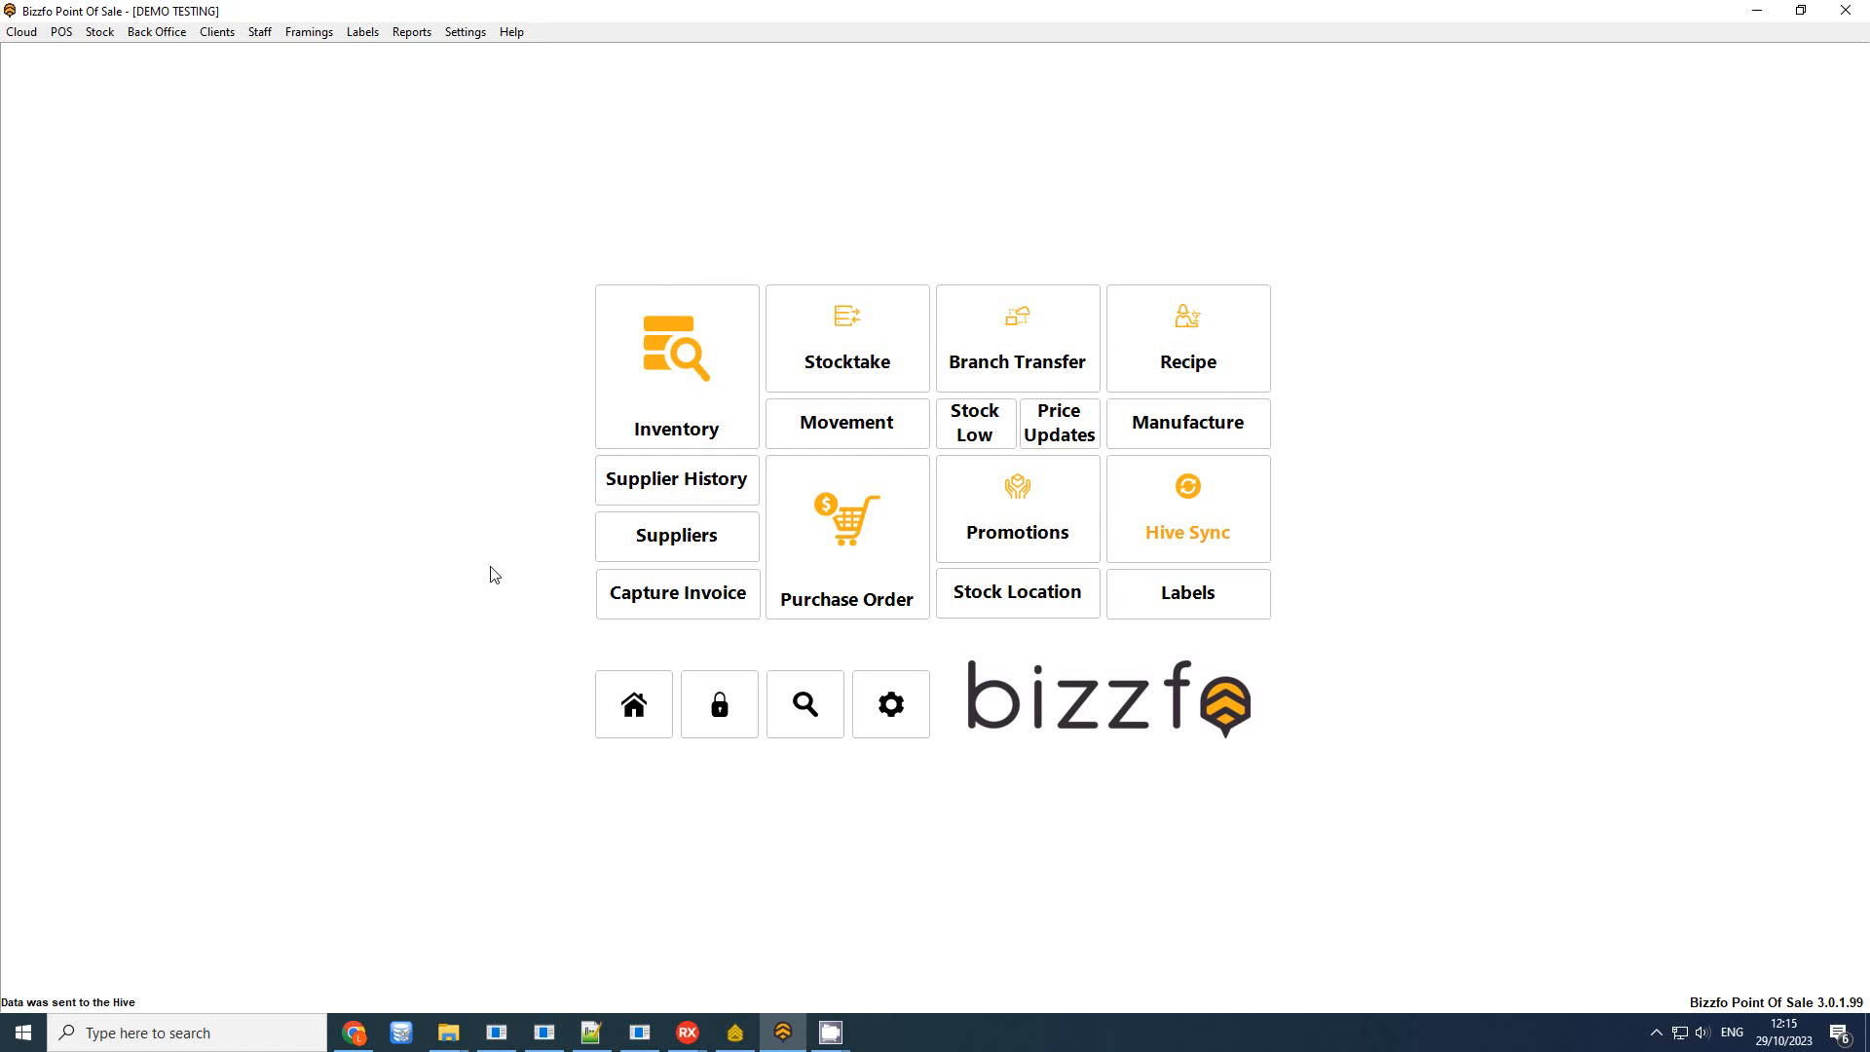
From the home screen, open Inventory > Stocktake and log in with the password
{"action": "left_click", "coordinate": [616, 723]}
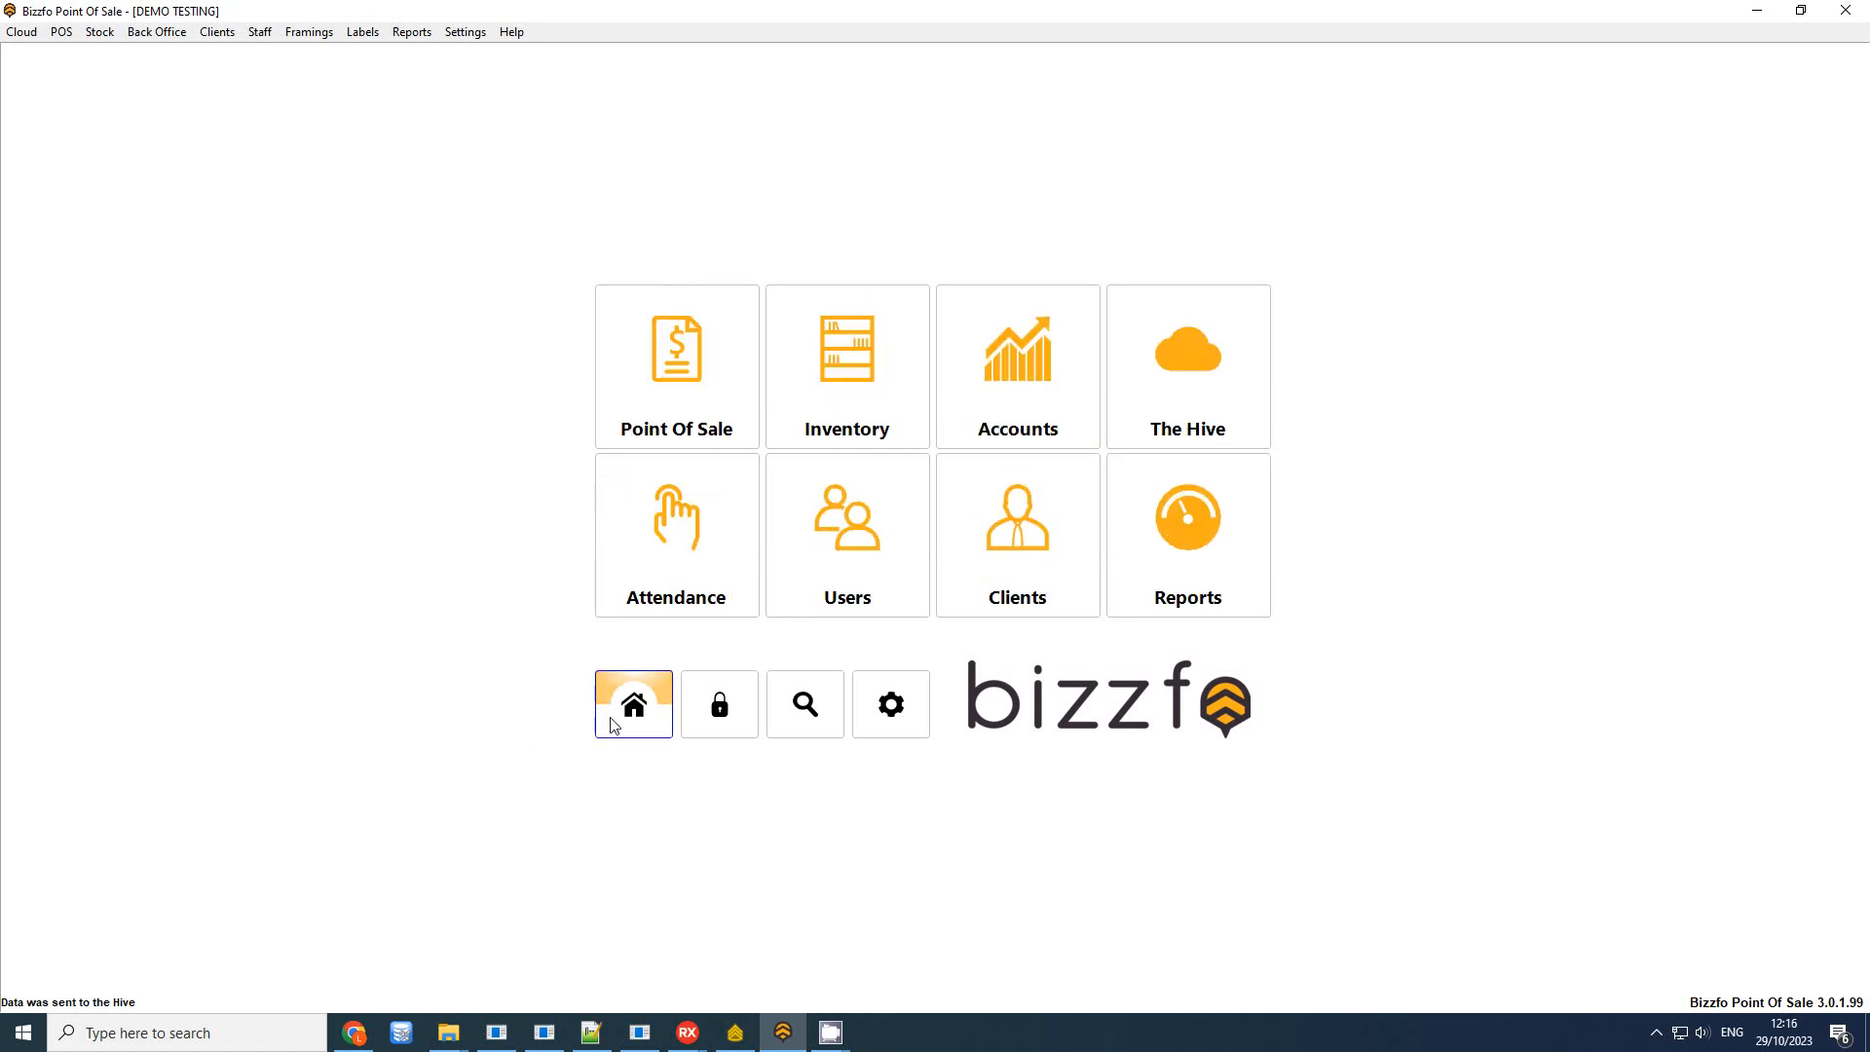
{"action": "left_click", "coordinate": [852, 391]}
{"action": "left_click", "coordinate": [851, 390]}
{"action": "type", "text": "****"}
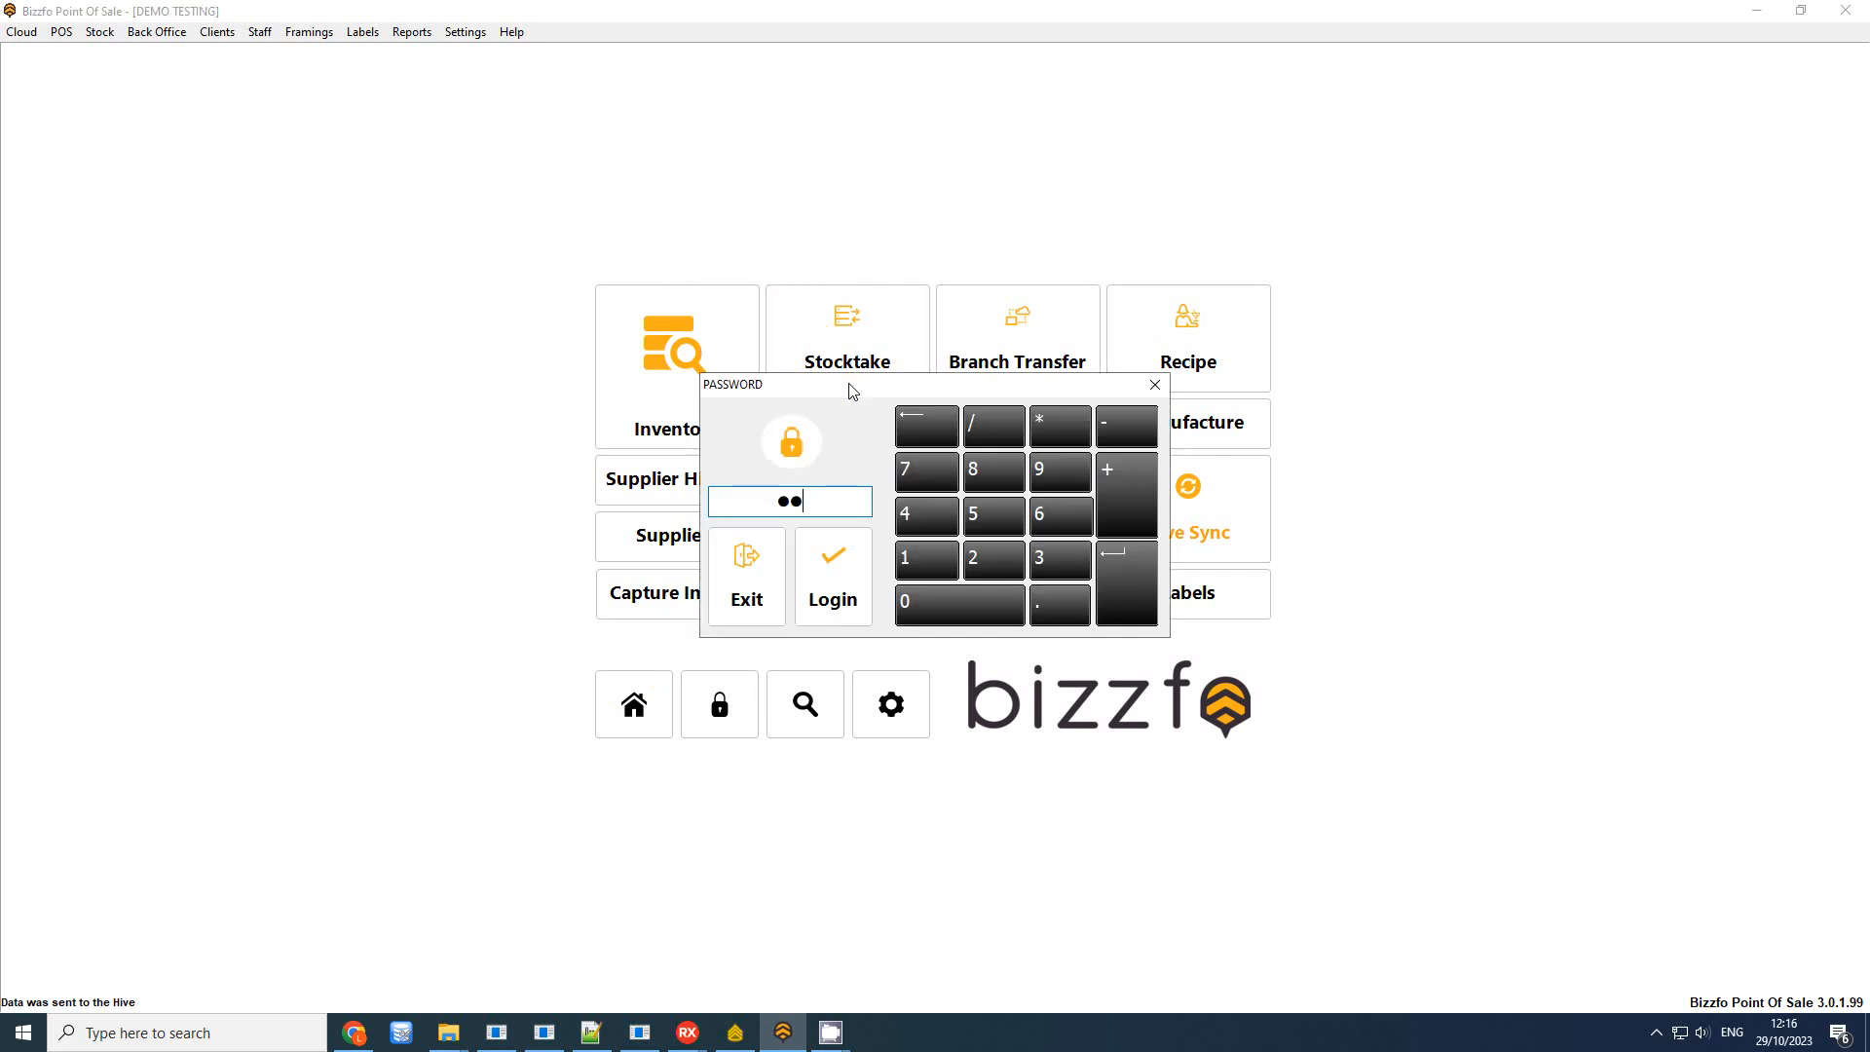
{"action": "key", "text": "Return"}
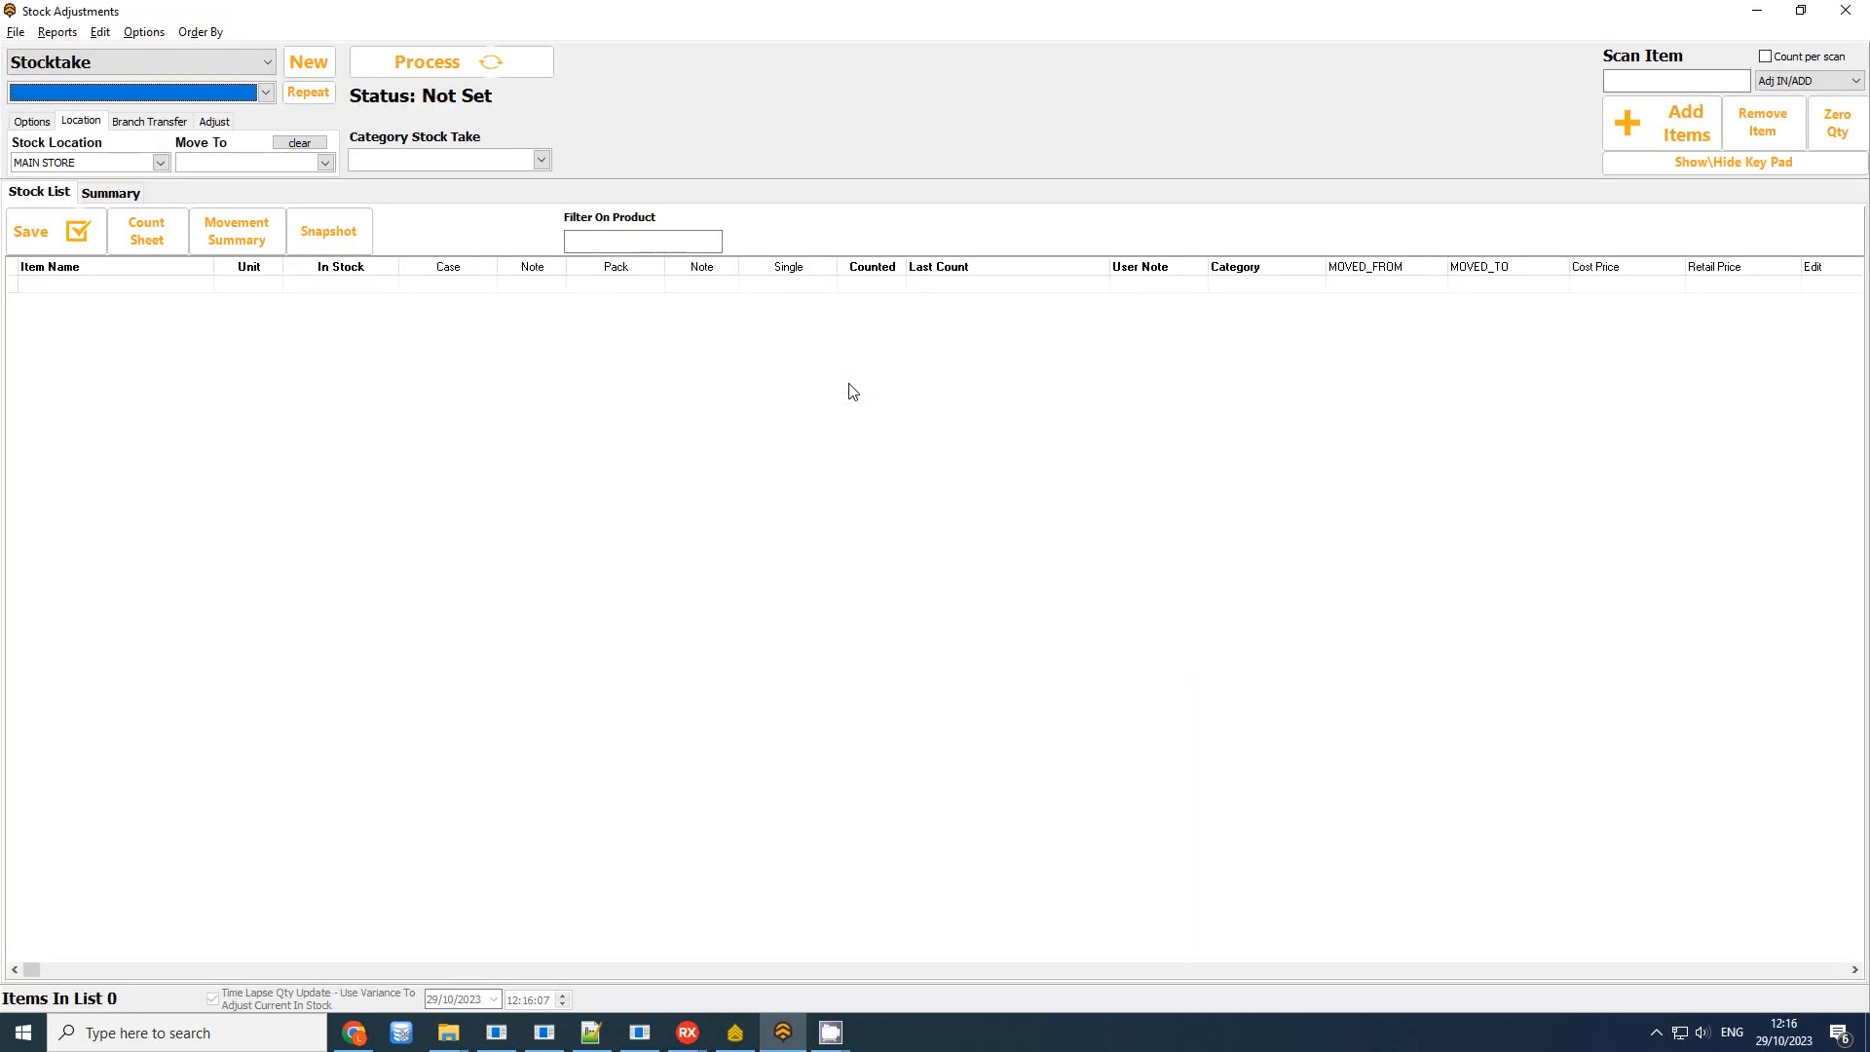
Review the Summary and Stock List tabs and the saved stocktakes dropdown
{"action": "left_click", "coordinate": [115, 198]}
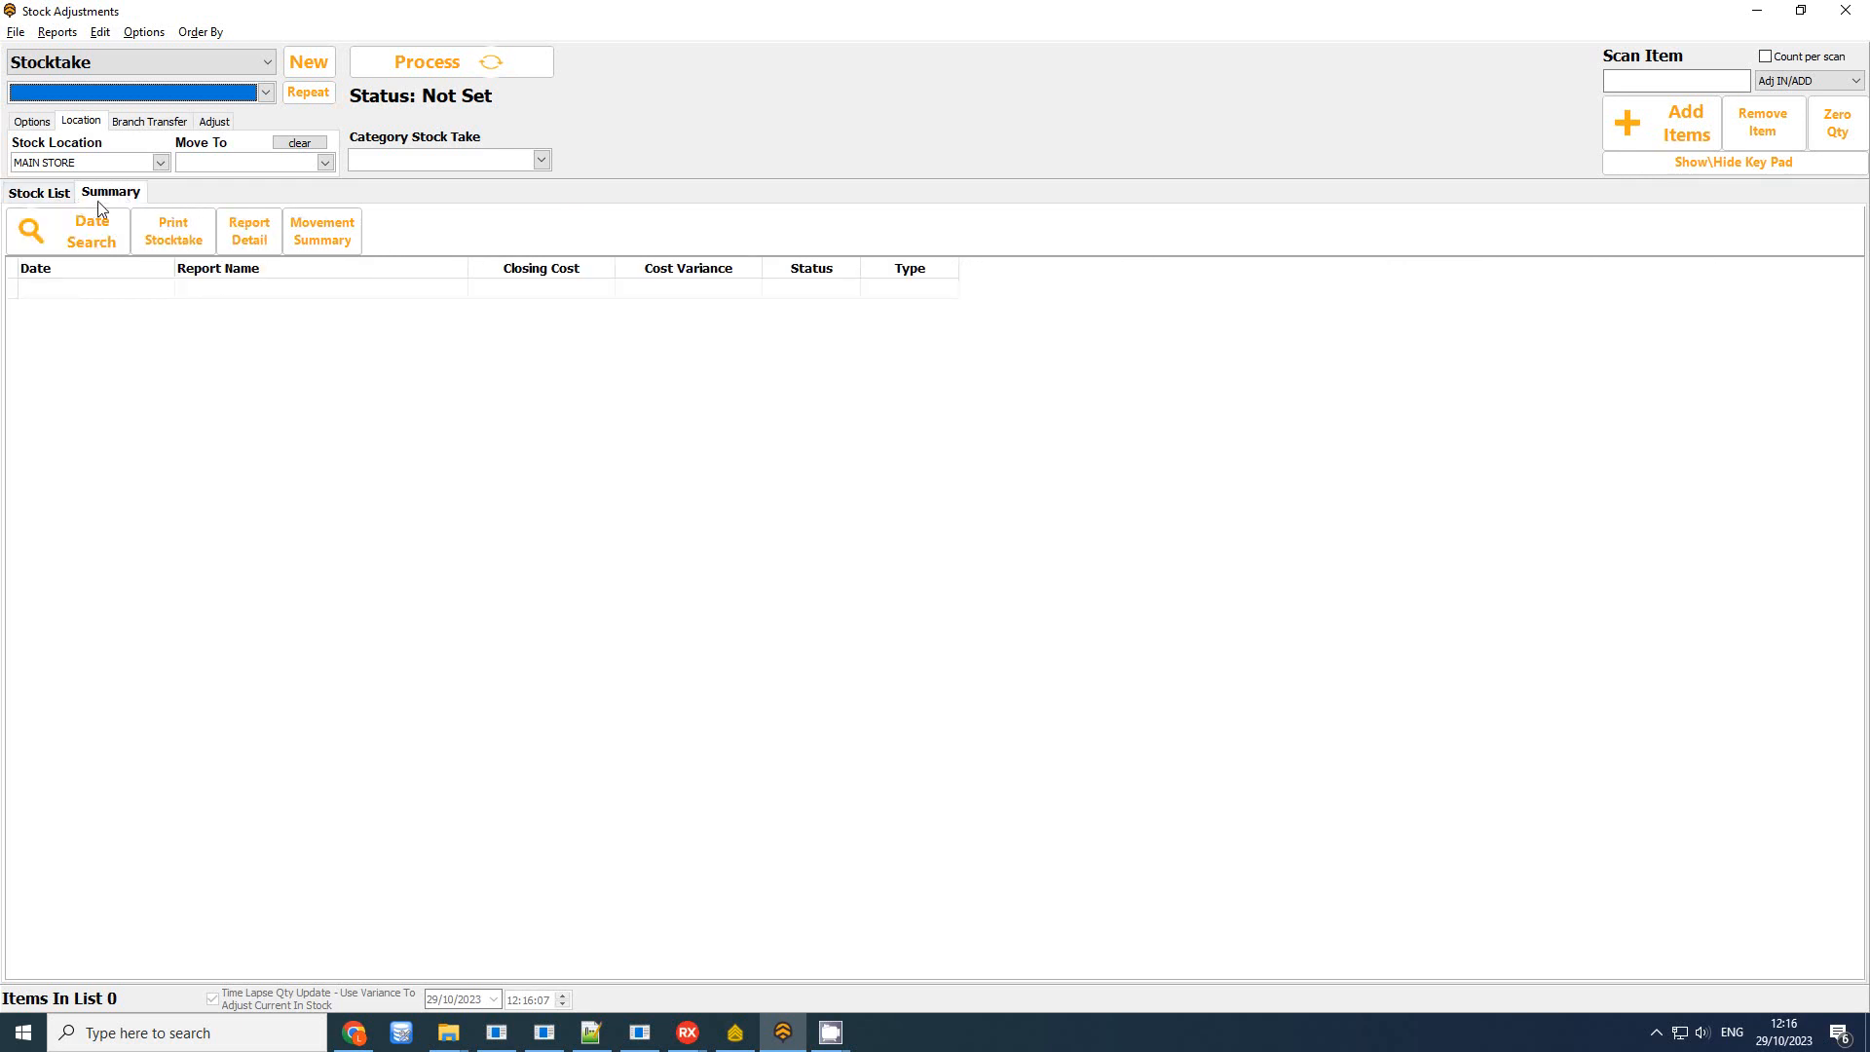
{"action": "left_click", "coordinate": [34, 197]}
{"action": "left_click", "coordinate": [119, 194]}
{"action": "left_click", "coordinate": [47, 194]}
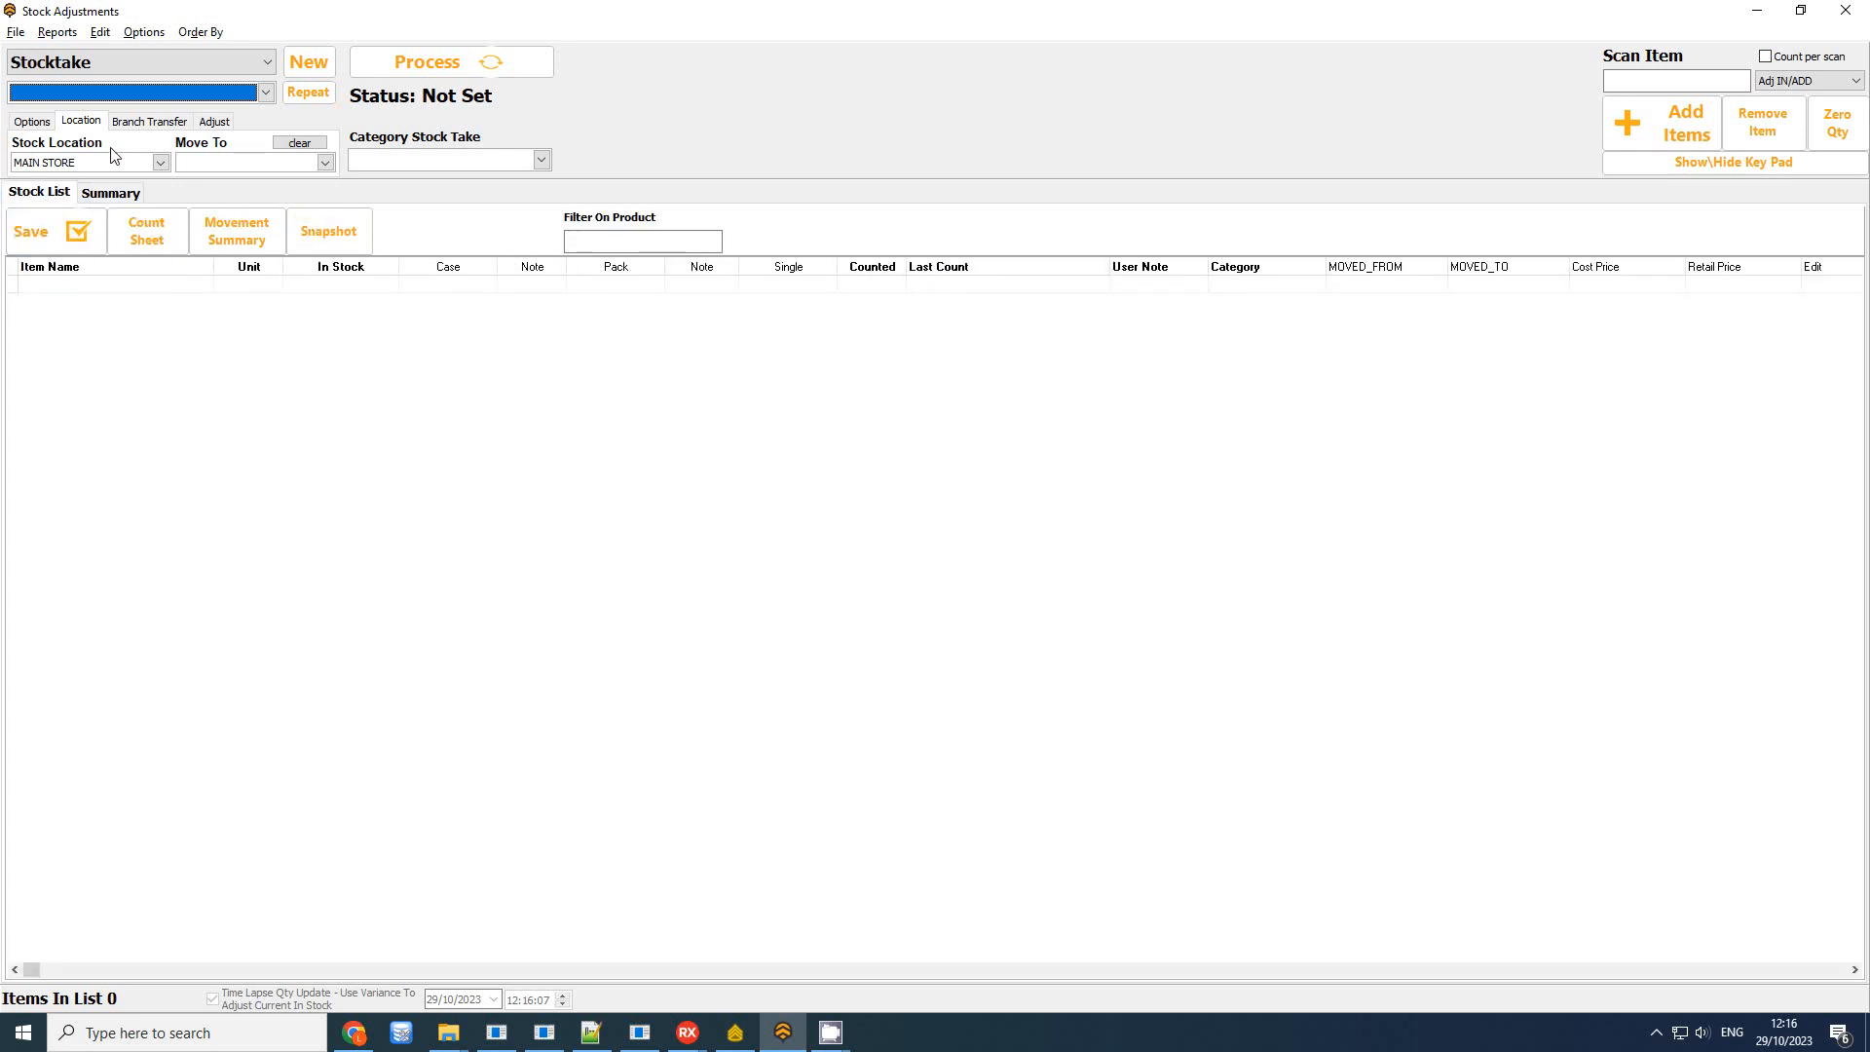
{"action": "left_click", "coordinate": [190, 94]}
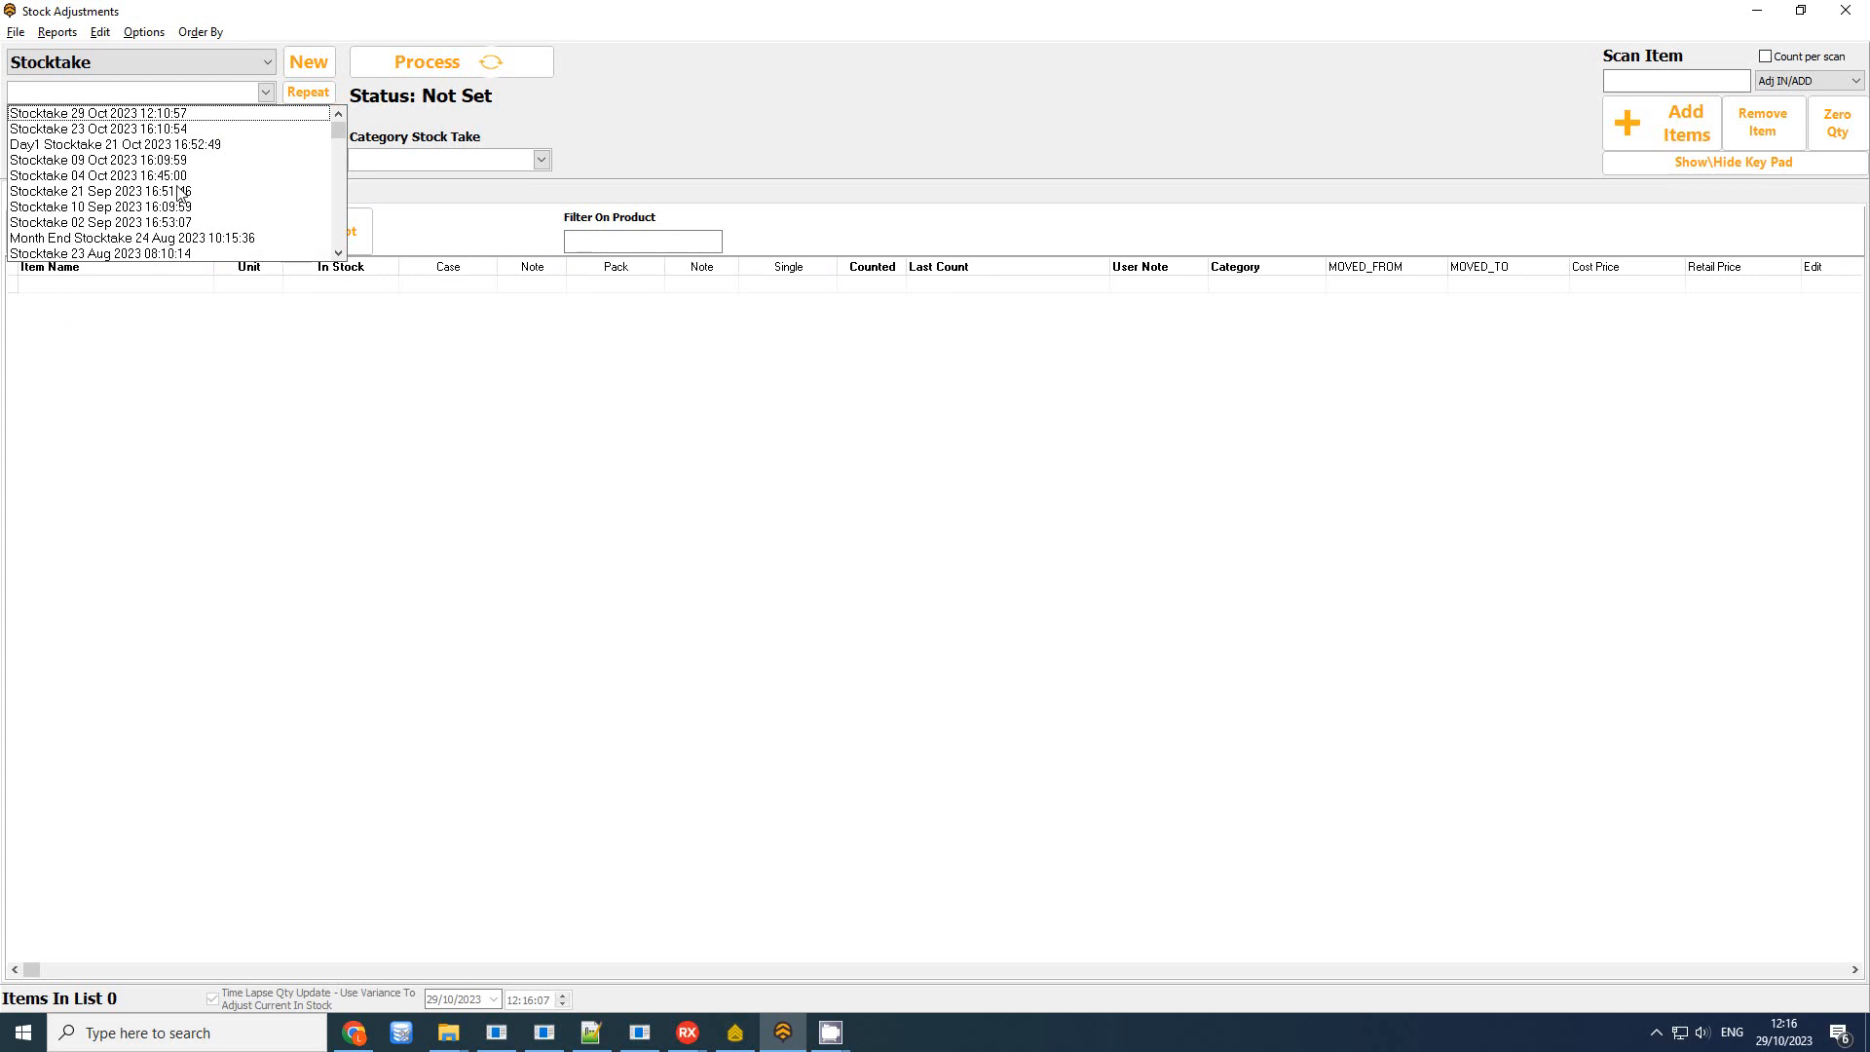
{"action": "left_click", "coordinate": [199, 9]}
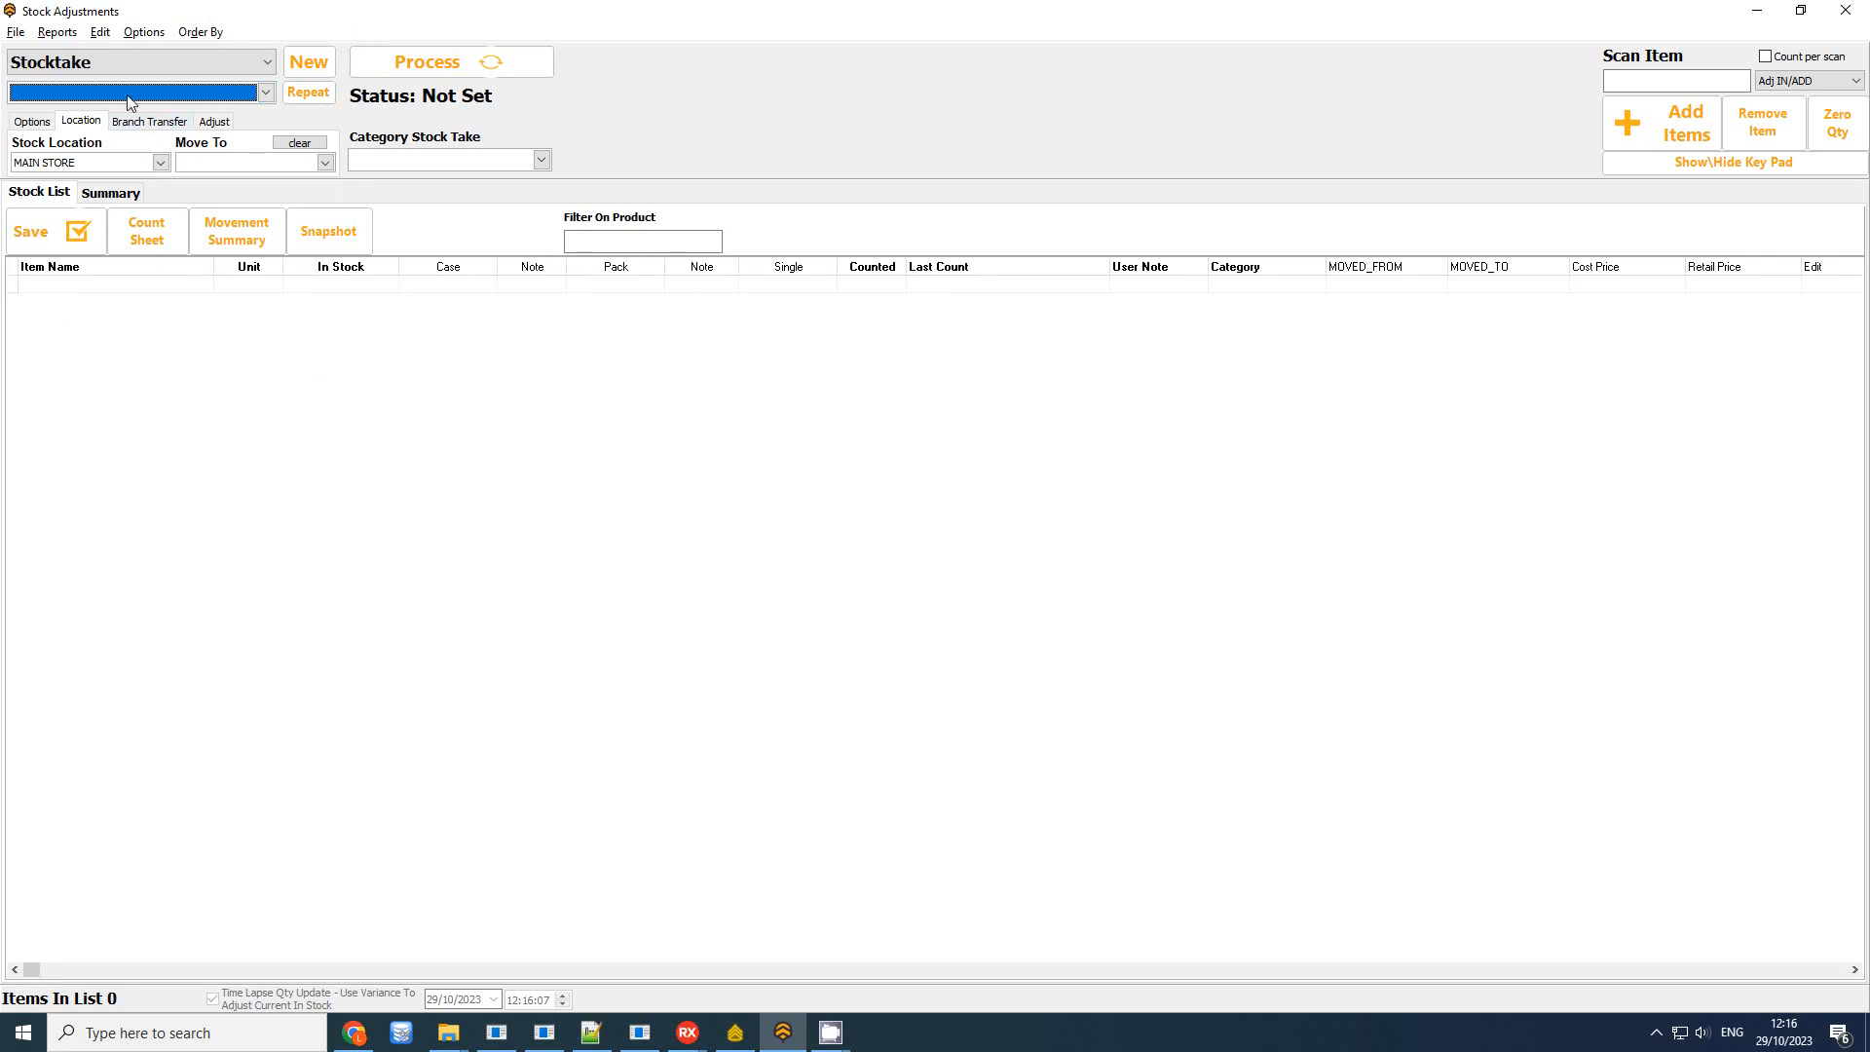
Cancel all pending stocktakes and confirm the stocktake dropdown is now empty
{"action": "left_click", "coordinate": [70, 35]}
{"action": "mouse_move", "coordinate": [97, 31]}
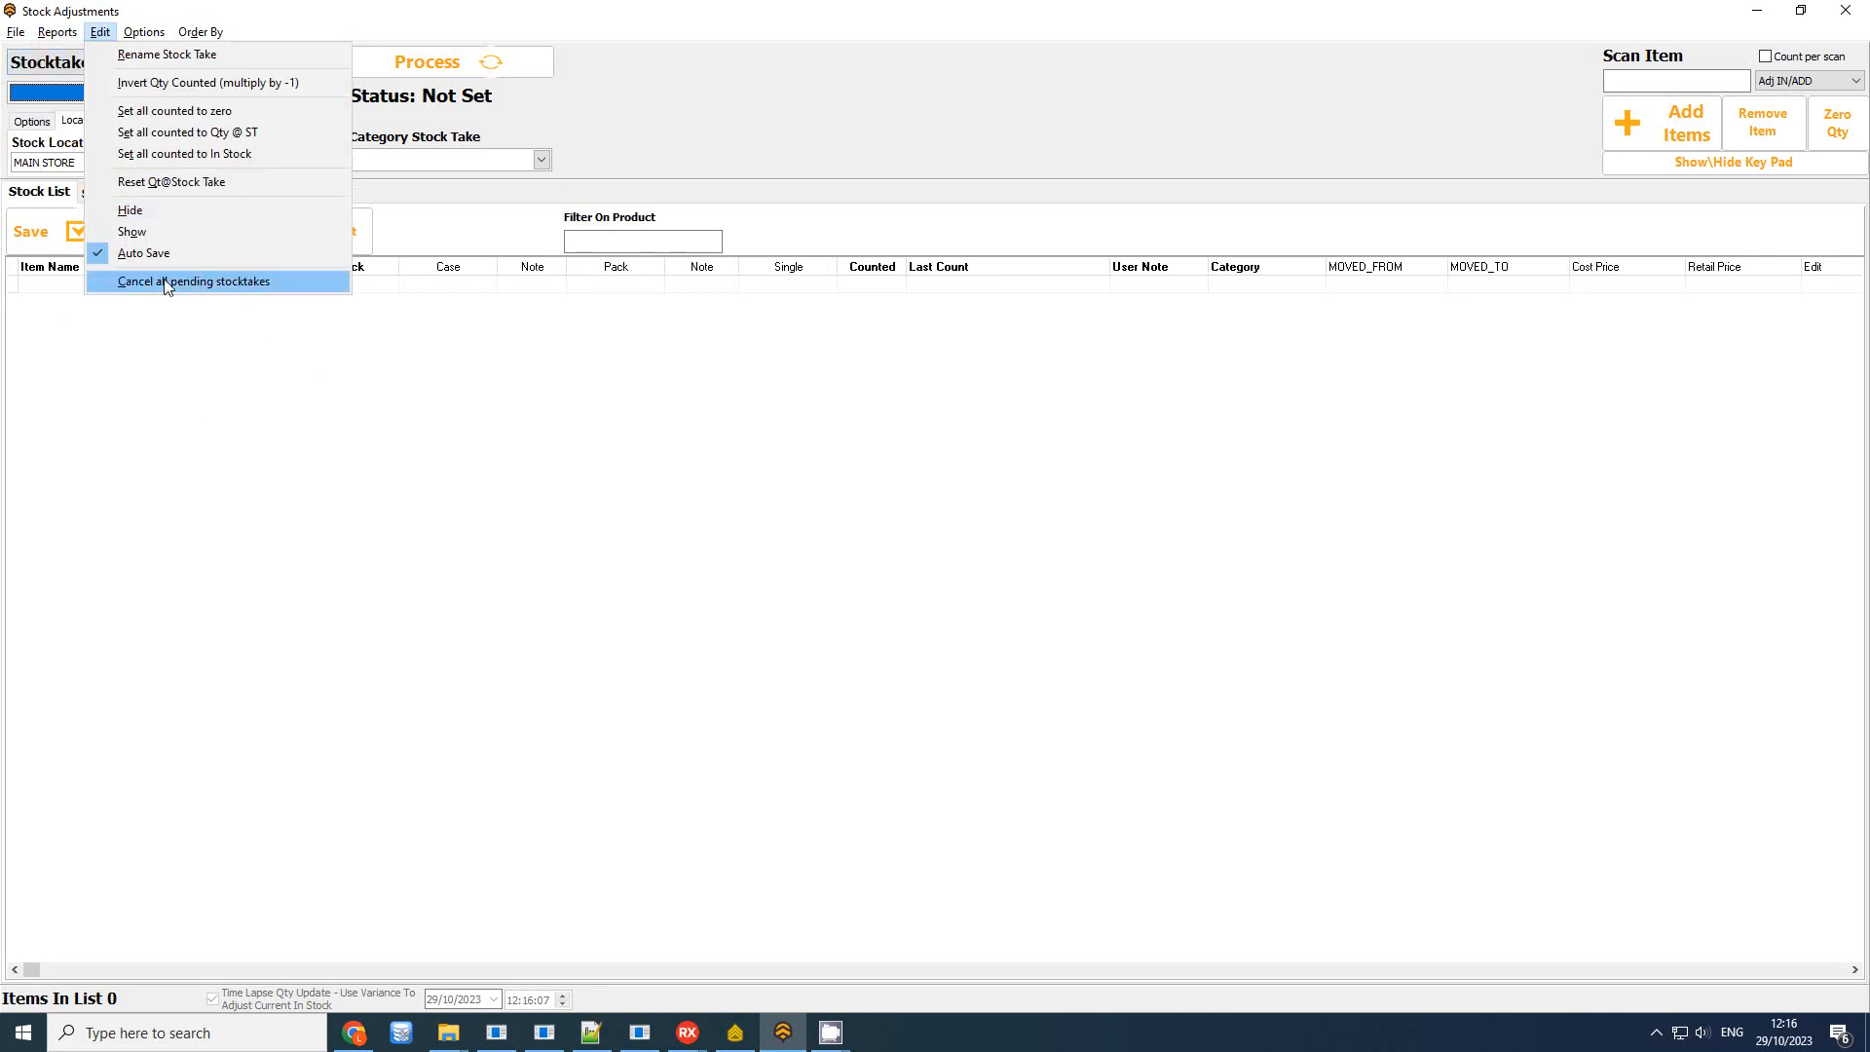
{"action": "left_click", "coordinate": [267, 286]}
{"action": "left_click", "coordinate": [265, 92]}
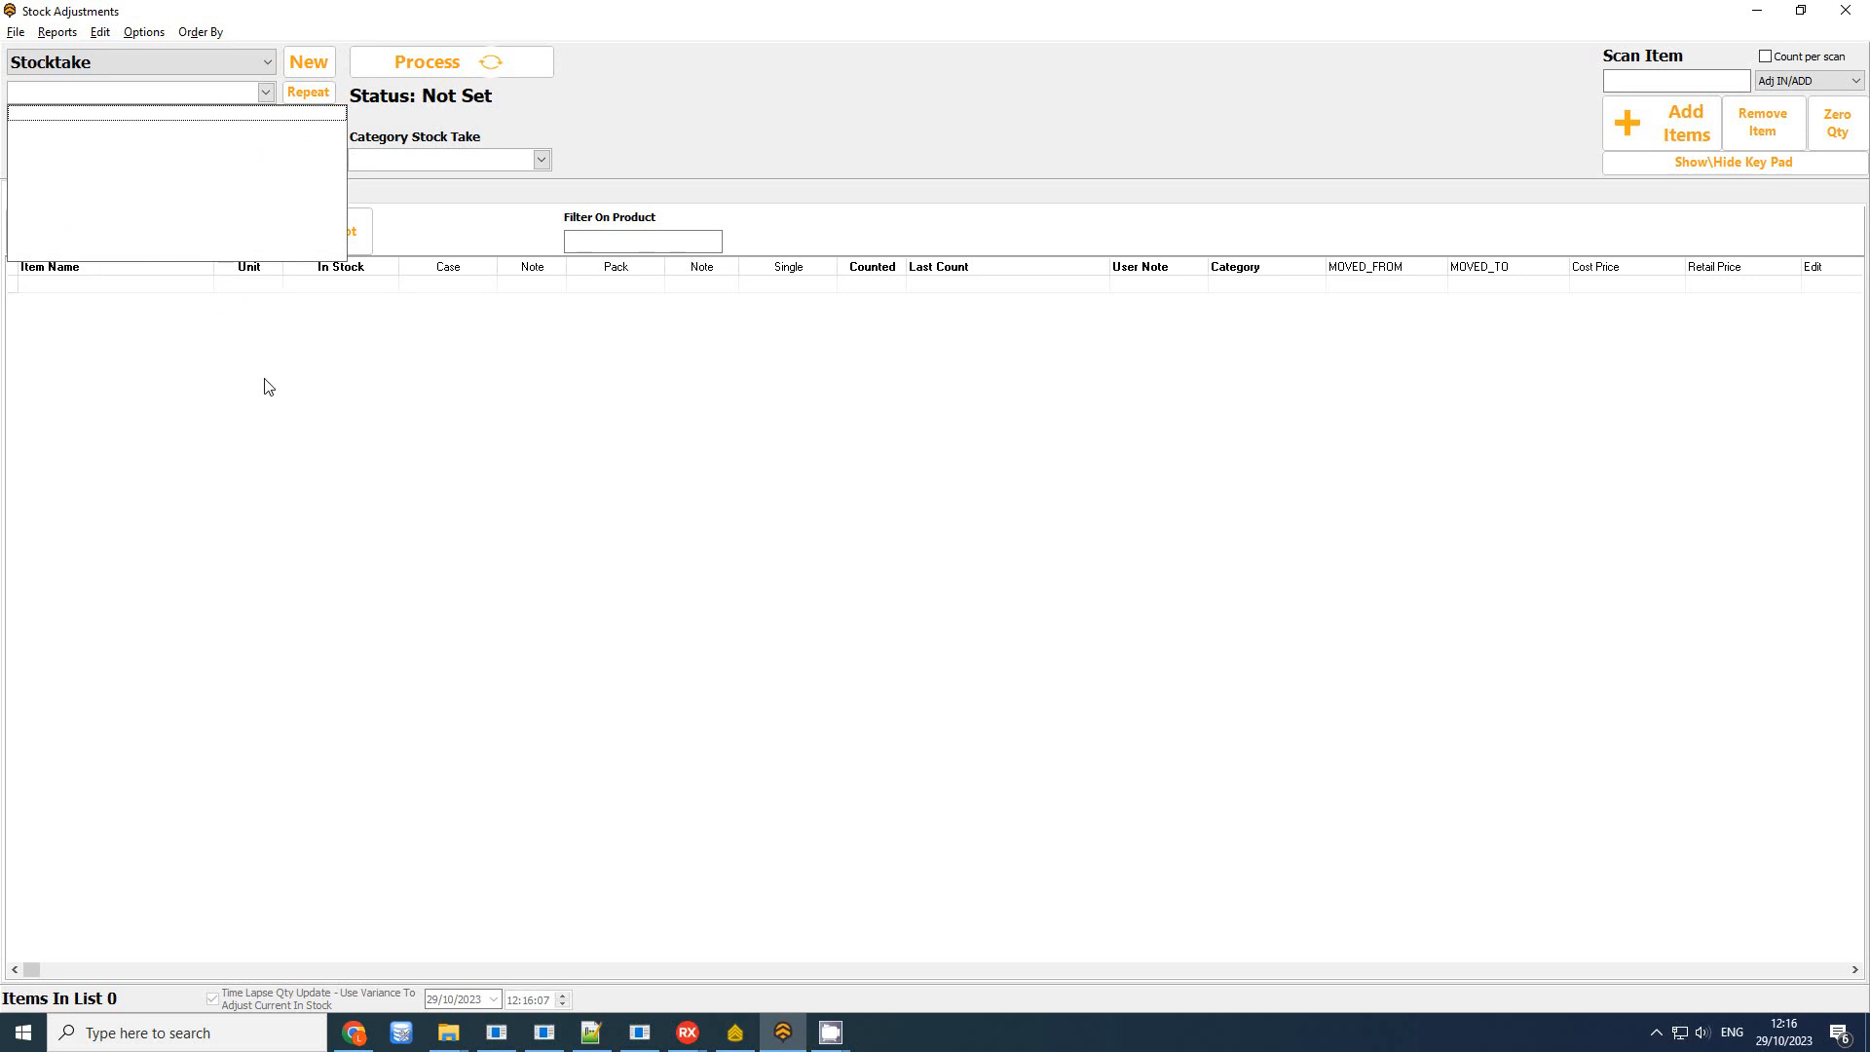
{"action": "left_click", "coordinate": [261, 339]}
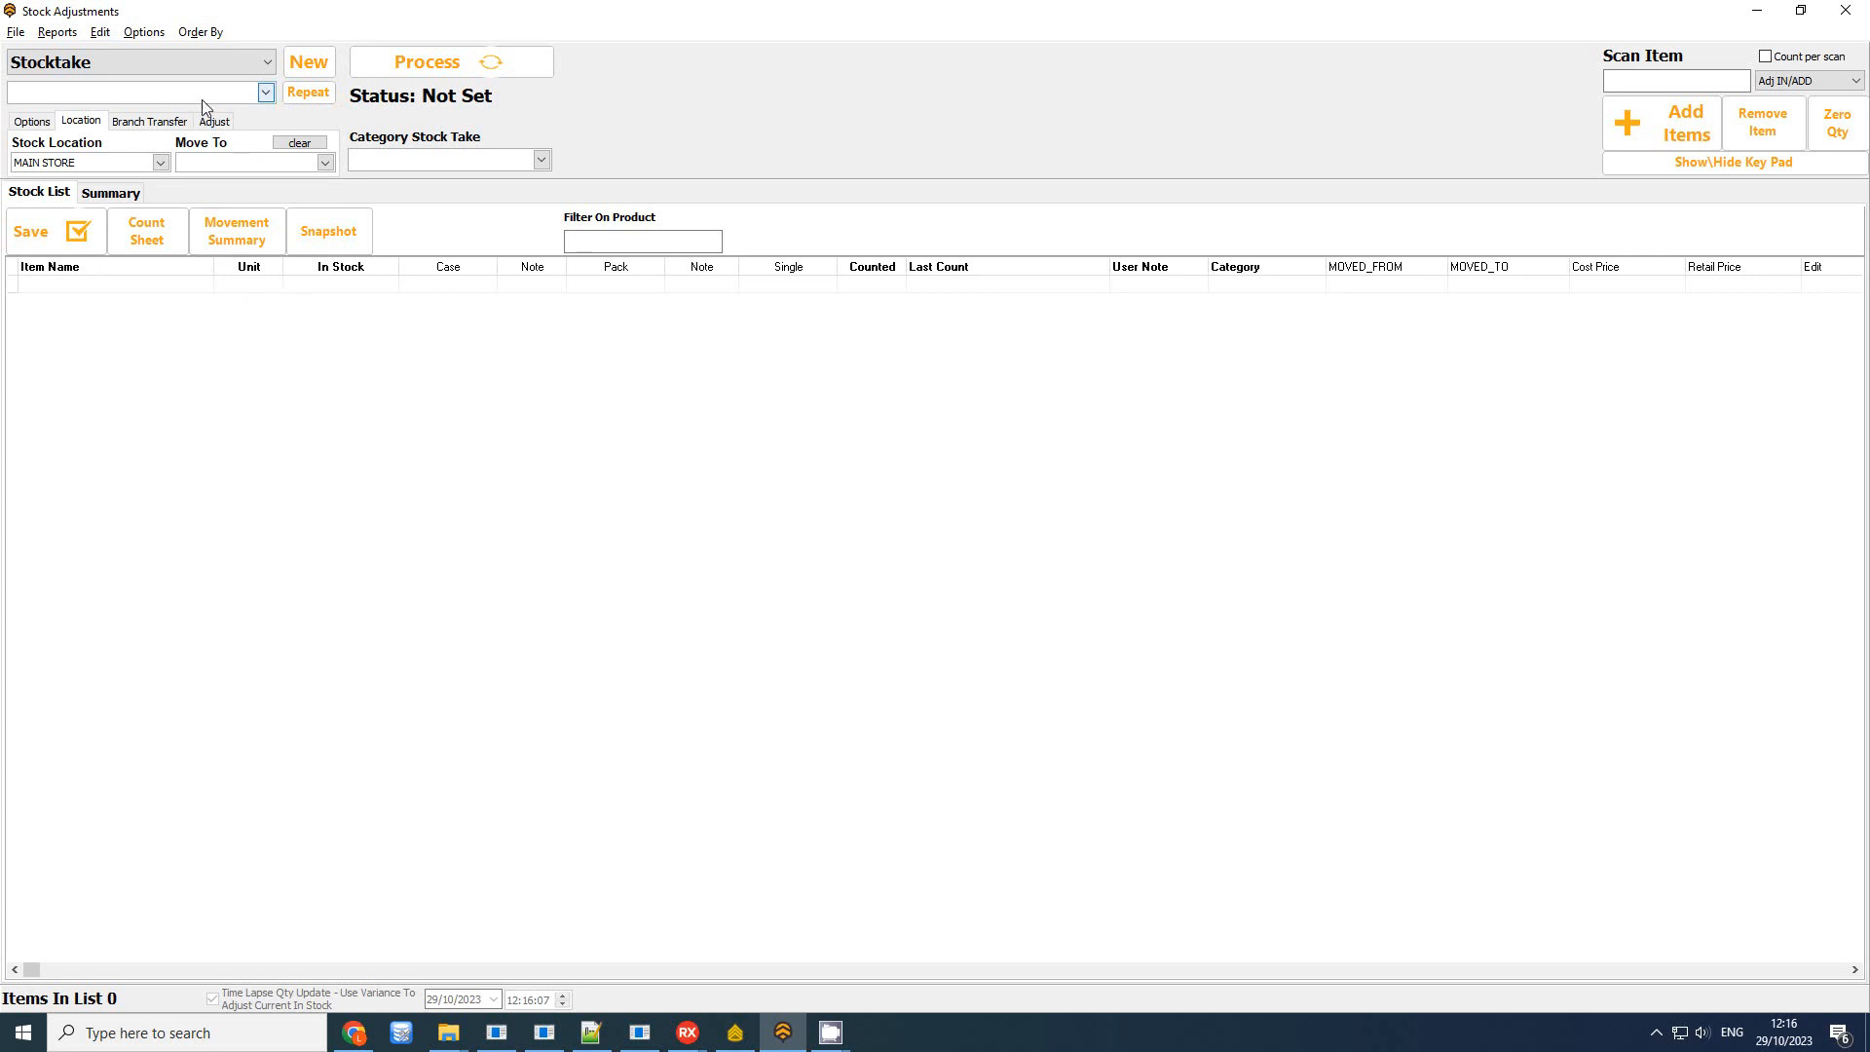
Create a new stocktake template named Bread
{"action": "left_click", "coordinate": [58, 33]}
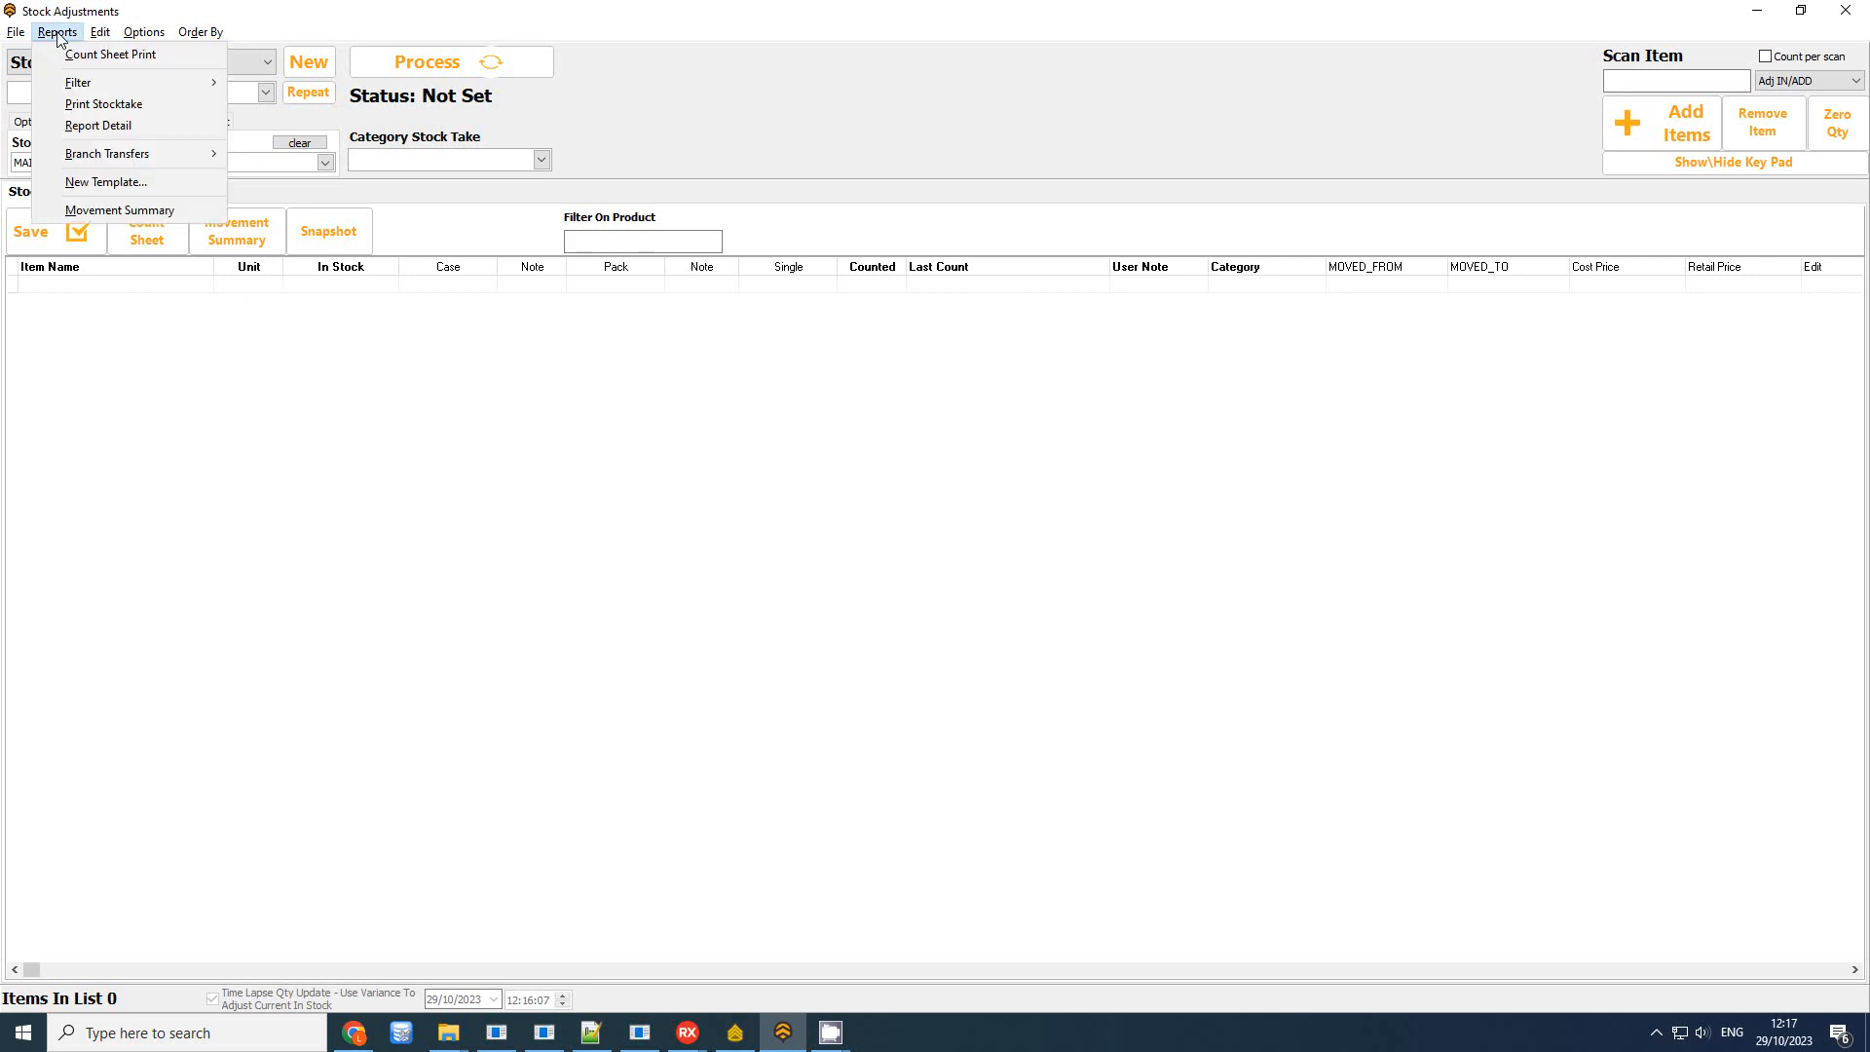
{"action": "left_click", "coordinate": [156, 183]}
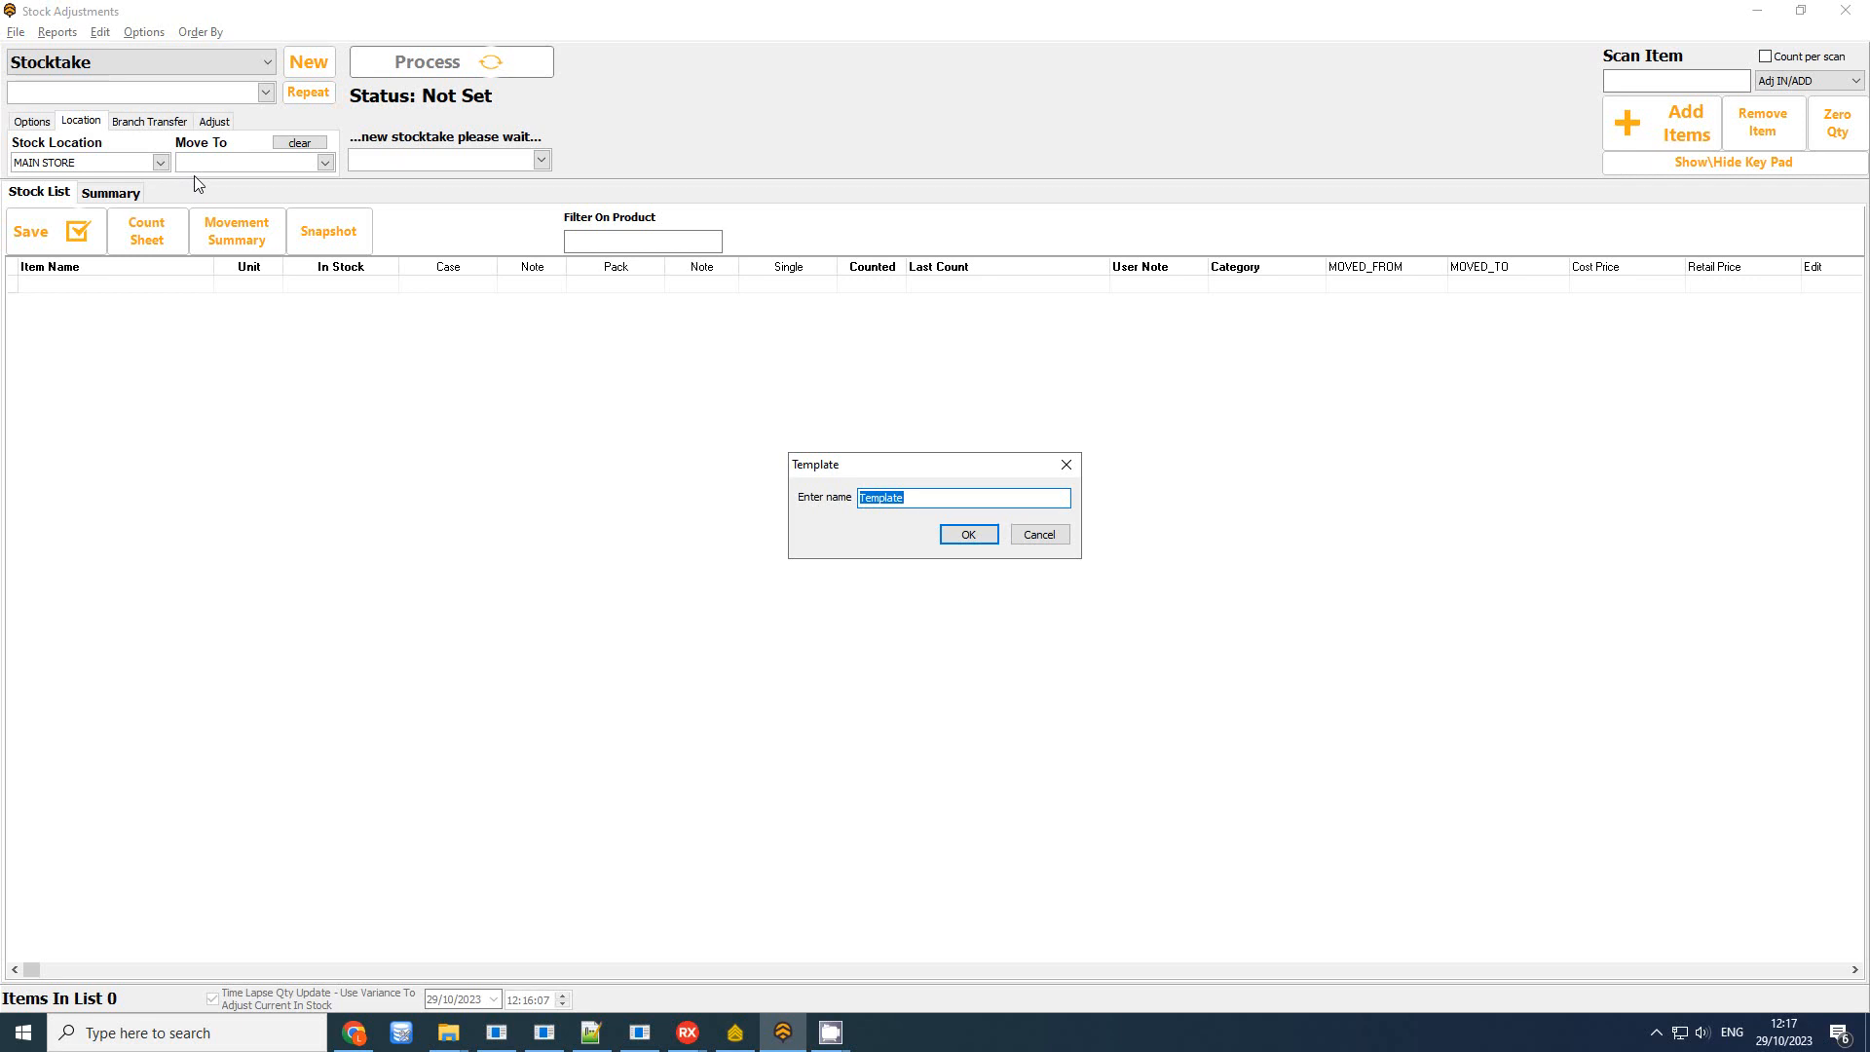
{"action": "type", "text": "V"}
{"action": "key", "text": "Return"}
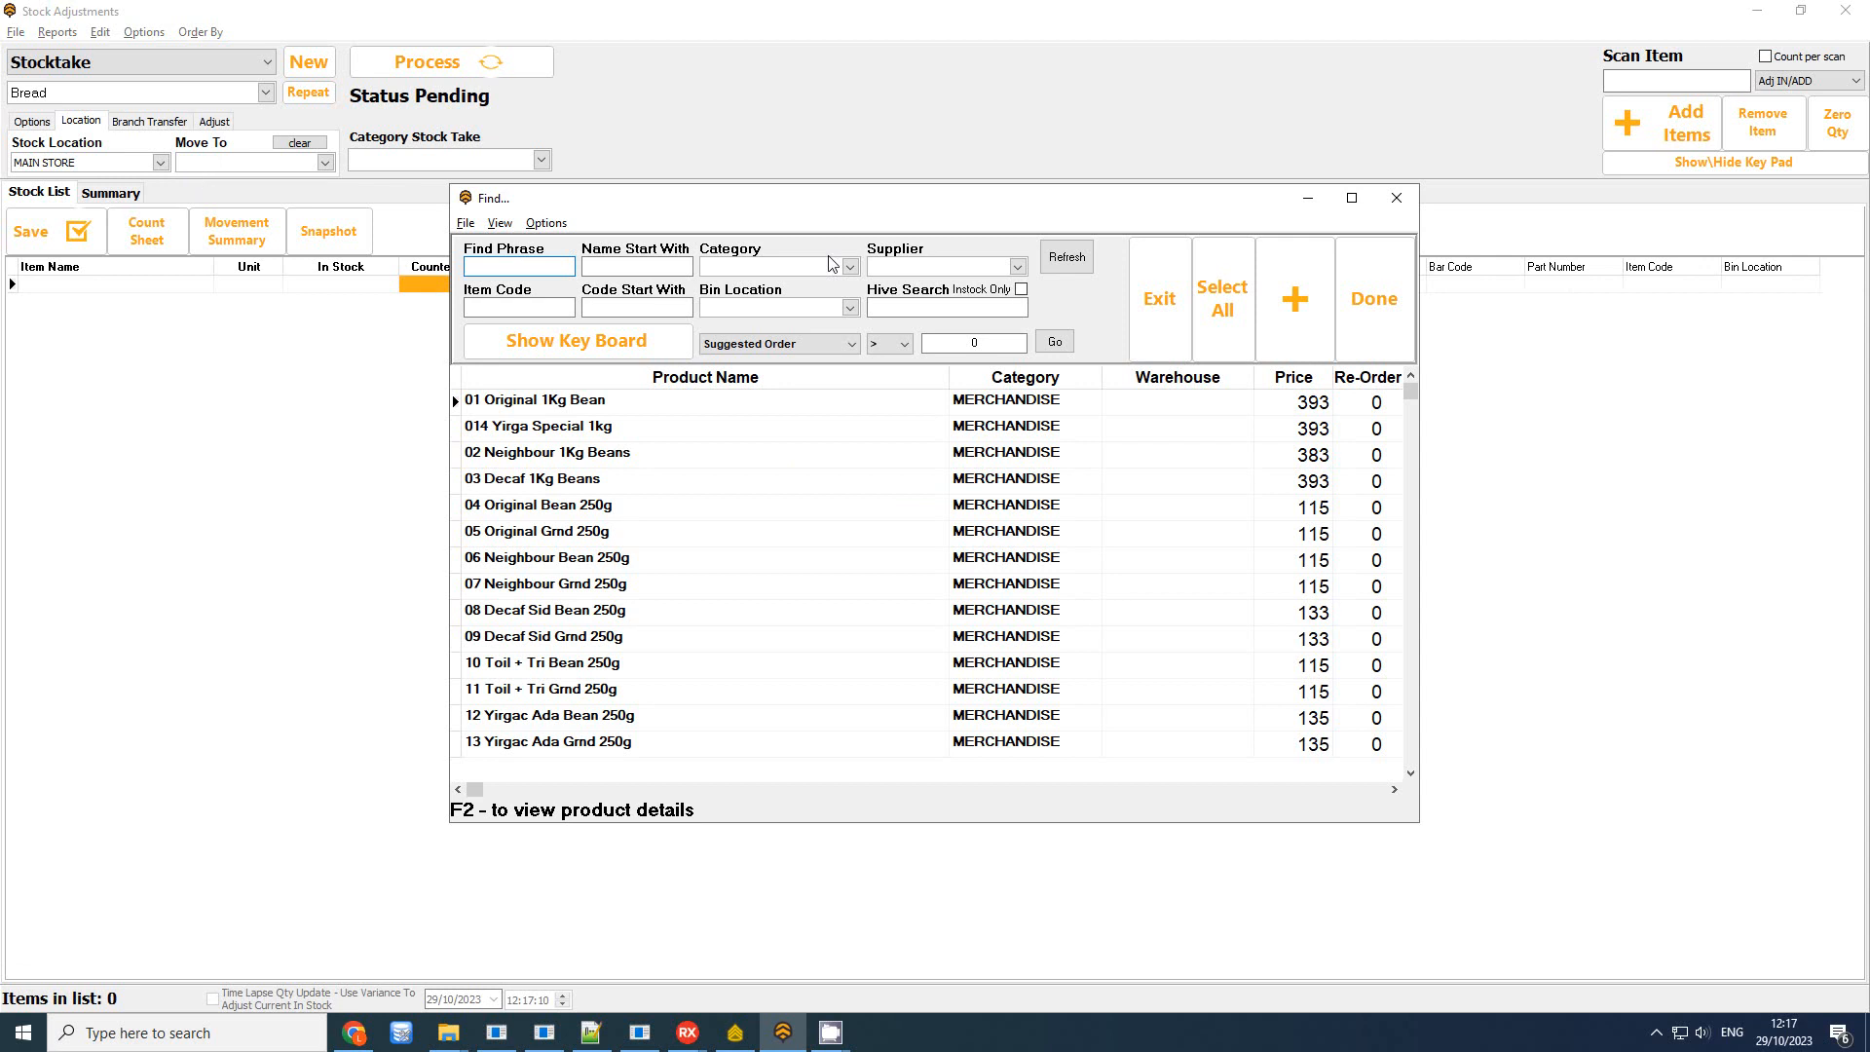
Add all five BREAD category products to the Bread stock sheet
{"action": "left_click", "coordinate": [776, 273]}
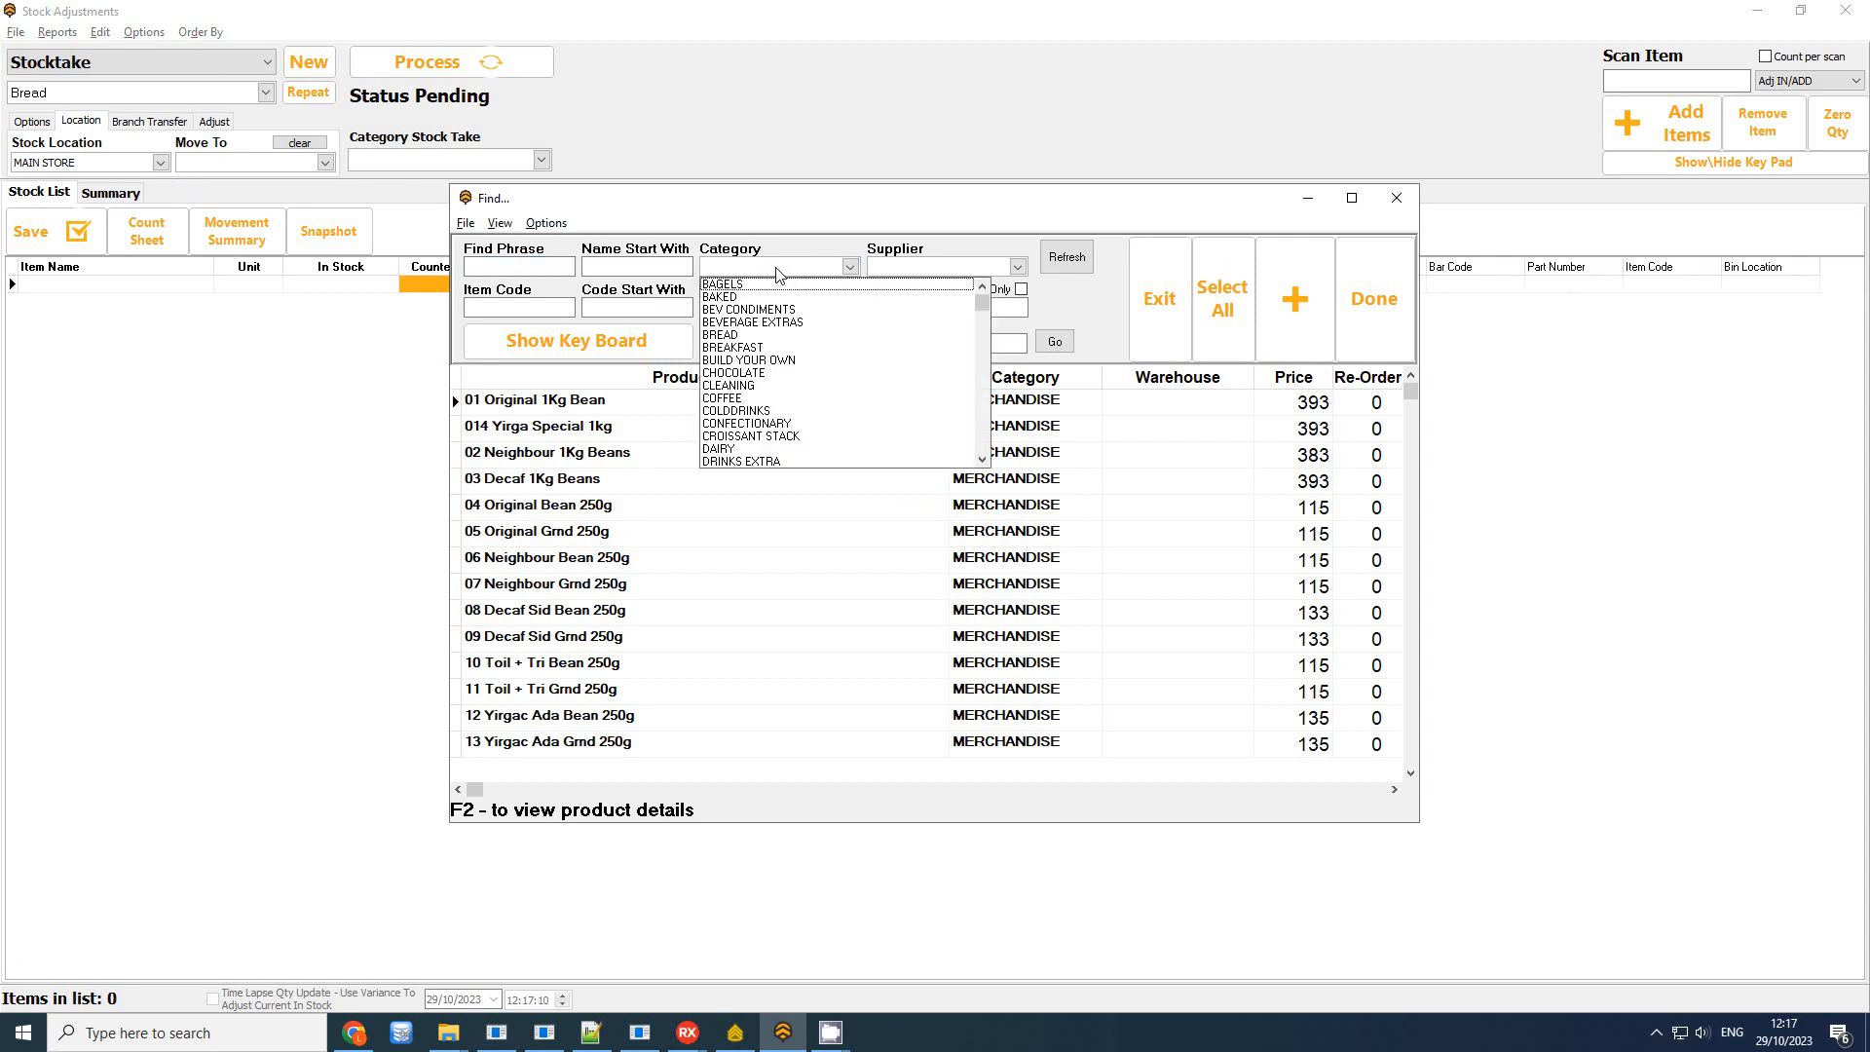
{"action": "left_click", "coordinate": [740, 343]}
{"action": "left_click", "coordinate": [1222, 297]}
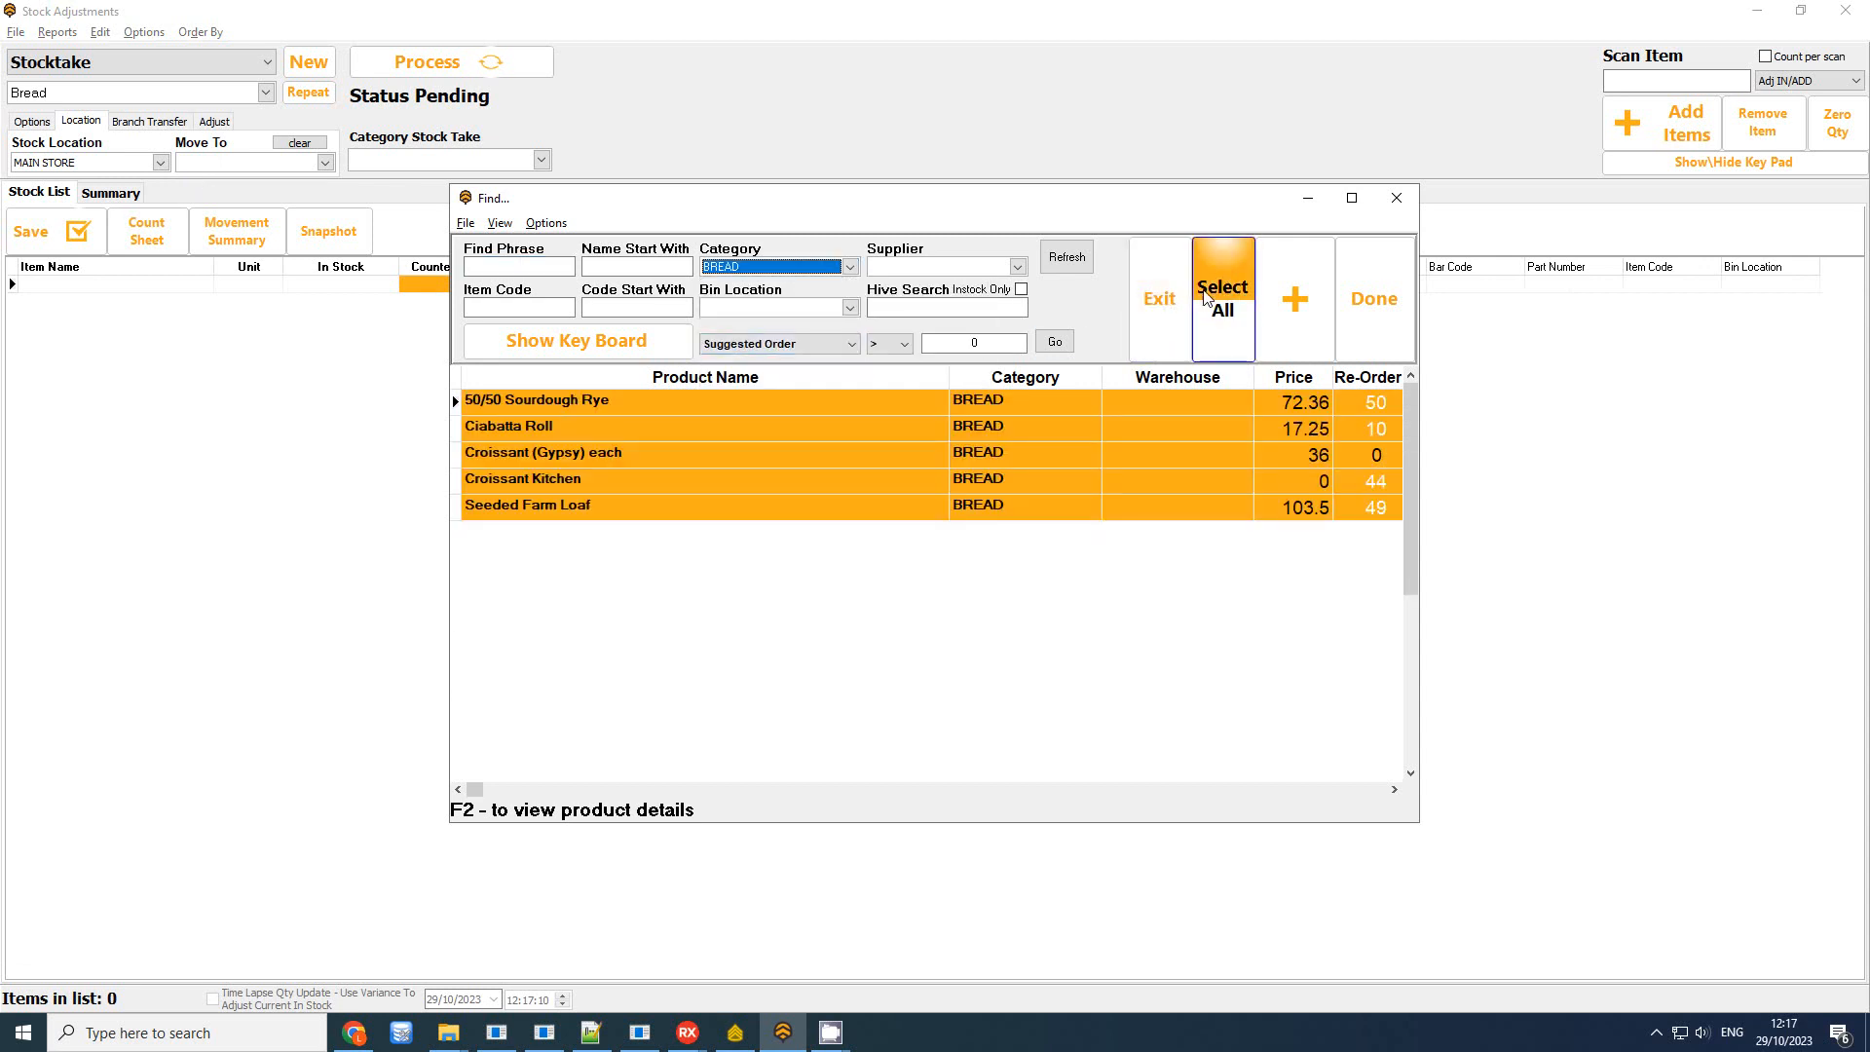
{"action": "left_click", "coordinate": [1288, 335]}
{"action": "left_click", "coordinate": [1008, 543]}
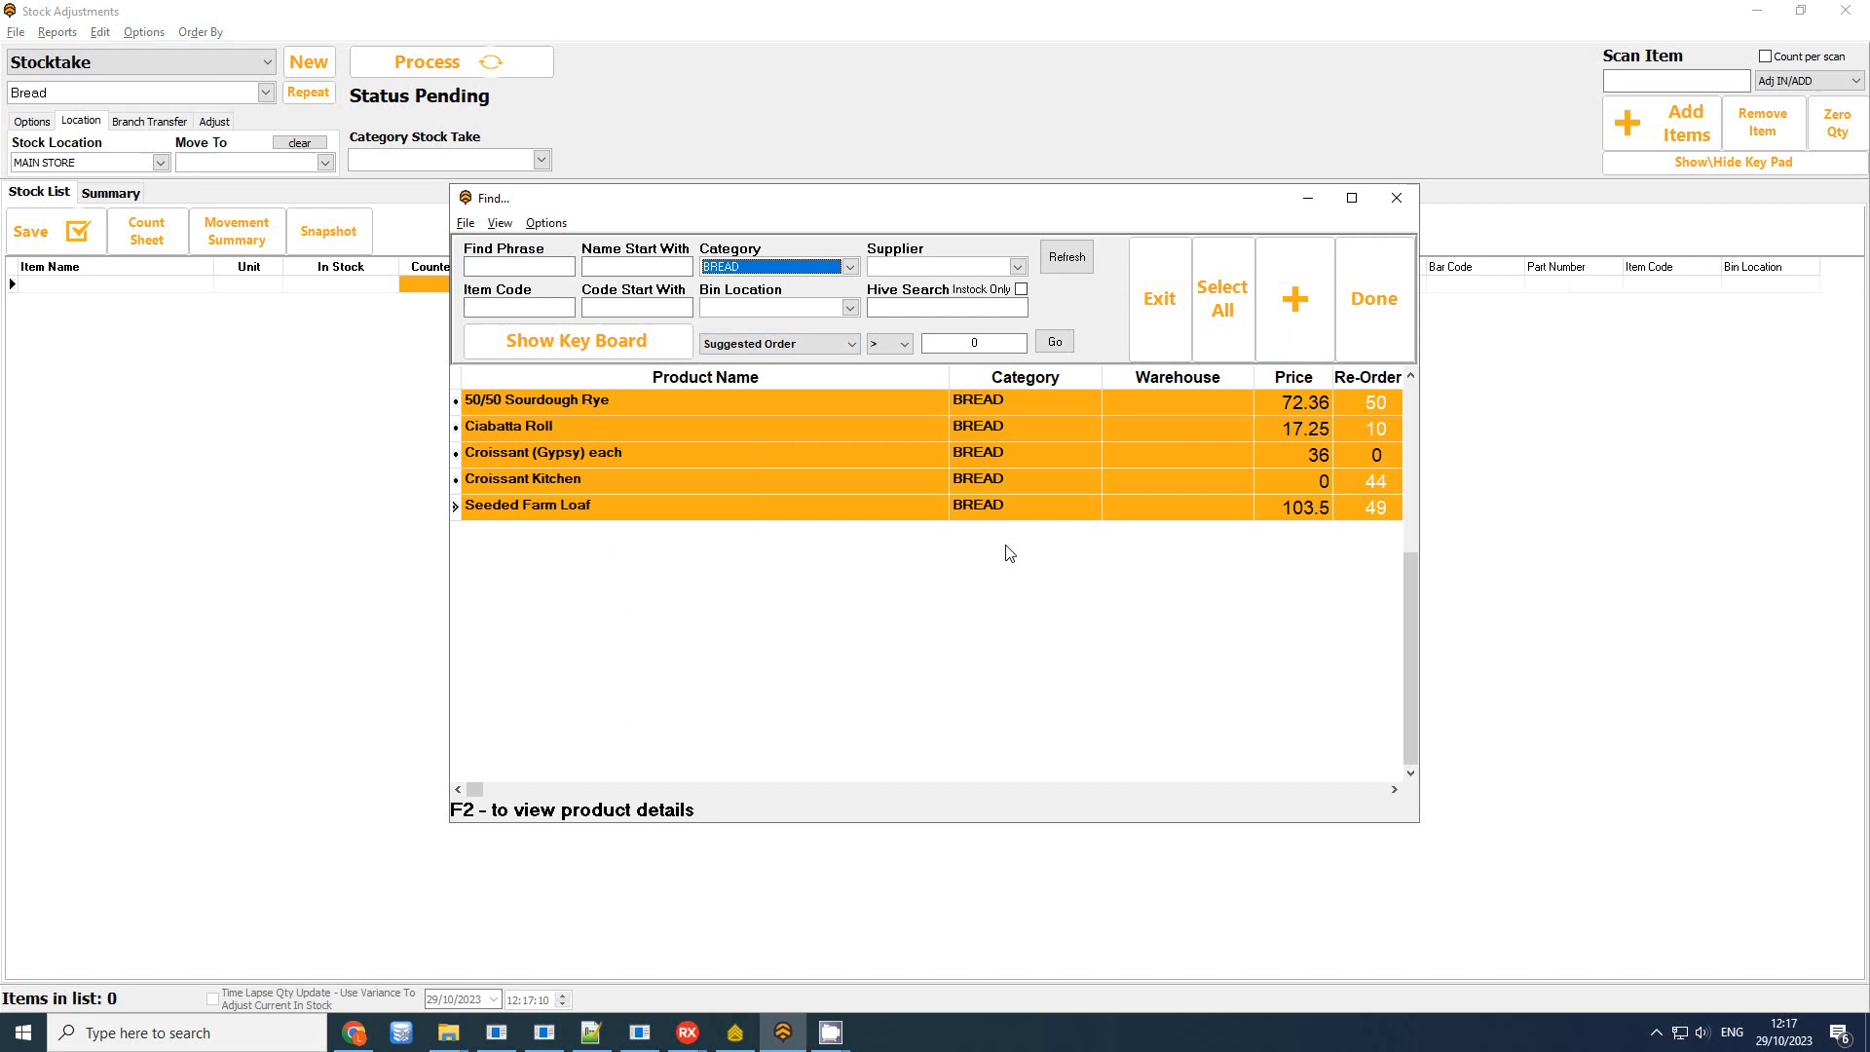
{"action": "left_click", "coordinate": [1369, 298]}
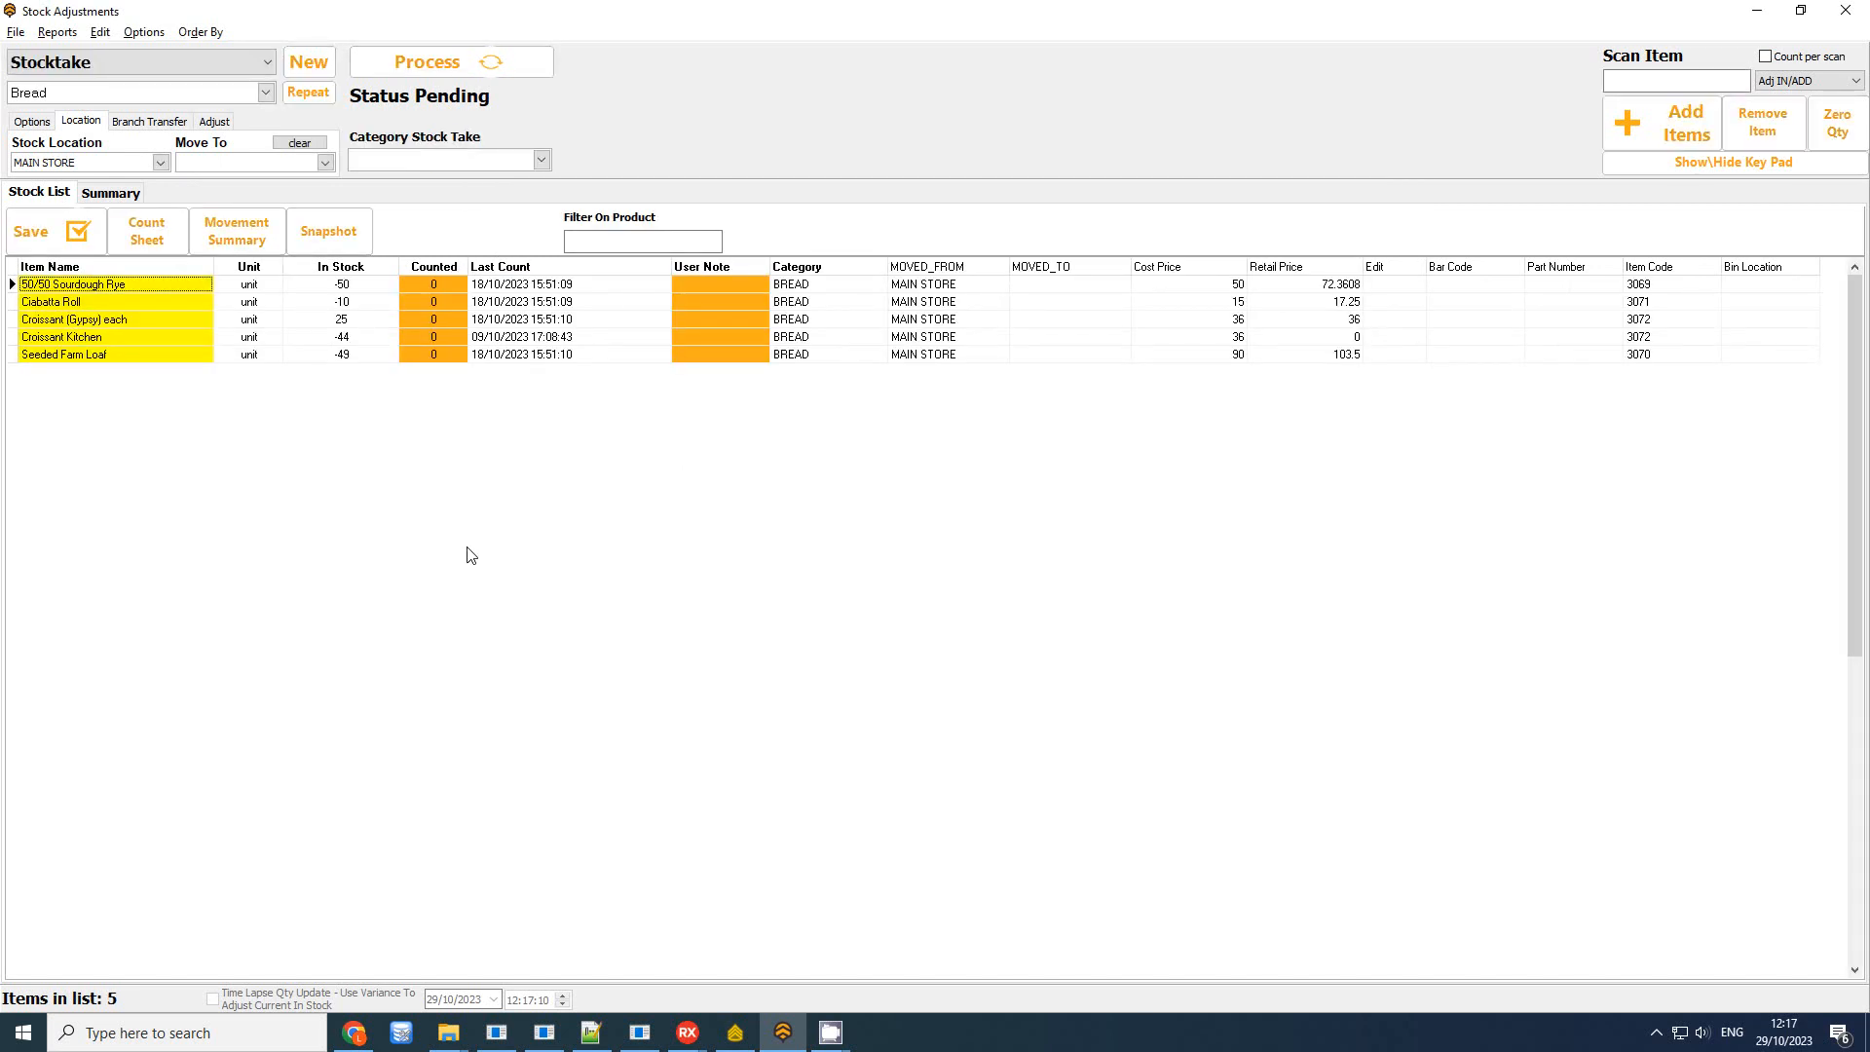
{"action": "left_click", "coordinate": [124, 196]}
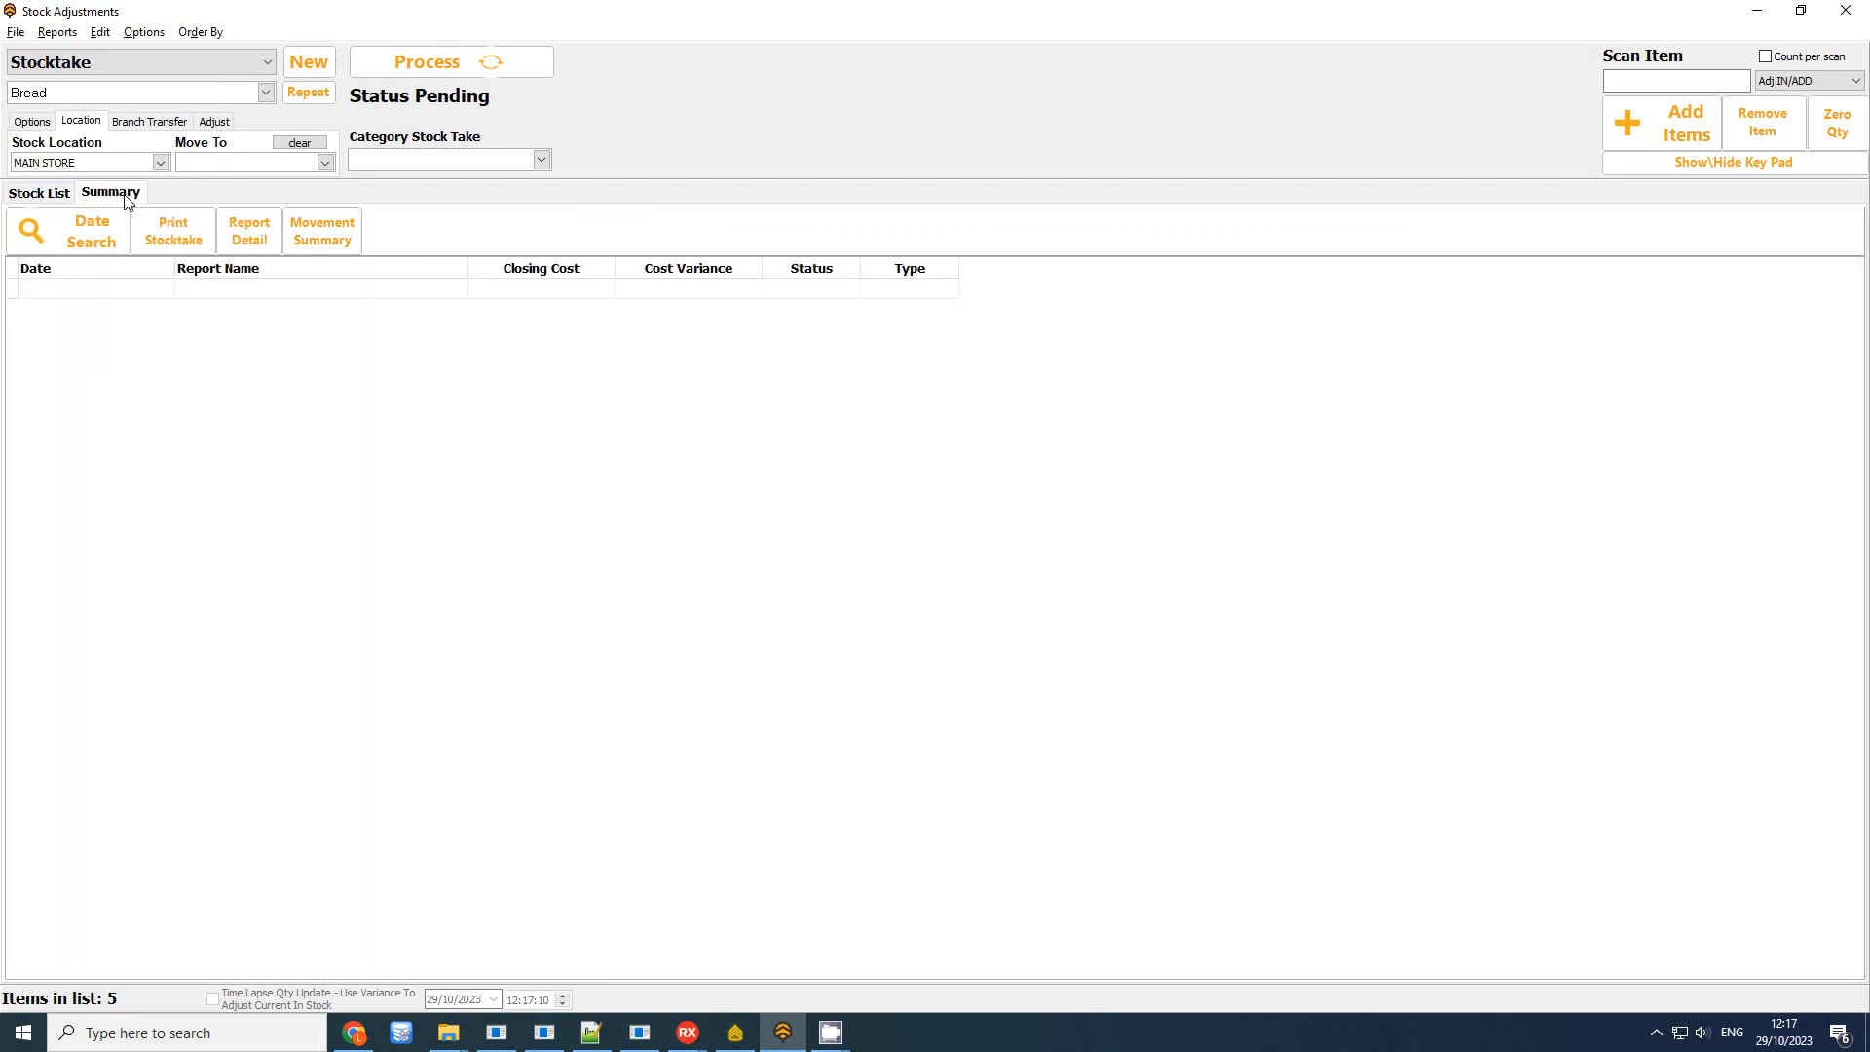
{"action": "left_click", "coordinate": [101, 246]}
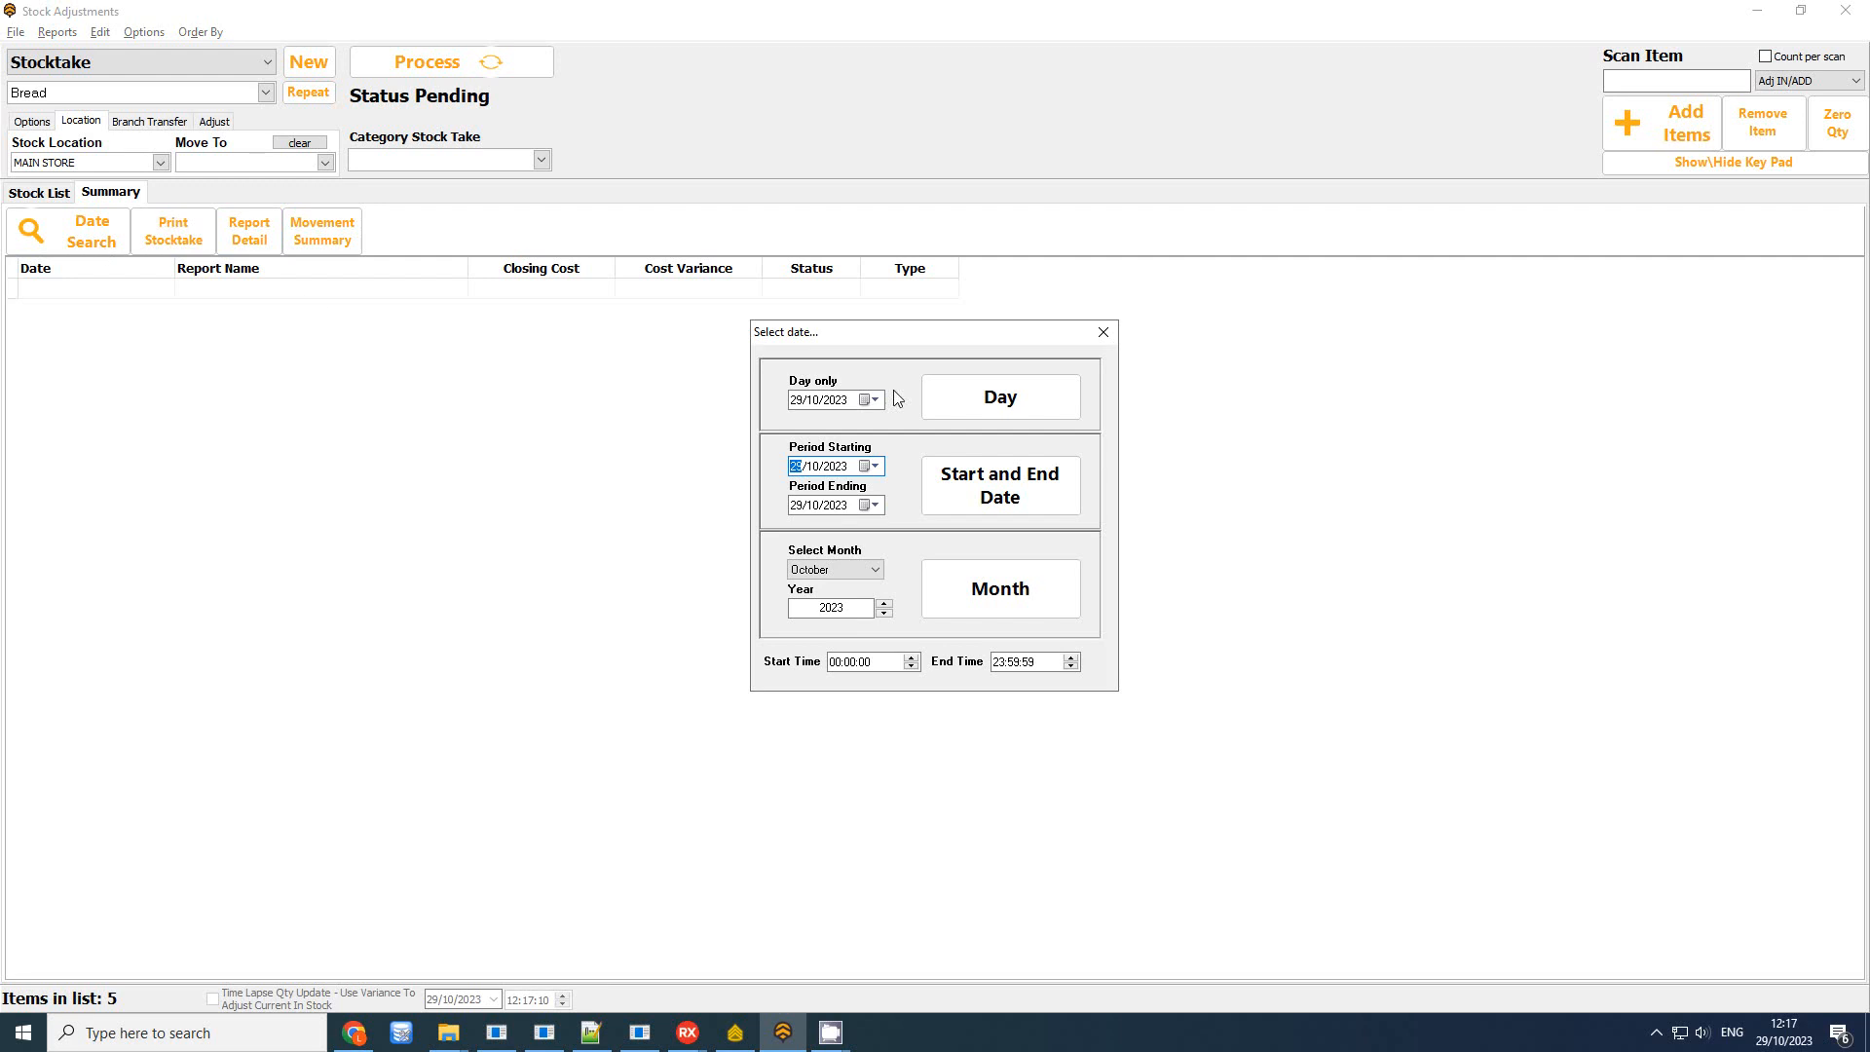
{"action": "left_click", "coordinate": [1001, 404]}
{"action": "left_click", "coordinate": [537, 291]}
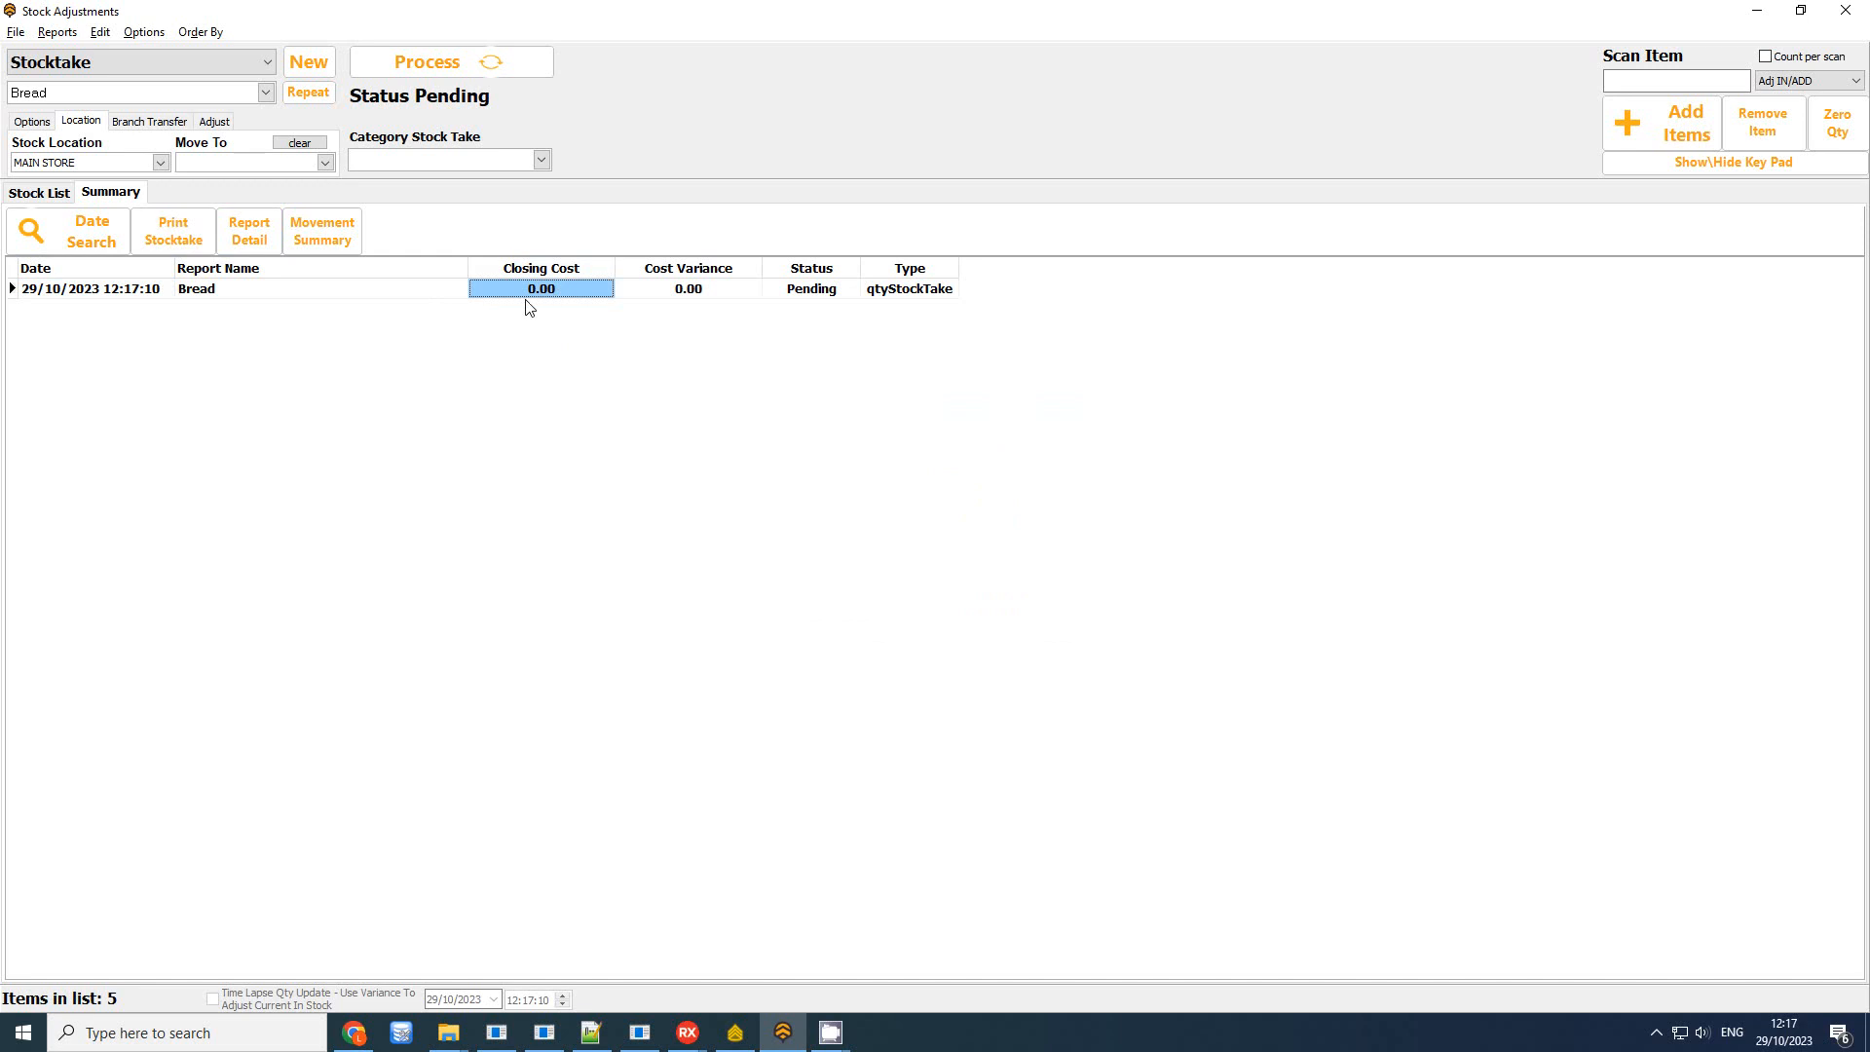
{"action": "left_click", "coordinate": [815, 293]}
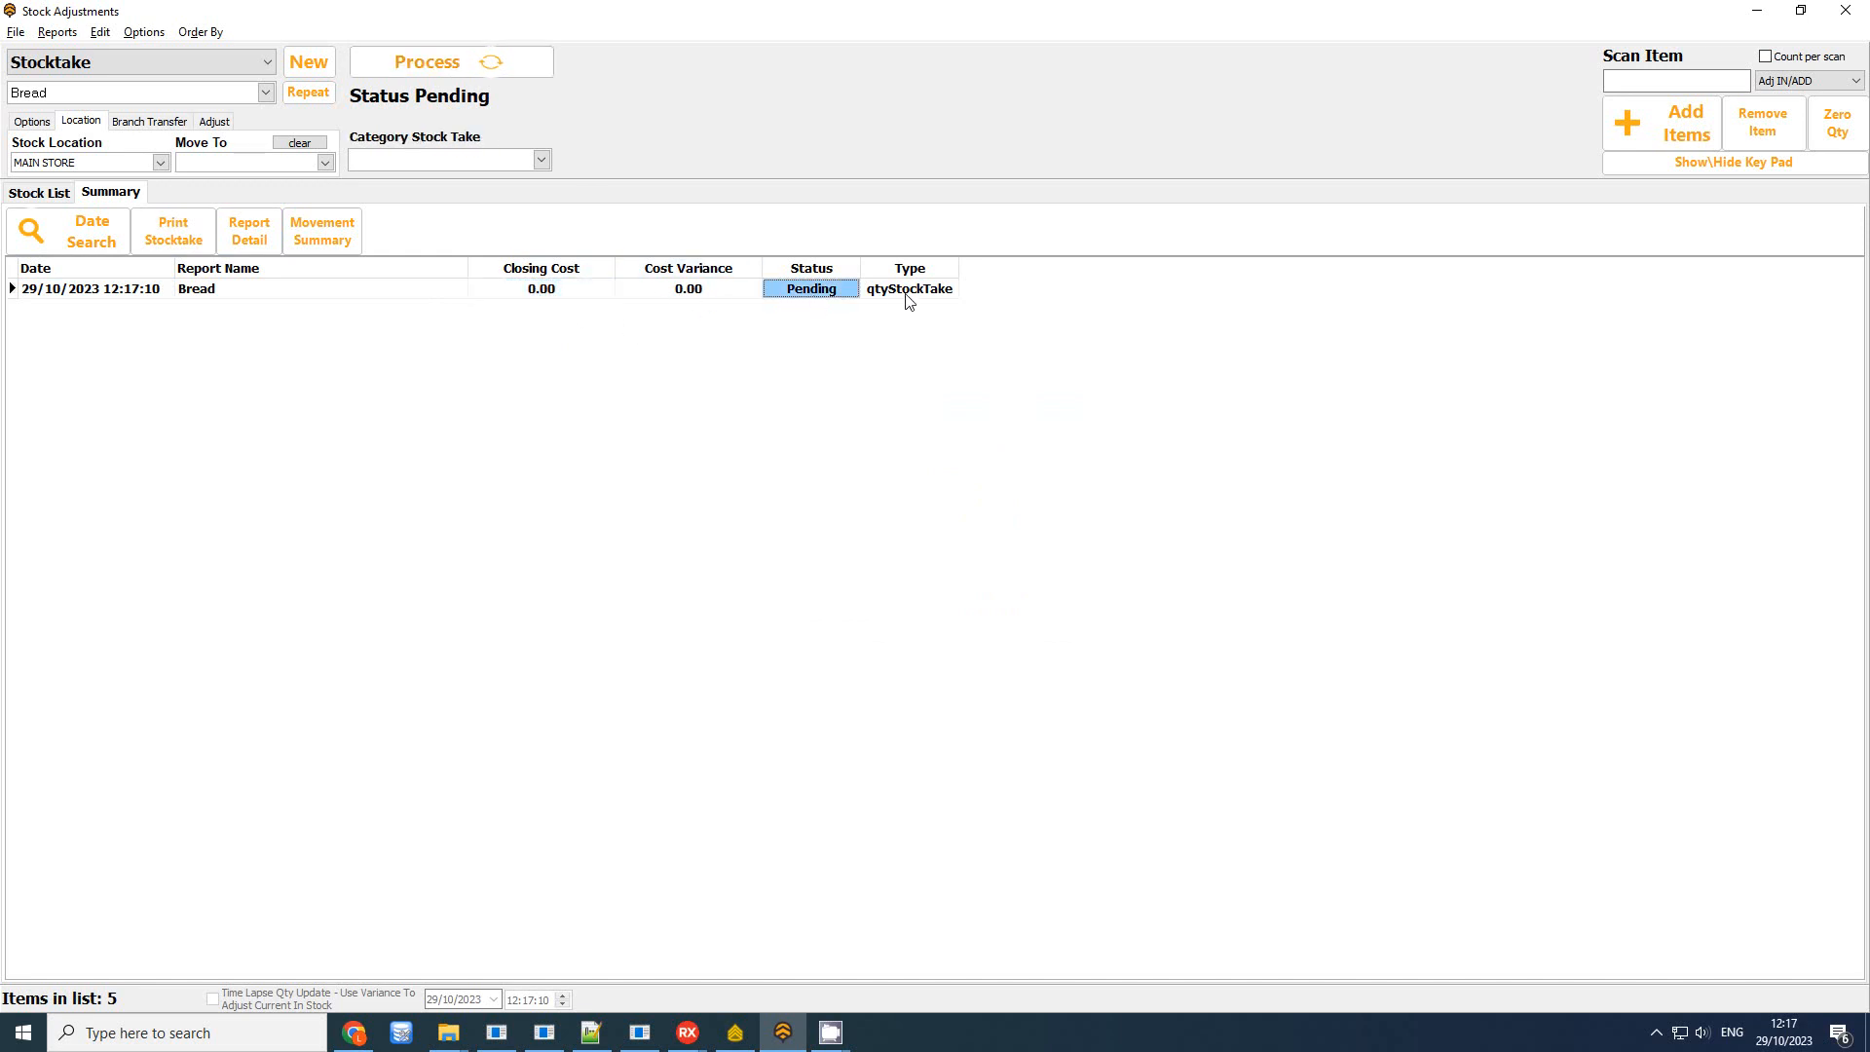
{"action": "left_click", "coordinate": [49, 194]}
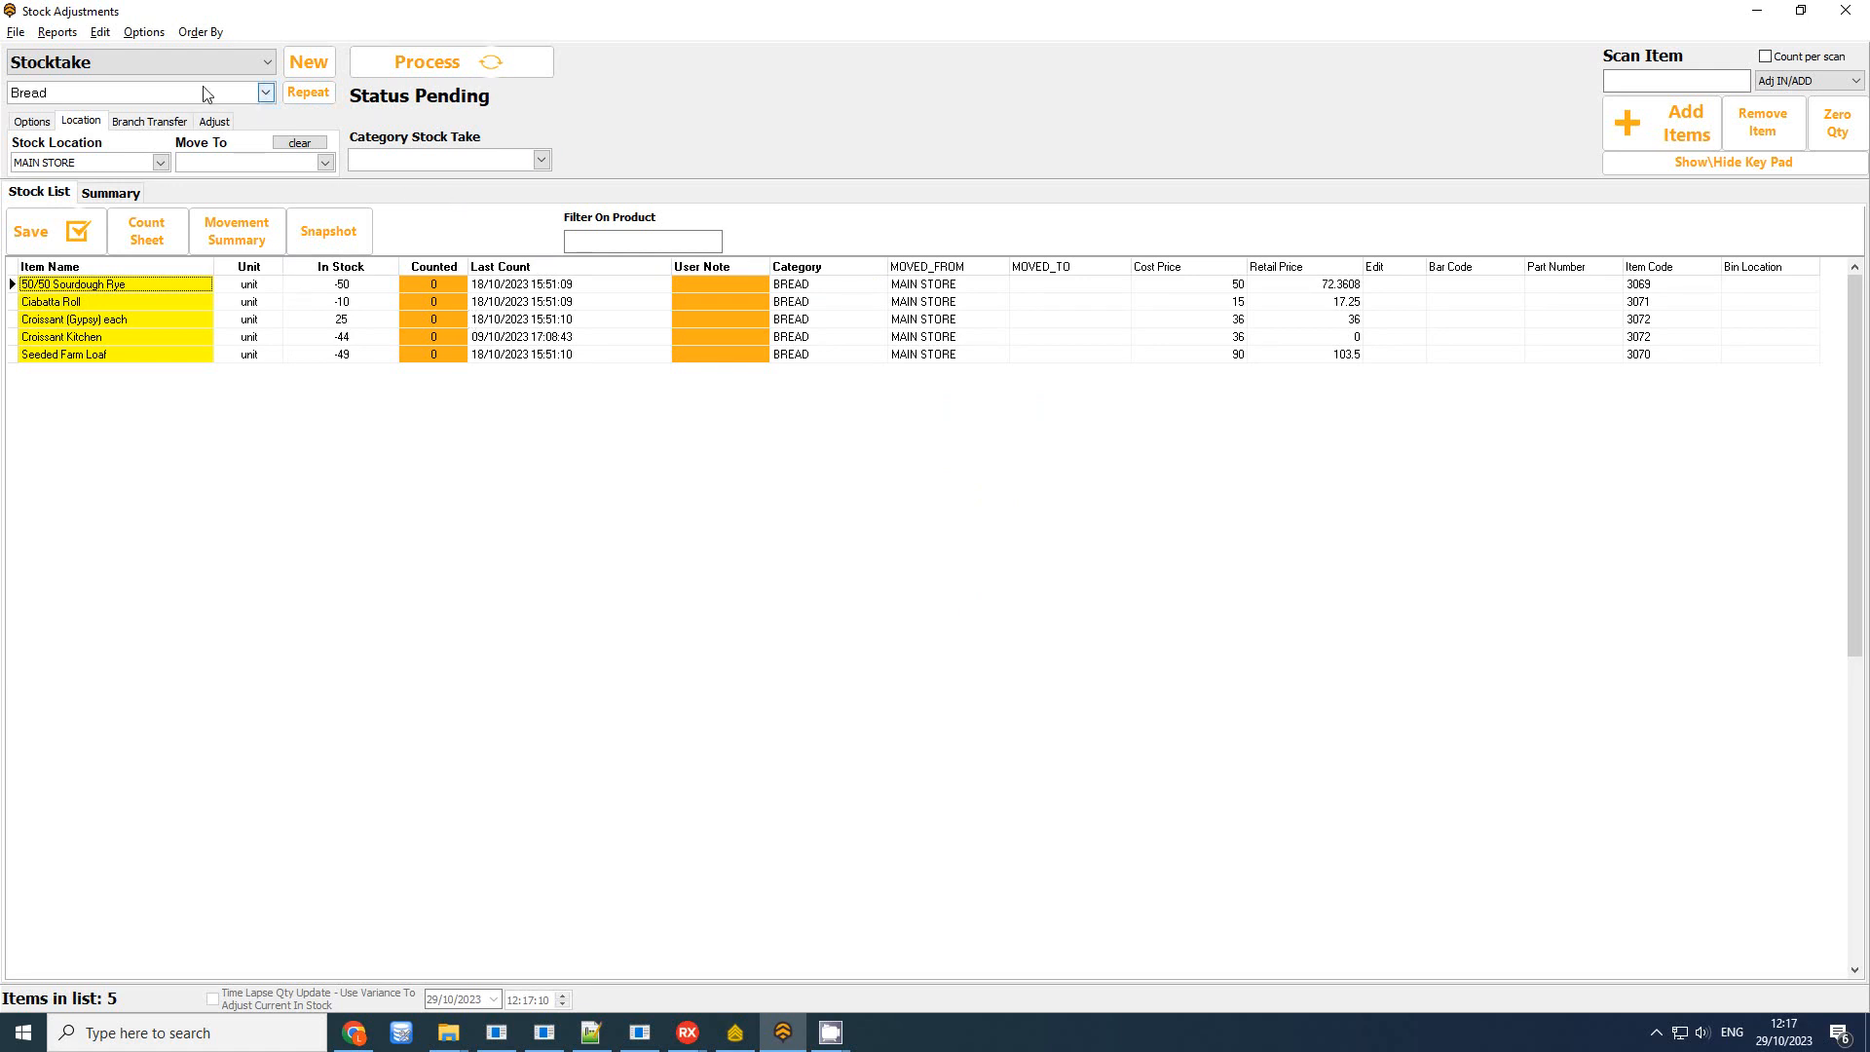
Set every counted quantity to its in-stock amount and save the counts
{"action": "left_click", "coordinate": [62, 36]}
{"action": "mouse_move", "coordinate": [100, 39]}
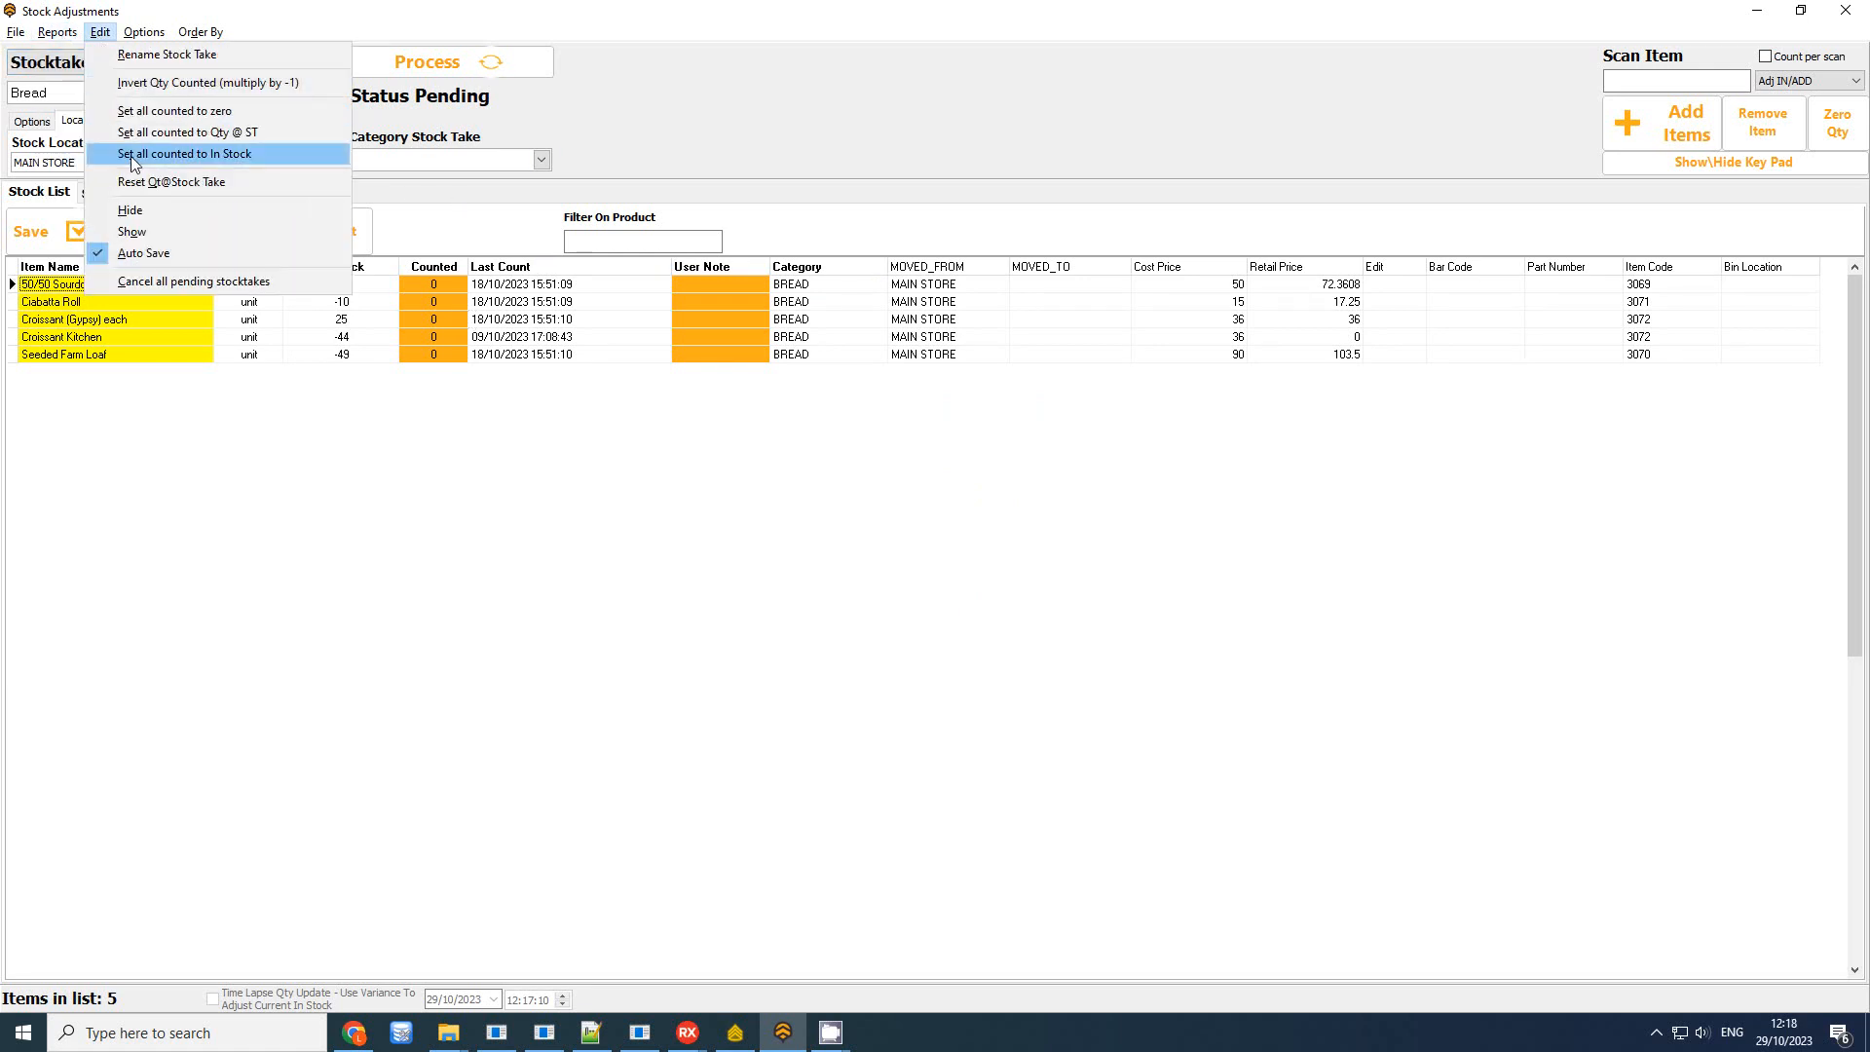
{"action": "left_click", "coordinate": [253, 156]}
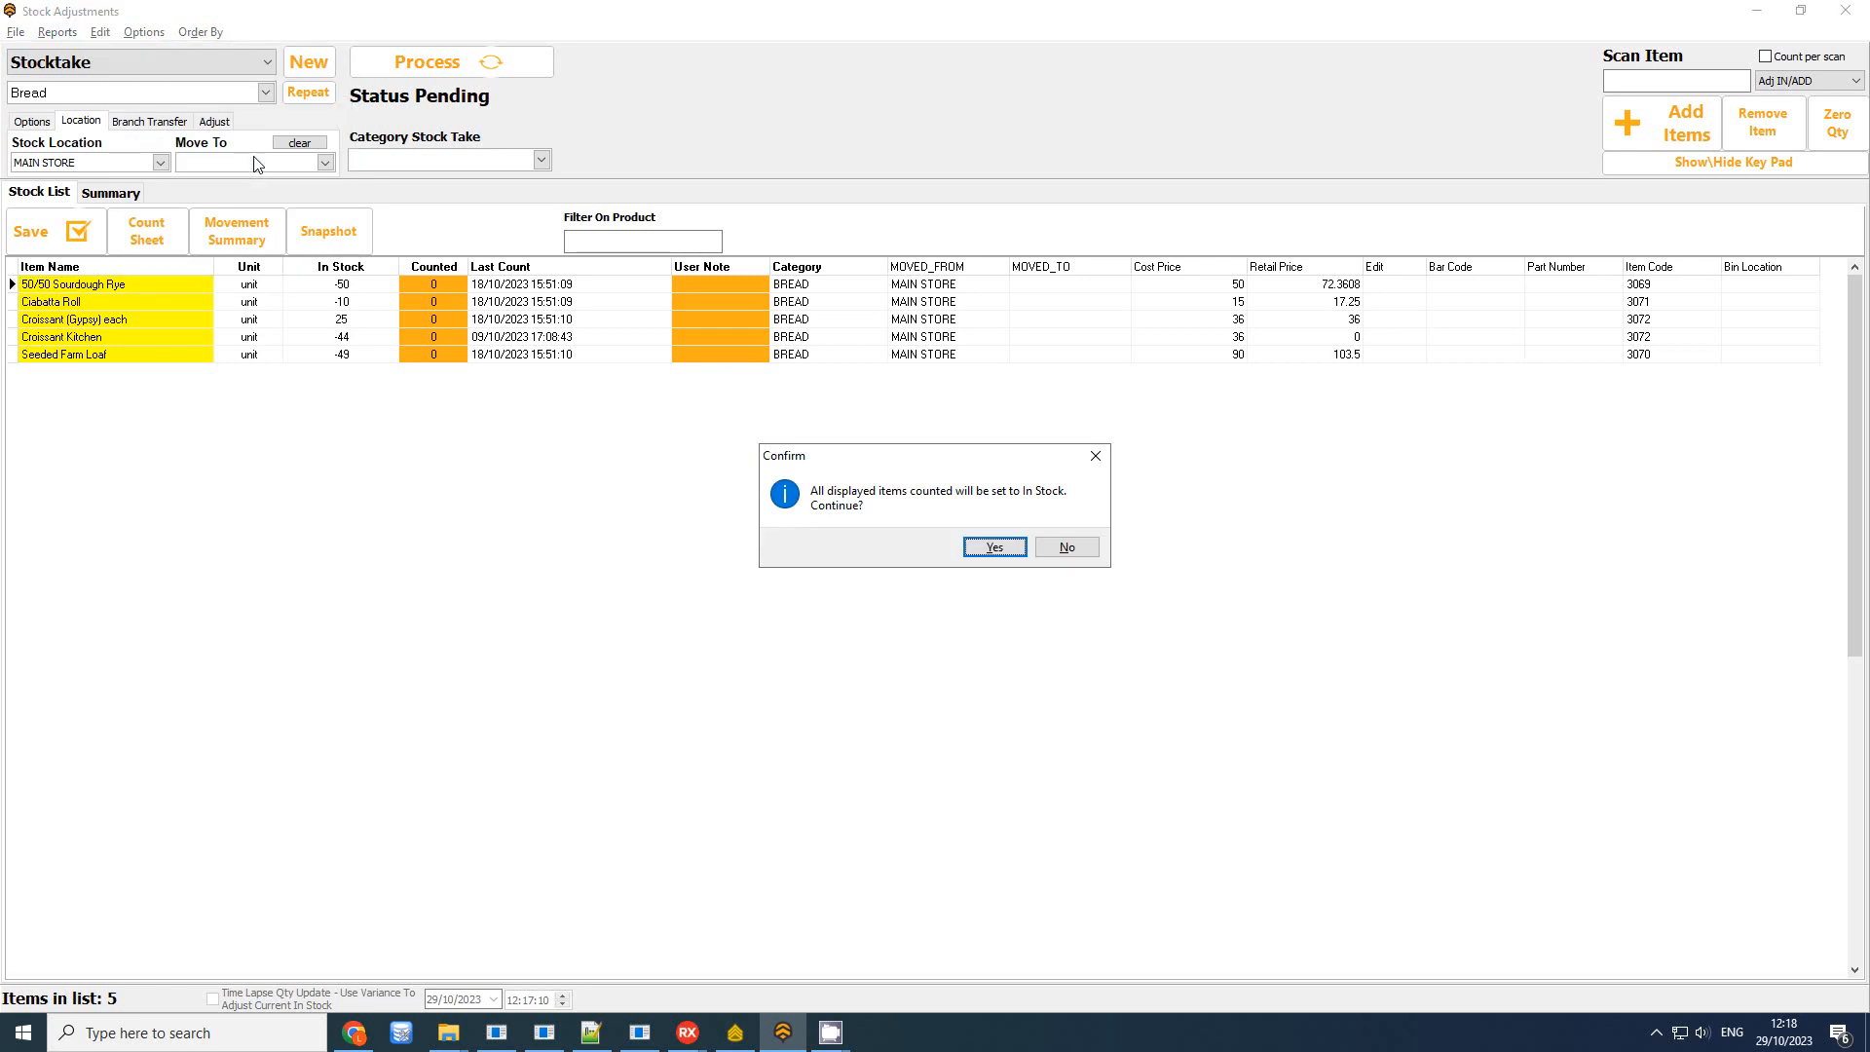
{"action": "left_click", "coordinate": [991, 547]}
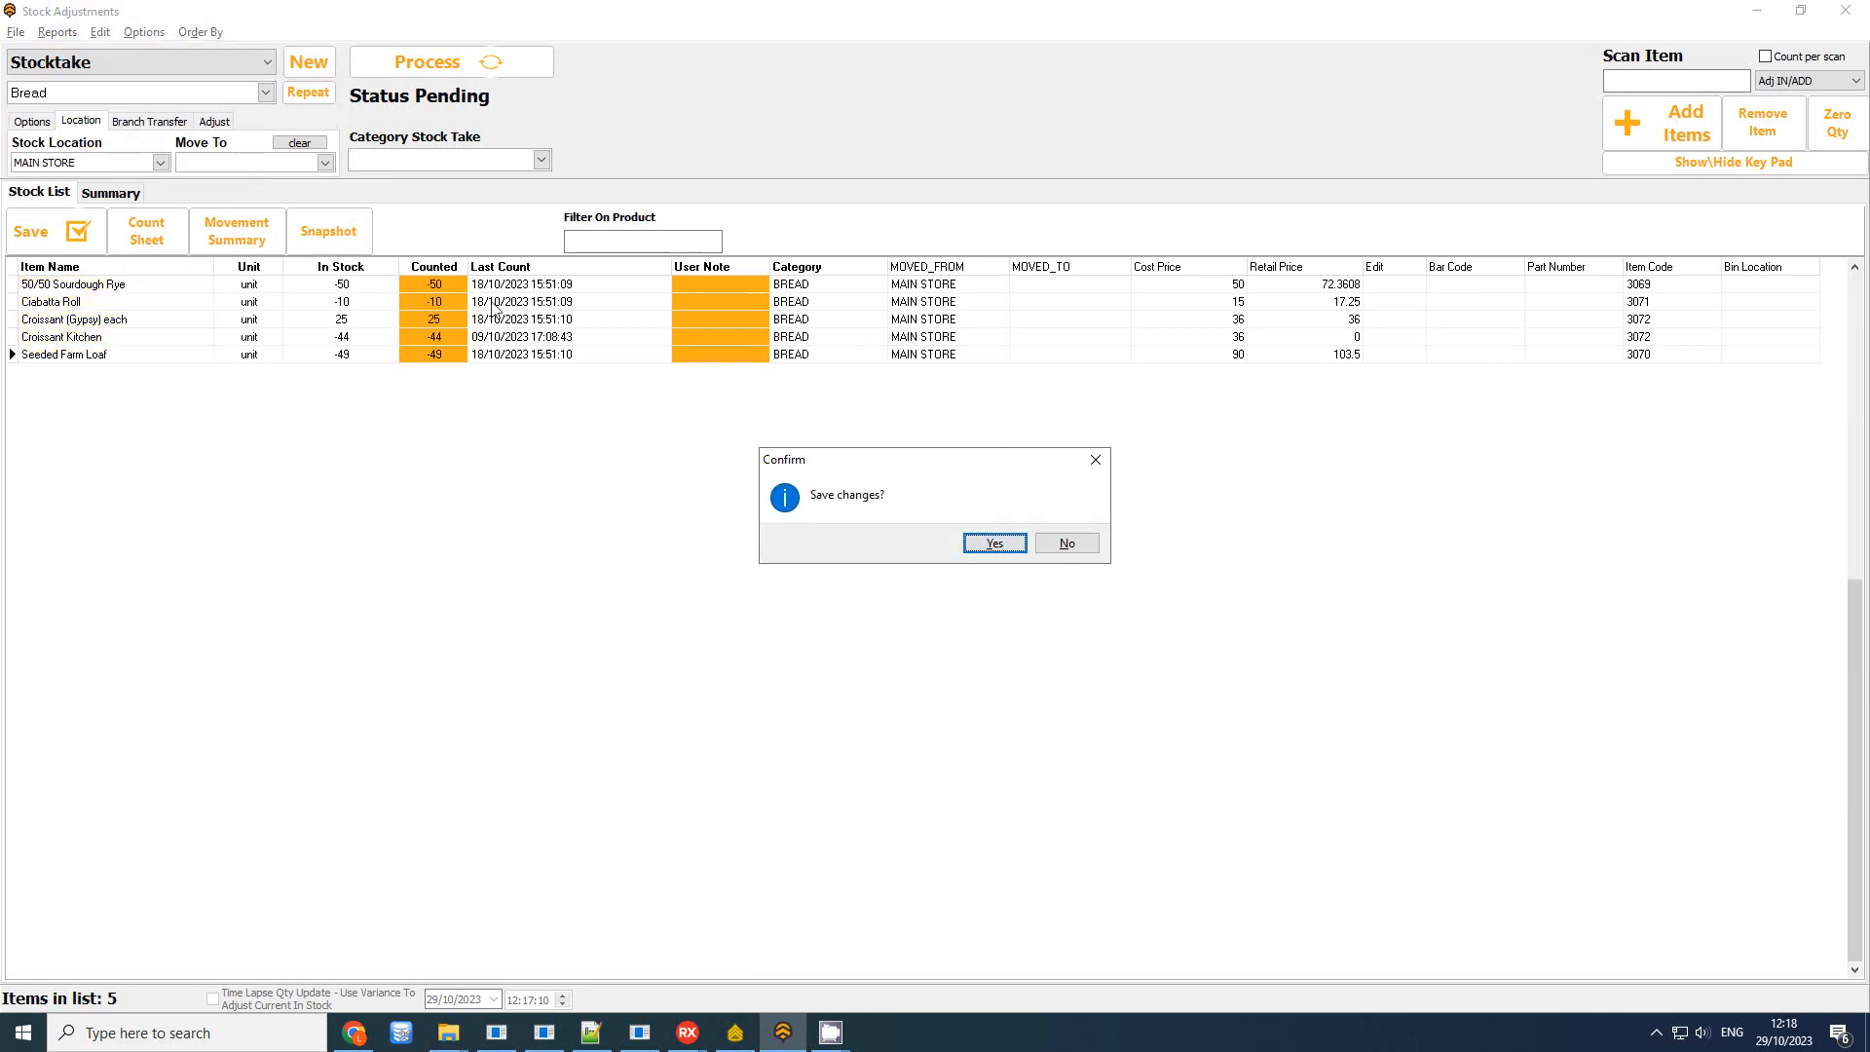
{"action": "left_click", "coordinate": [1016, 551]}
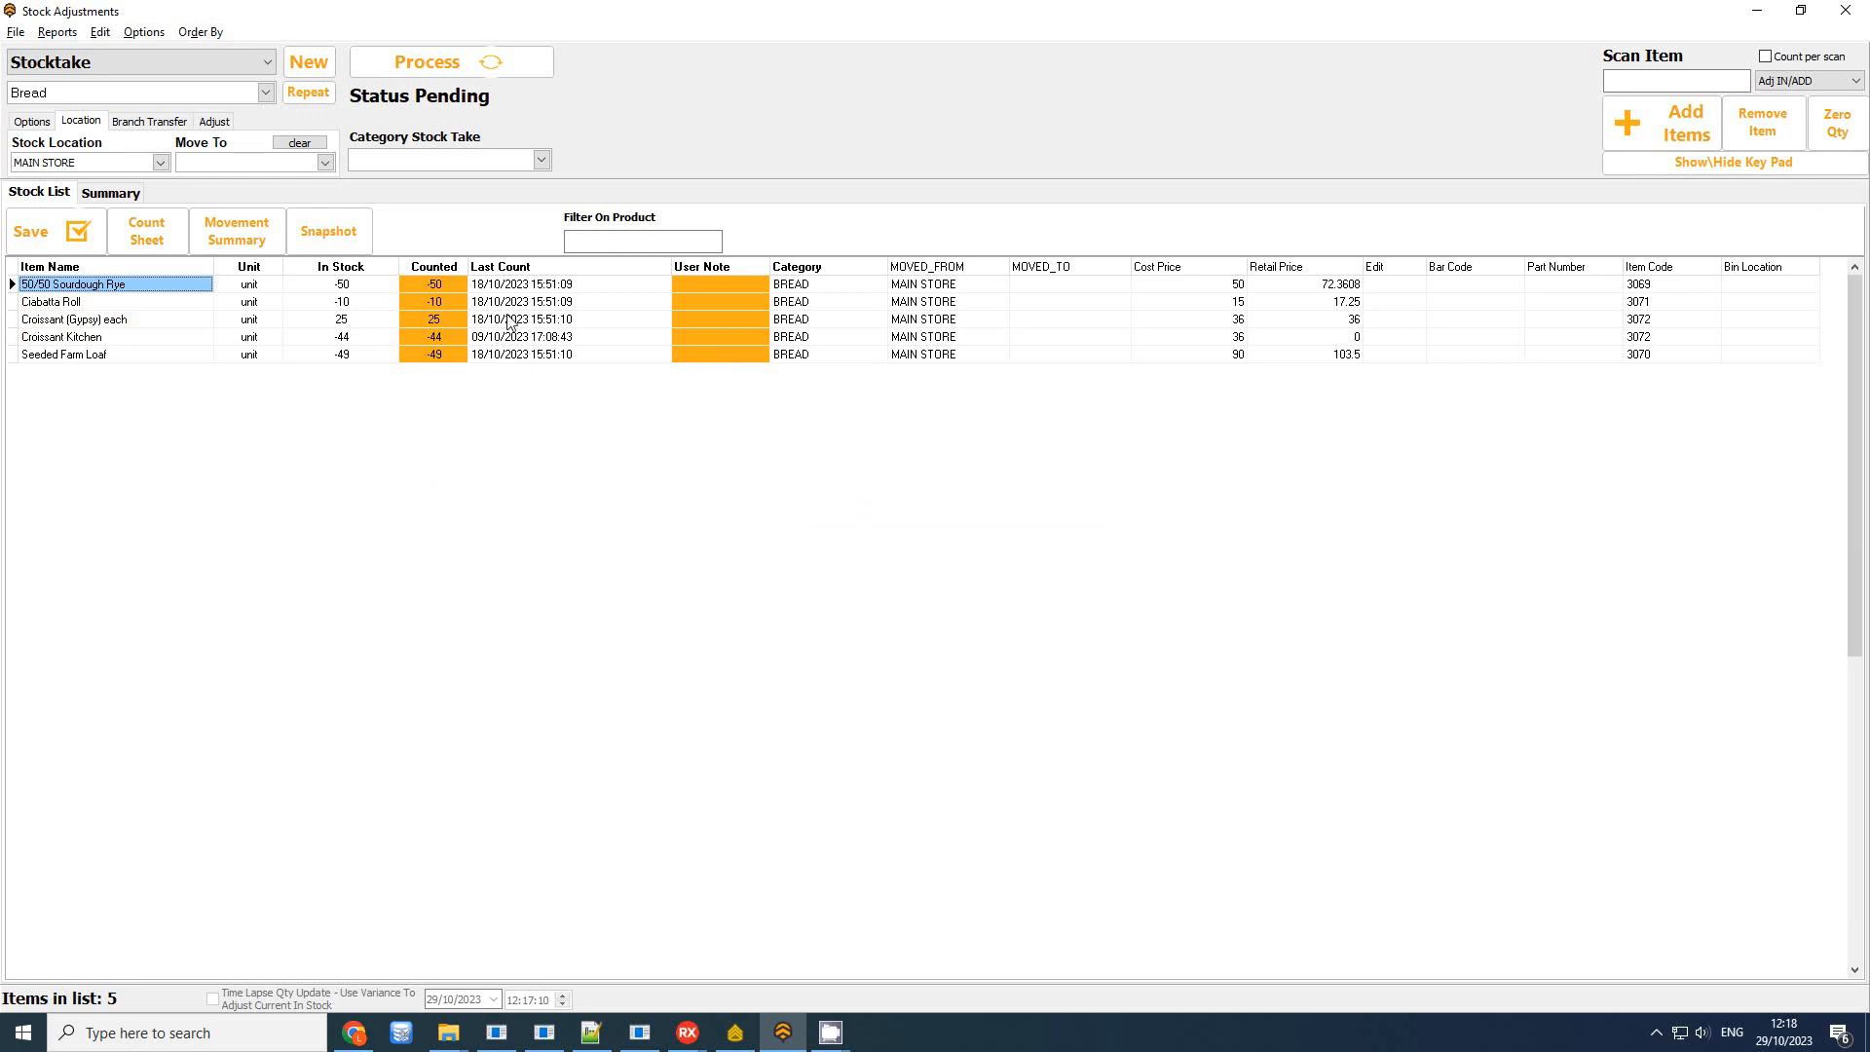
Enter a count of 10 for each of the five bread items
{"action": "left_click", "coordinate": [454, 286]}
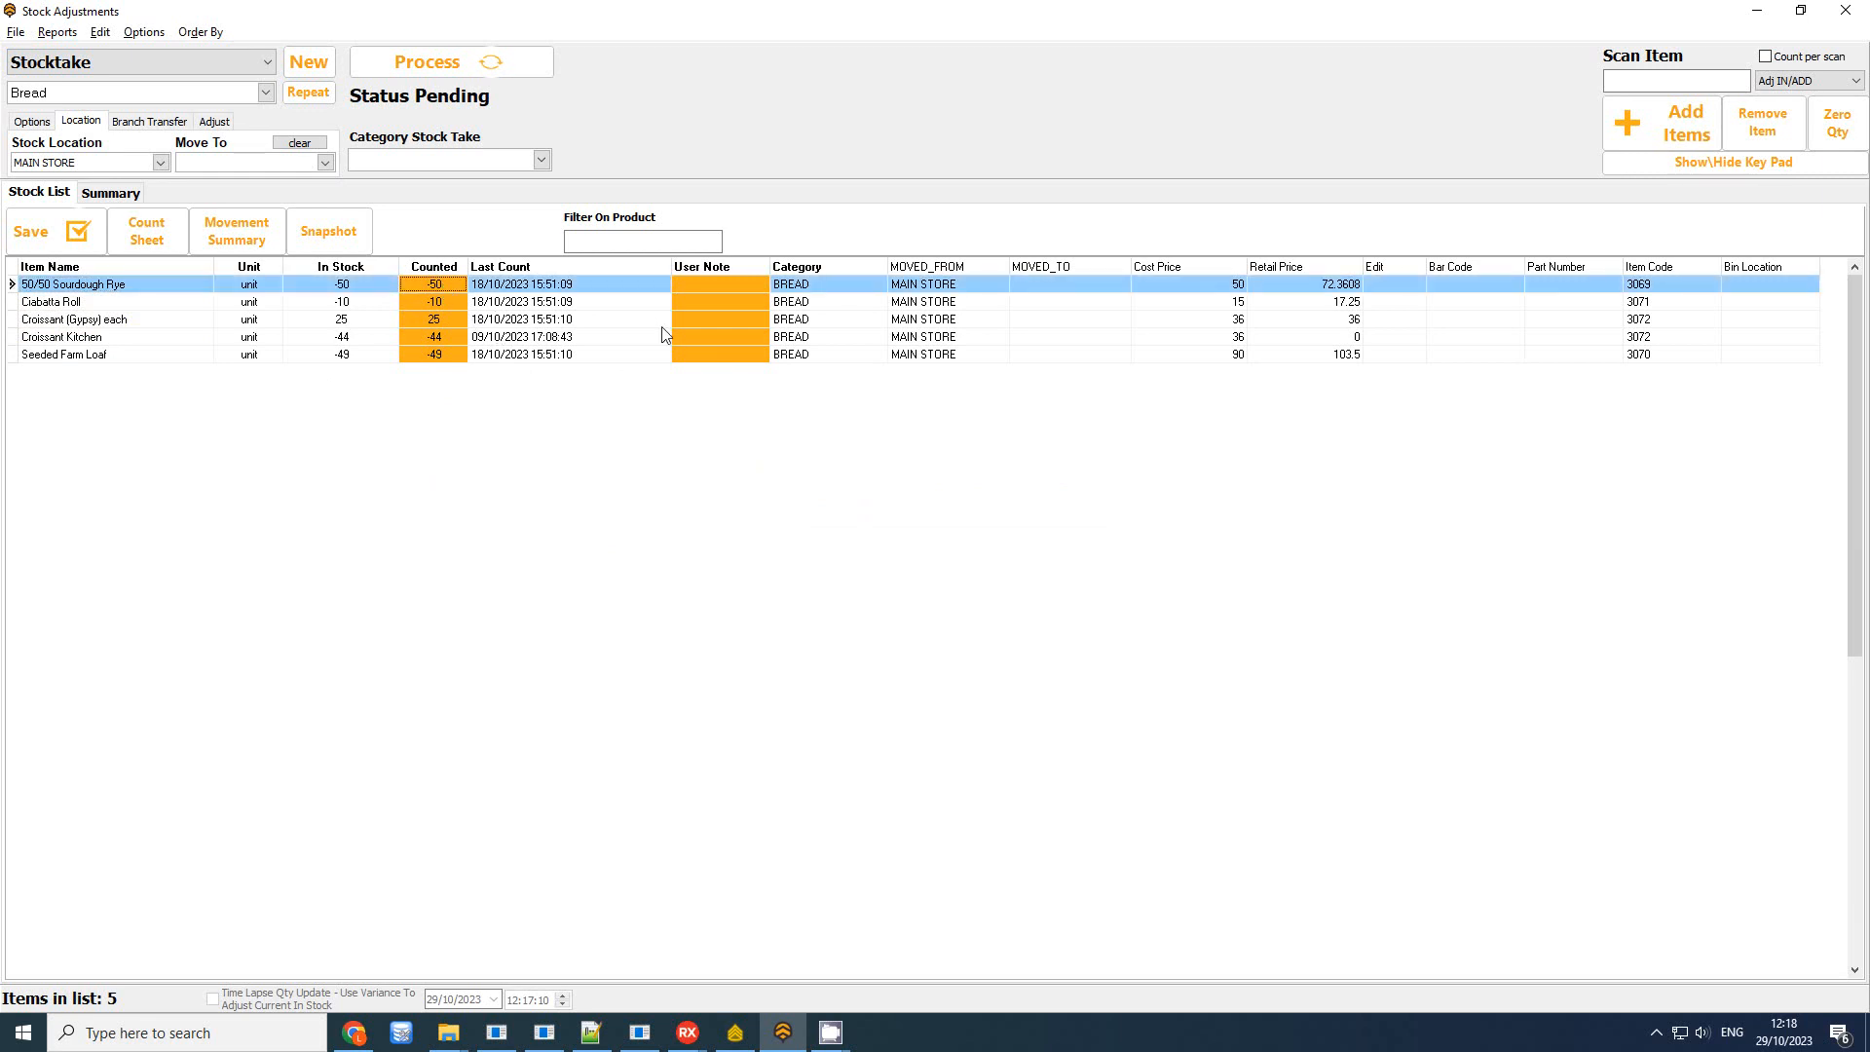
{"action": "type", "text": "10"}
{"action": "key", "text": "Return"}
{"action": "type", "text": "10"}
{"action": "key", "text": "Return"}
{"action": "type", "text": "10"}
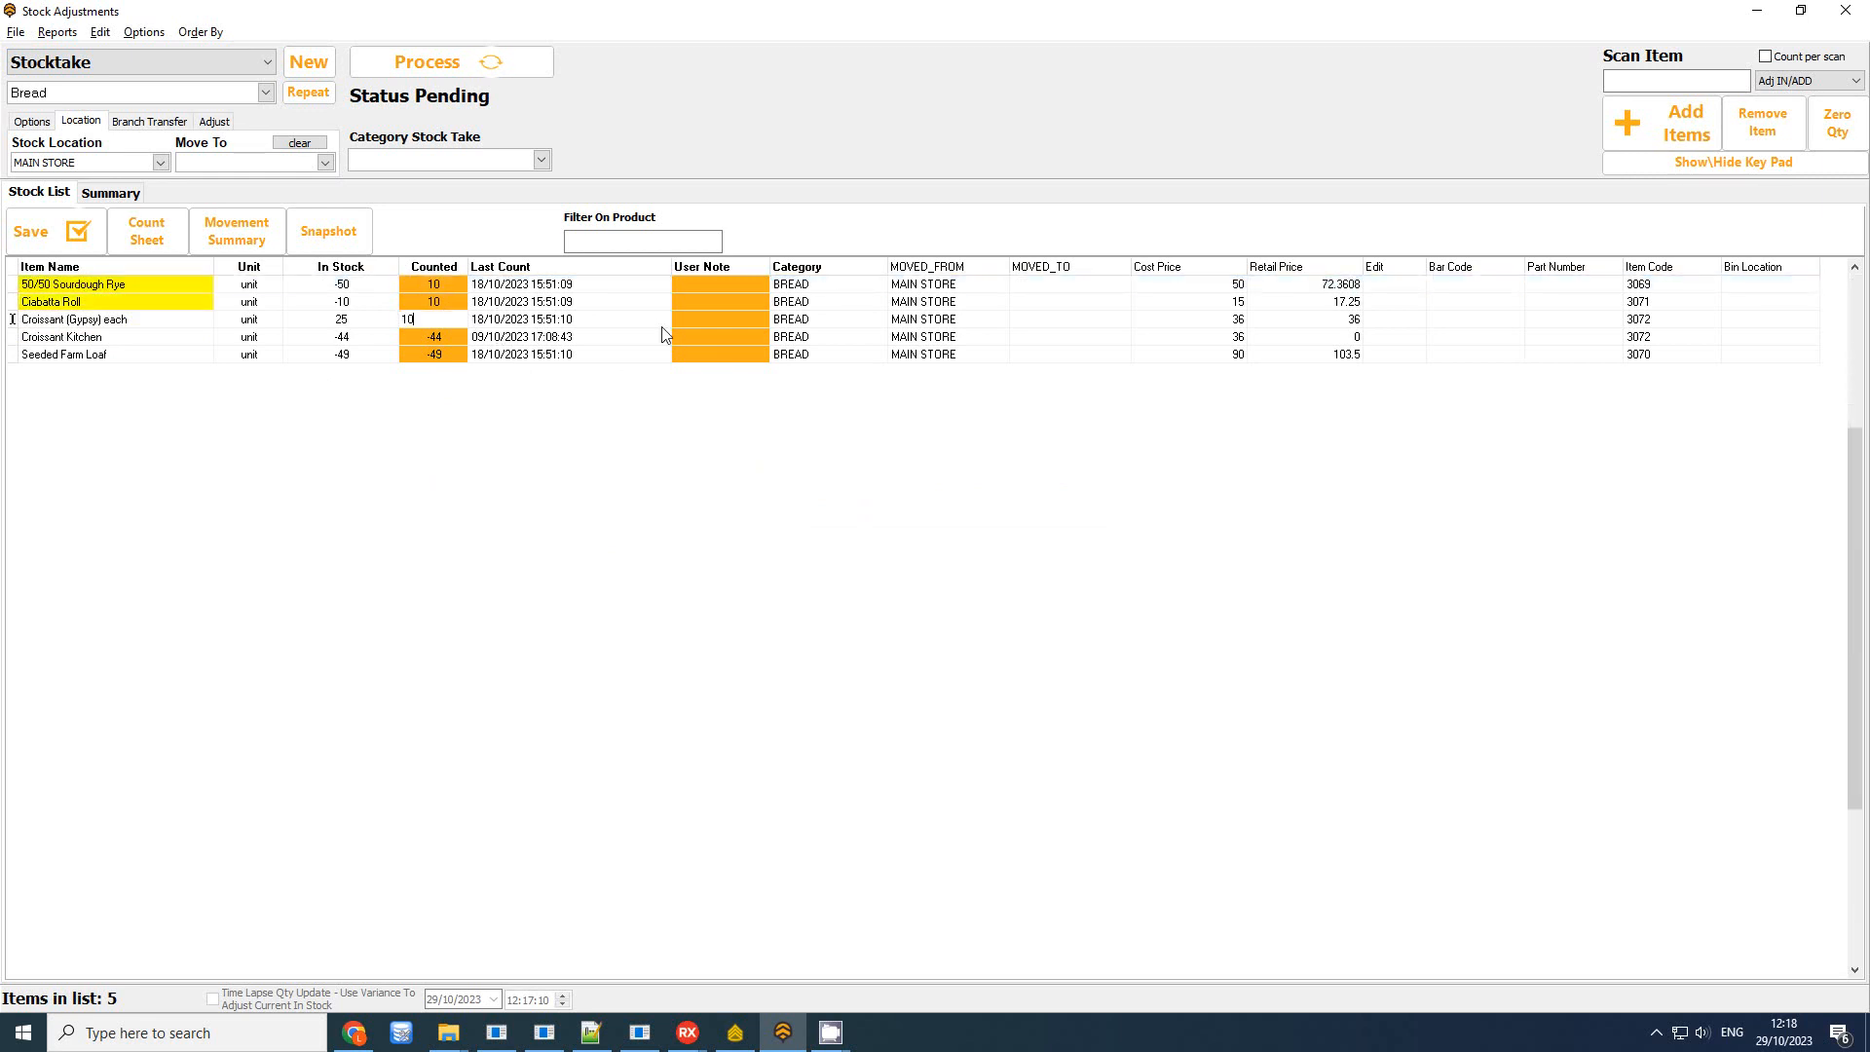
{"action": "key", "text": "Return"}
{"action": "type", "text": "10"}
{"action": "key", "text": "Return"}
{"action": "type", "text": "10"}
{"action": "key", "text": "Return"}
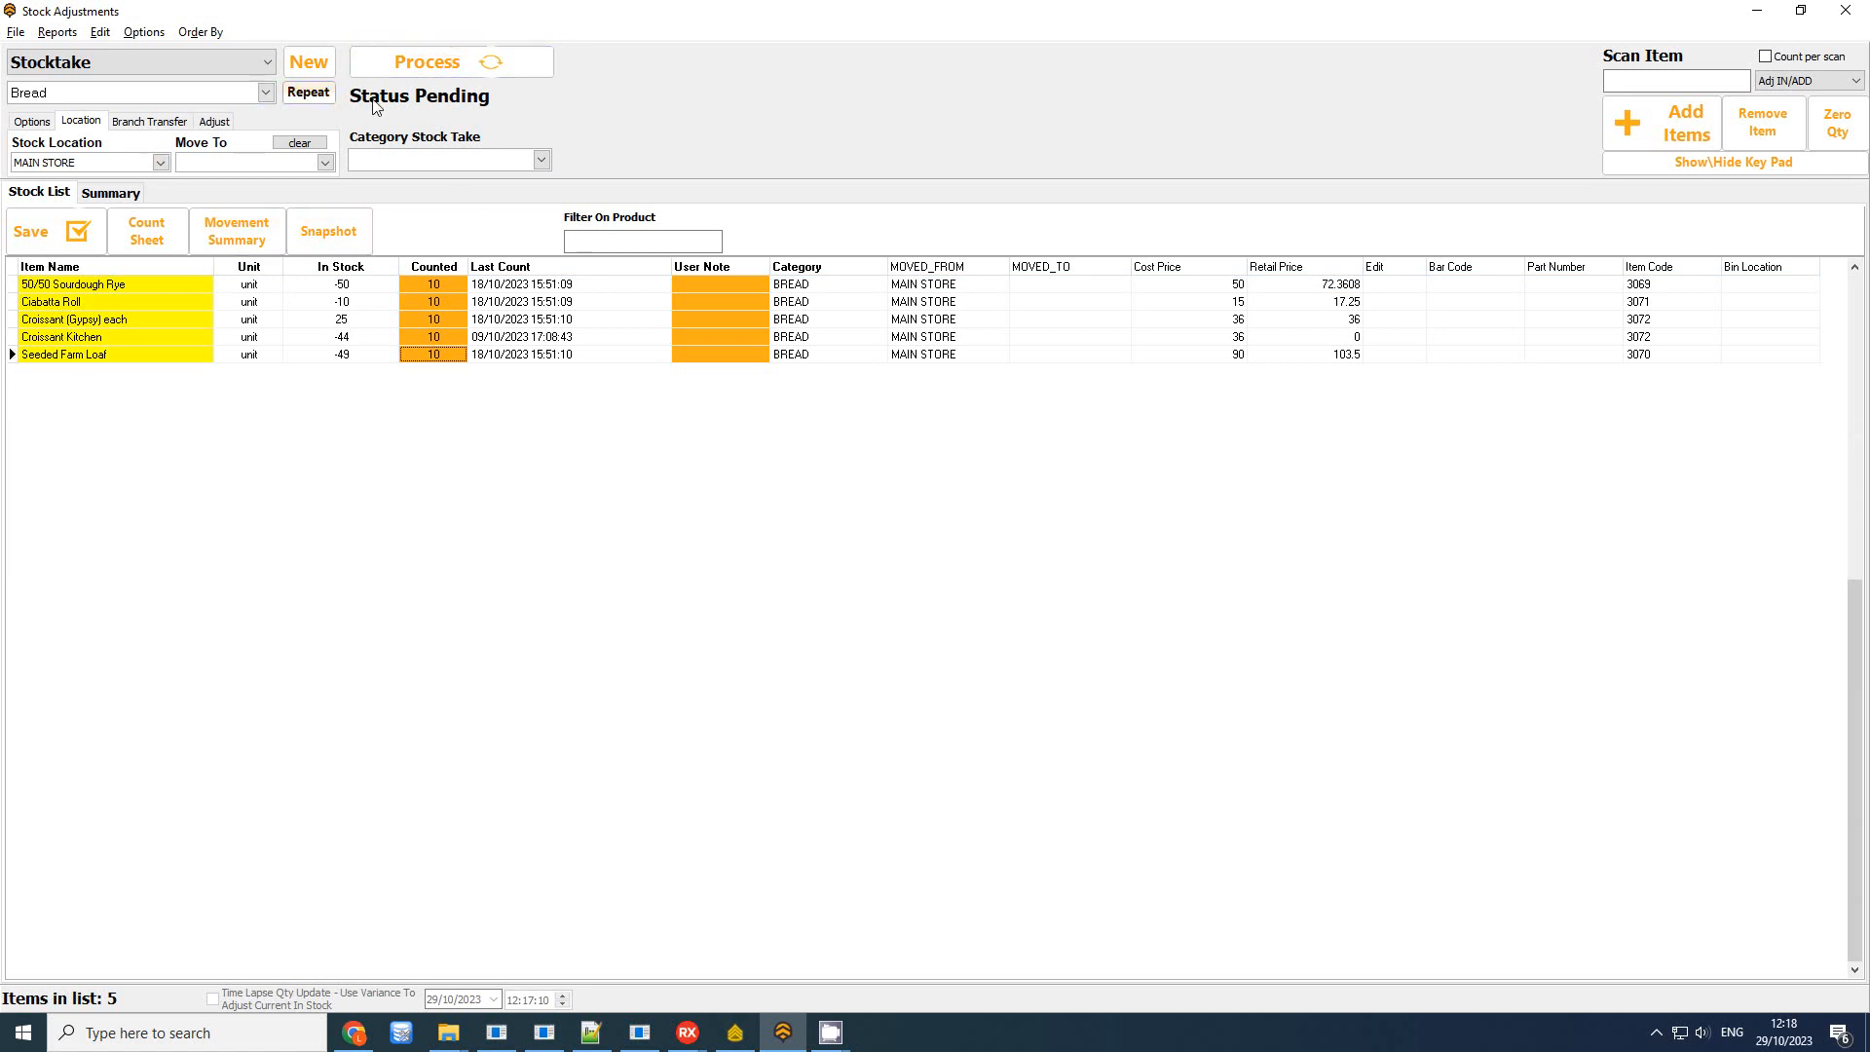
Try processing the Bread stocktake and dismiss the 'template can not be processed' message
{"action": "left_click", "coordinate": [492, 61]}
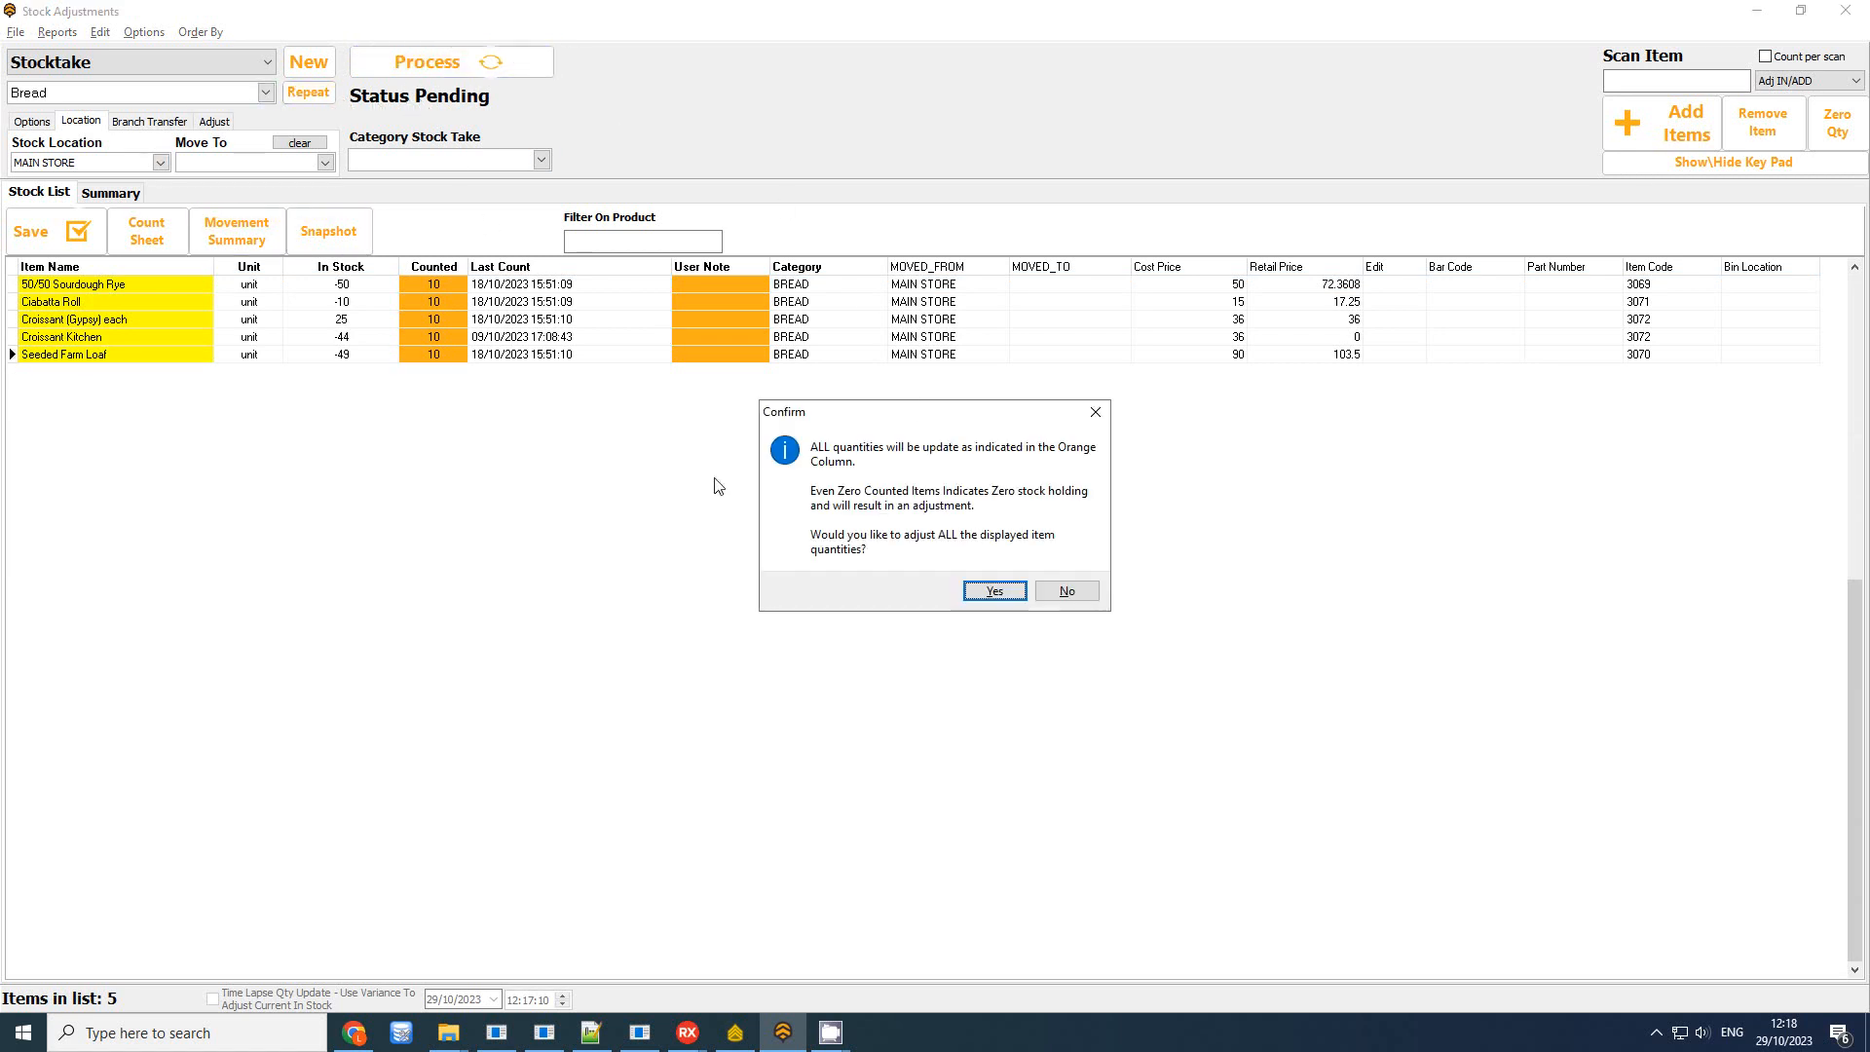
{"action": "left_click", "coordinate": [979, 593]}
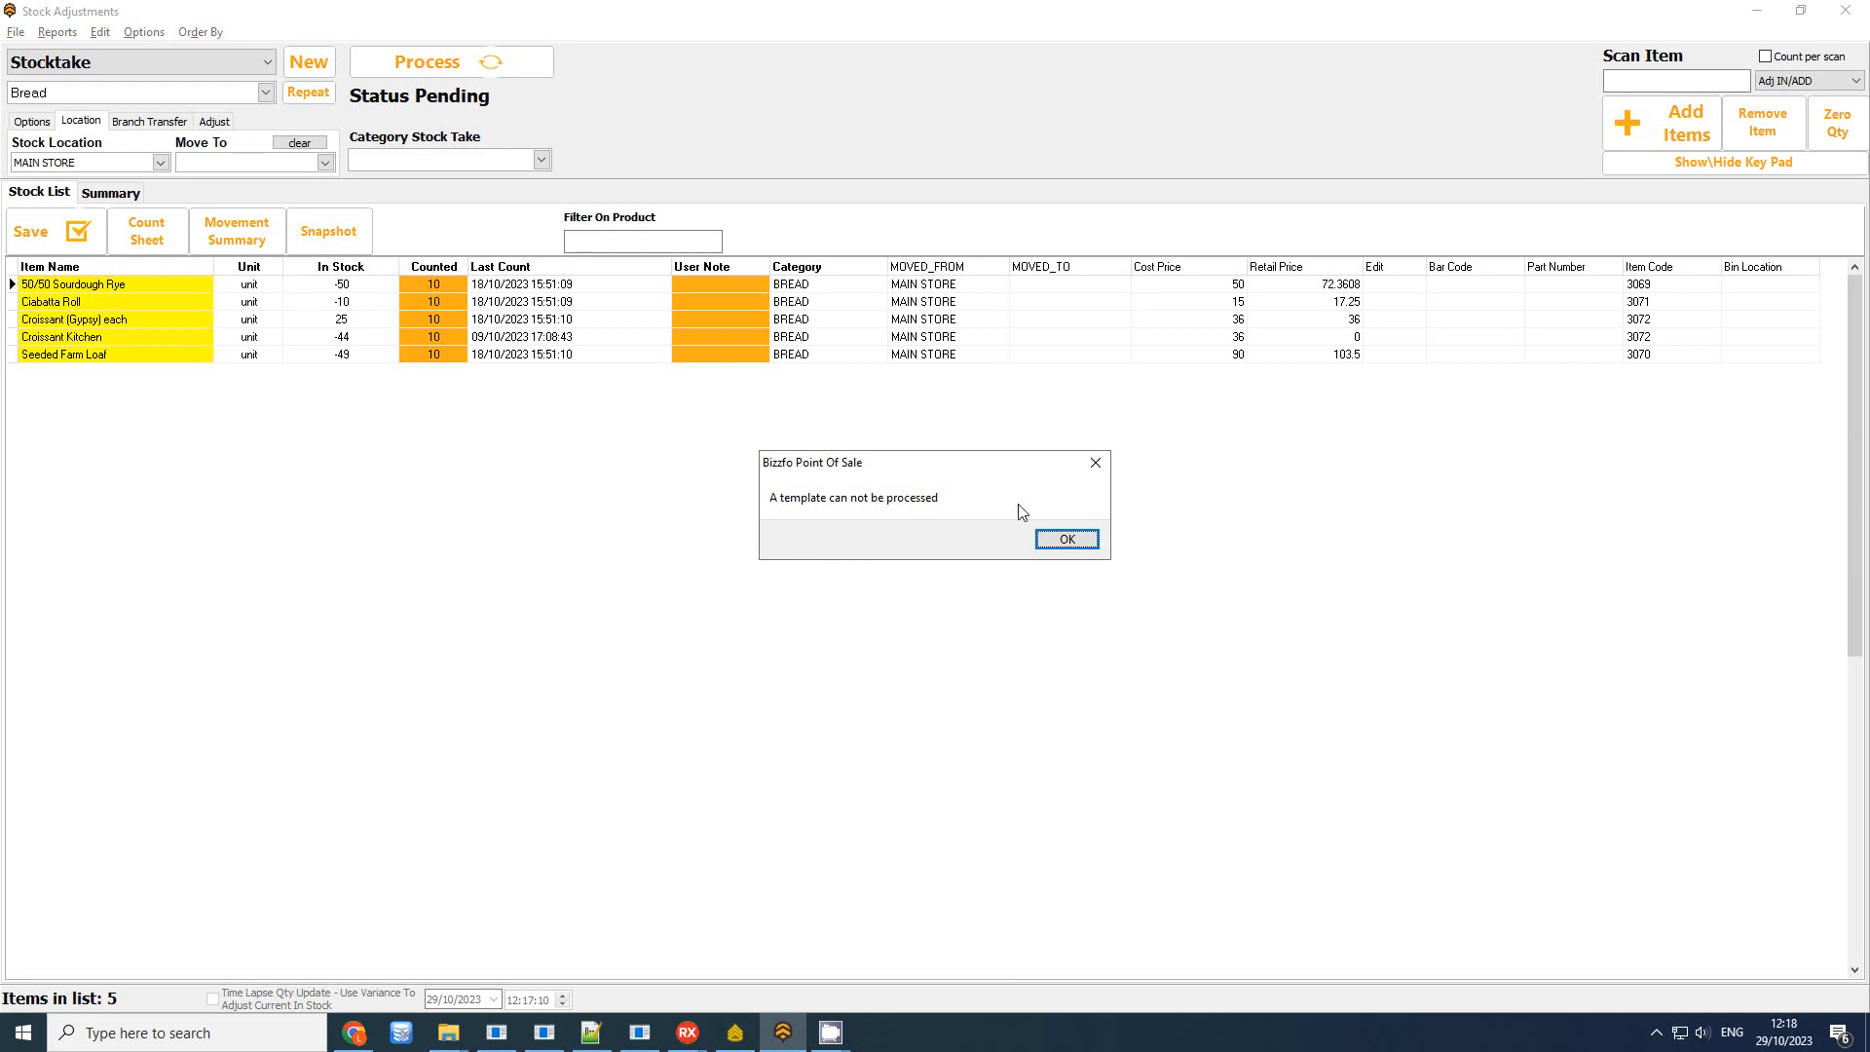
{"action": "left_click", "coordinate": [1066, 538]}
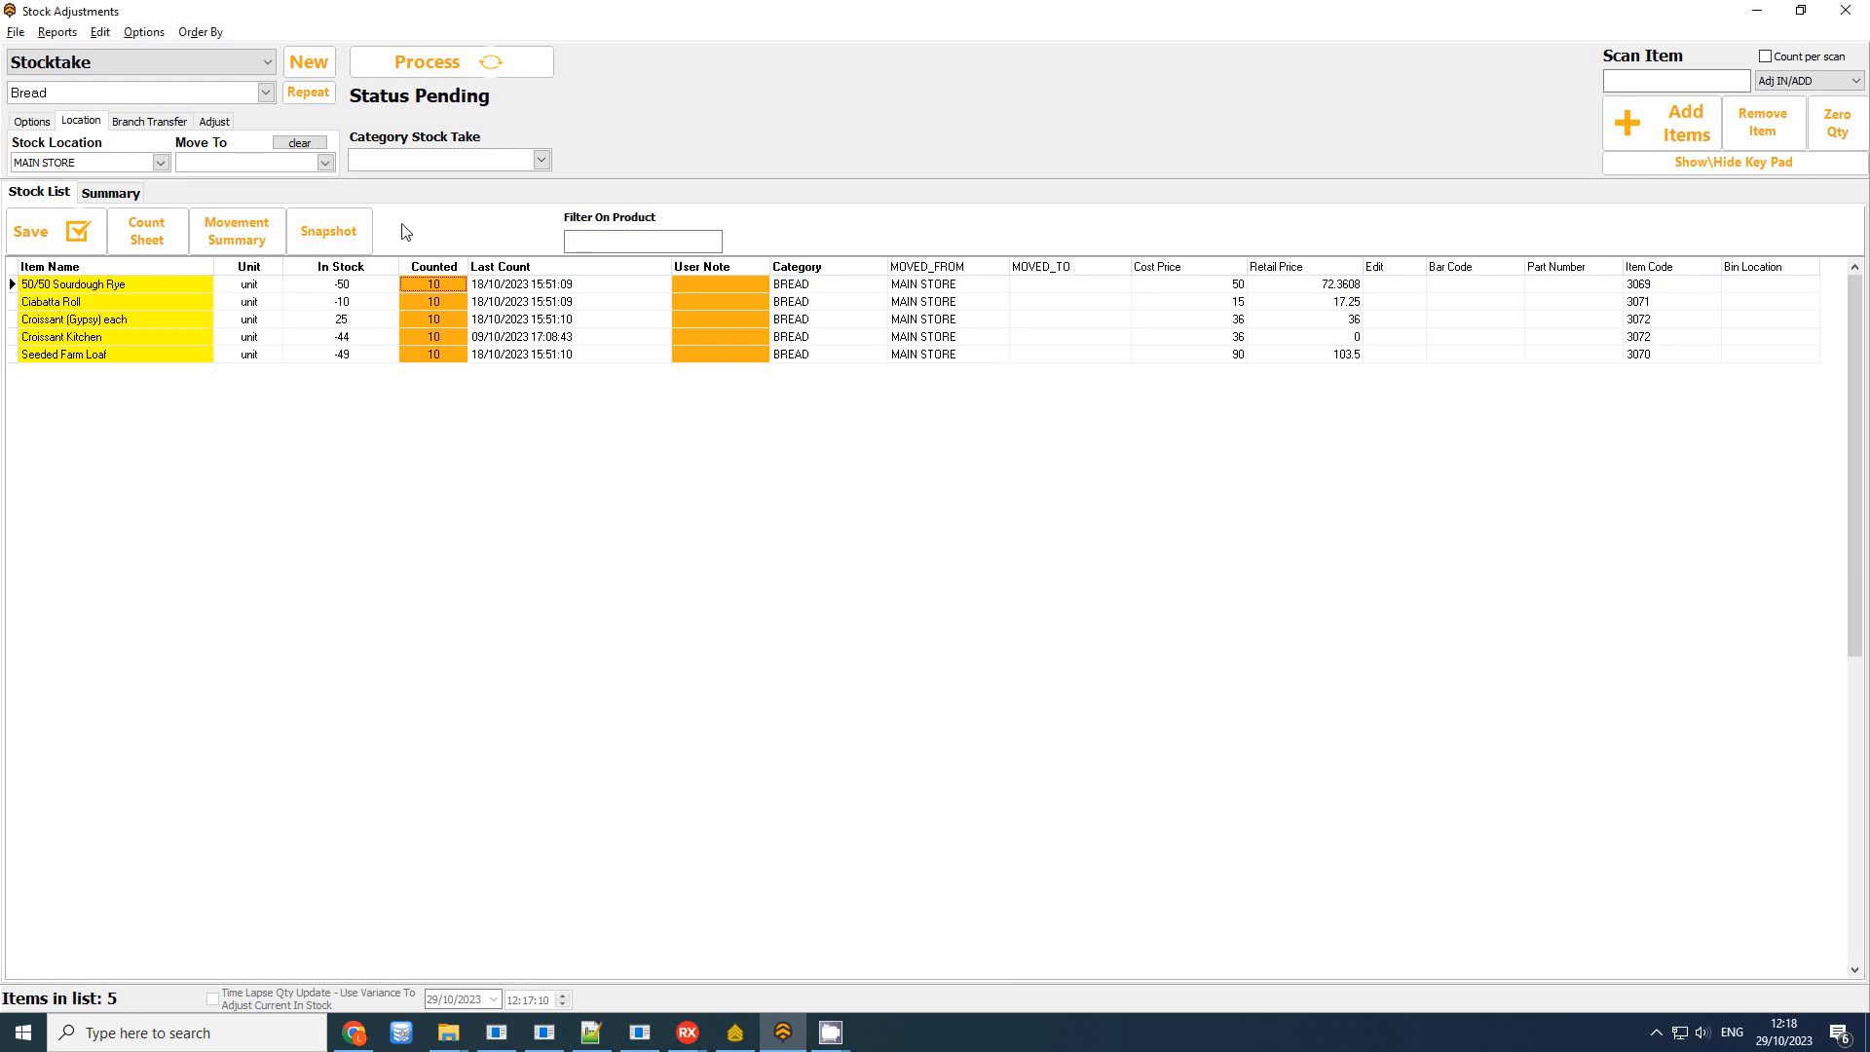
{"action": "left_click", "coordinate": [117, 94]}
Rename the Bread stocktake sheet to 'Bread Template' and keep it selected
{"action": "left_click", "coordinate": [59, 114]}
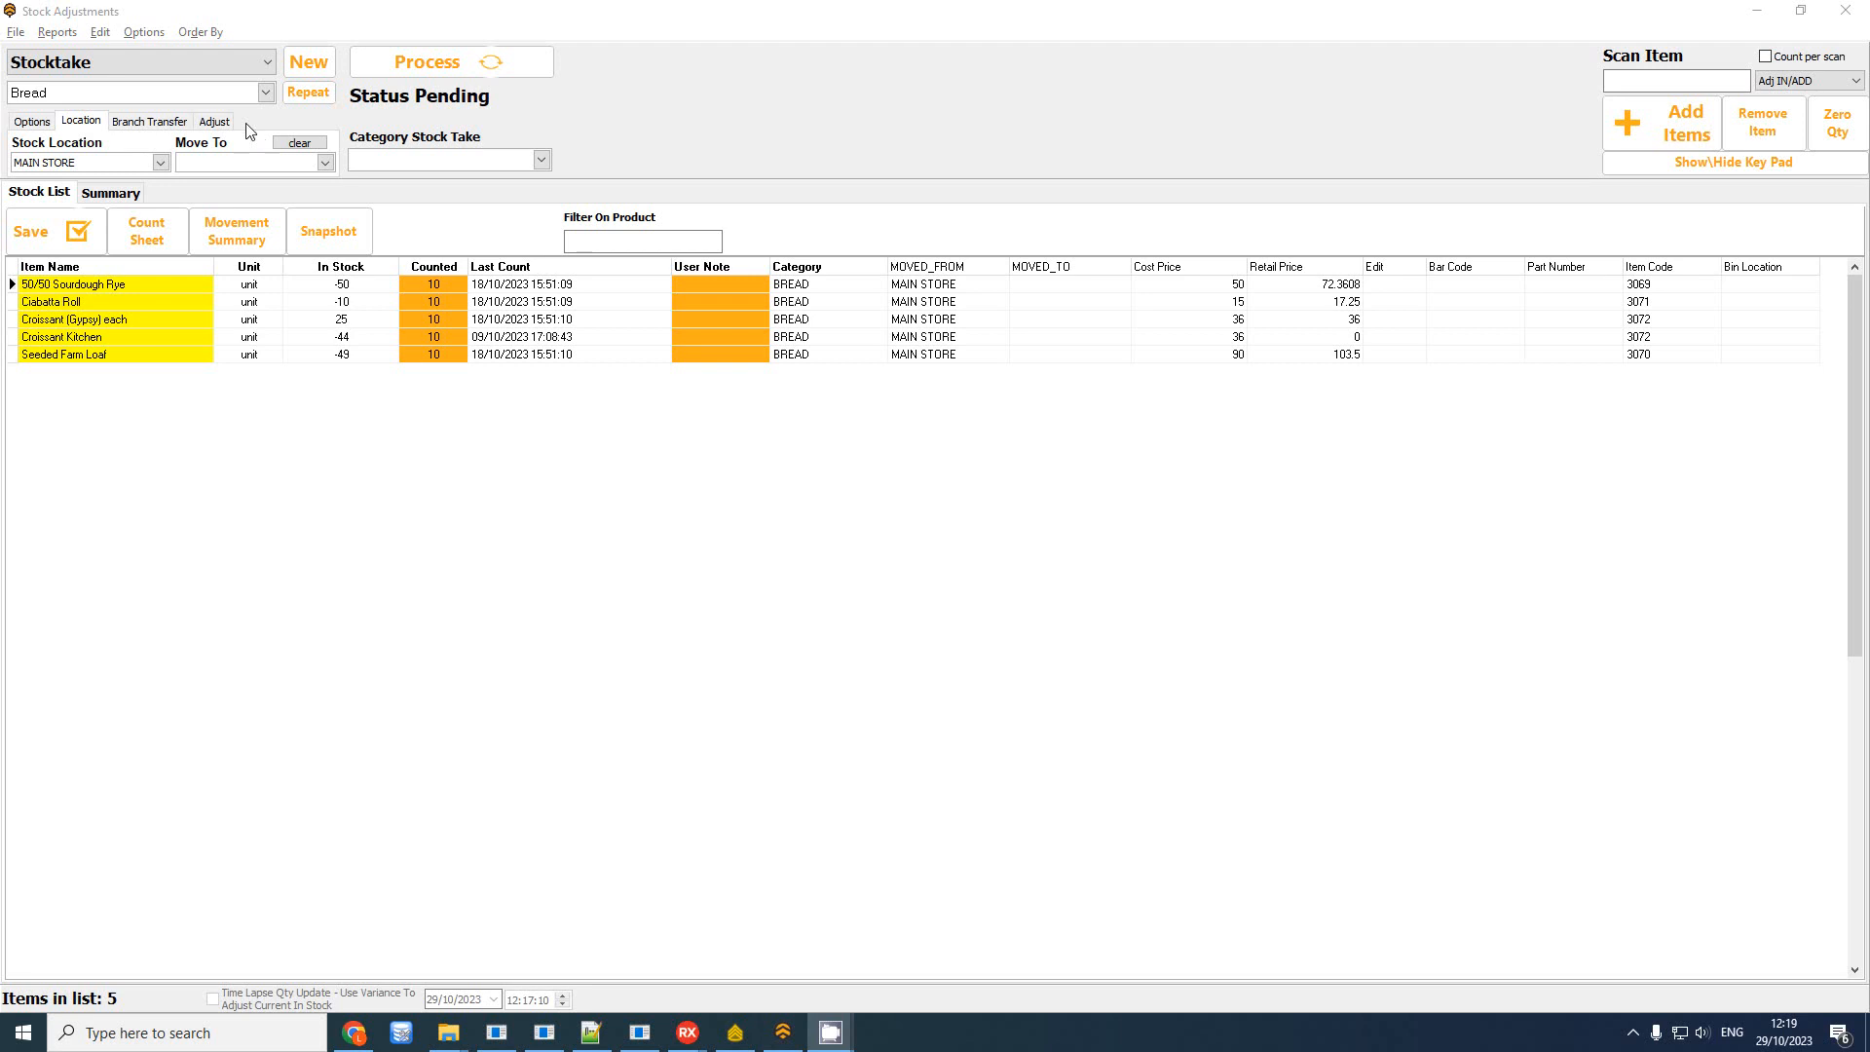
{"action": "left_click", "coordinate": [103, 91]}
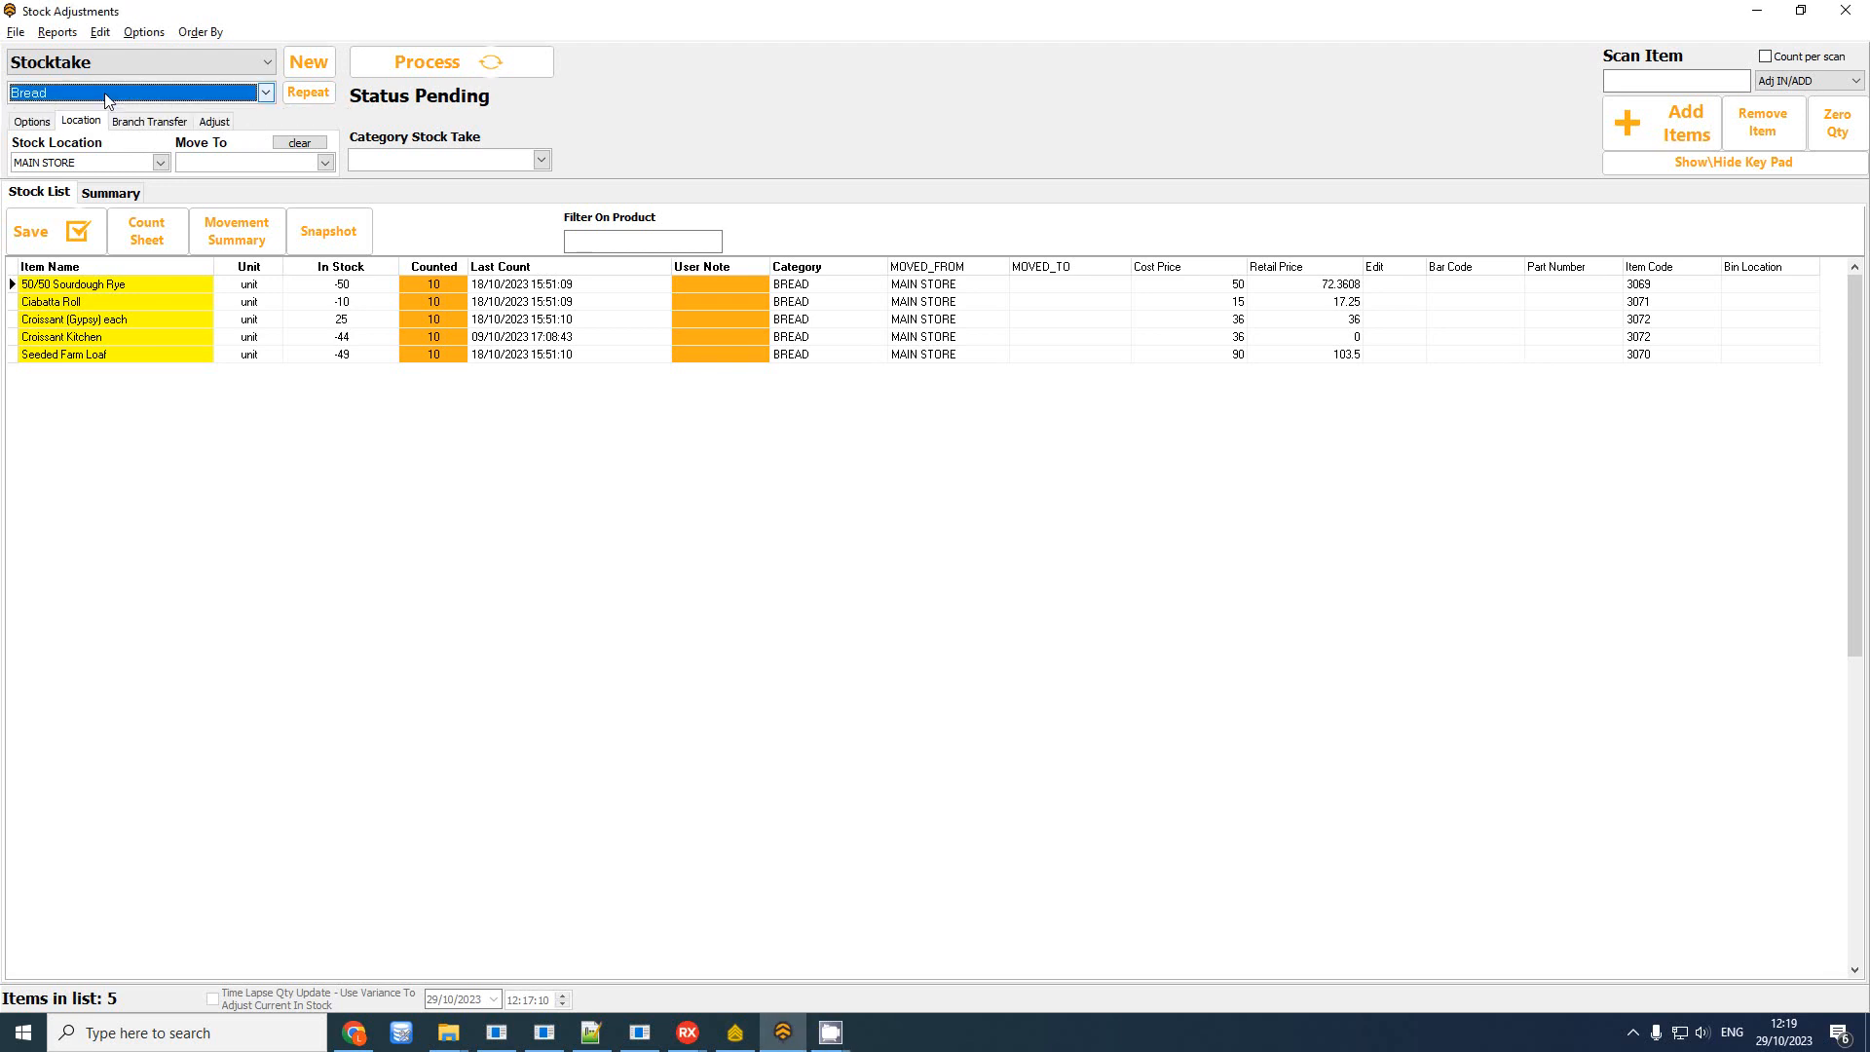
{"action": "left_click", "coordinate": [100, 32]}
{"action": "left_click", "coordinate": [158, 56]}
{"action": "key", "text": "End"}
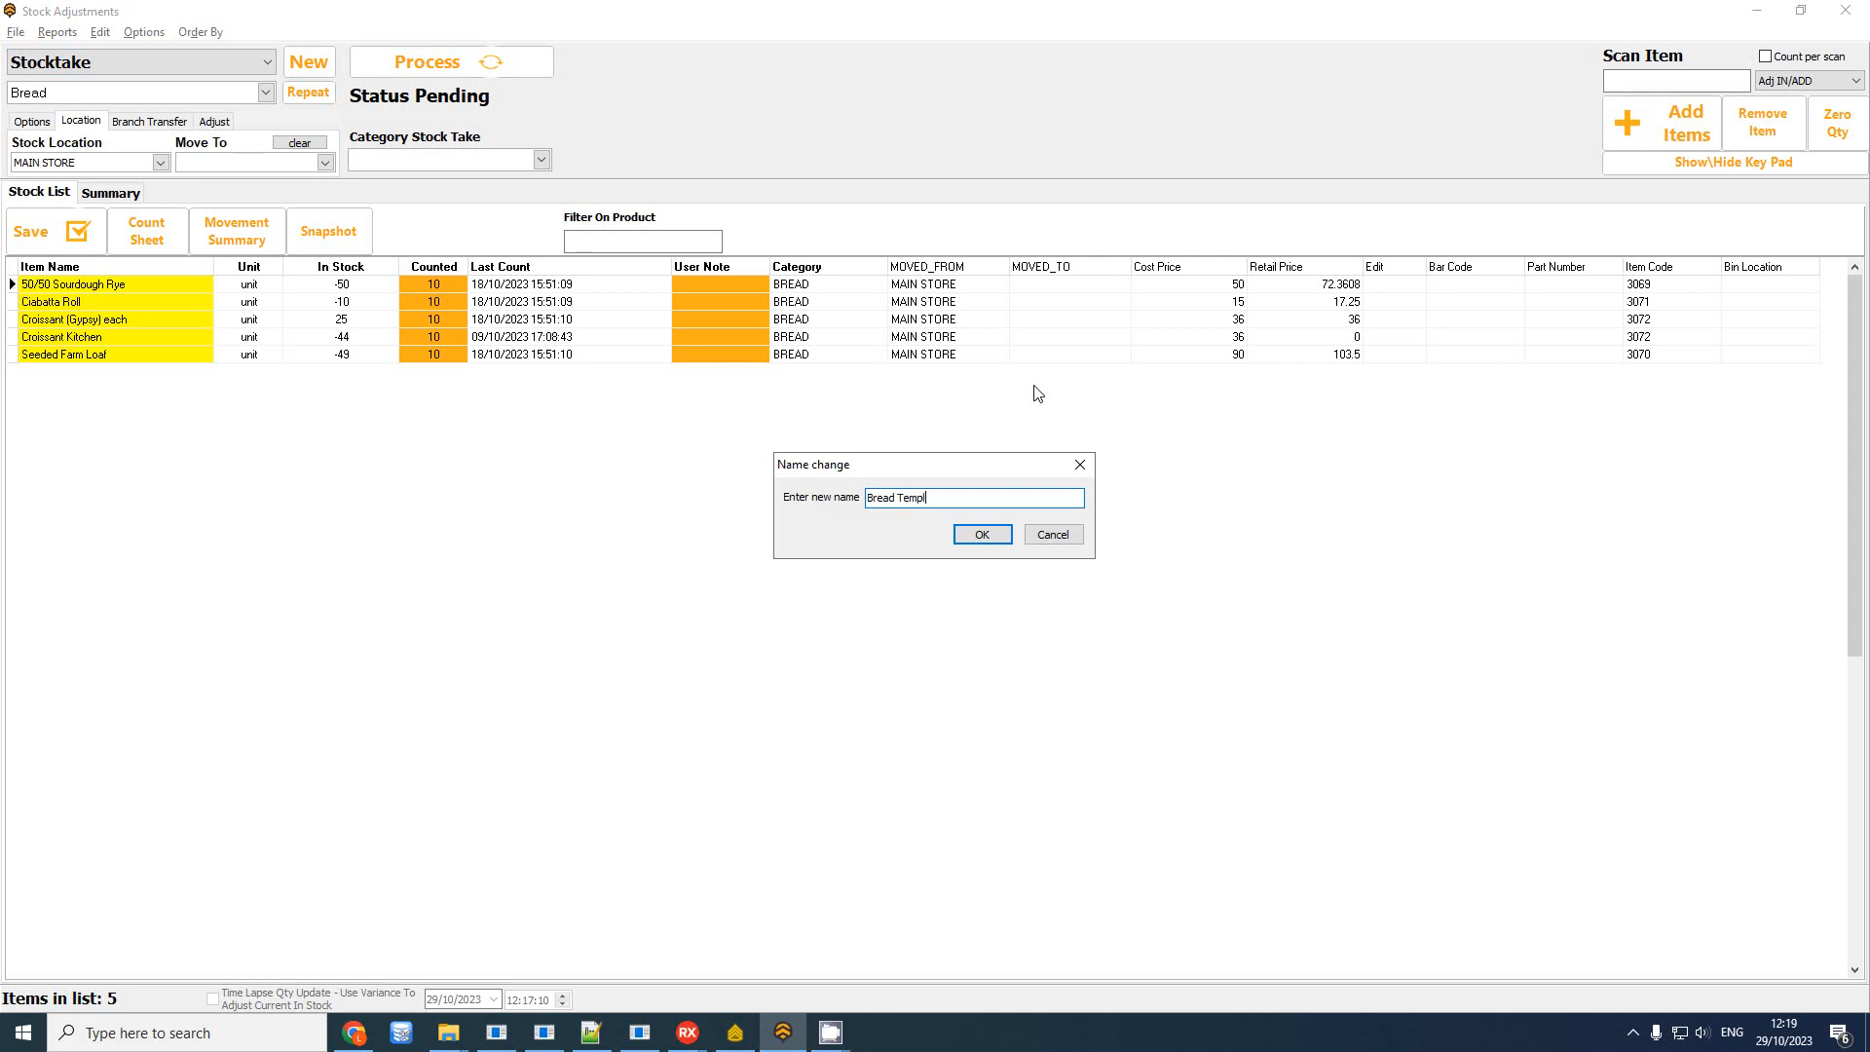
{"action": "key", "text": "Return"}
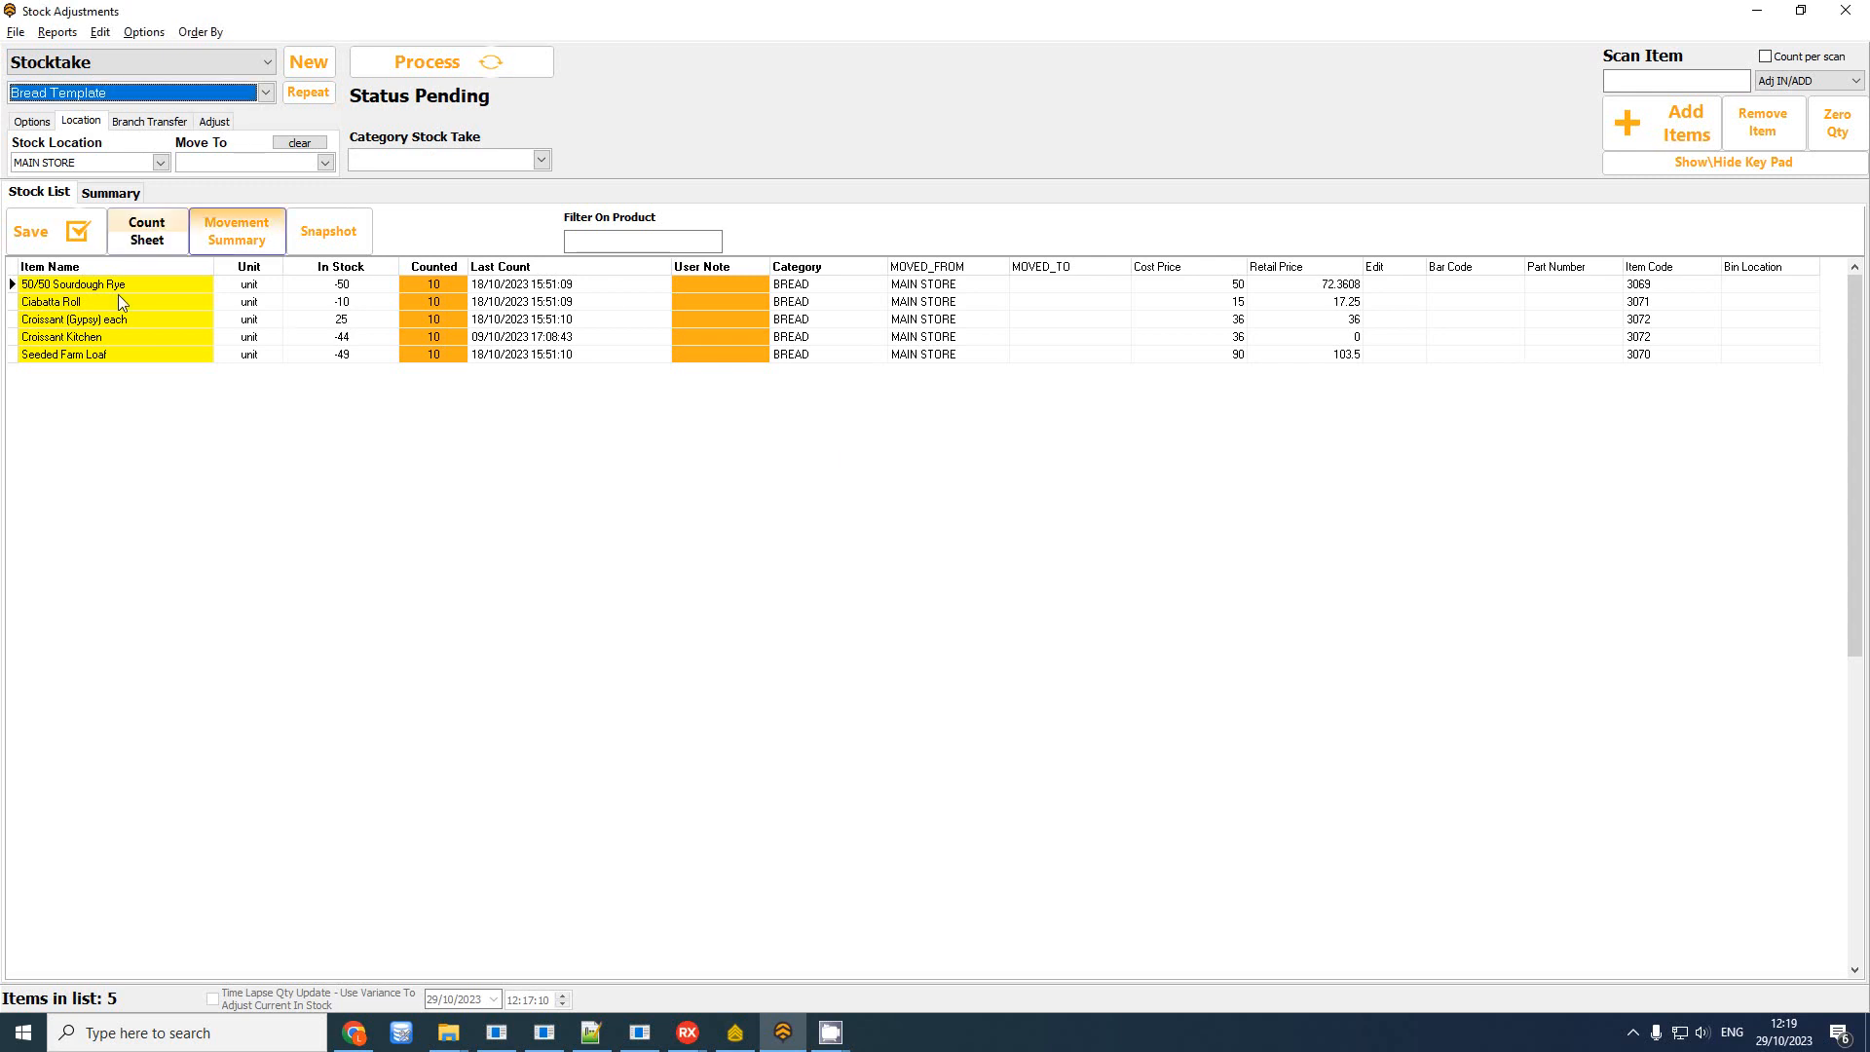
{"action": "left_click", "coordinate": [185, 90]}
{"action": "left_click", "coordinate": [183, 99]}
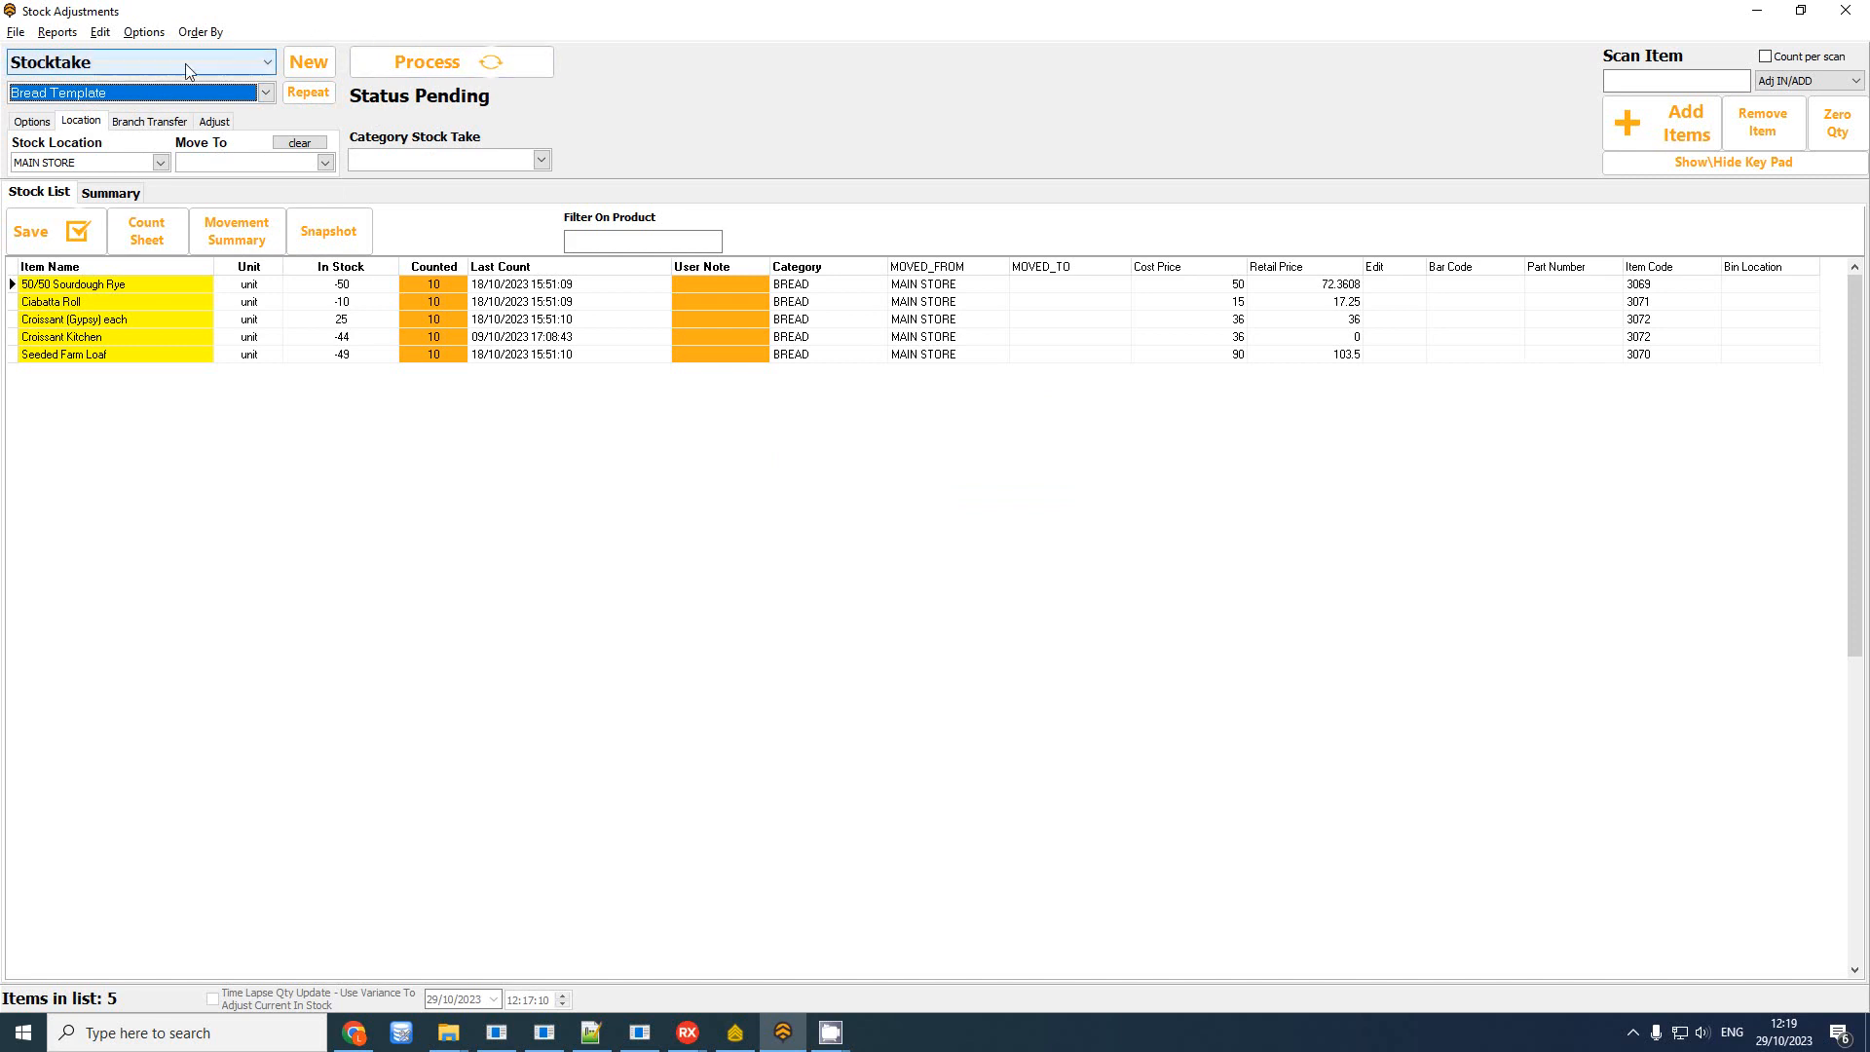
Repeat Bread Template as a new sheet named 'Bread 29 Oct 2023 12:19:59'
{"action": "left_click", "coordinate": [309, 97]}
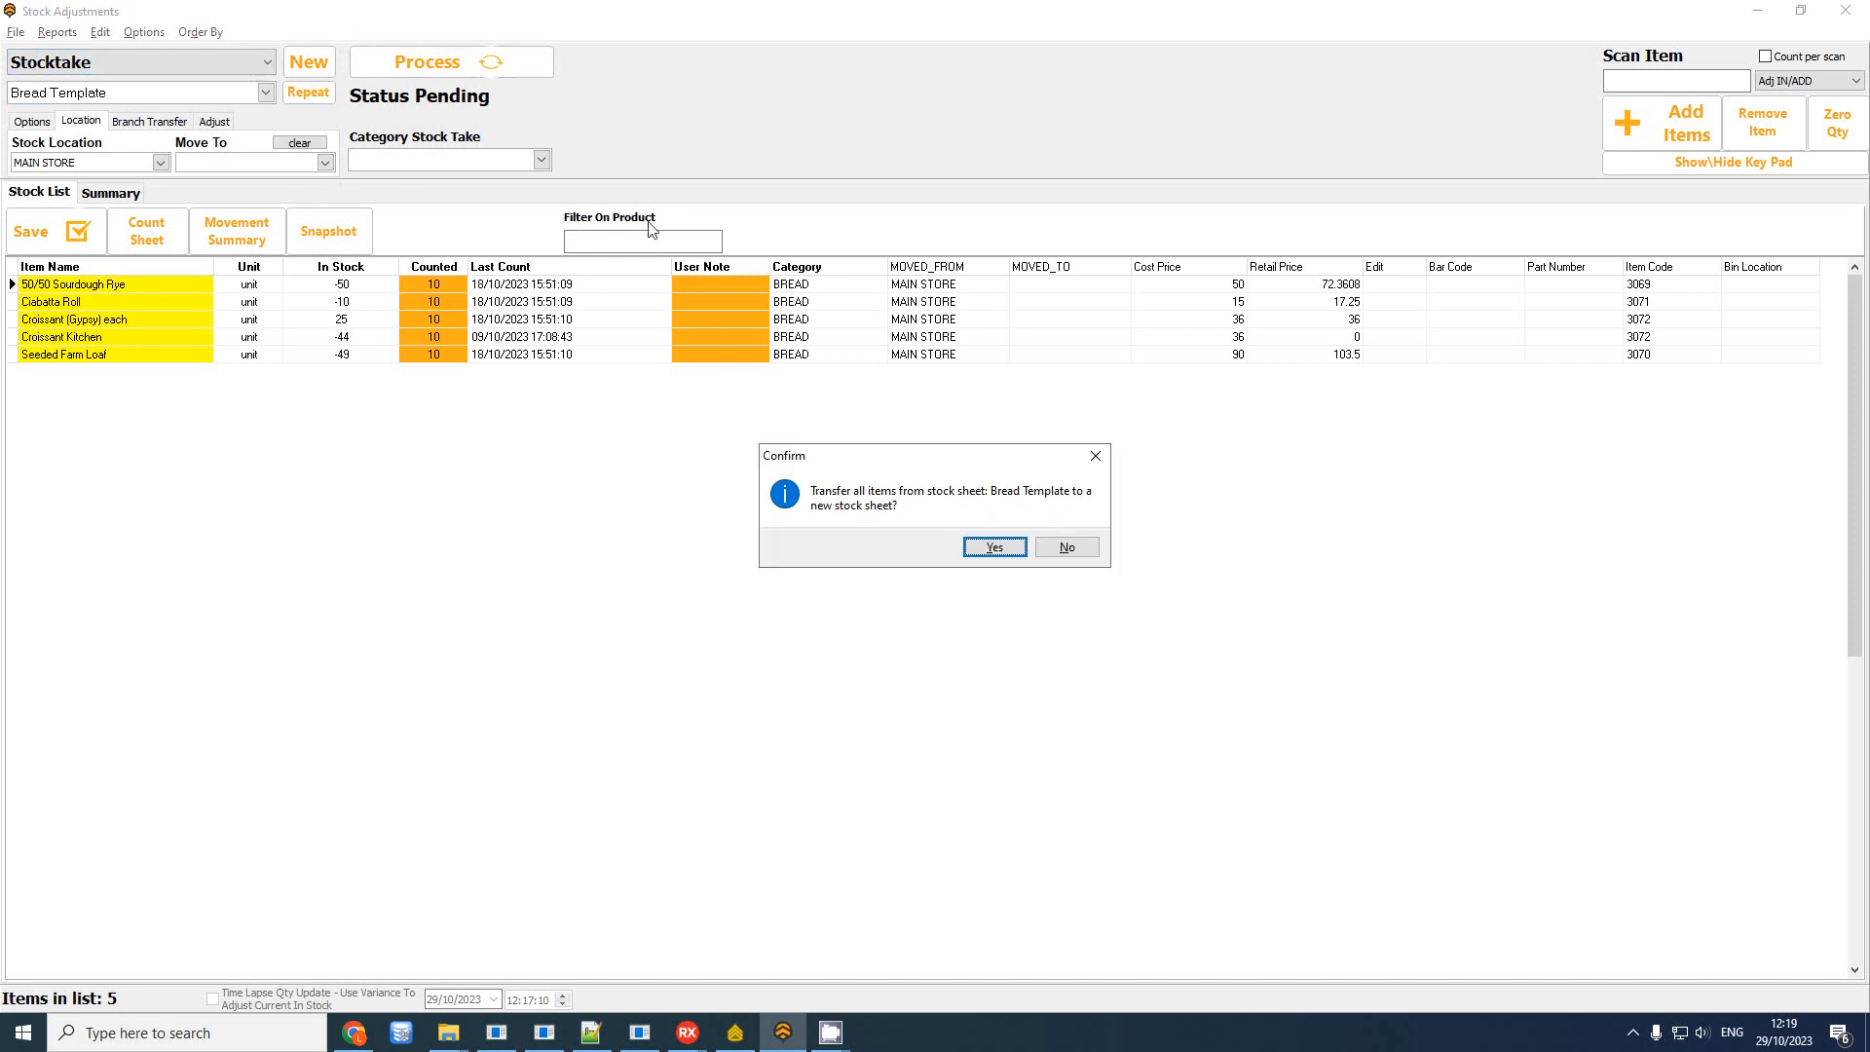
{"action": "left_click", "coordinate": [994, 547]}
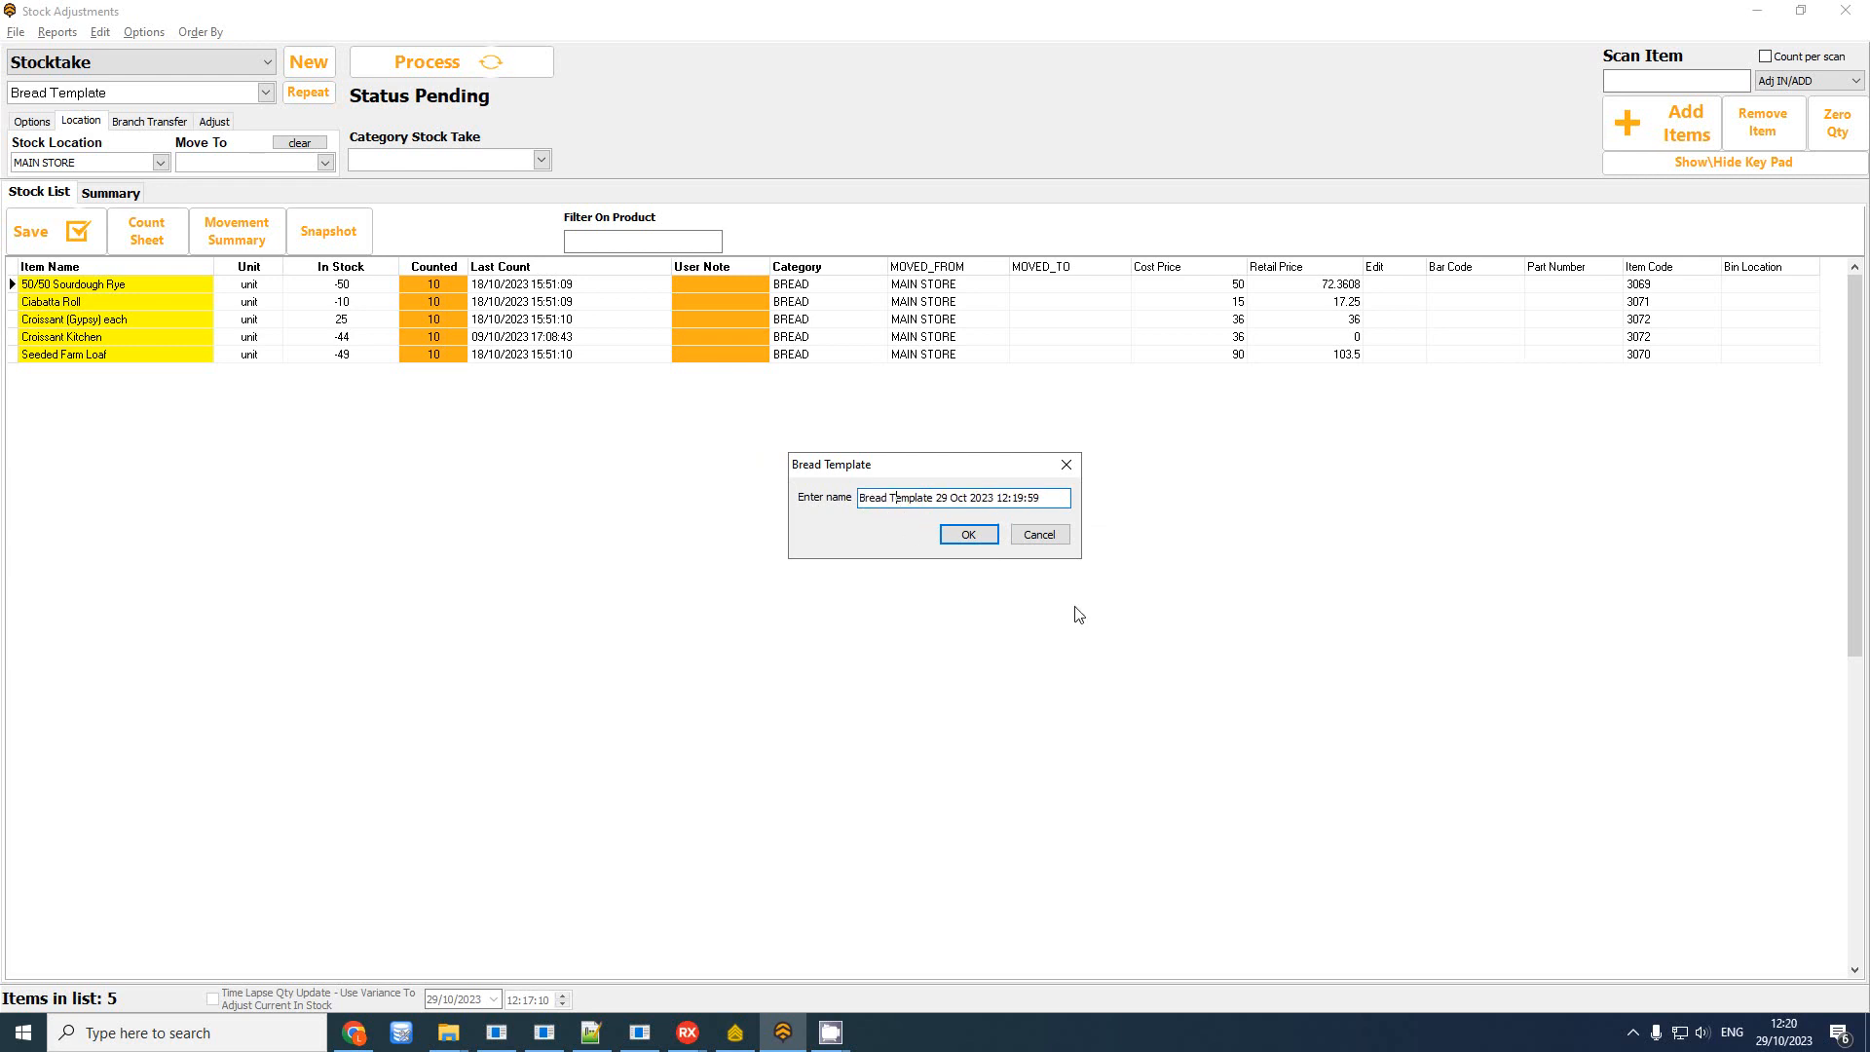
{"action": "key", "text": "Delete"}
{"action": "key", "text": "Delete"}
{"action": "key", "text": "Delete"}
{"action": "key", "text": "Delete"}
{"action": "key", "text": "Delete"}
{"action": "key", "text": "Delete"}
{"action": "key", "text": "Delete"}
{"action": "key", "text": "Delete"}
{"action": "key", "text": "Delete"}
{"action": "key", "text": "Return"}
{"action": "left_click", "coordinate": [963, 541]}
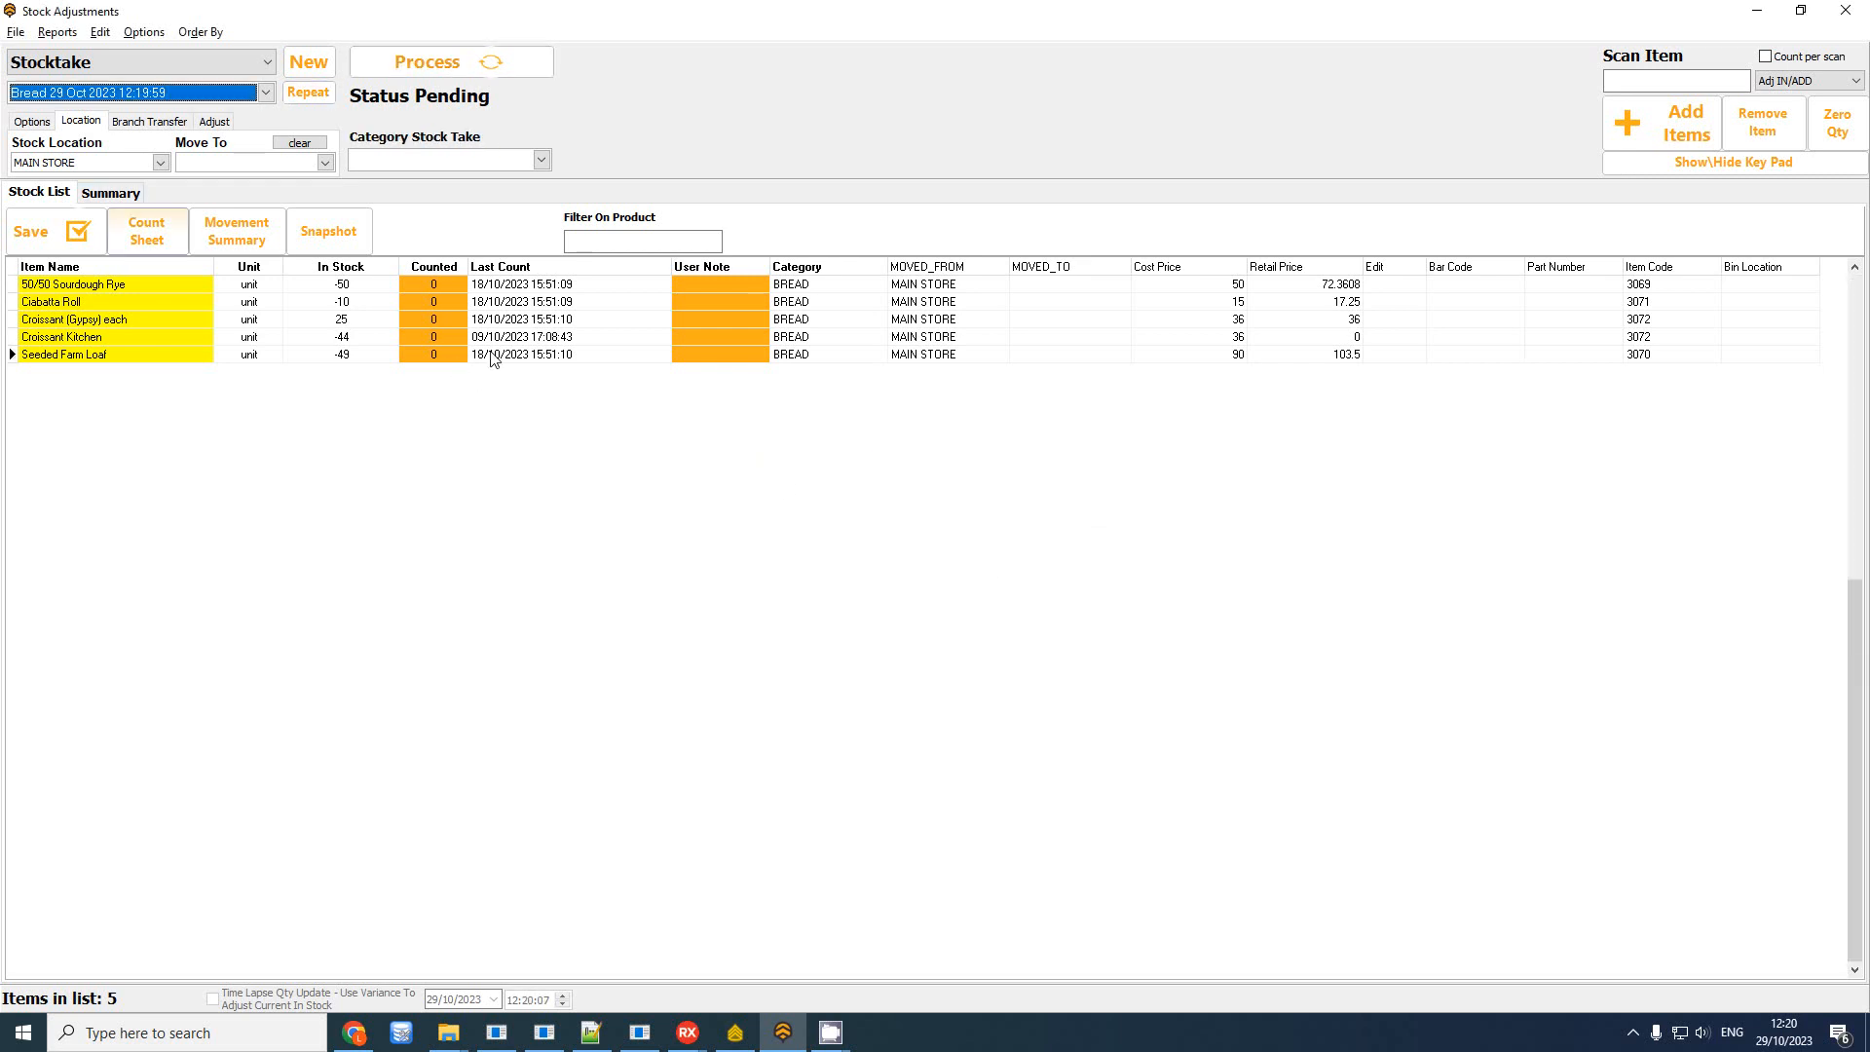
Enter a count of 10 for all five bread items on the new sheet
{"action": "left_click", "coordinate": [75, 33]}
{"action": "mouse_move", "coordinate": [101, 32]}
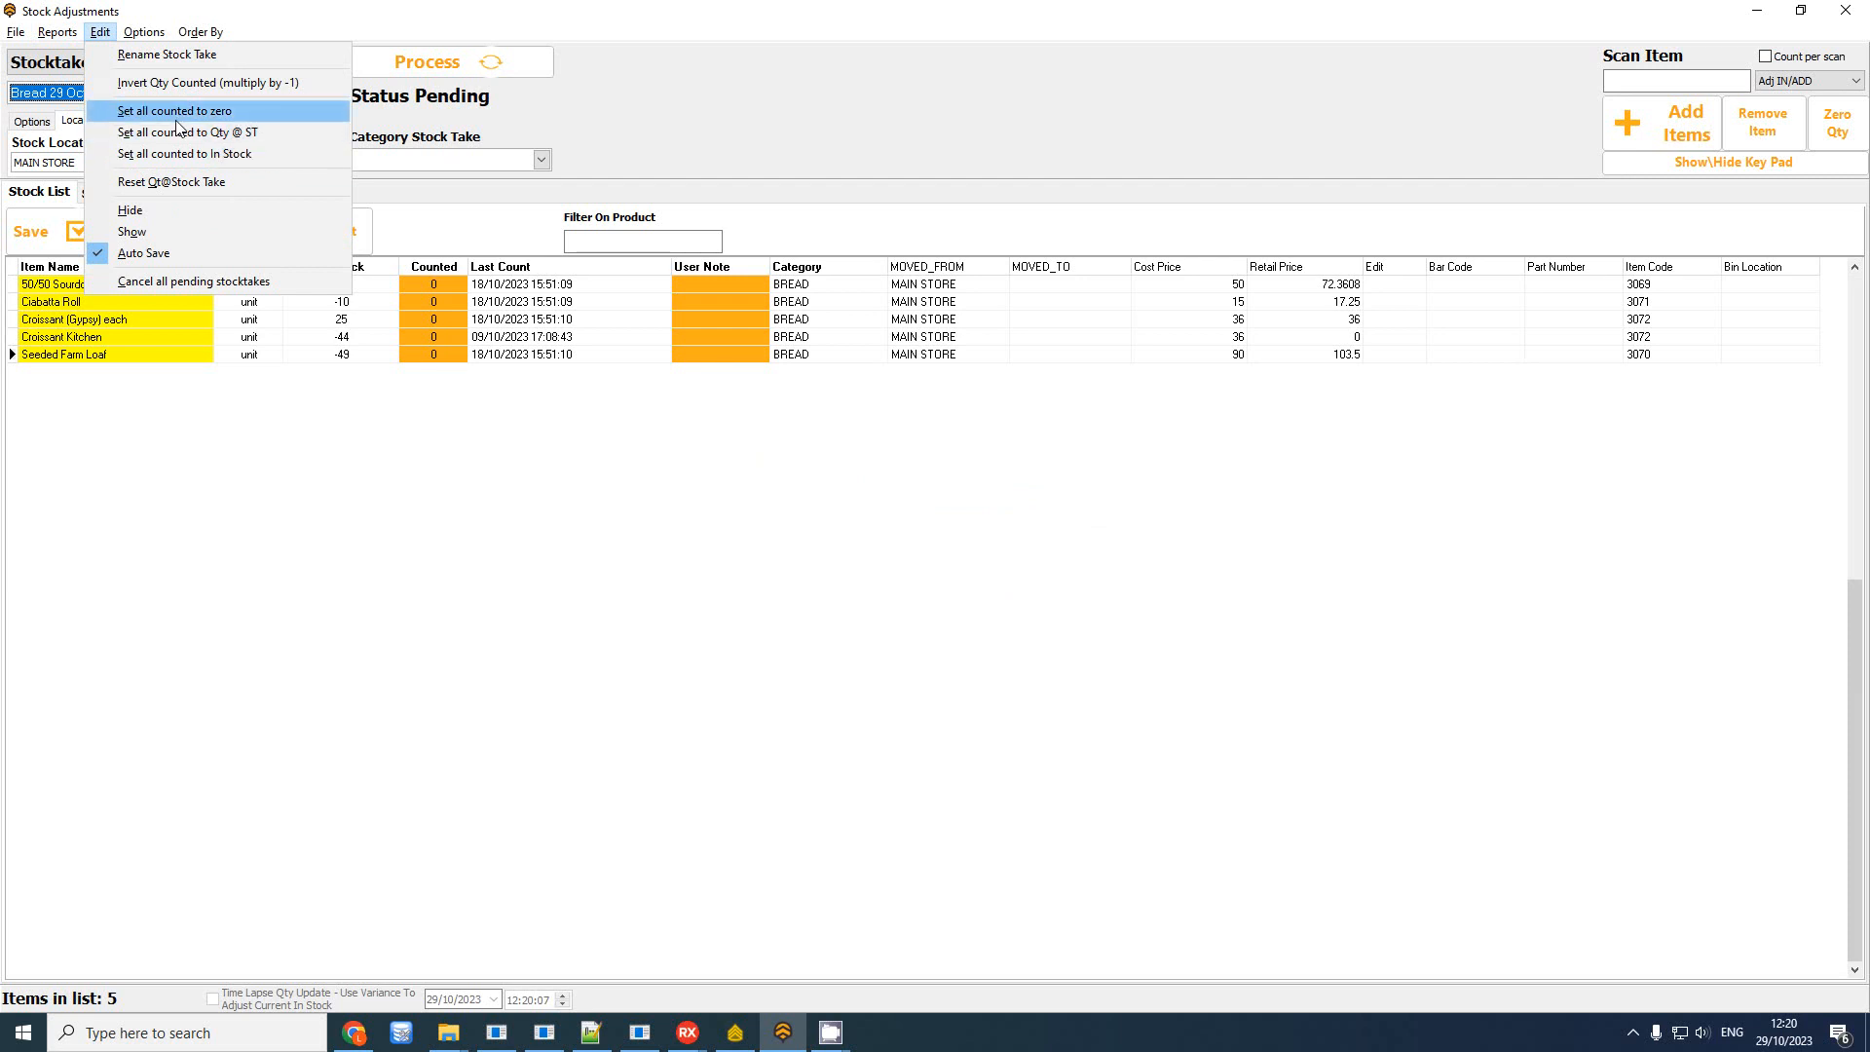
{"action": "left_click", "coordinate": [534, 634]}
{"action": "left_click", "coordinate": [432, 285]}
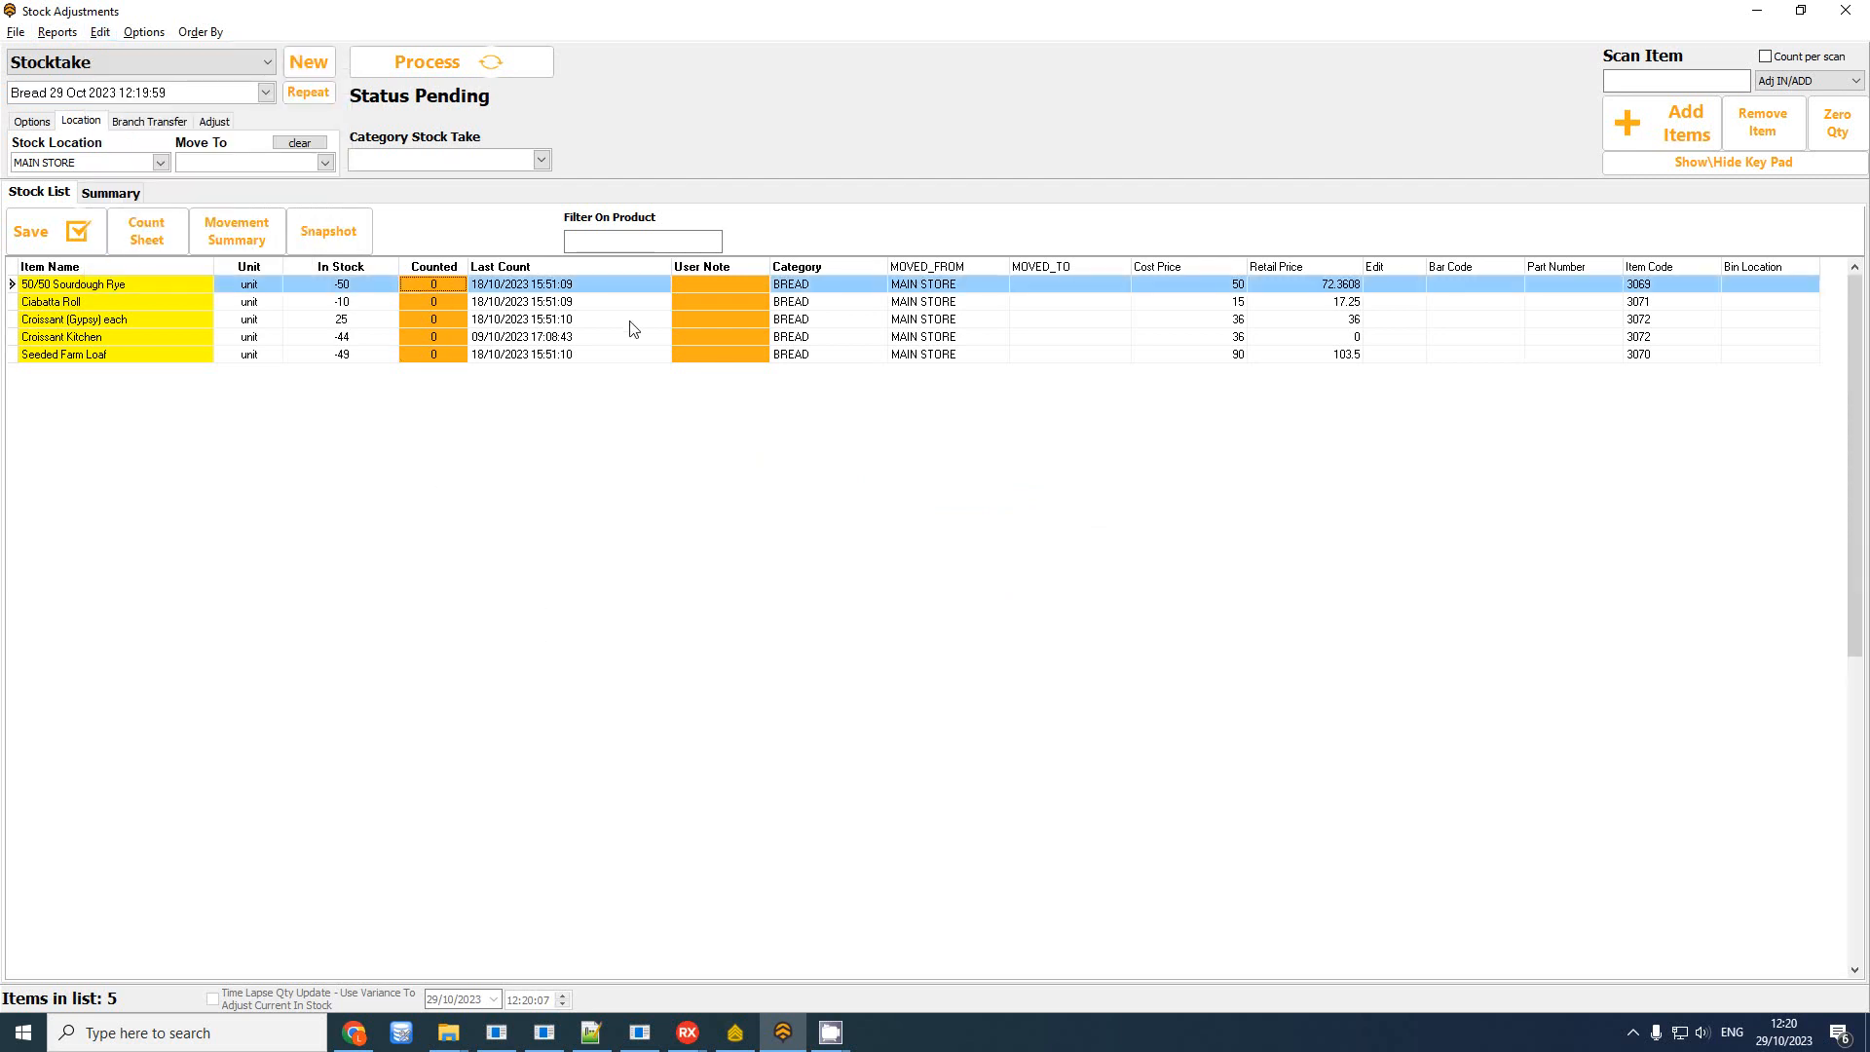
{"action": "type", "text": "10"}
{"action": "key", "text": "Return"}
{"action": "type", "text": "10"}
{"action": "key", "text": "Return"}
{"action": "type", "text": "10"}
{"action": "key", "text": "Return"}
{"action": "type", "text": "10"}
{"action": "key", "text": "Return"}
{"action": "type", "text": "10"}
{"action": "key", "text": "Return"}
{"action": "left_click", "coordinate": [530, 355]}
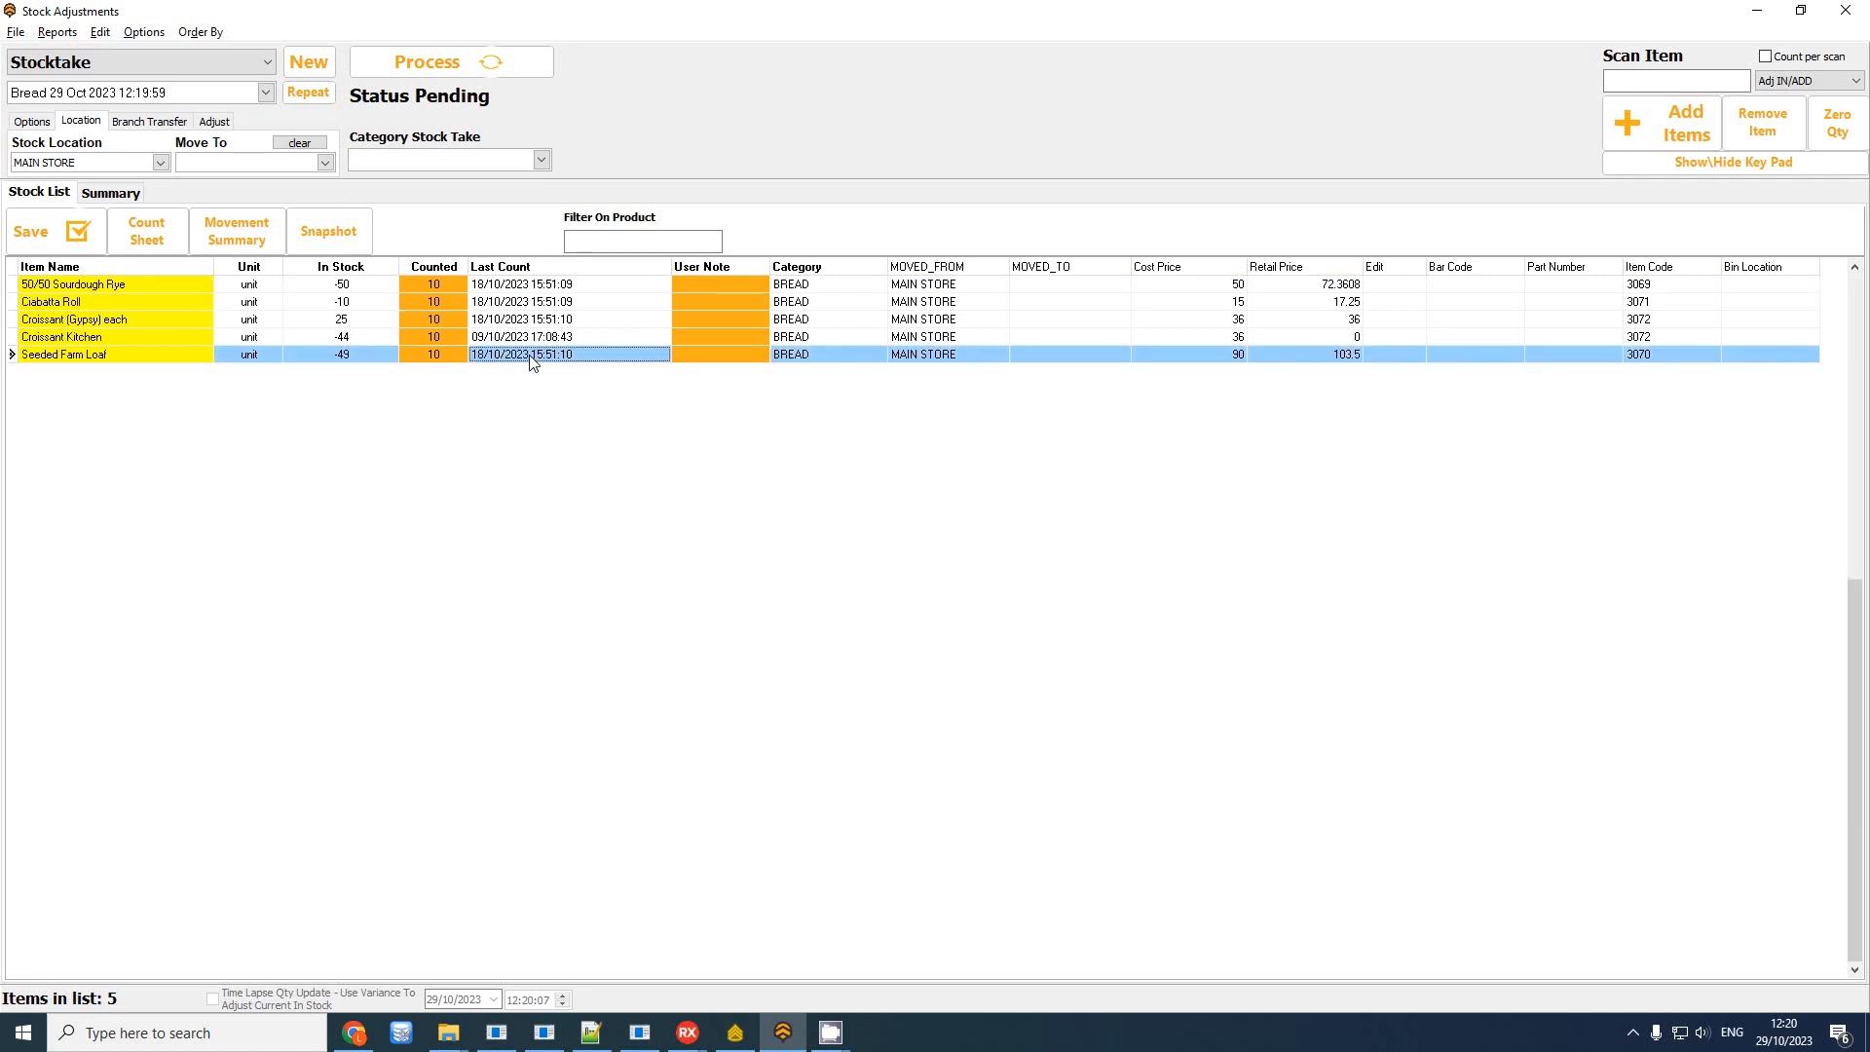
{"action": "left_click", "coordinate": [448, 63]}
Confirm processing the counts, close the report preview and acknowledge the success message
{"action": "left_click", "coordinate": [1003, 590]}
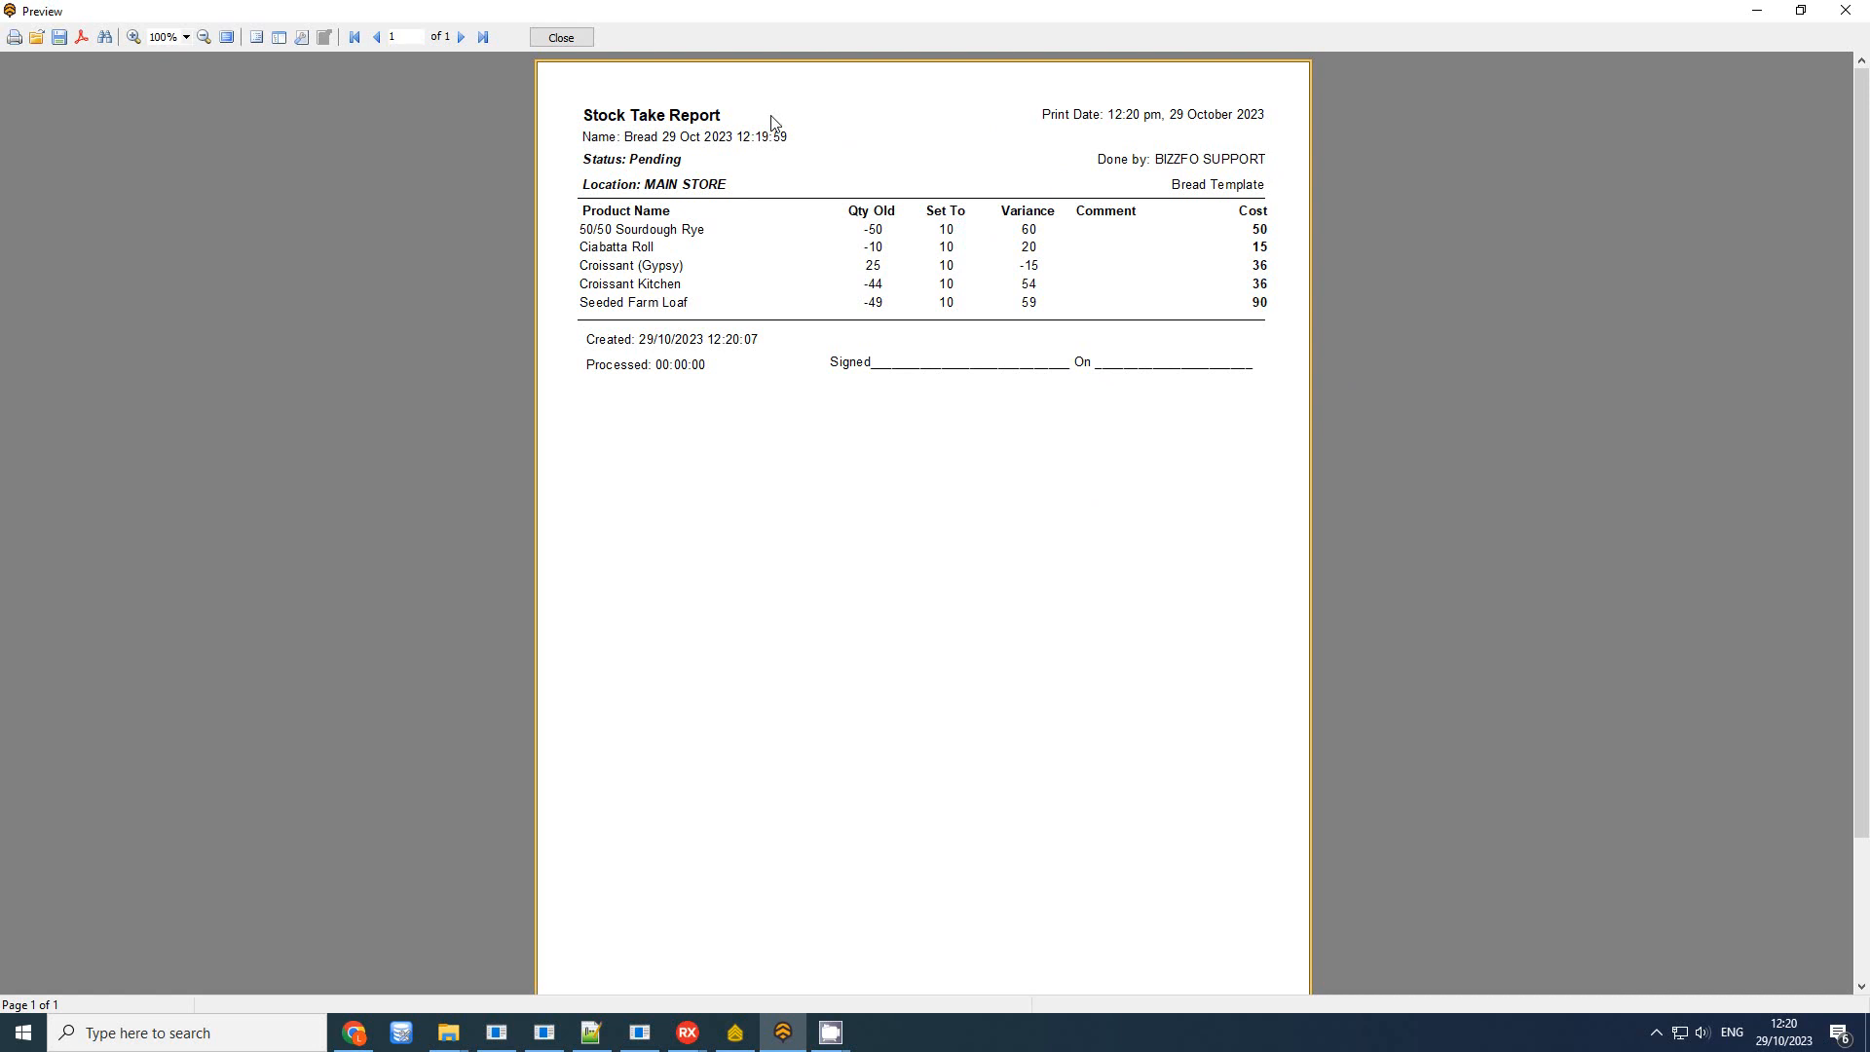
{"action": "left_click", "coordinate": [561, 37]}
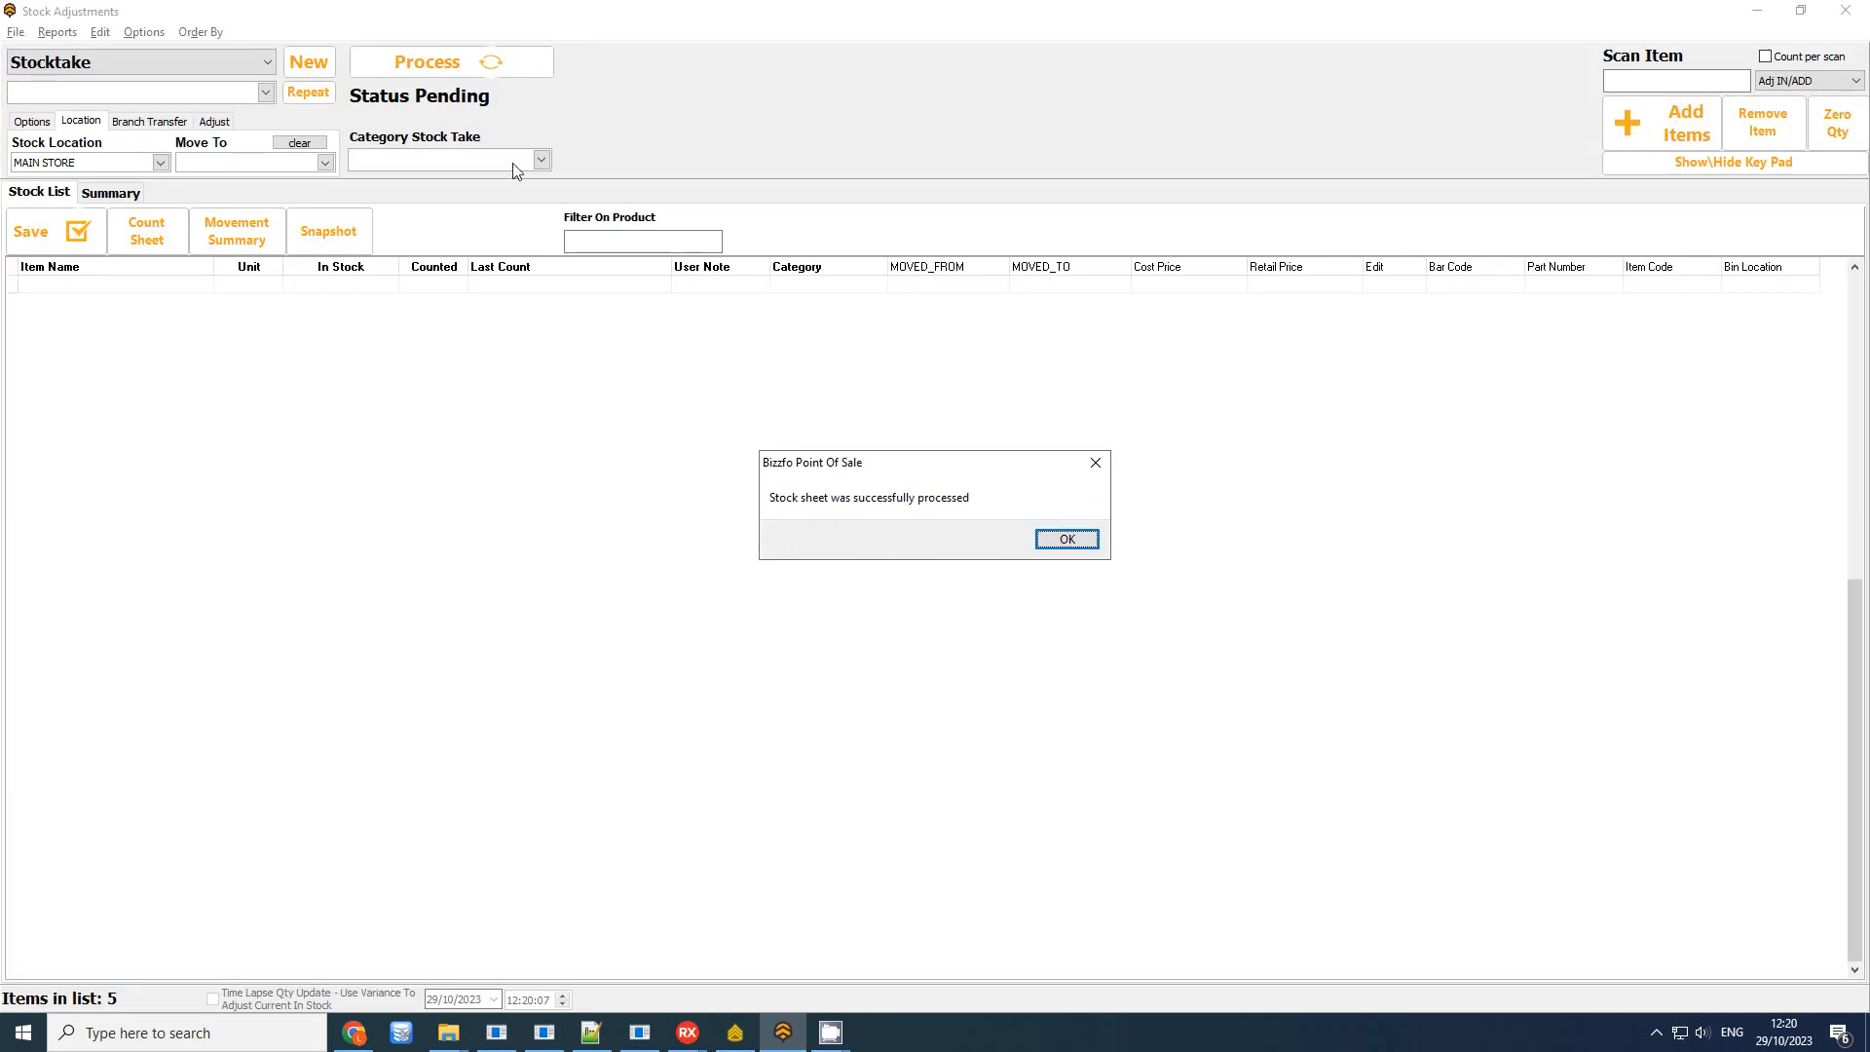
{"action": "left_click", "coordinate": [1063, 538]}
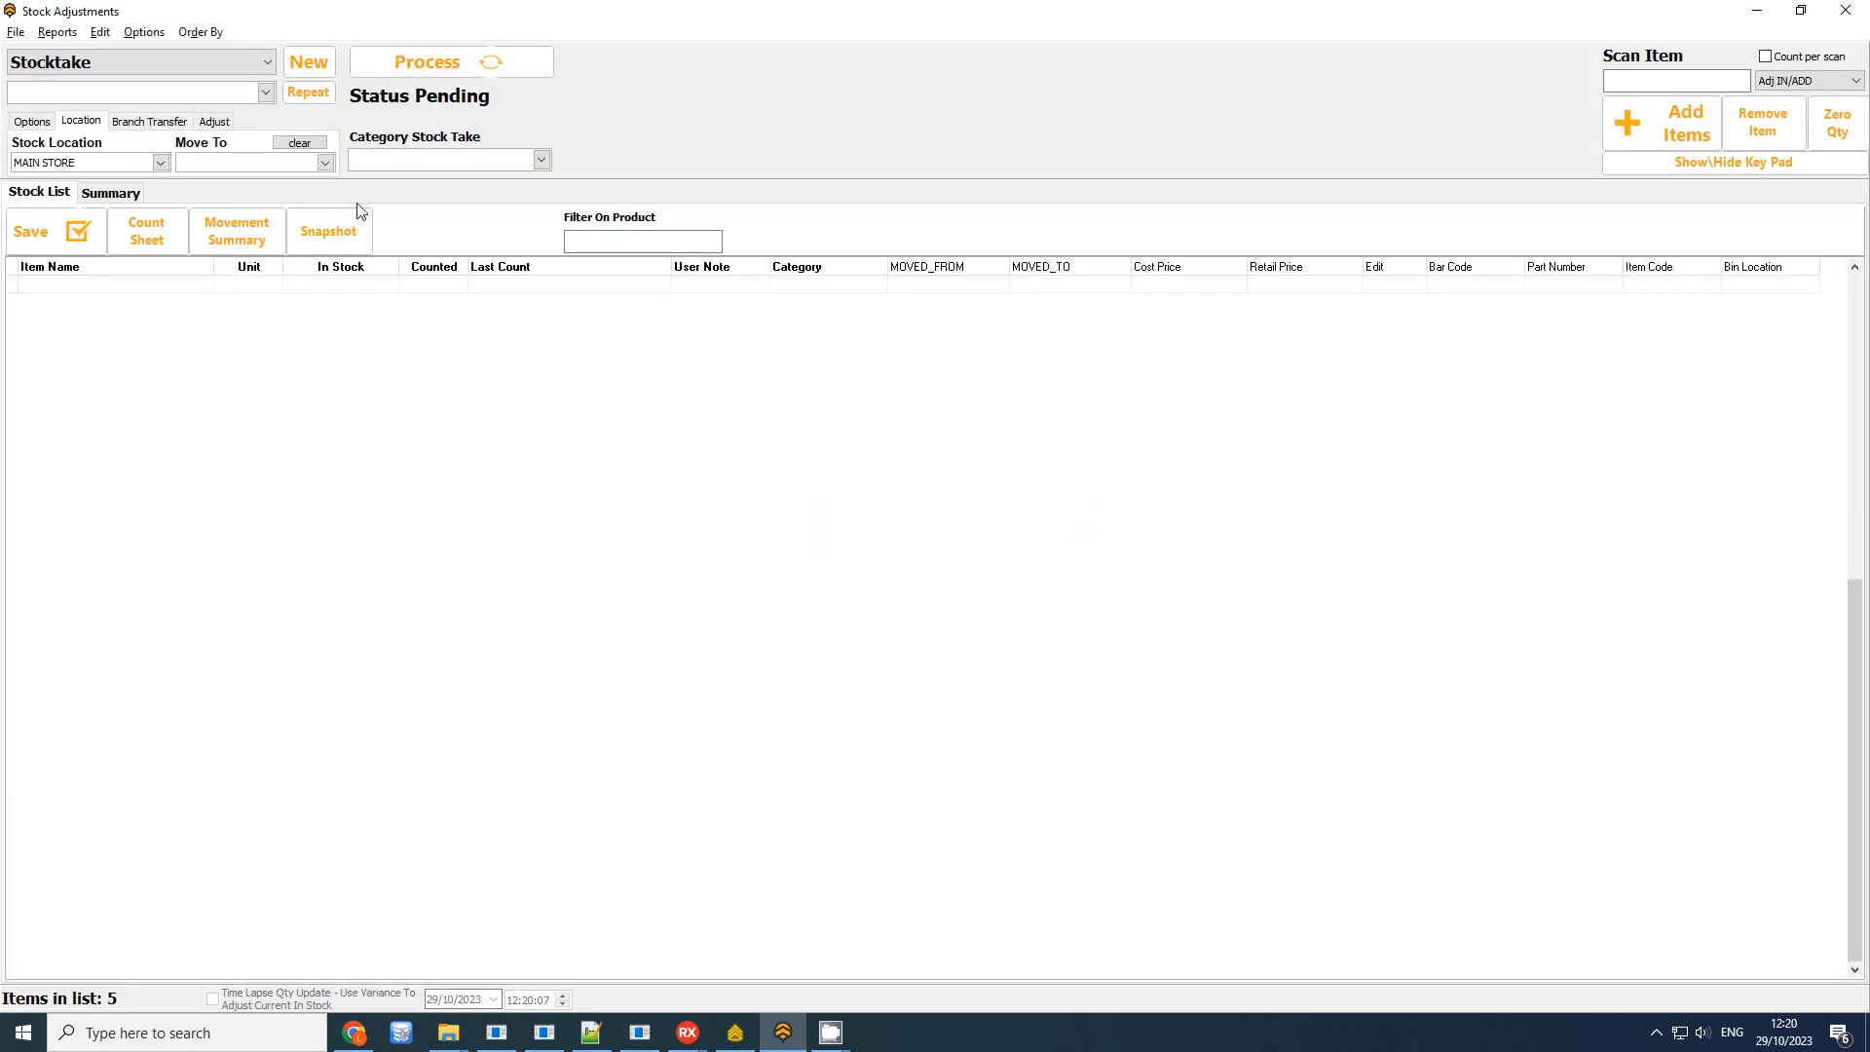
List stocktakes by date in the Summary tab
{"action": "left_click", "coordinate": [107, 193]}
{"action": "left_click", "coordinate": [69, 232]}
{"action": "left_click", "coordinate": [956, 460]}
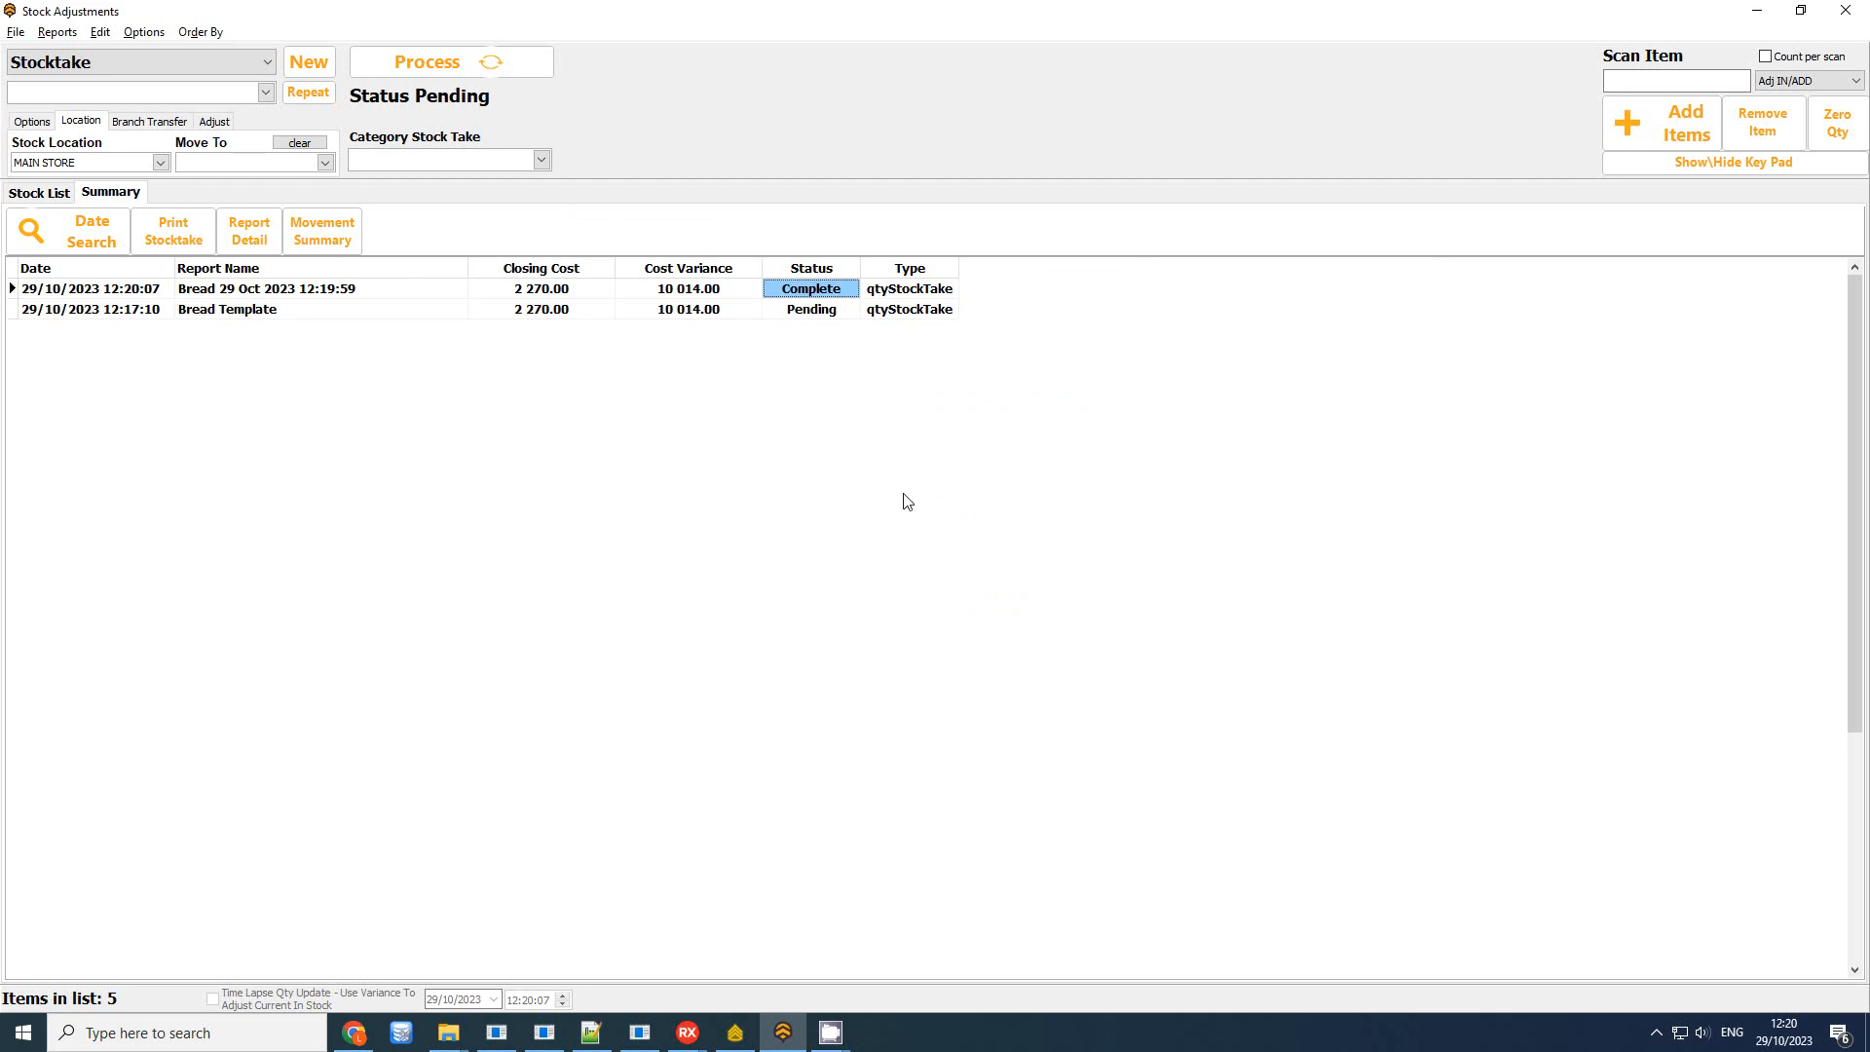
Compare Pending Bread Template with completed Bread 29 Oct 2023 12:19:59 and print its report
{"action": "left_click", "coordinate": [352, 312]}
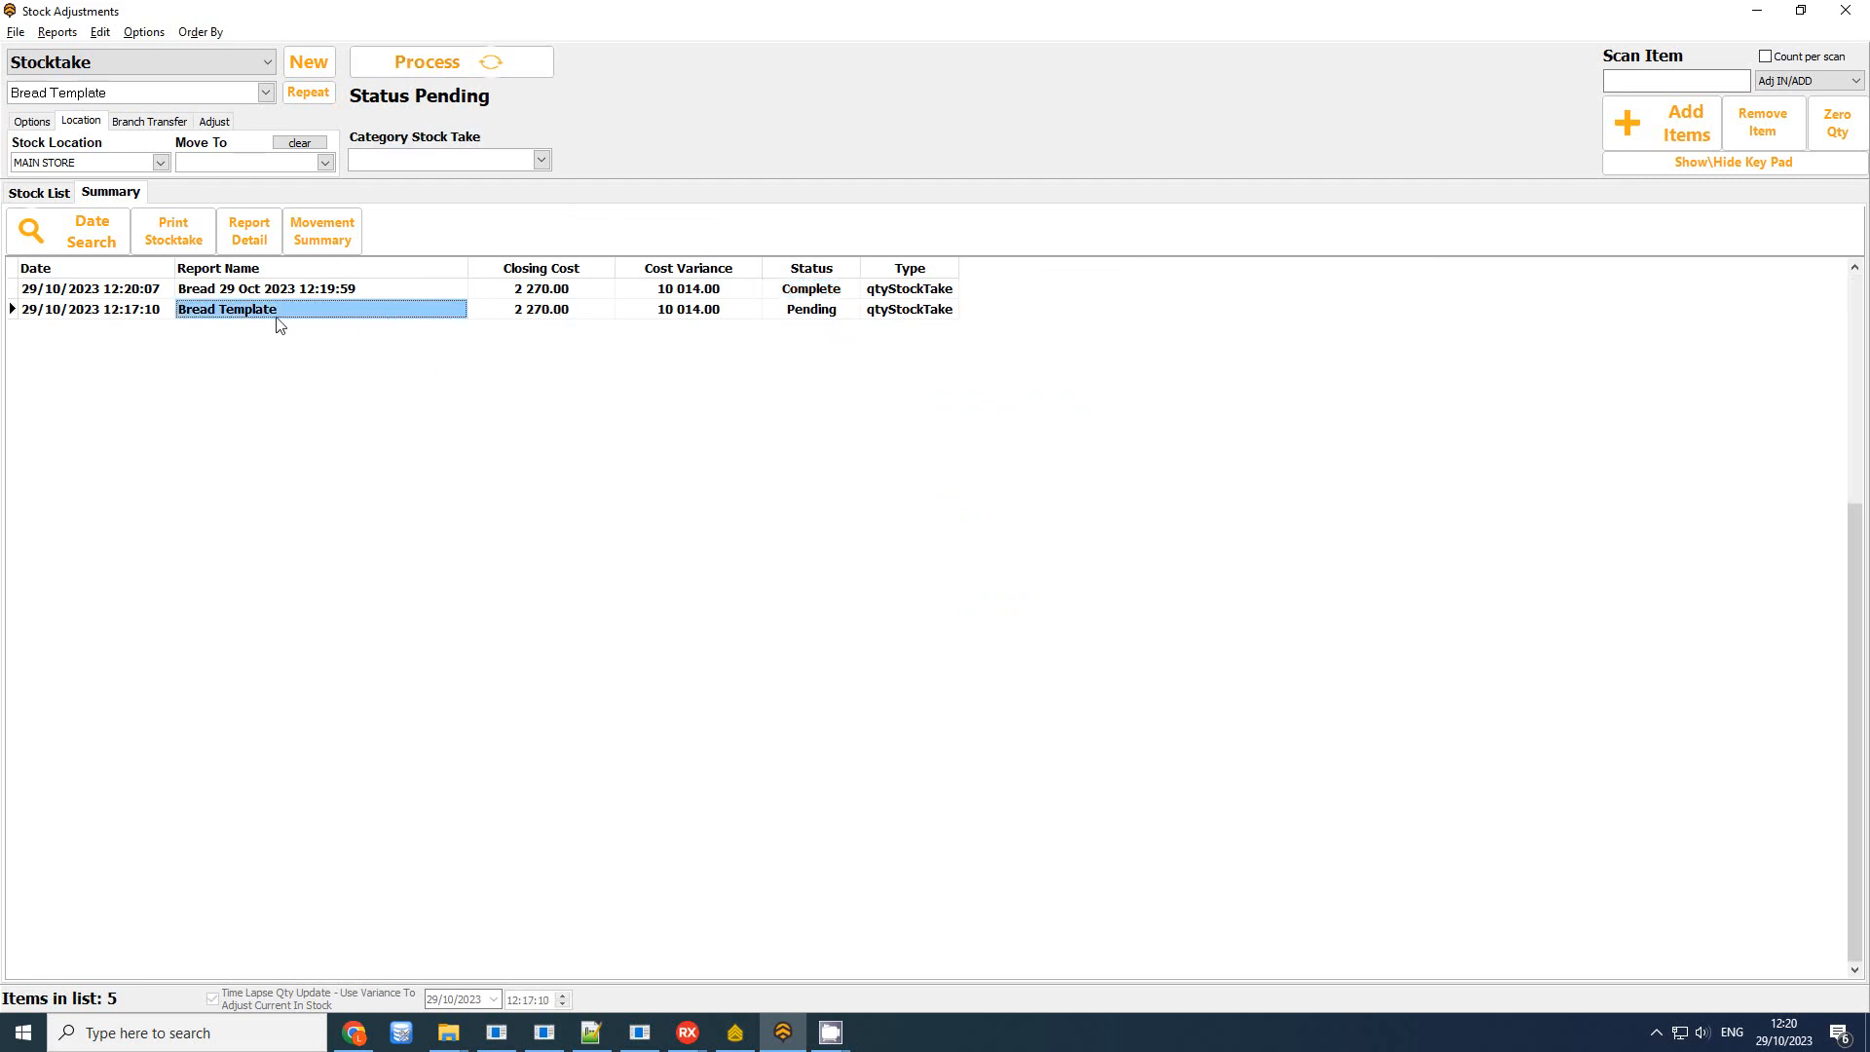
{"action": "left_click", "coordinate": [800, 312]}
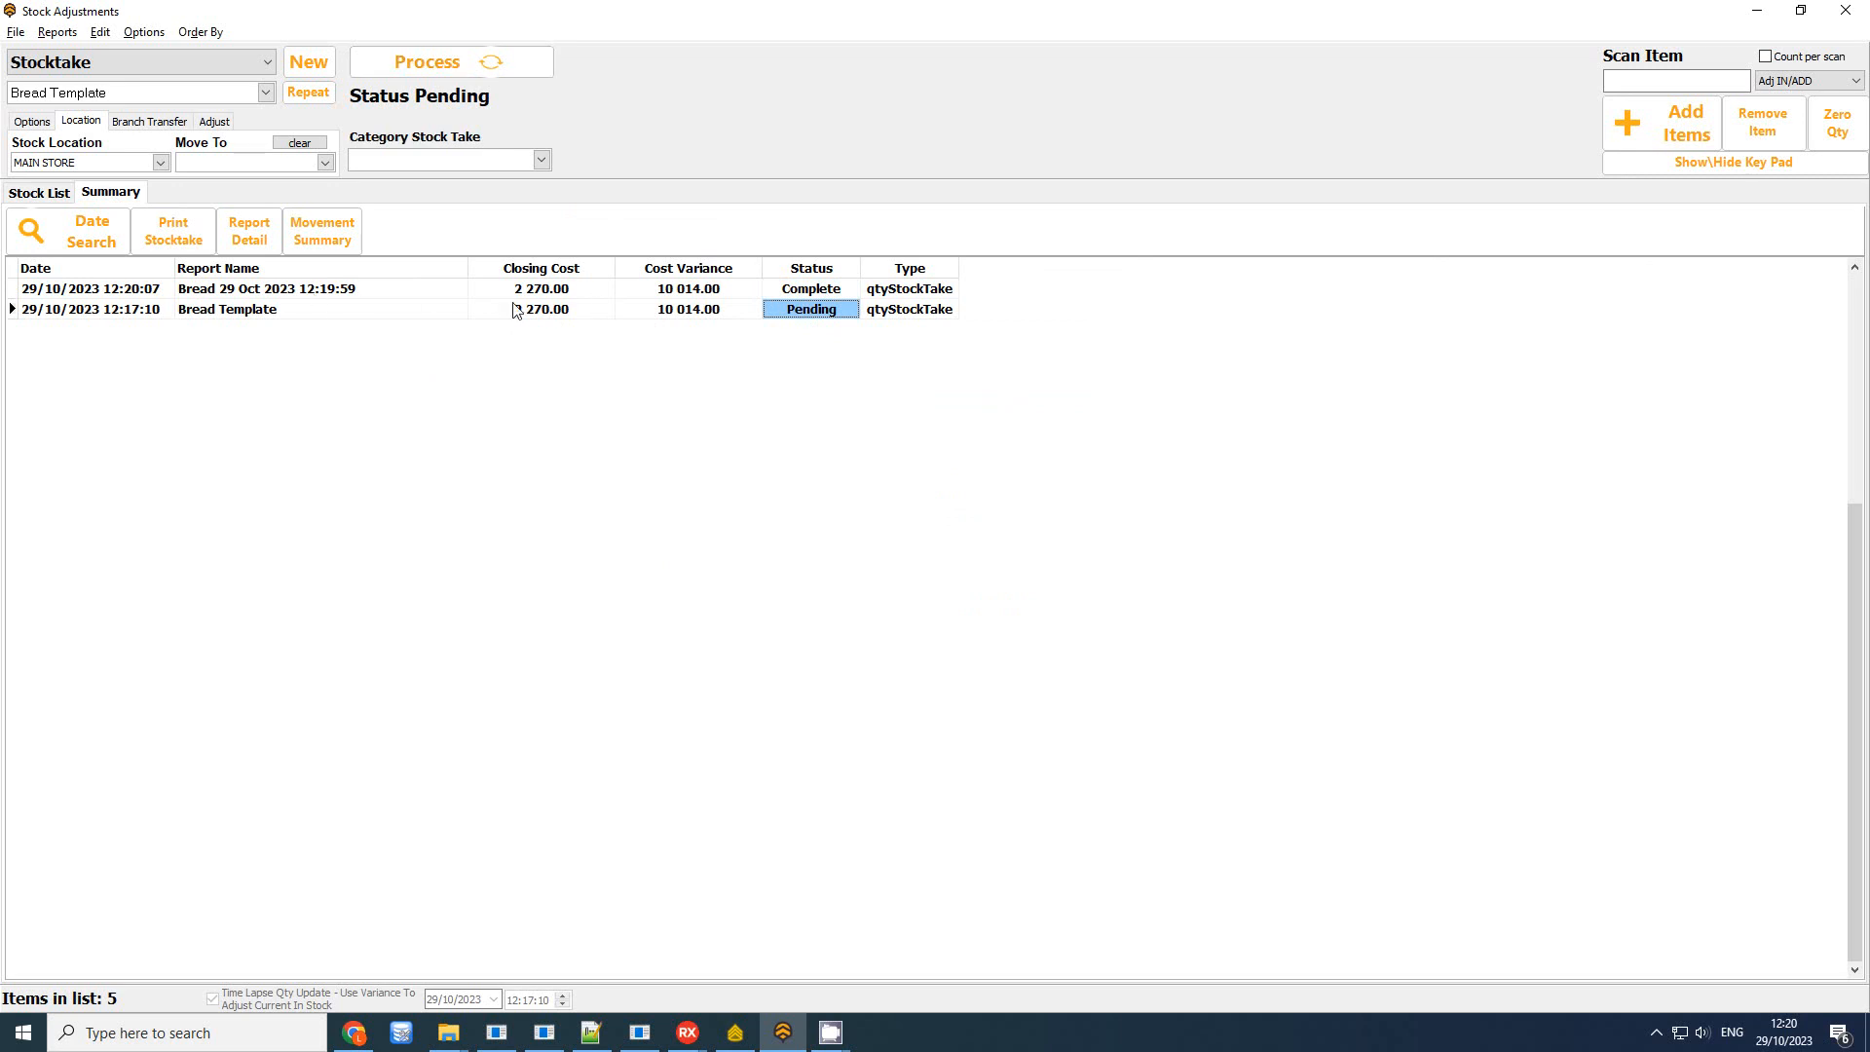
{"action": "left_click", "coordinate": [323, 290]}
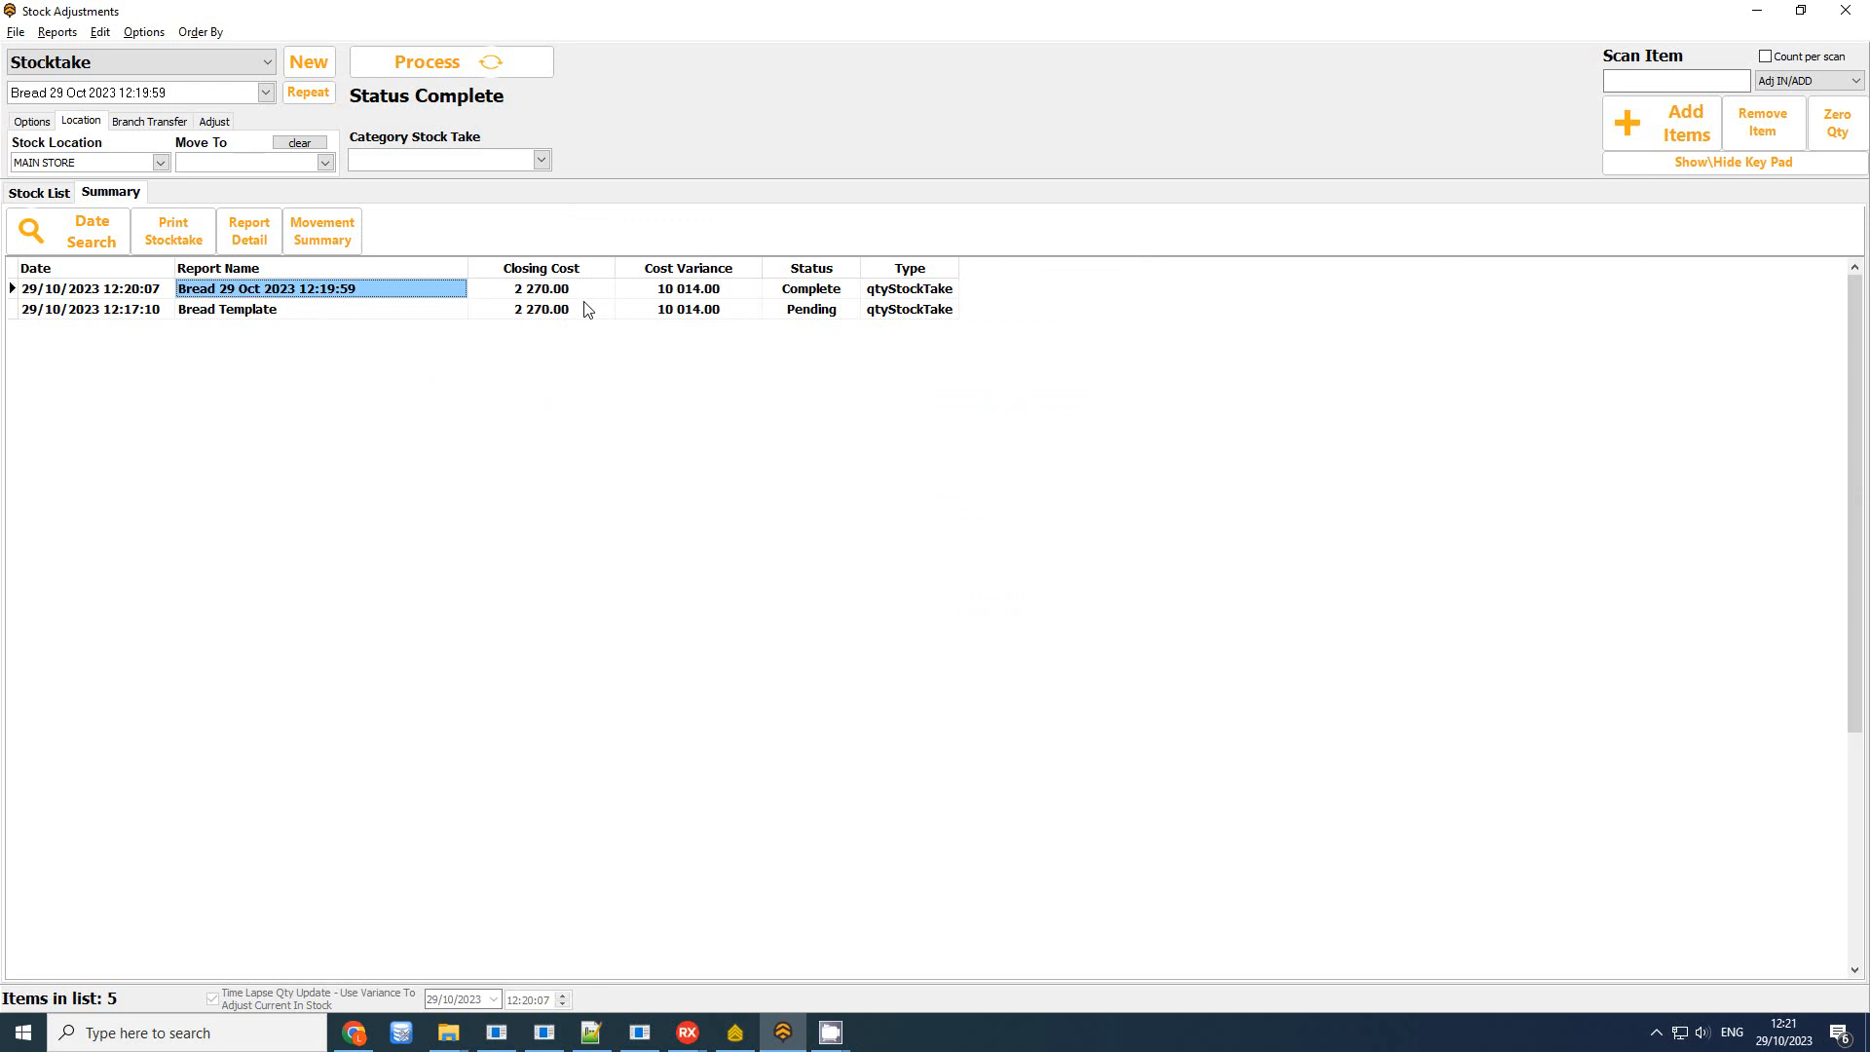
{"action": "left_click", "coordinate": [557, 292]}
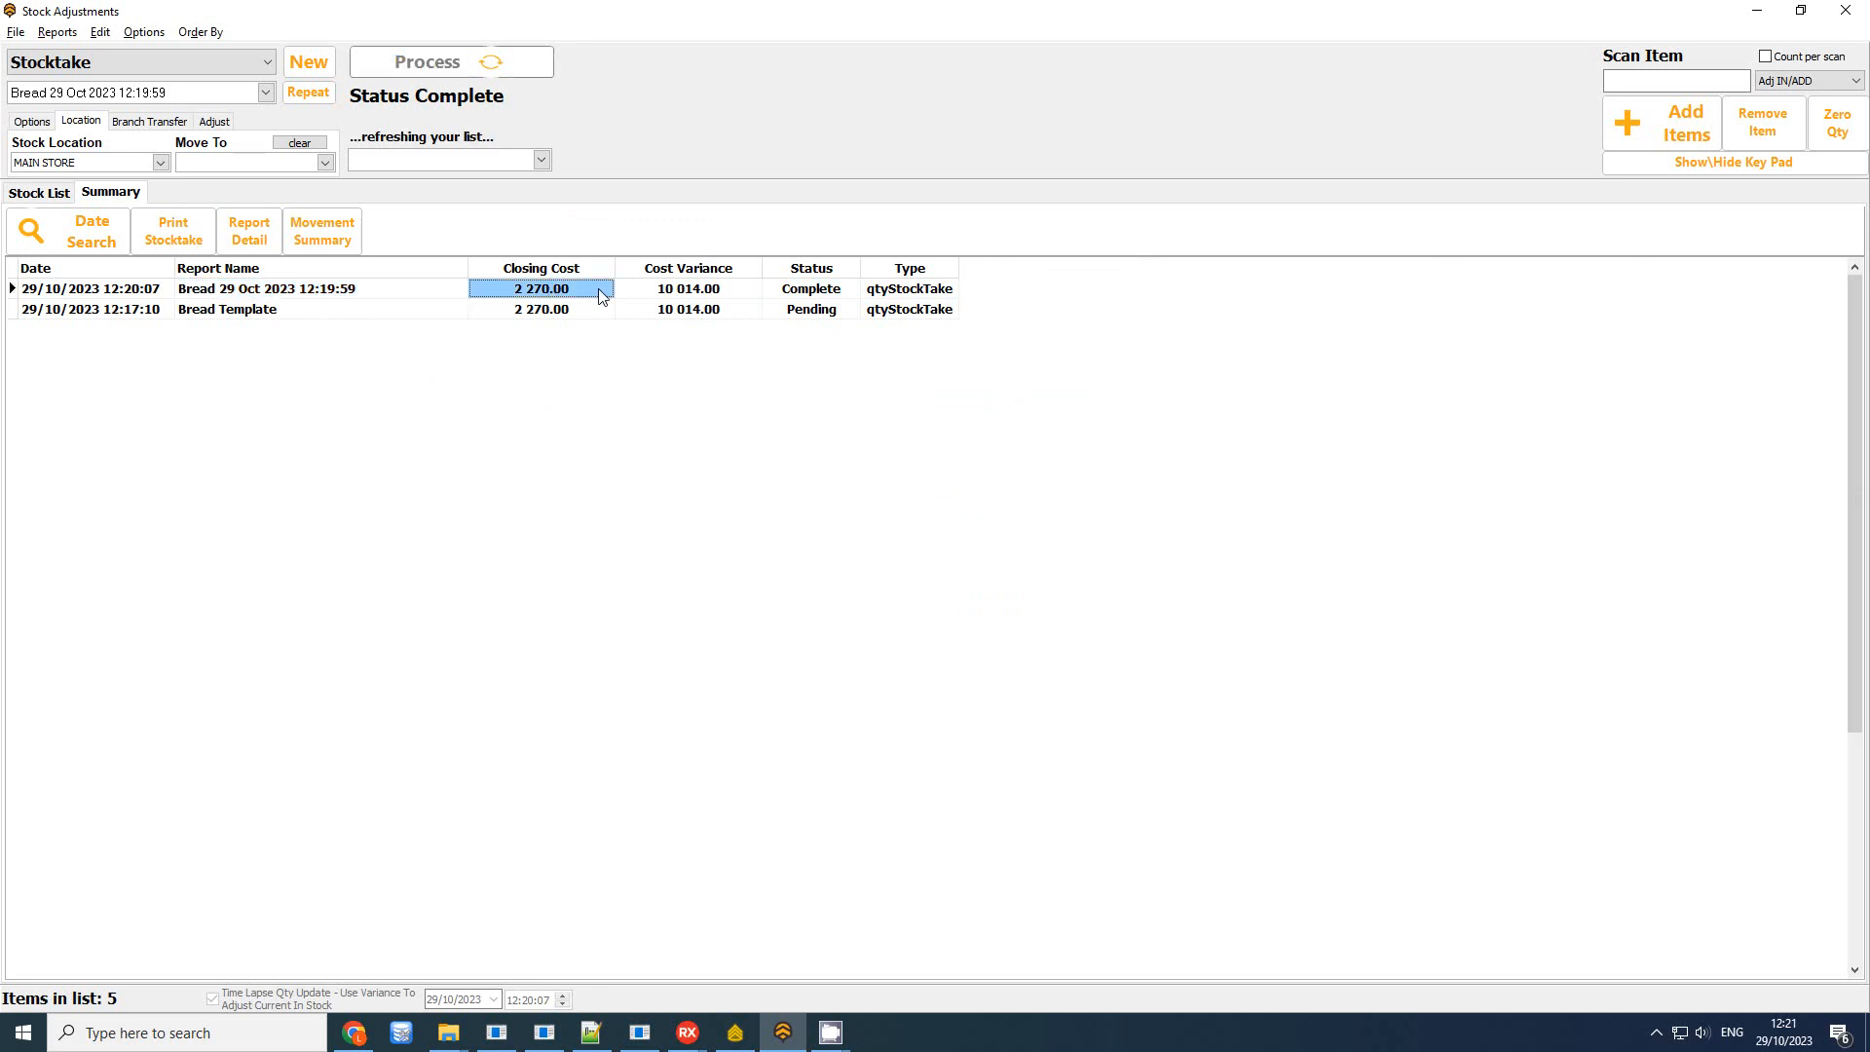
{"action": "left_click", "coordinate": [694, 293]}
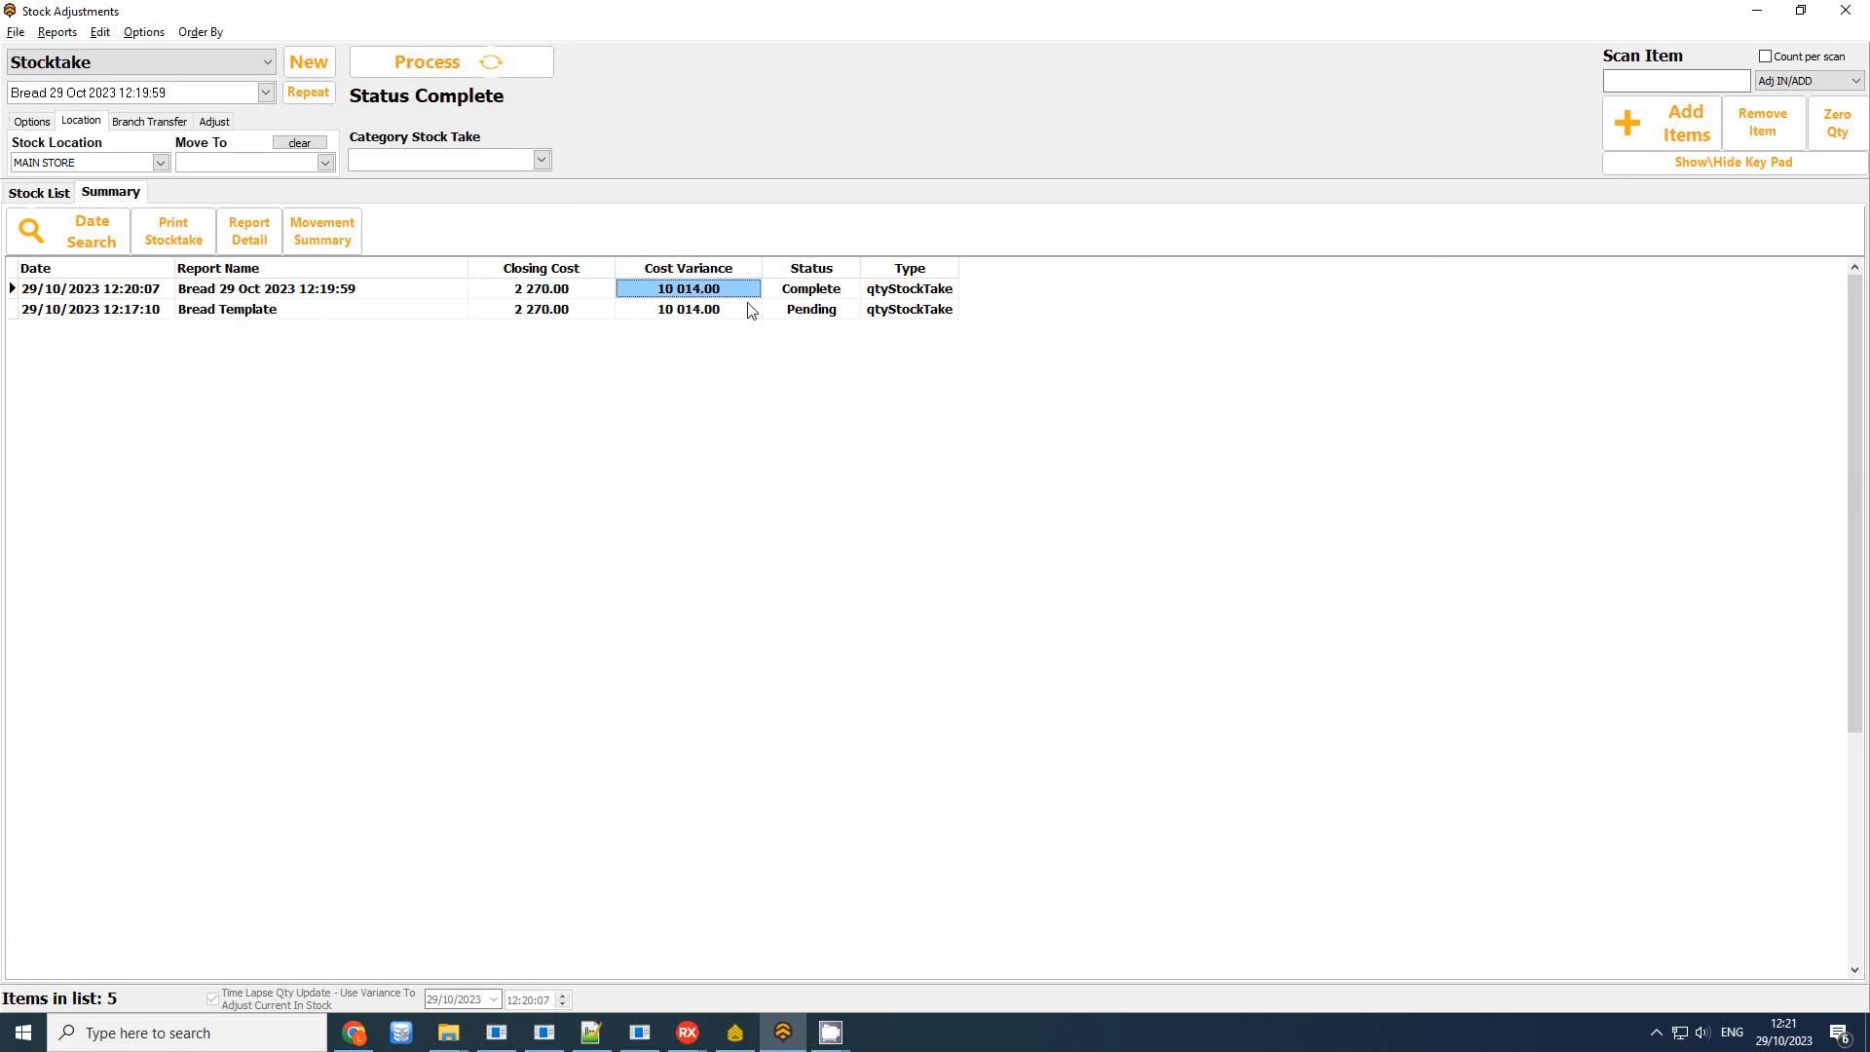
{"action": "left_click", "coordinate": [397, 288]}
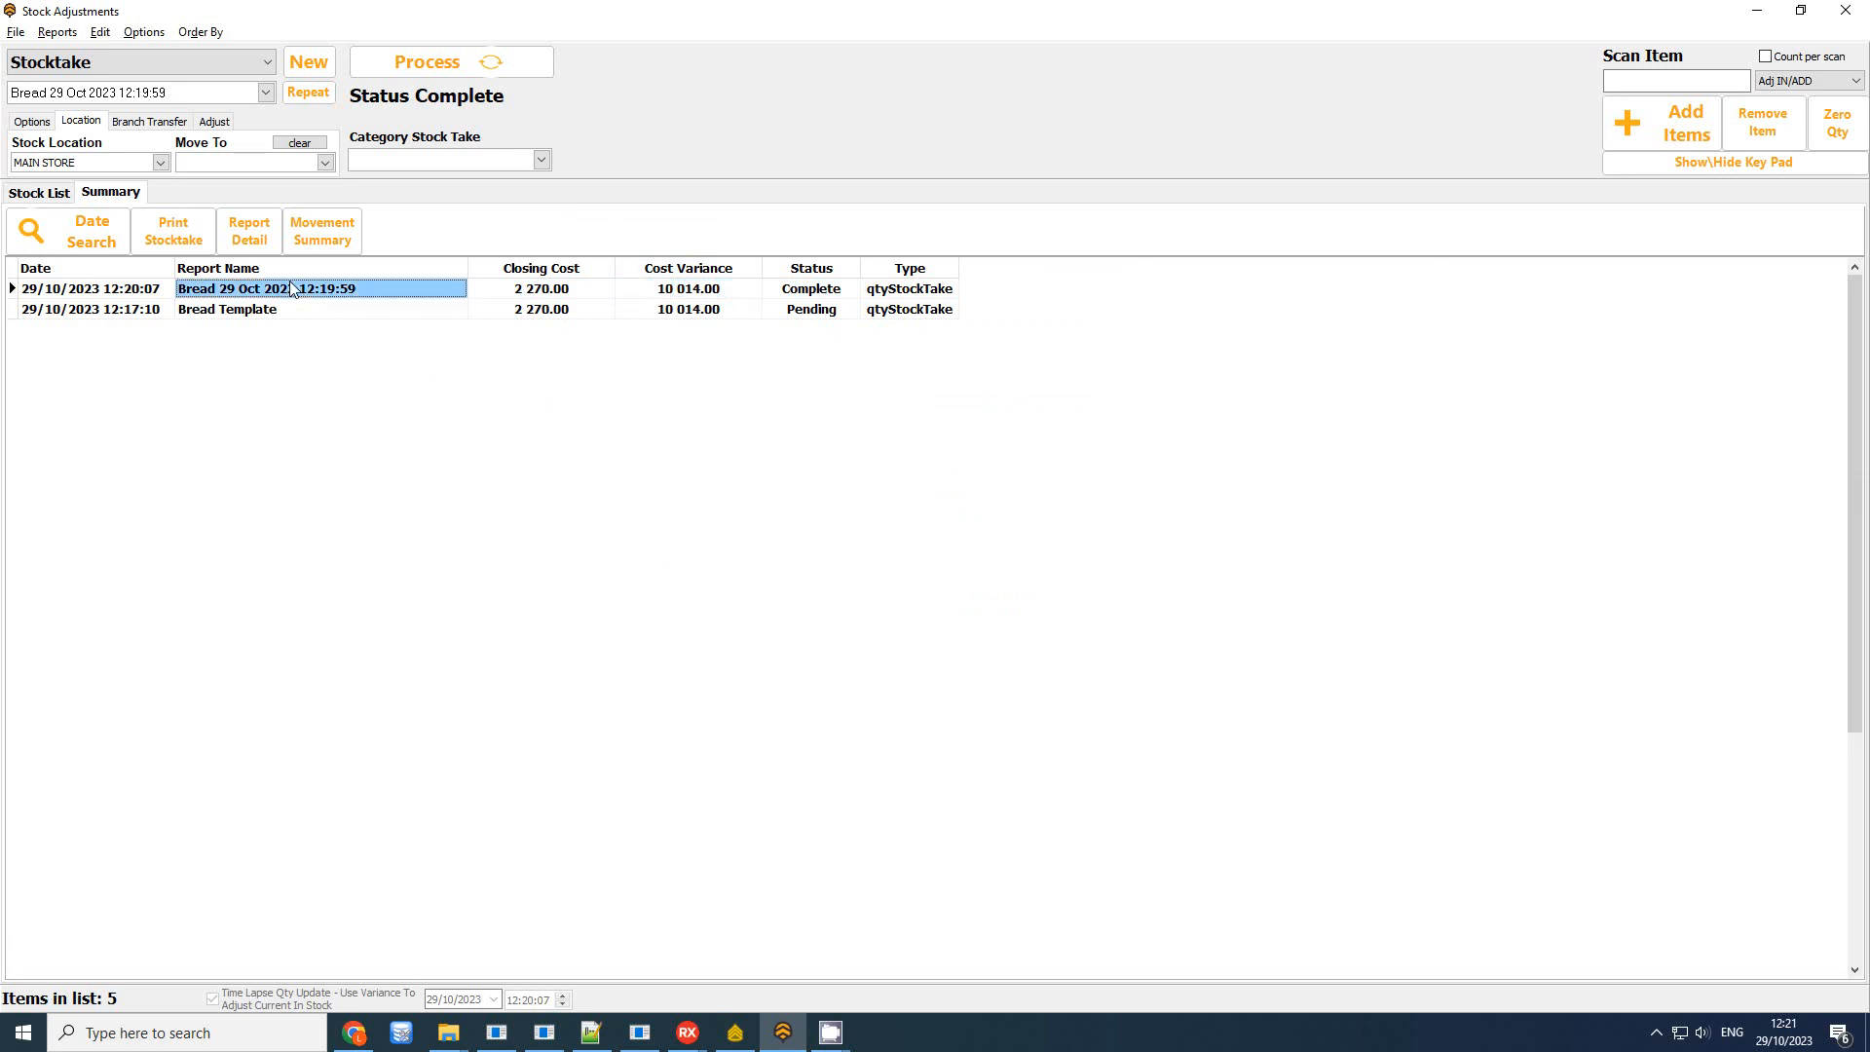
{"action": "left_click", "coordinate": [188, 243]}
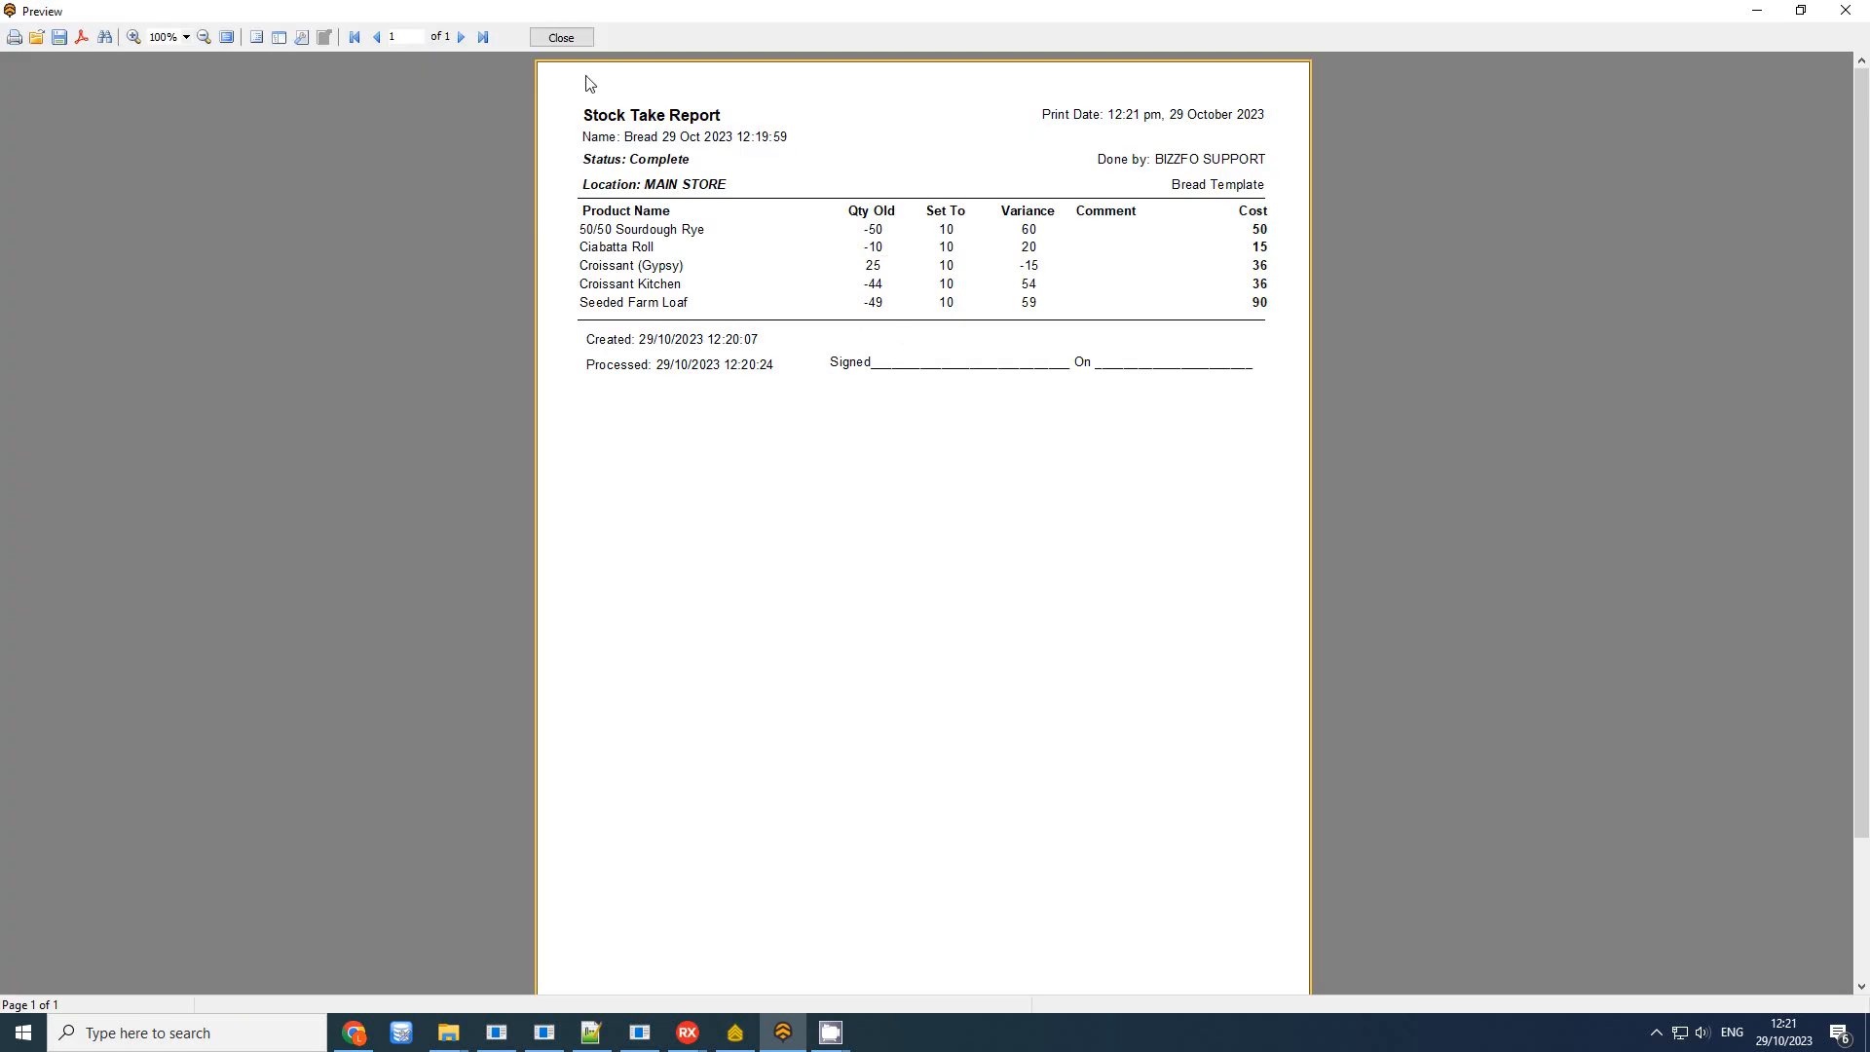
View Bread 29 Oct 2023 Report Detail: losses R540, gains R10 554, nett R10 014
{"action": "left_click", "coordinate": [561, 37]}
{"action": "left_click", "coordinate": [59, 33]}
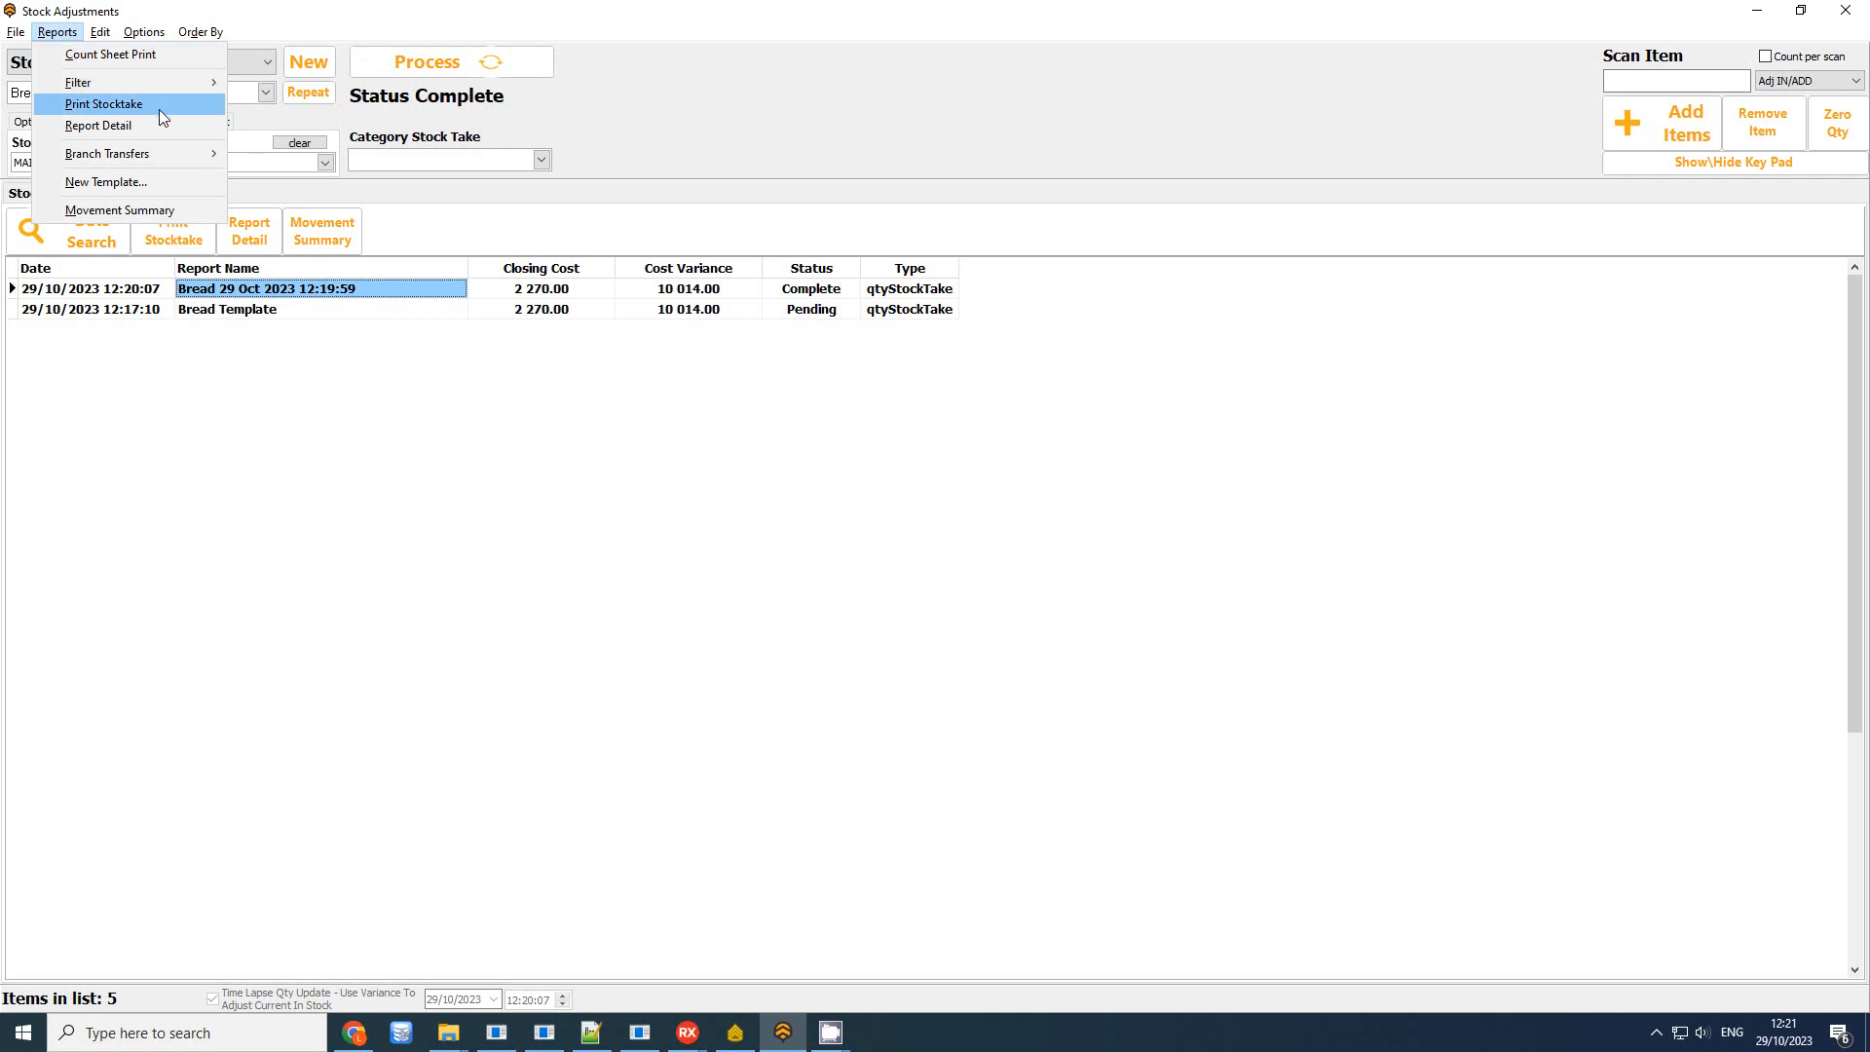
{"action": "left_click", "coordinate": [397, 312]}
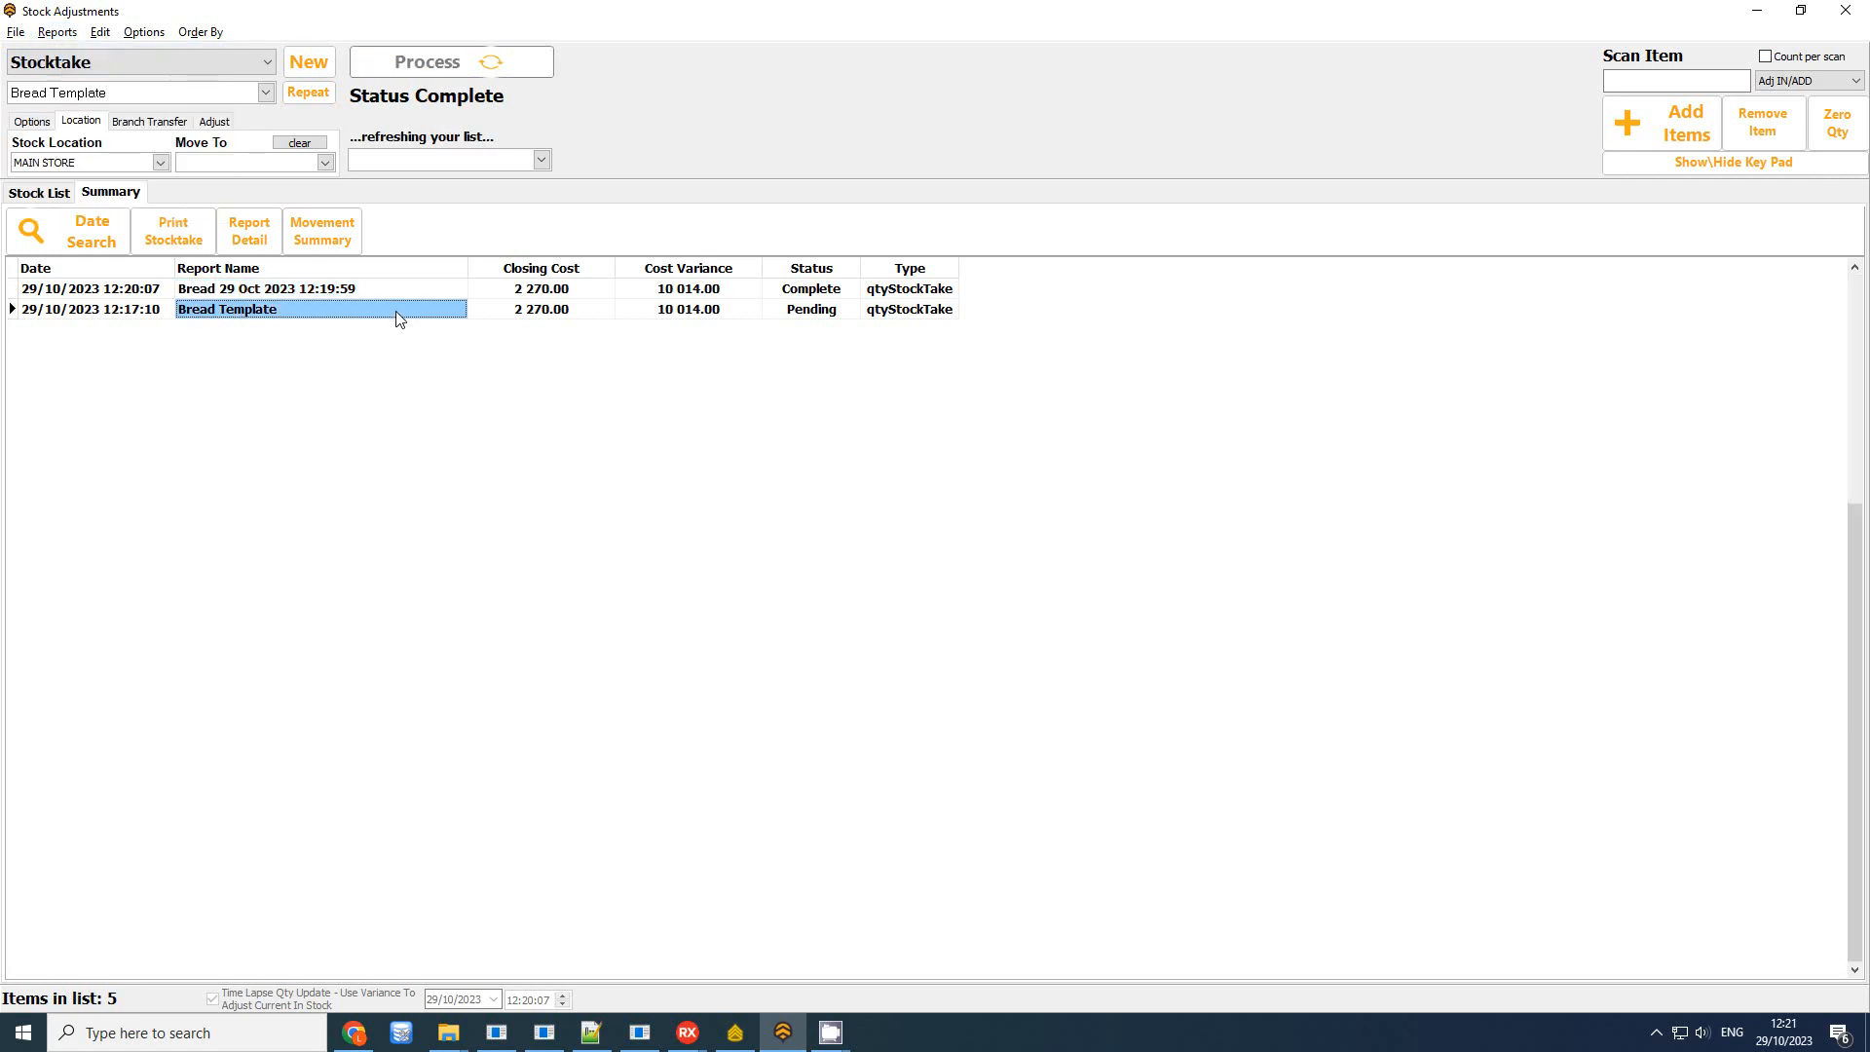
{"action": "left_click", "coordinate": [260, 288]}
{"action": "left_click", "coordinate": [253, 234]}
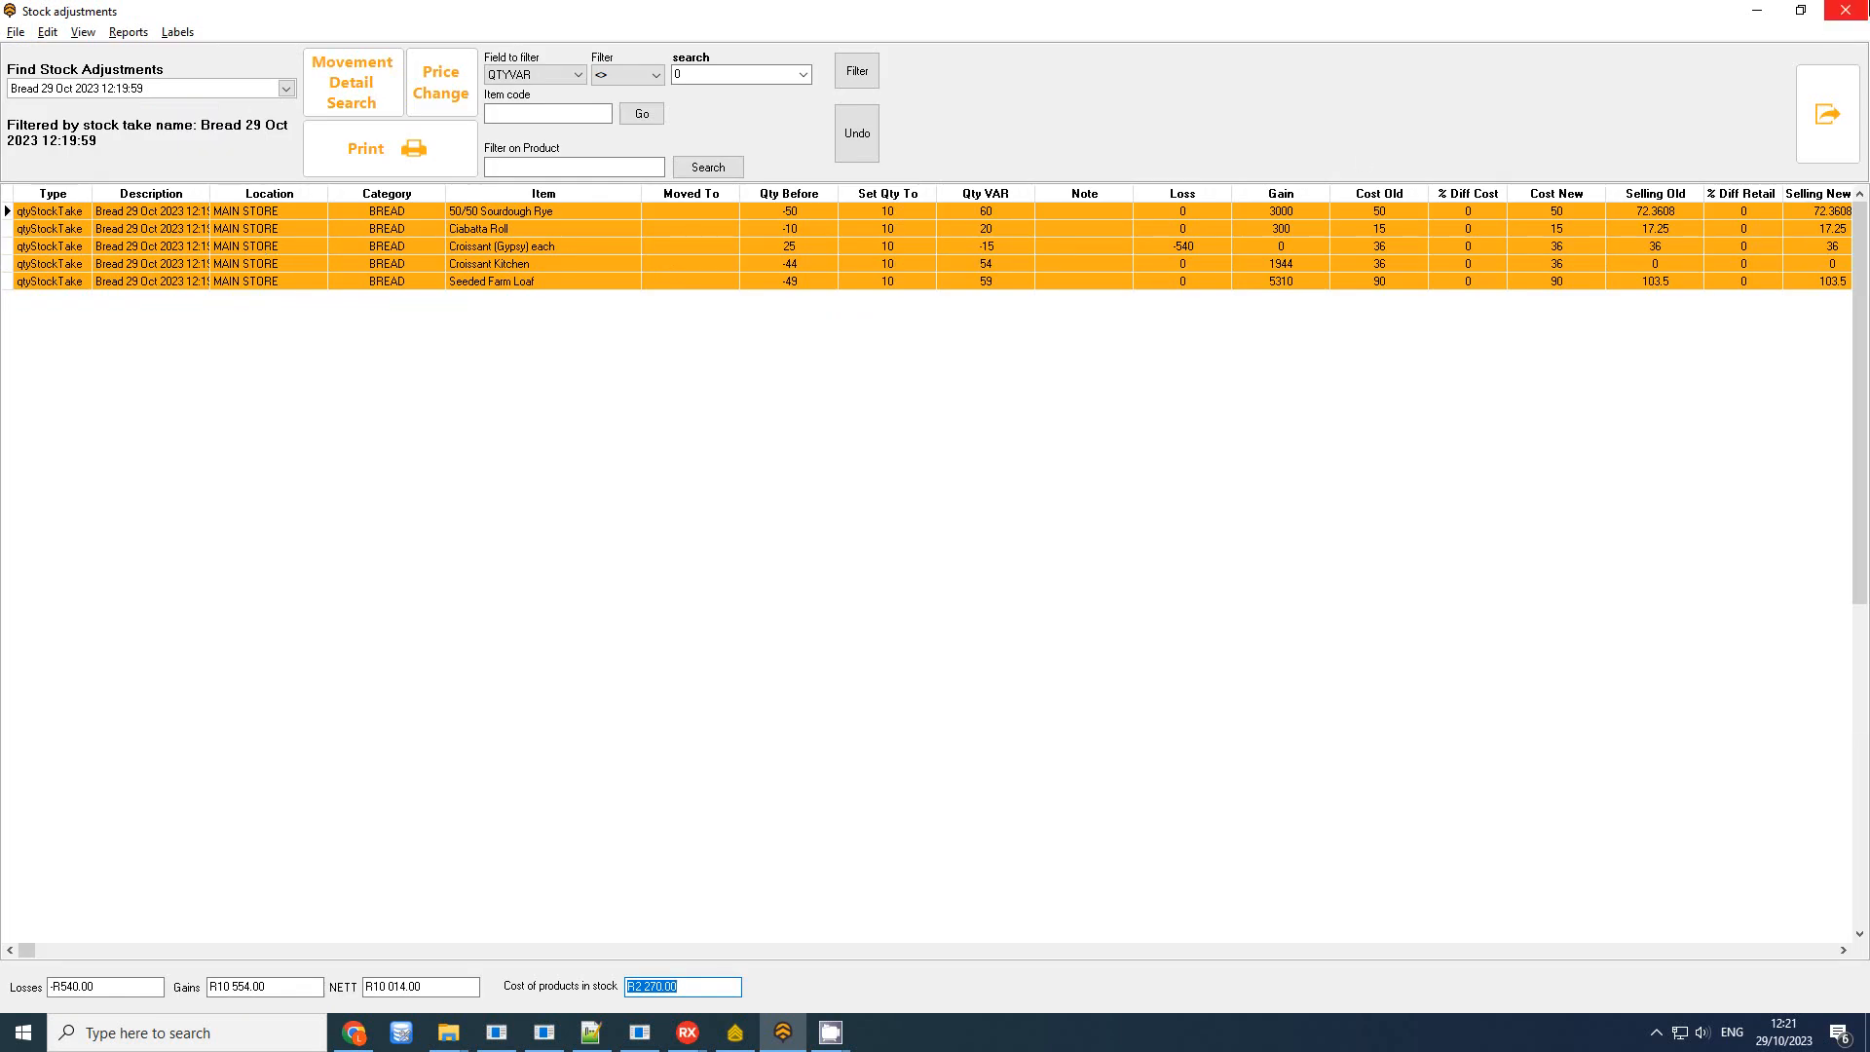
{"action": "left_click", "coordinate": [1846, 10]}
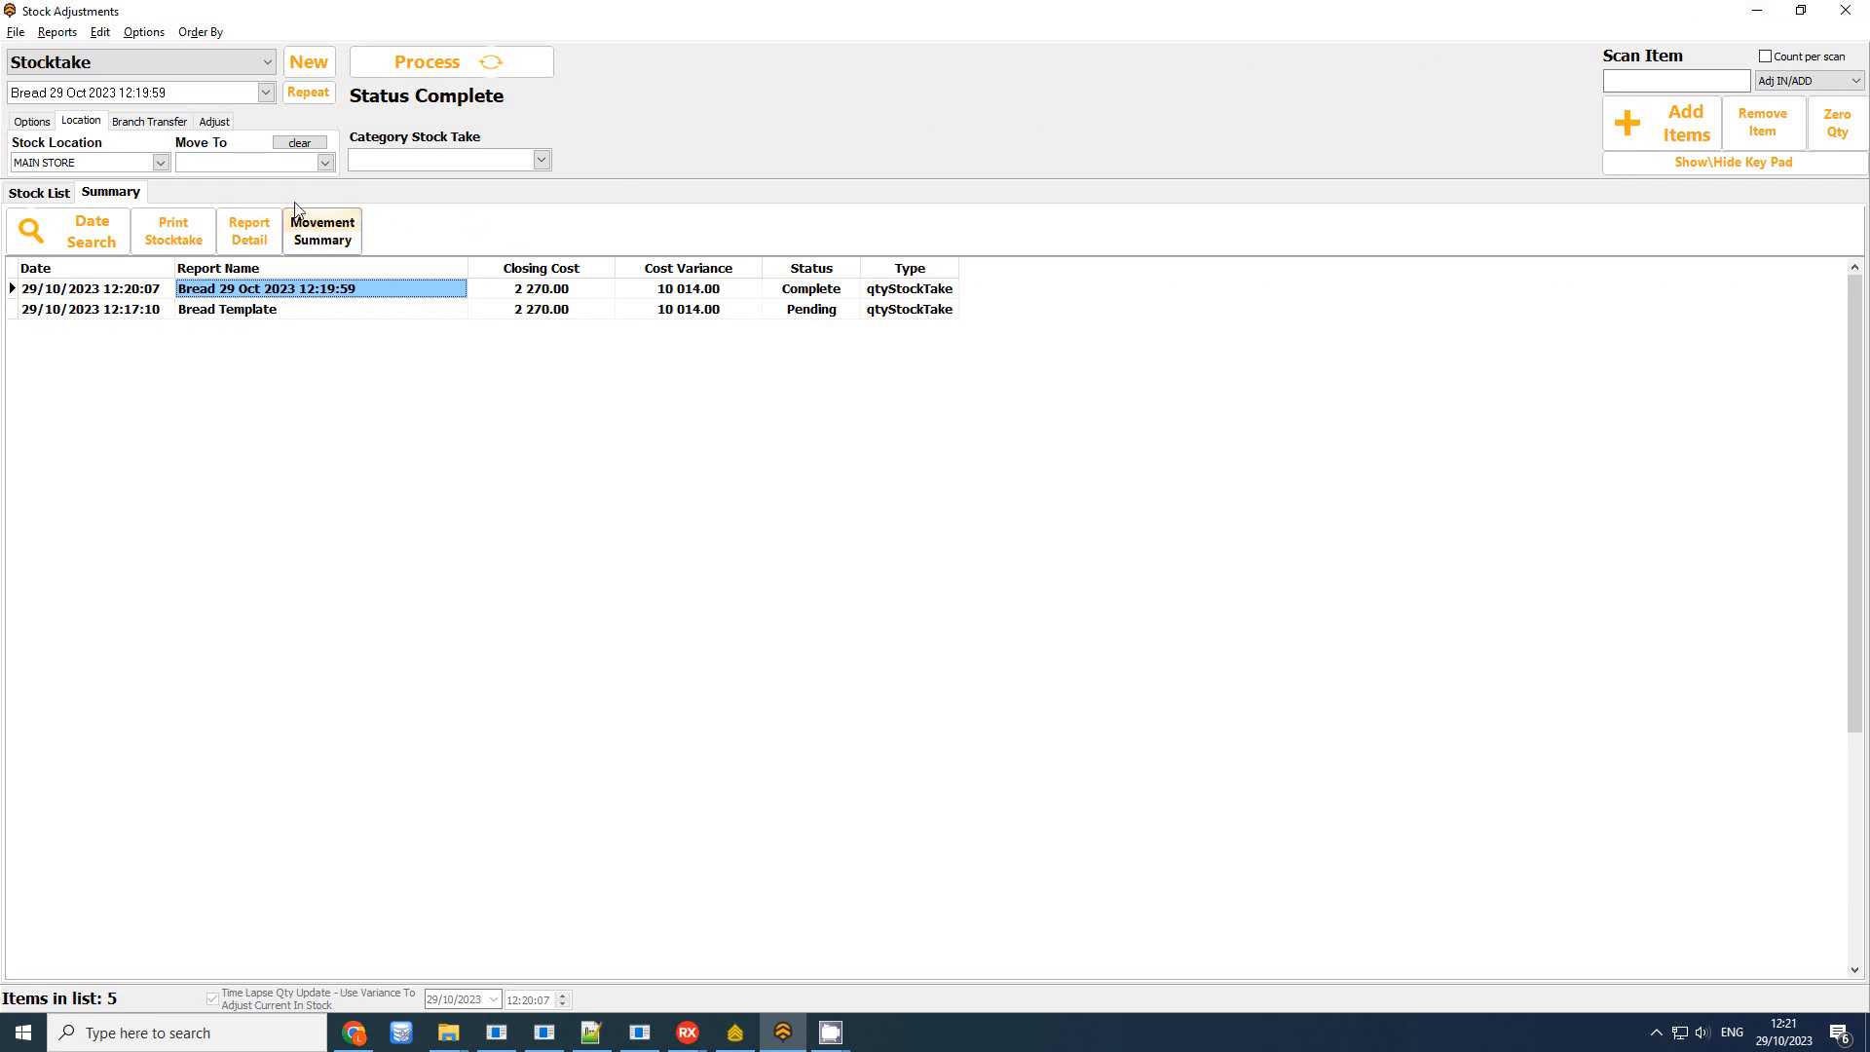
Leave Stock Adjustments, then log into Stock Movement and close it
{"action": "key", "text": "Escape"}
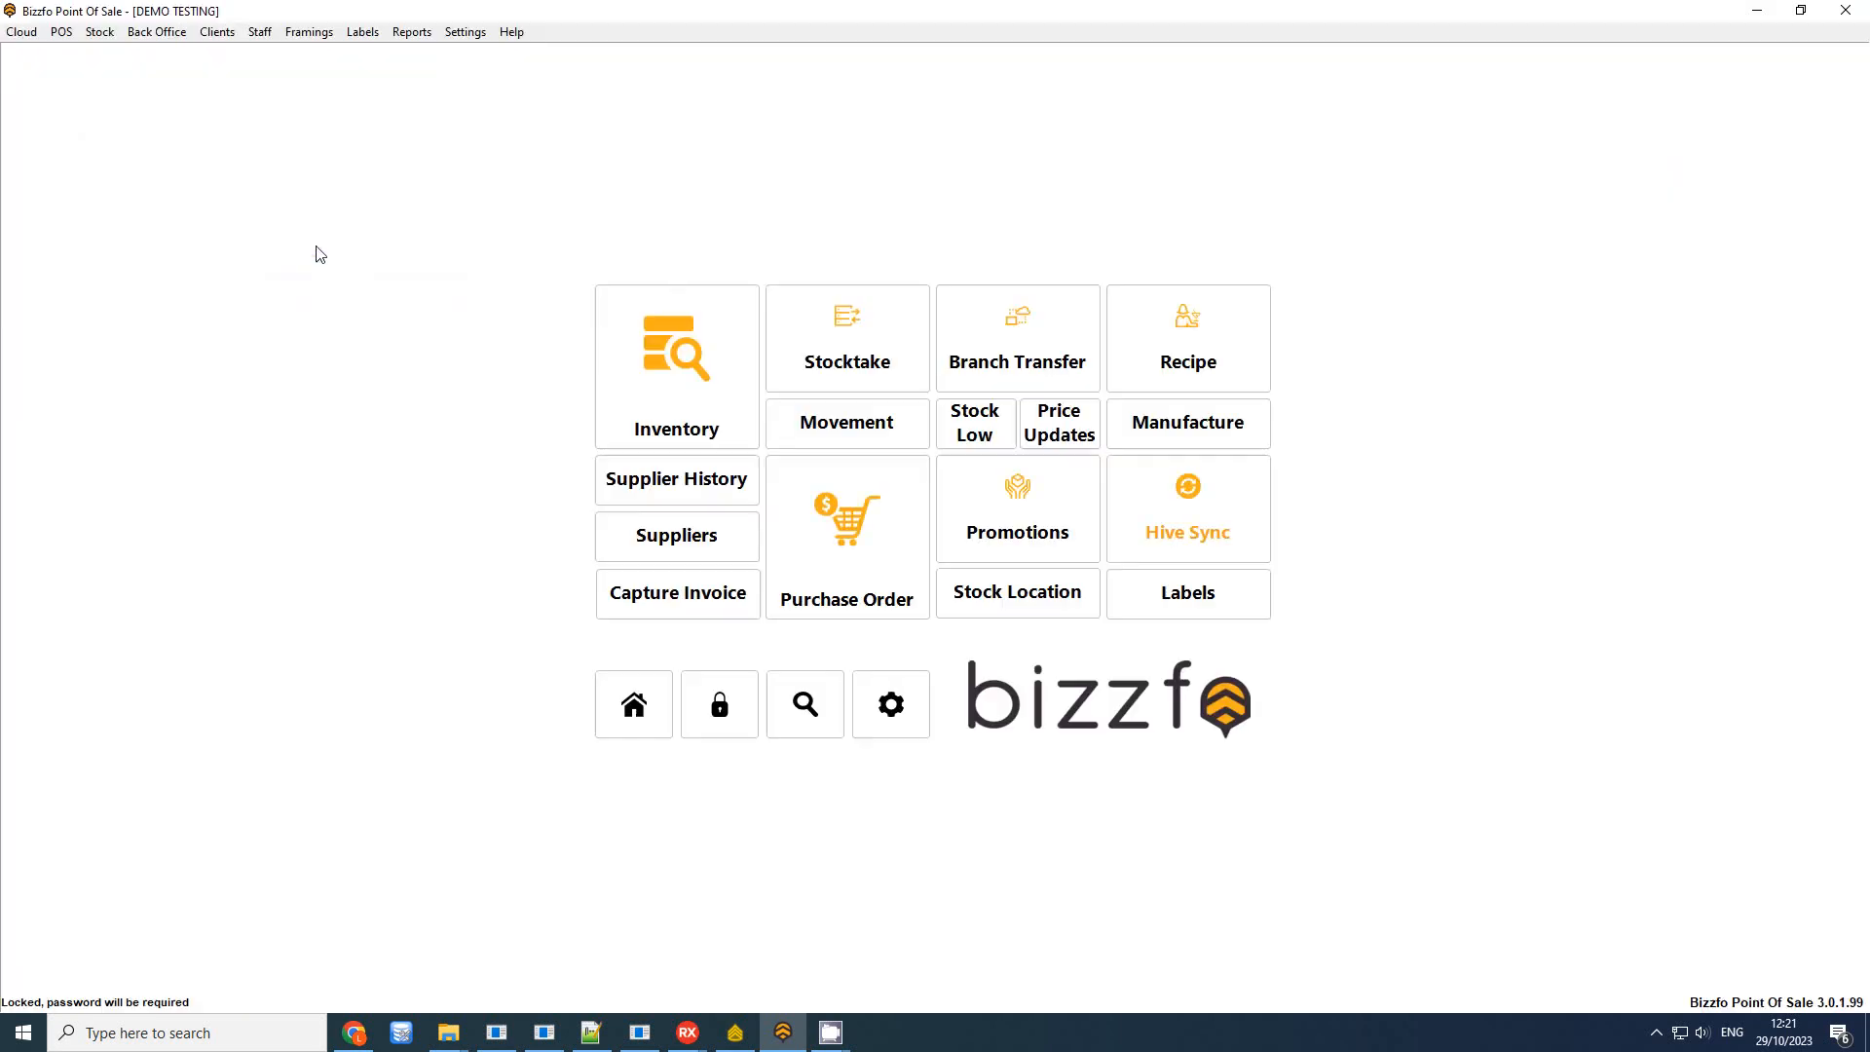
{"action": "left_click", "coordinate": [995, 447]}
{"action": "type", "text": "****"}
{"action": "key", "text": "Return"}
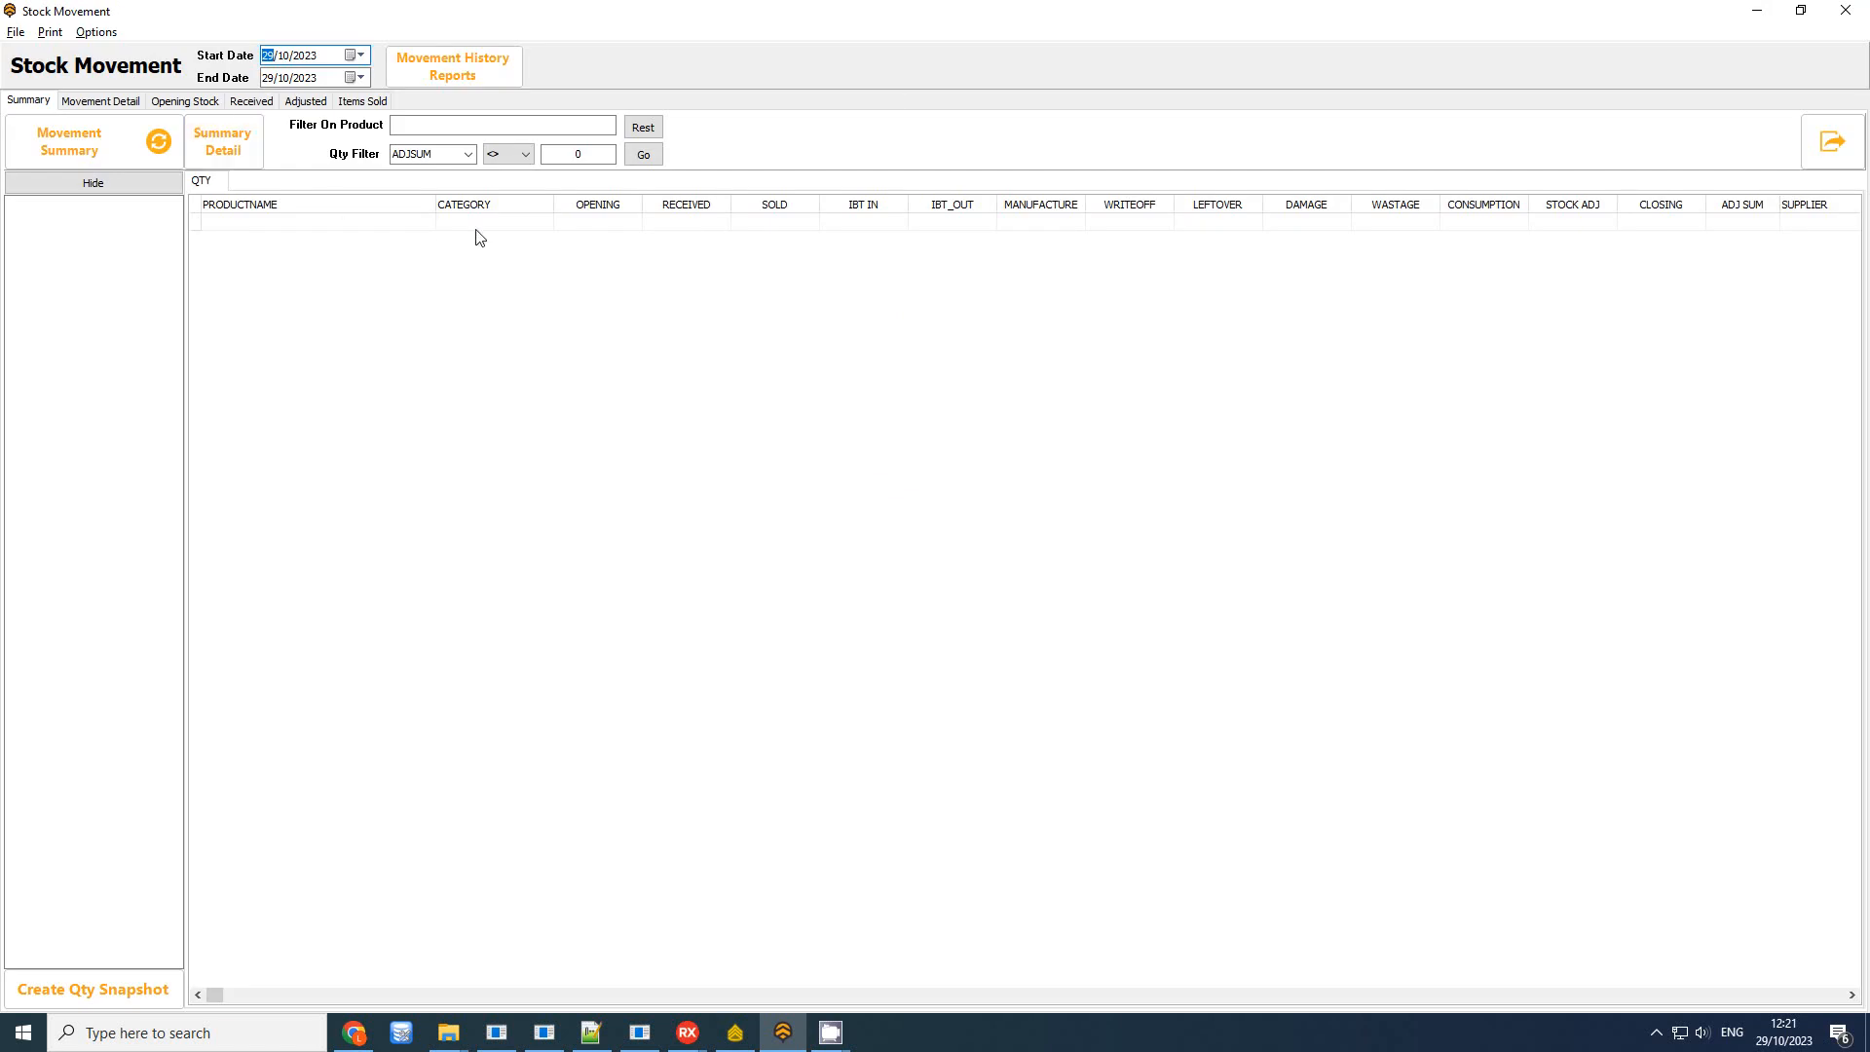
{"action": "left_click", "coordinate": [1844, 10]}
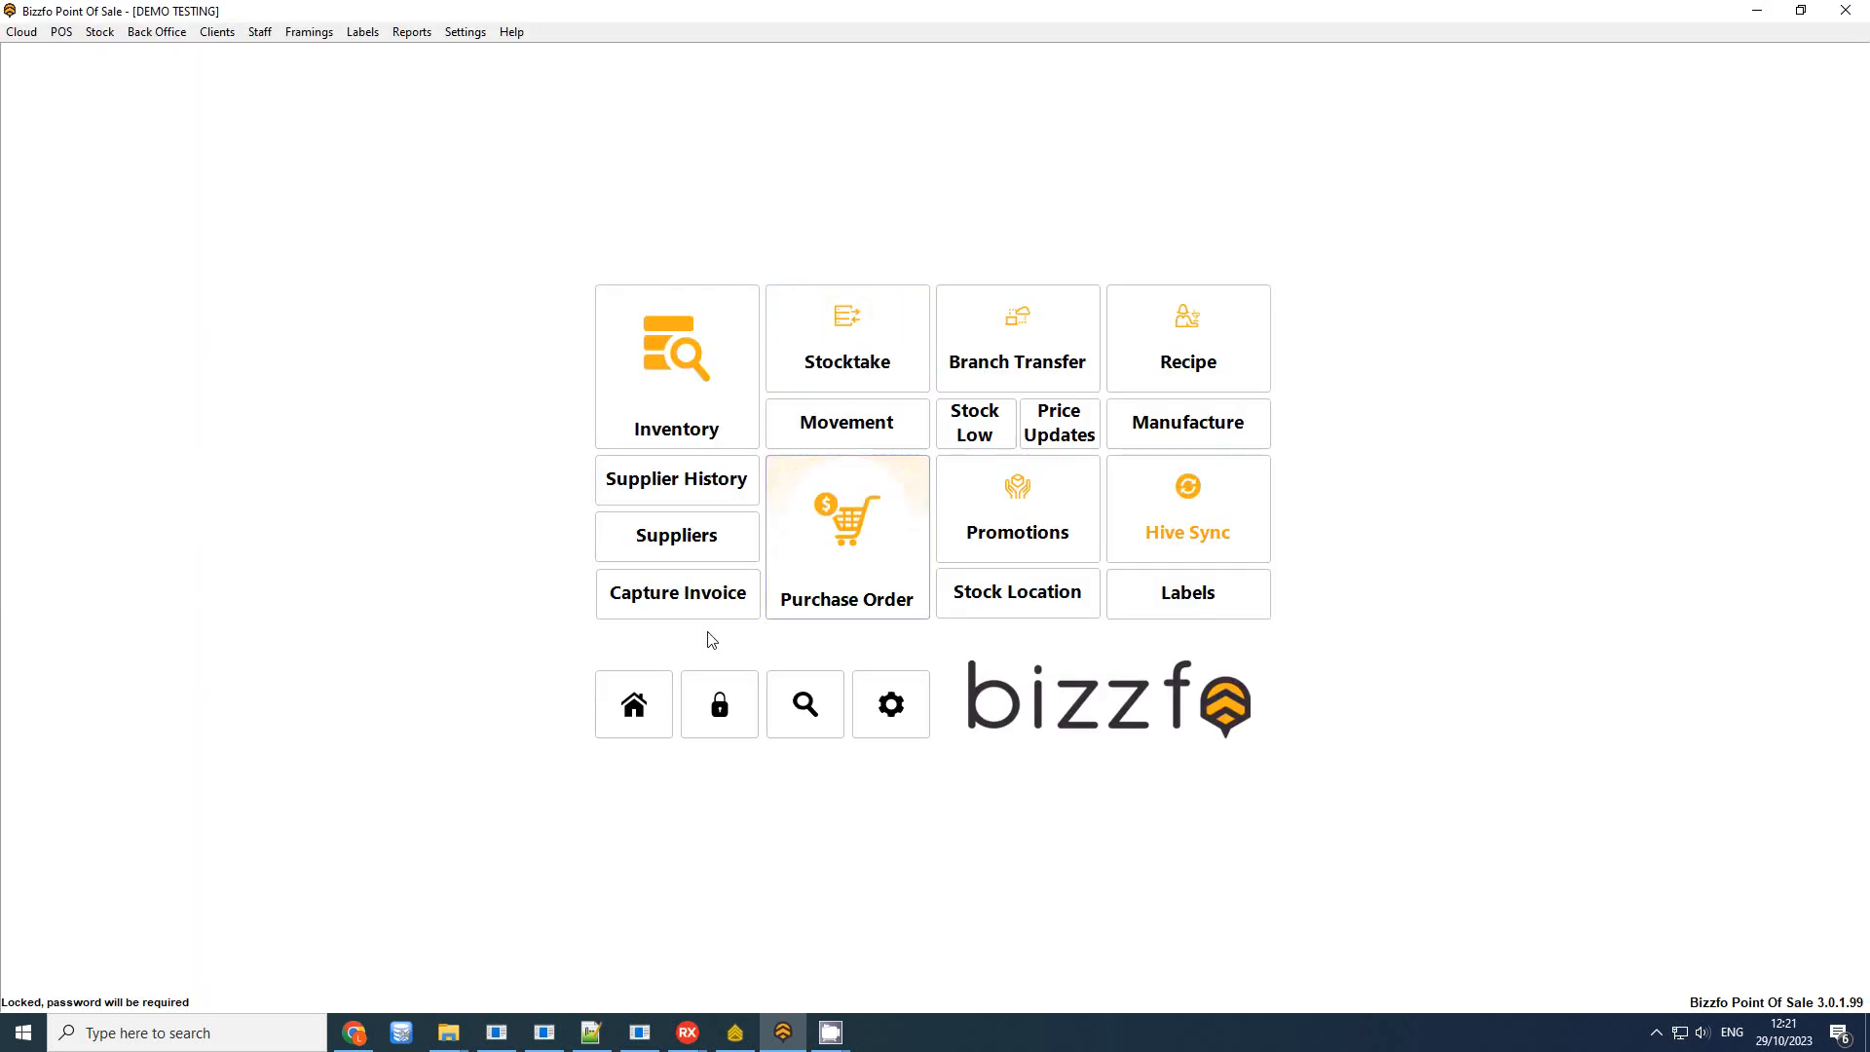
Reopen the Stocktake screen from the main menu, logging in with the password
{"action": "left_click", "coordinate": [871, 327]}
{"action": "type", "text": "****"}
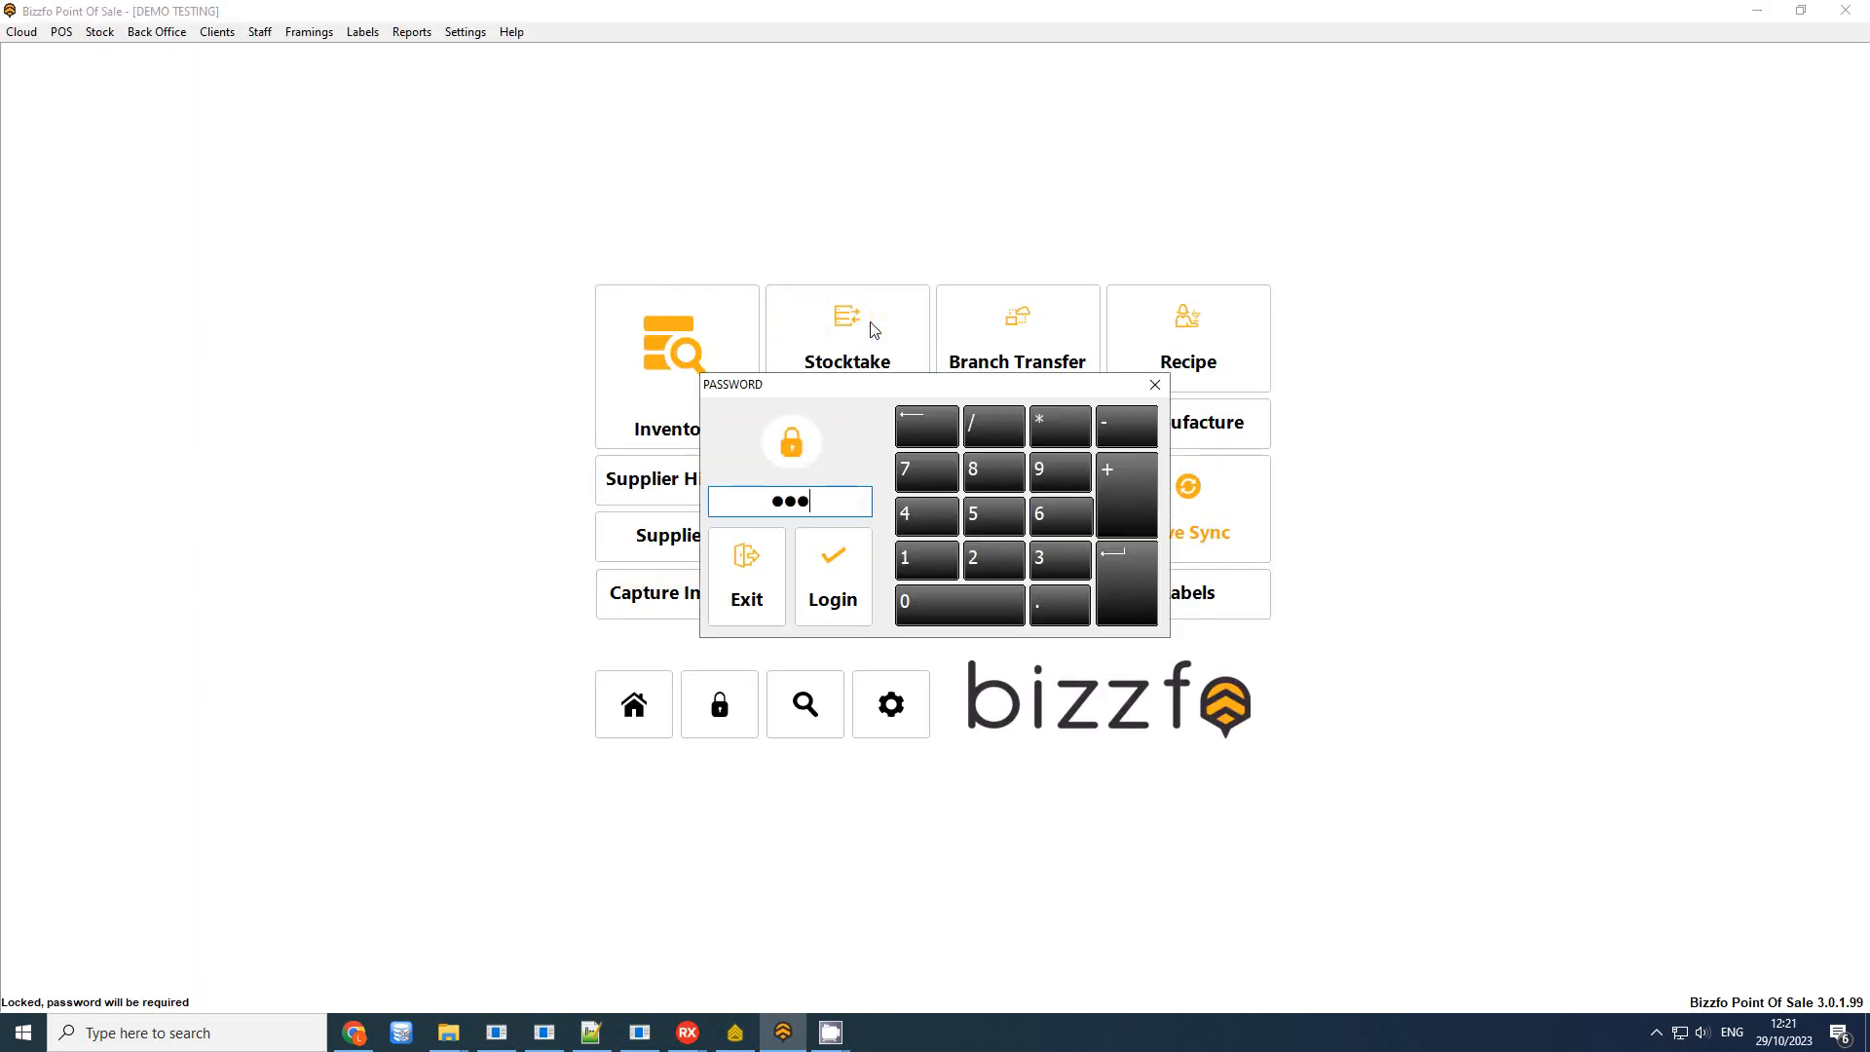
{"action": "key", "text": "Return"}
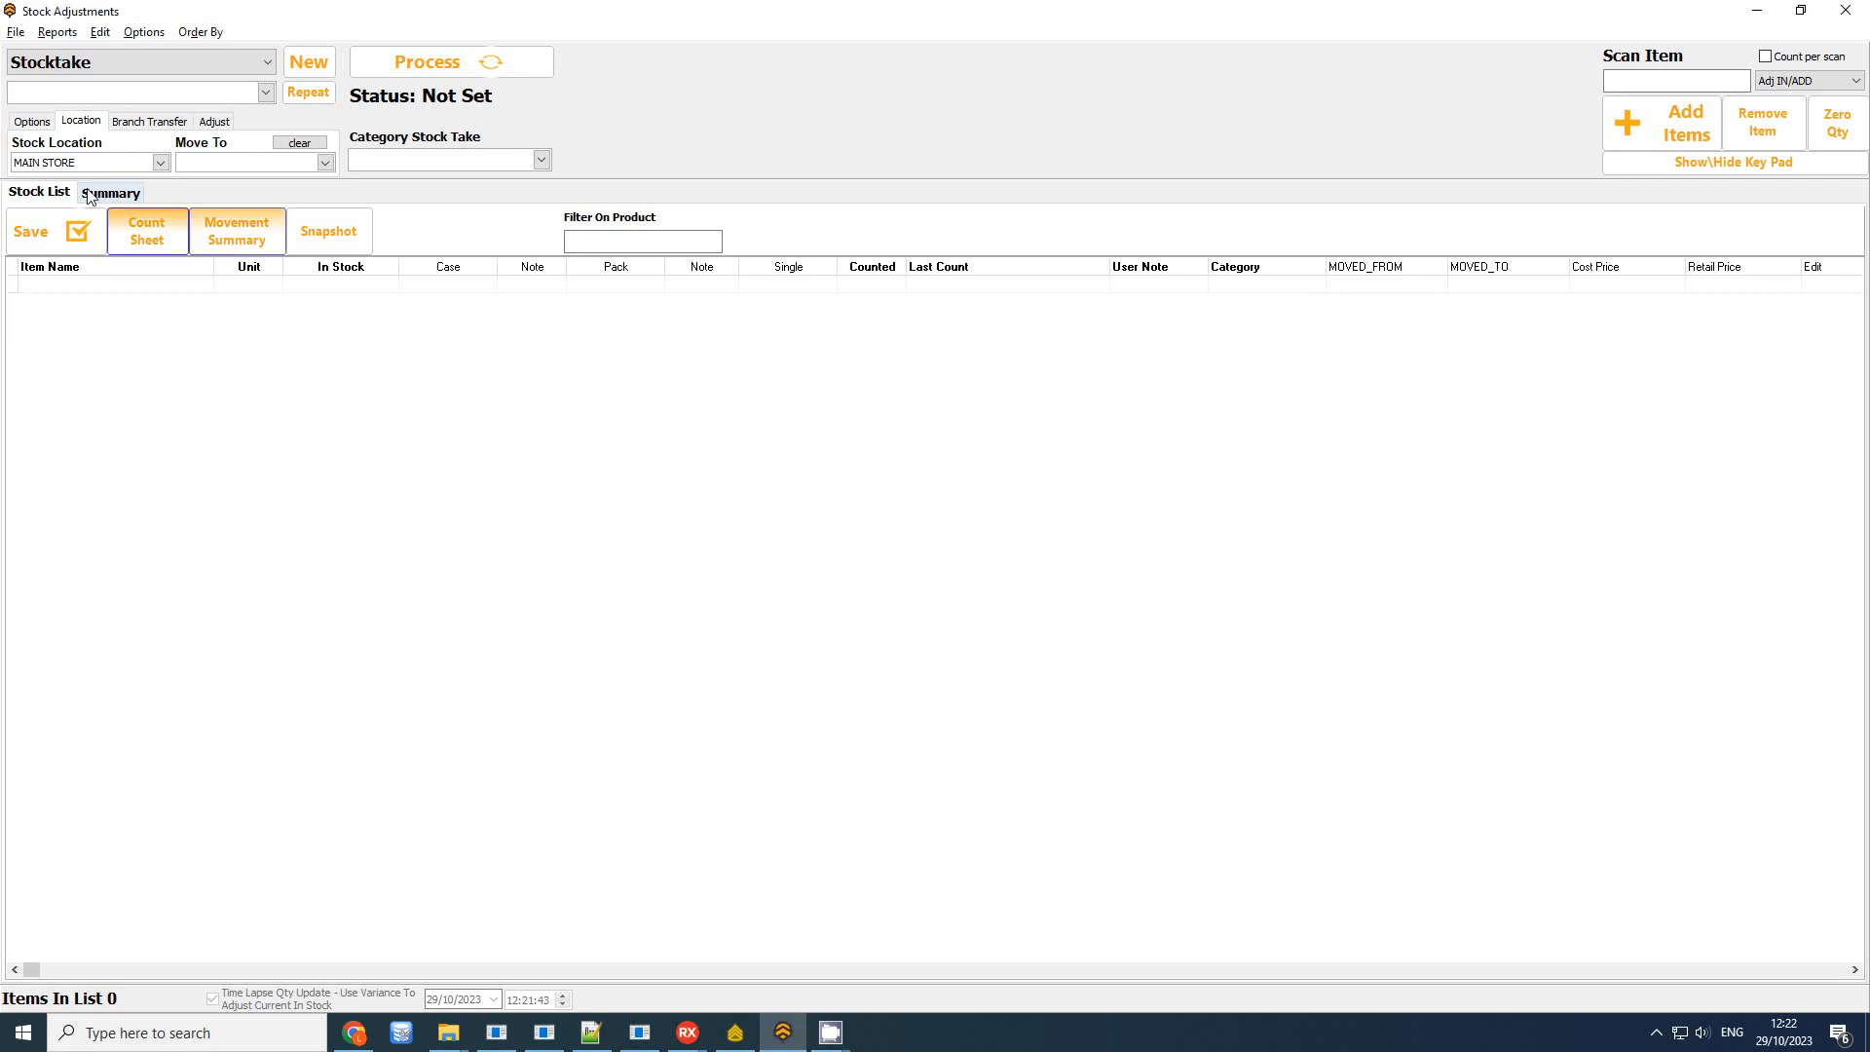
List today's stocktakes by date and load the Bread Template stocktake
{"action": "left_click", "coordinate": [93, 195]}
{"action": "left_click", "coordinate": [93, 253]}
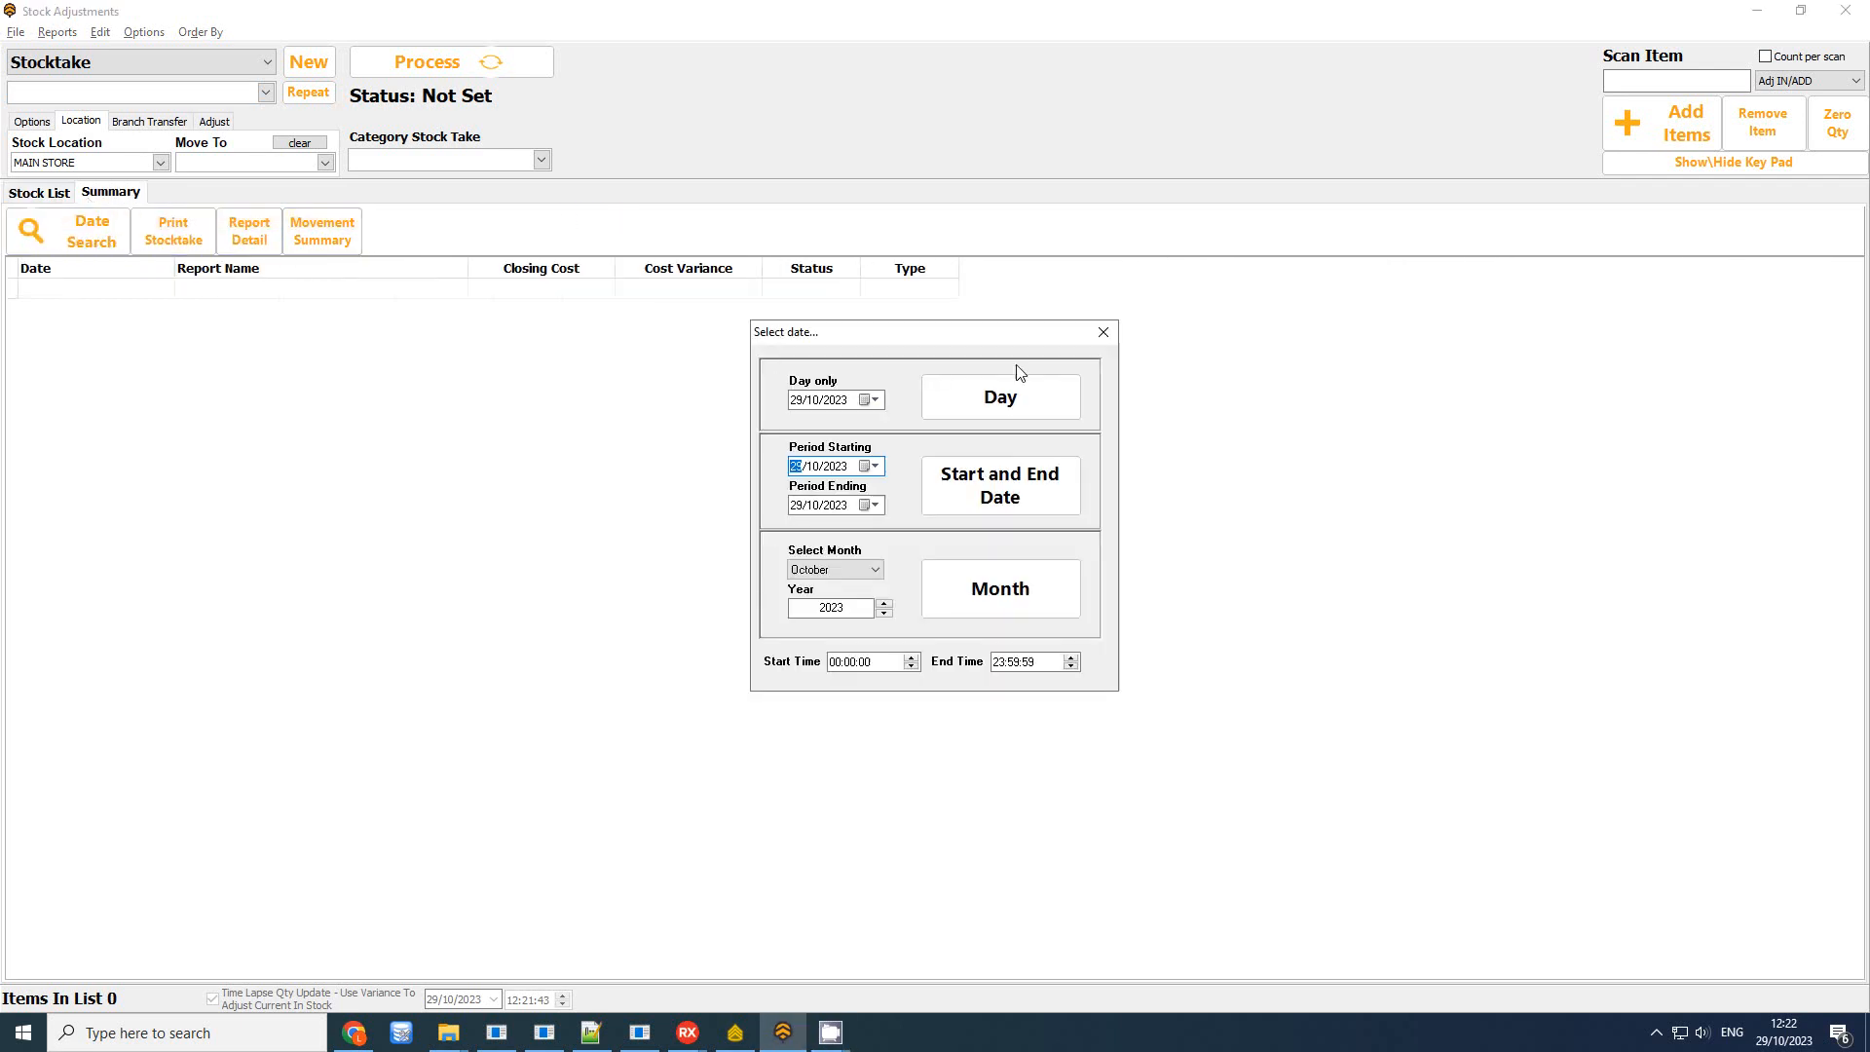
{"action": "left_click", "coordinate": [1024, 390]}
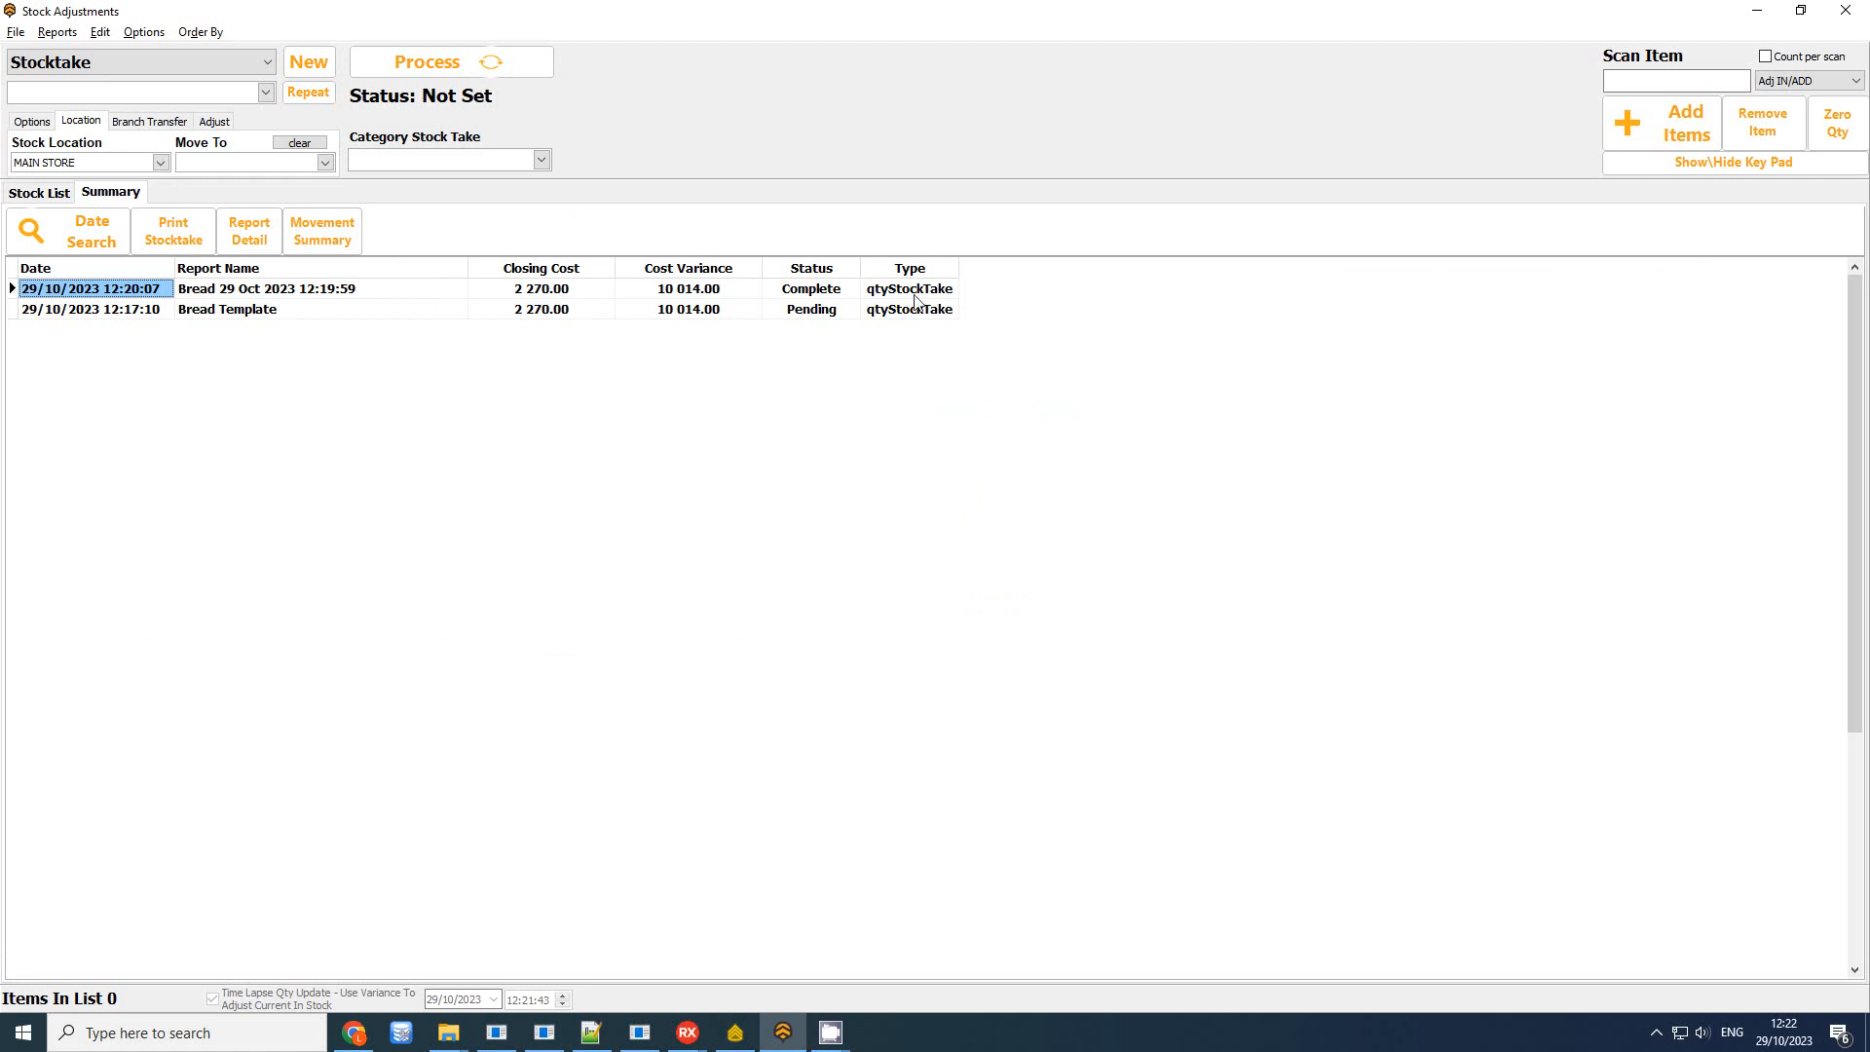
{"action": "left_click", "coordinate": [265, 92]}
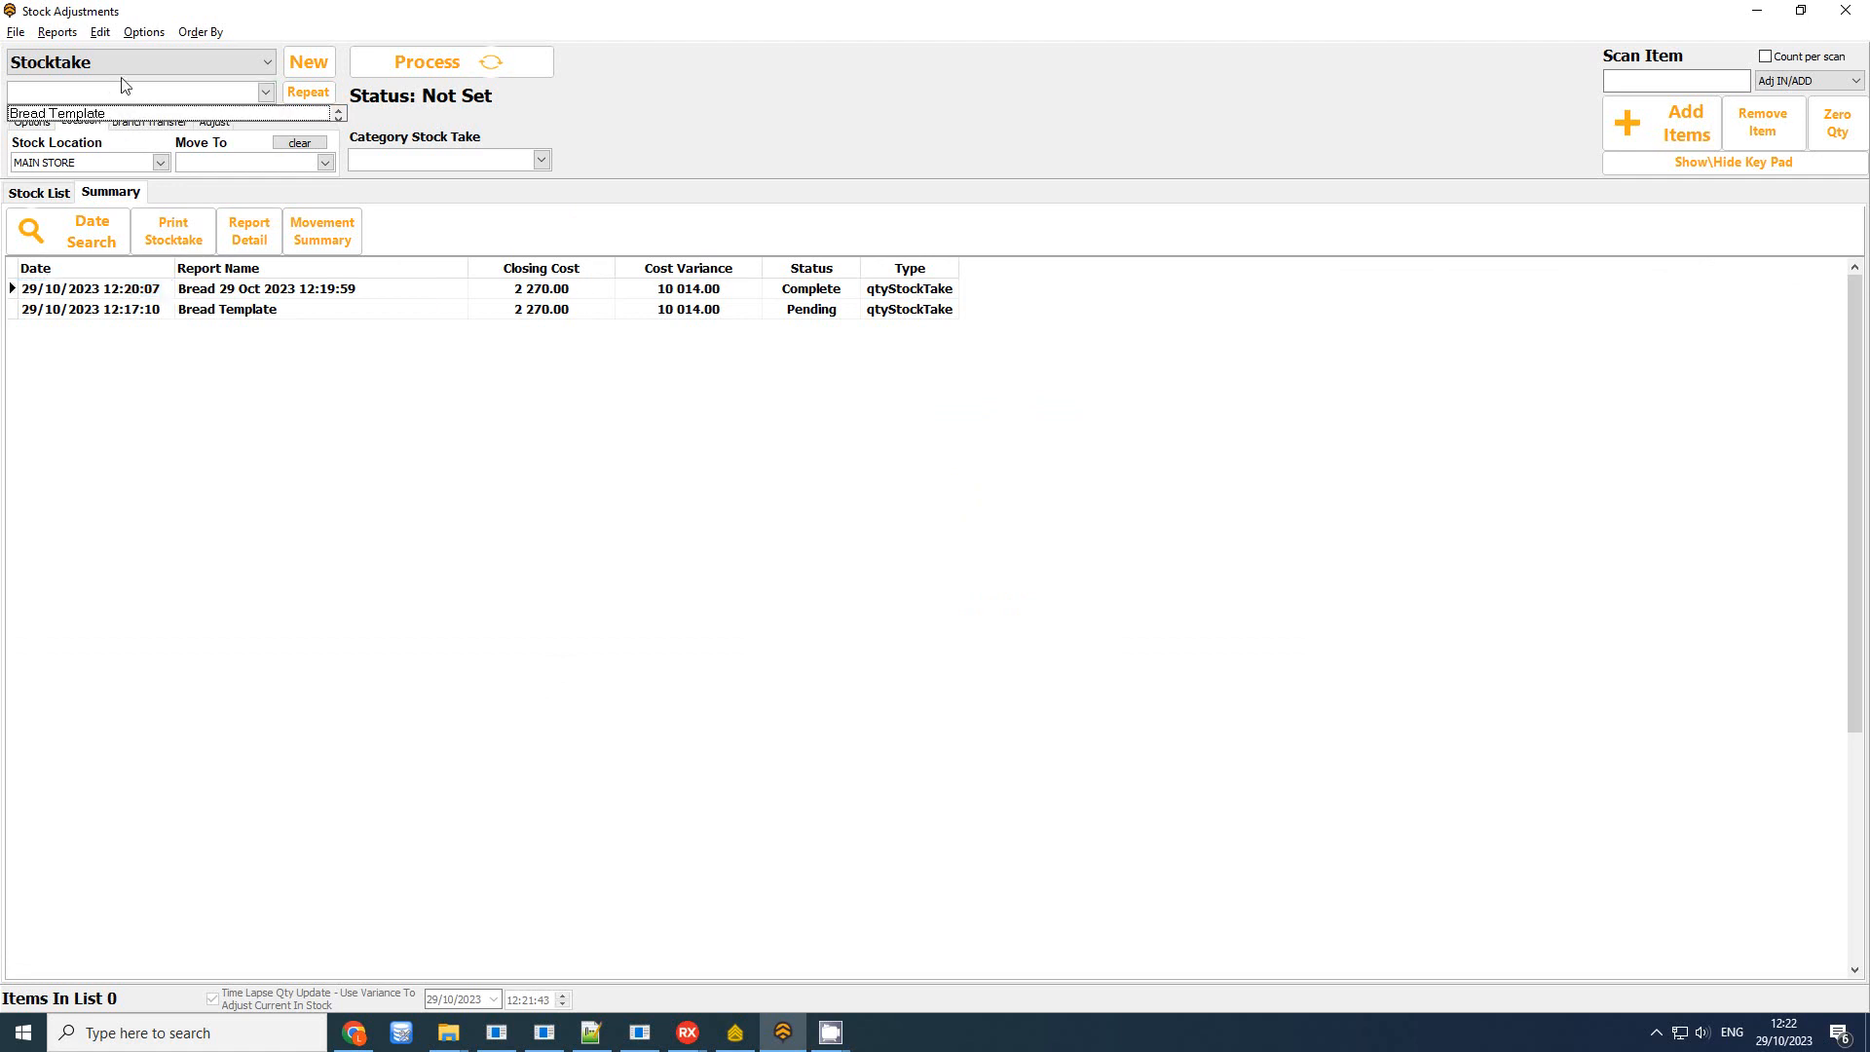
{"action": "left_click", "coordinate": [84, 115]}
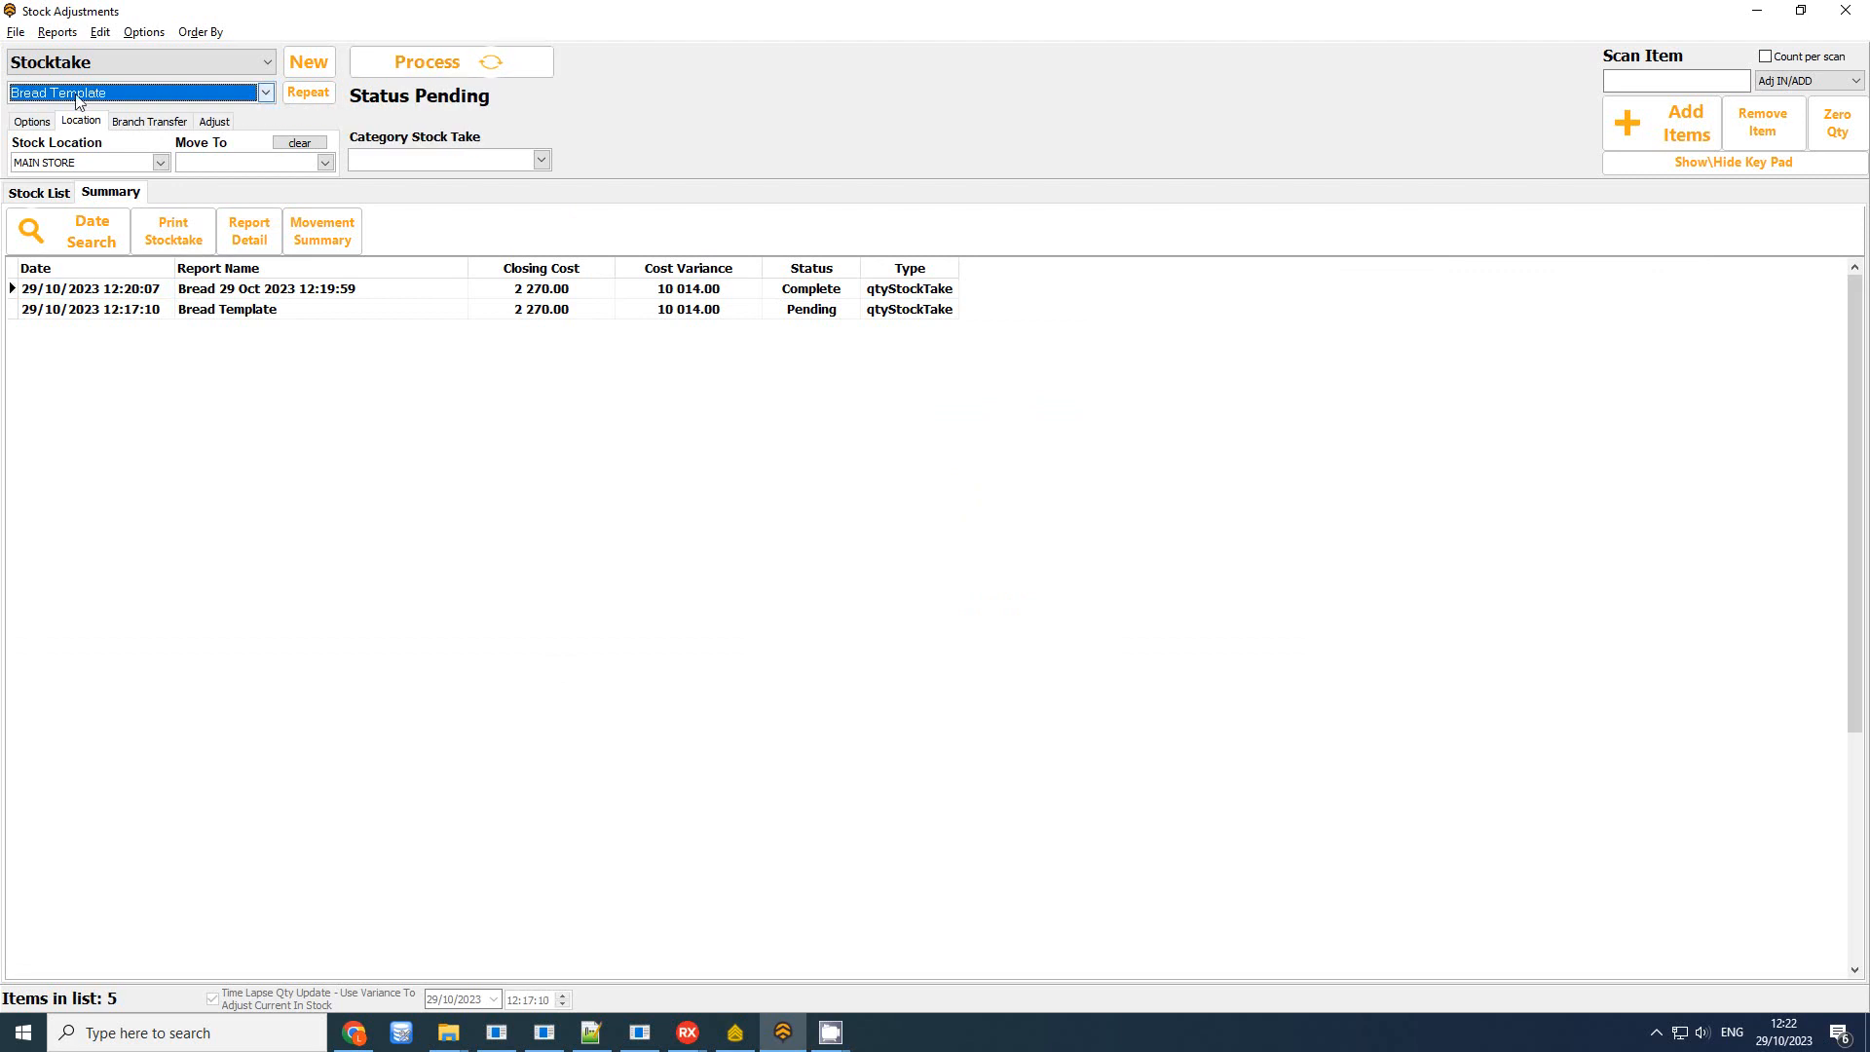
Filter saved stocktakes to Complete and review the stocktake list
{"action": "left_click", "coordinate": [55, 33]}
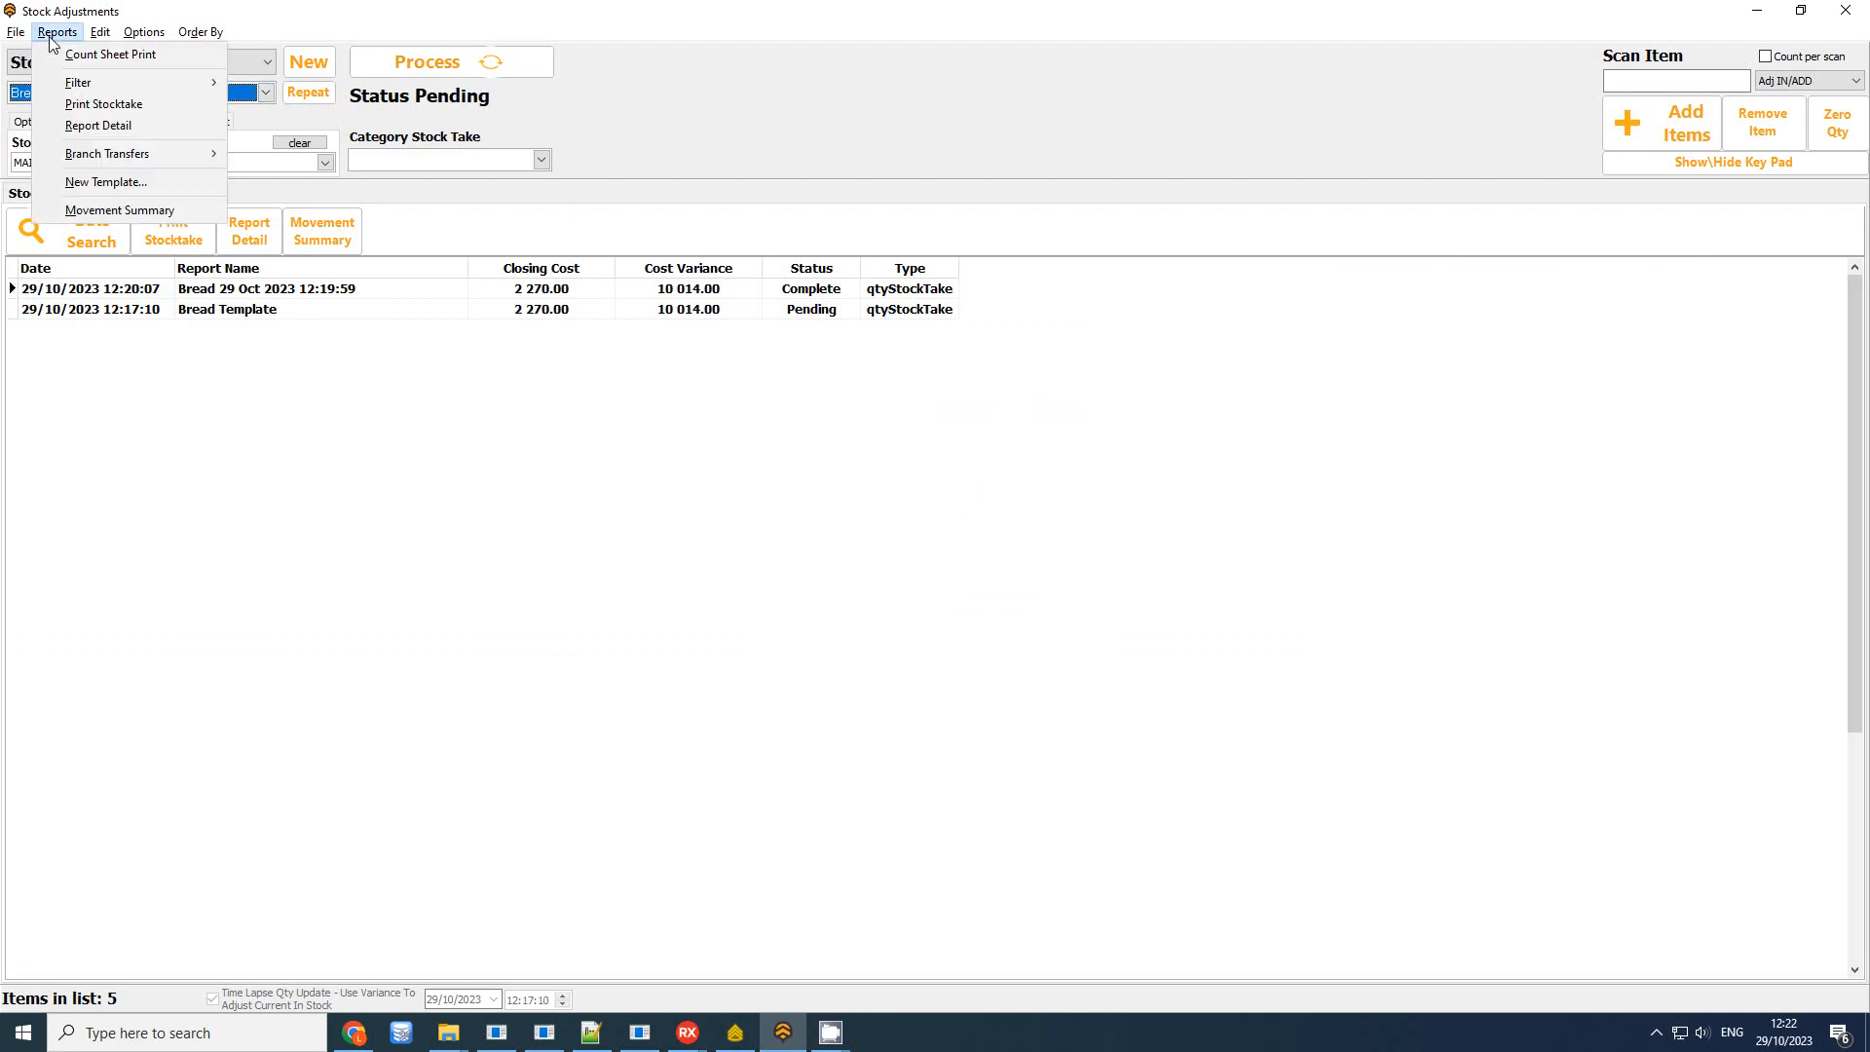
{"action": "mouse_move", "coordinate": [155, 84]}
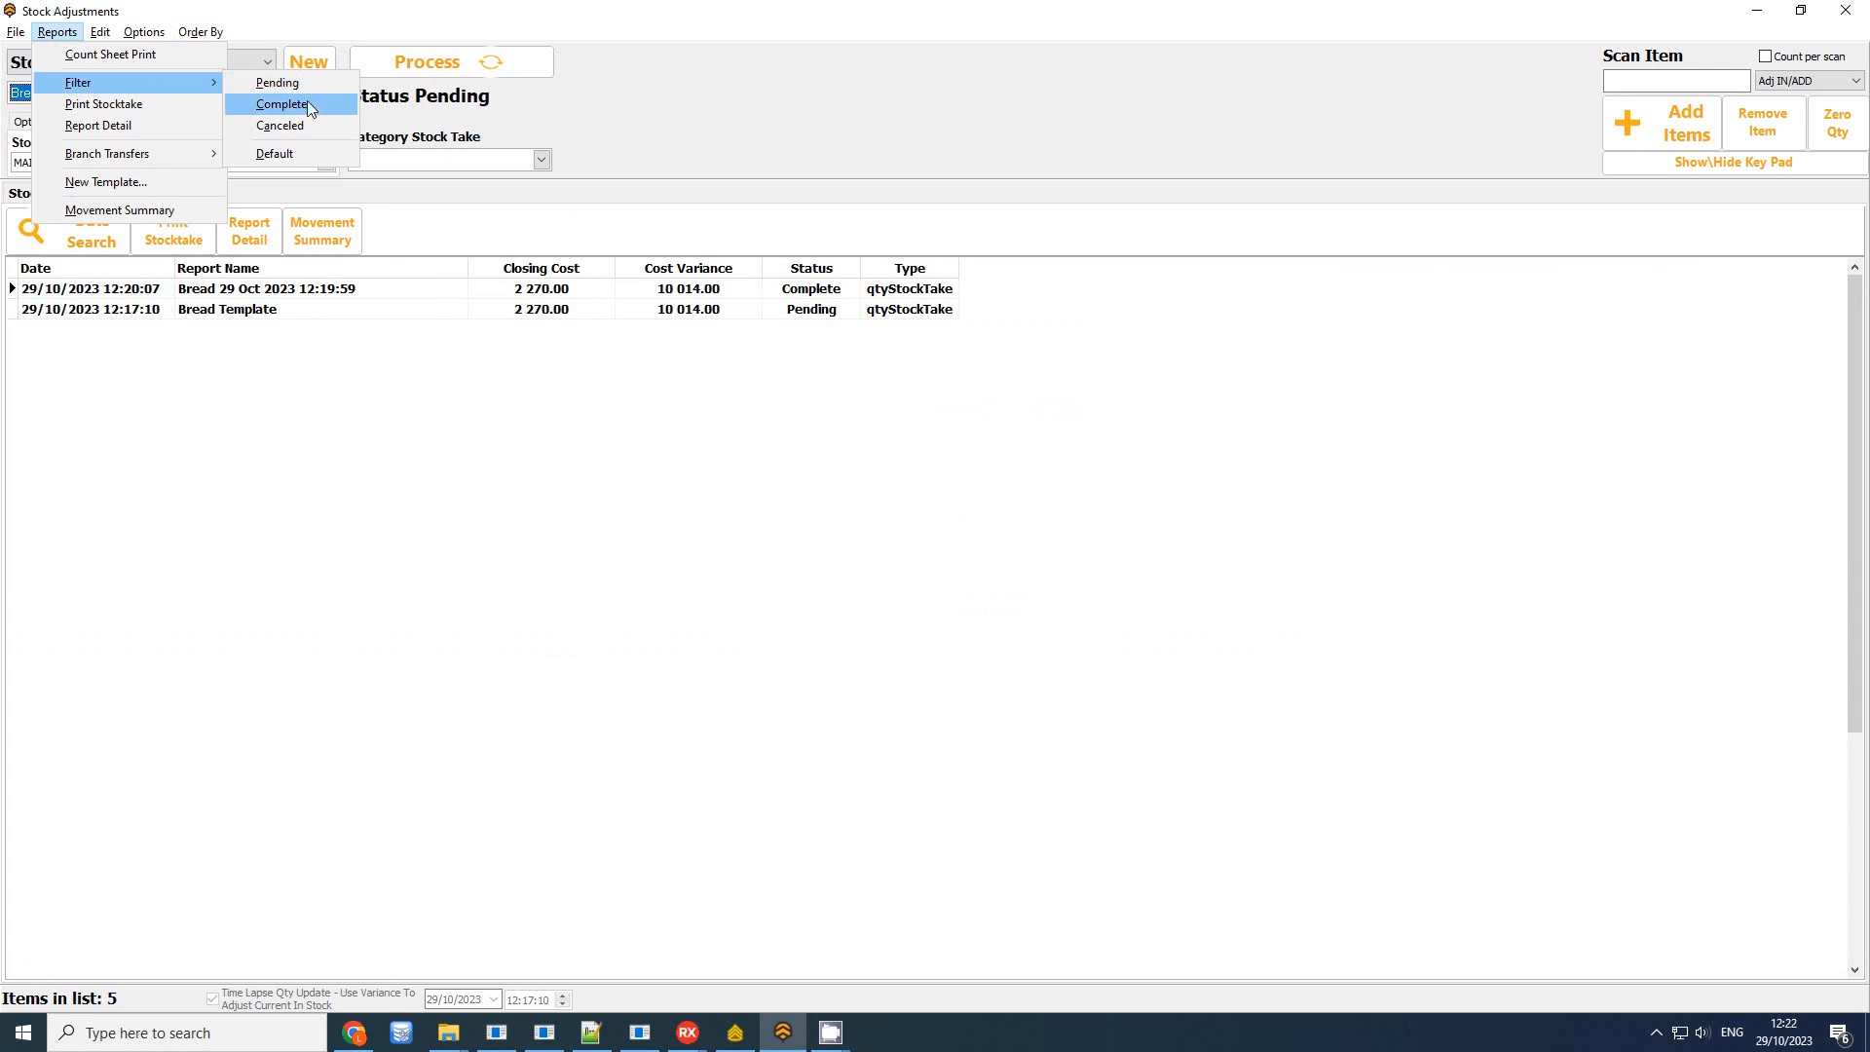
{"action": "left_click", "coordinate": [310, 105]}
{"action": "left_click", "coordinate": [193, 95]}
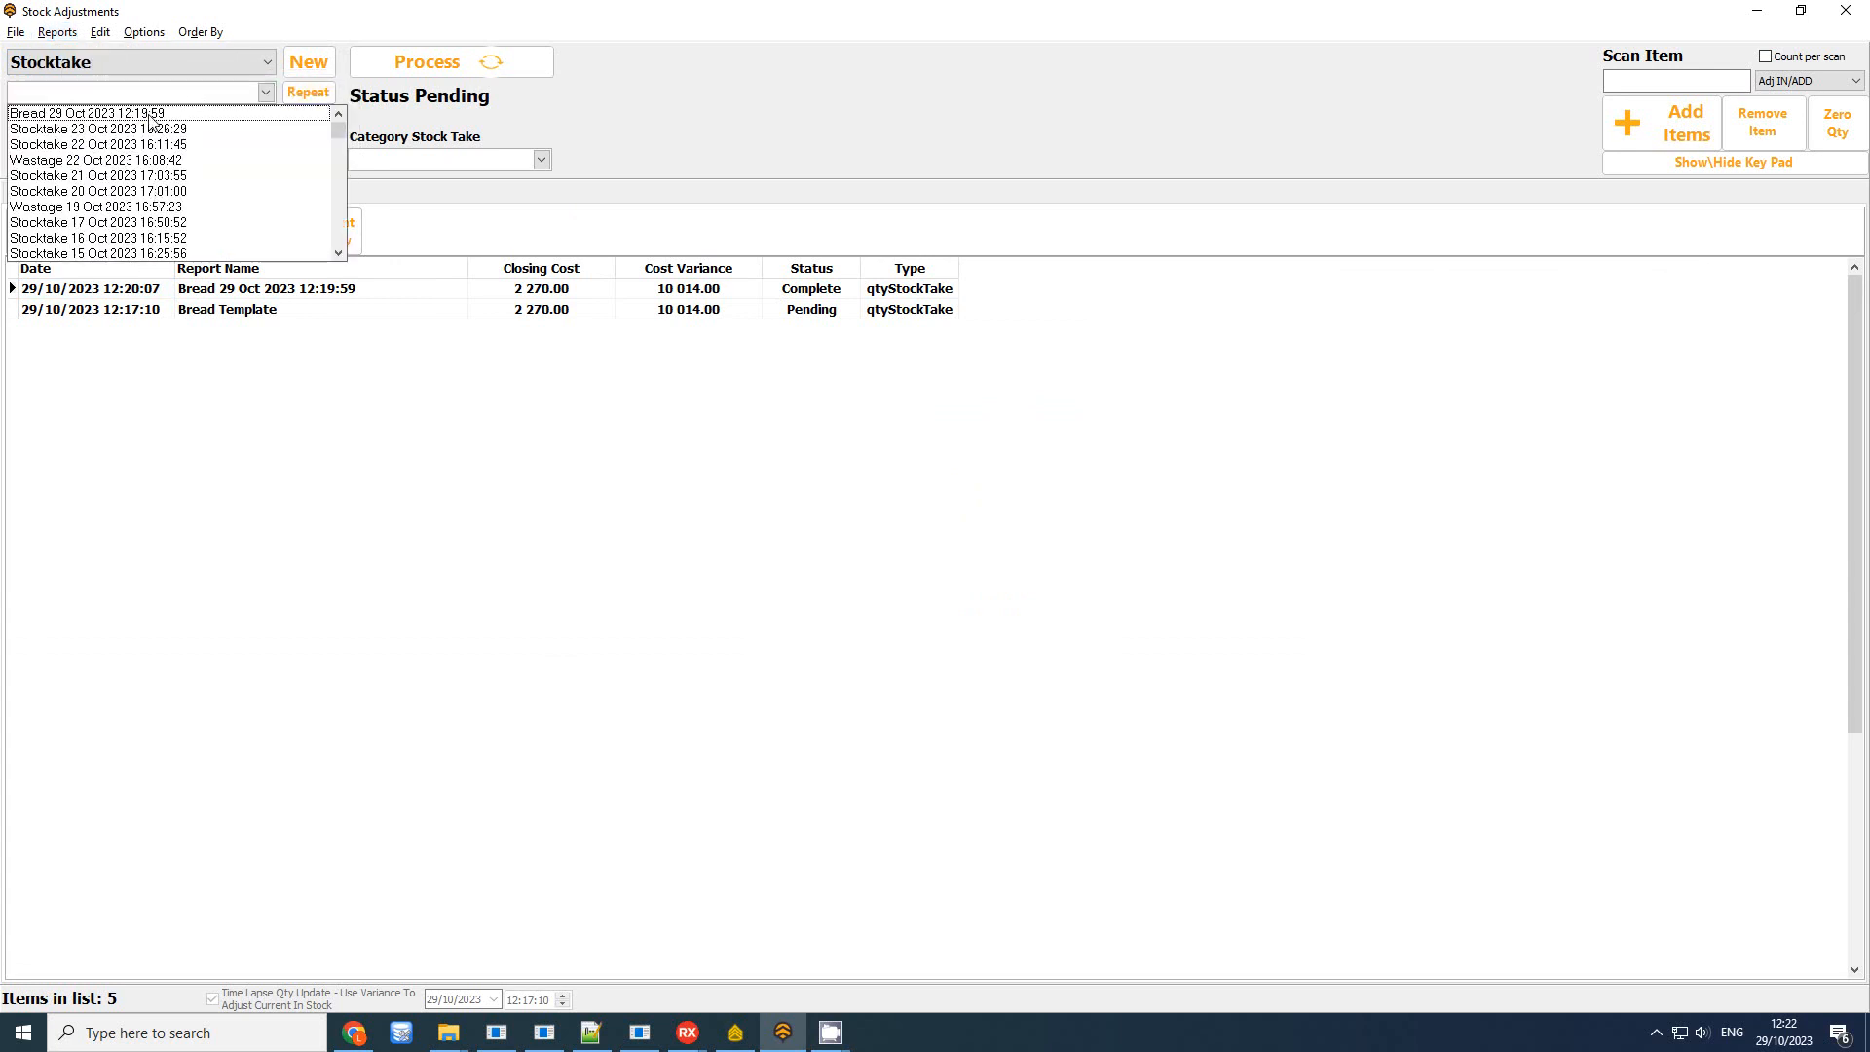
{"action": "left_click", "coordinate": [282, 380]}
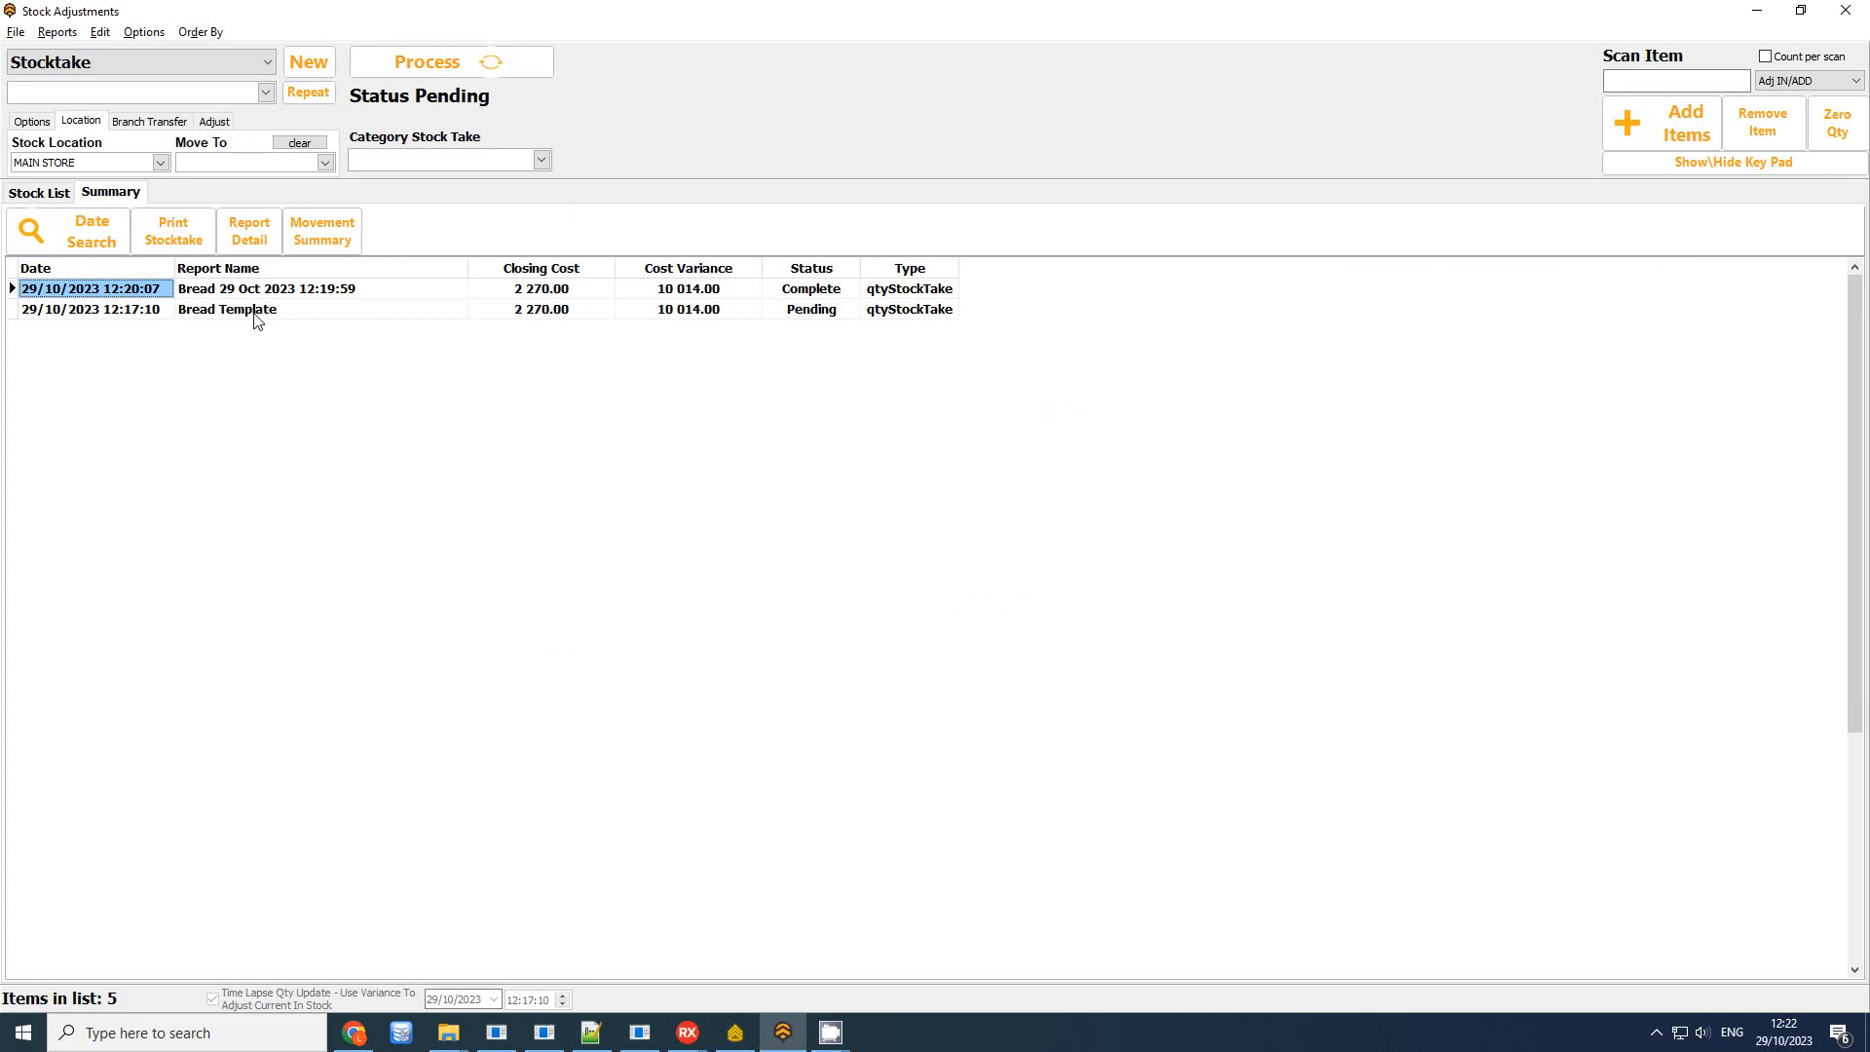
Filter saved stocktakes to Canceled and review the stocktake list
{"action": "left_click", "coordinate": [56, 33]}
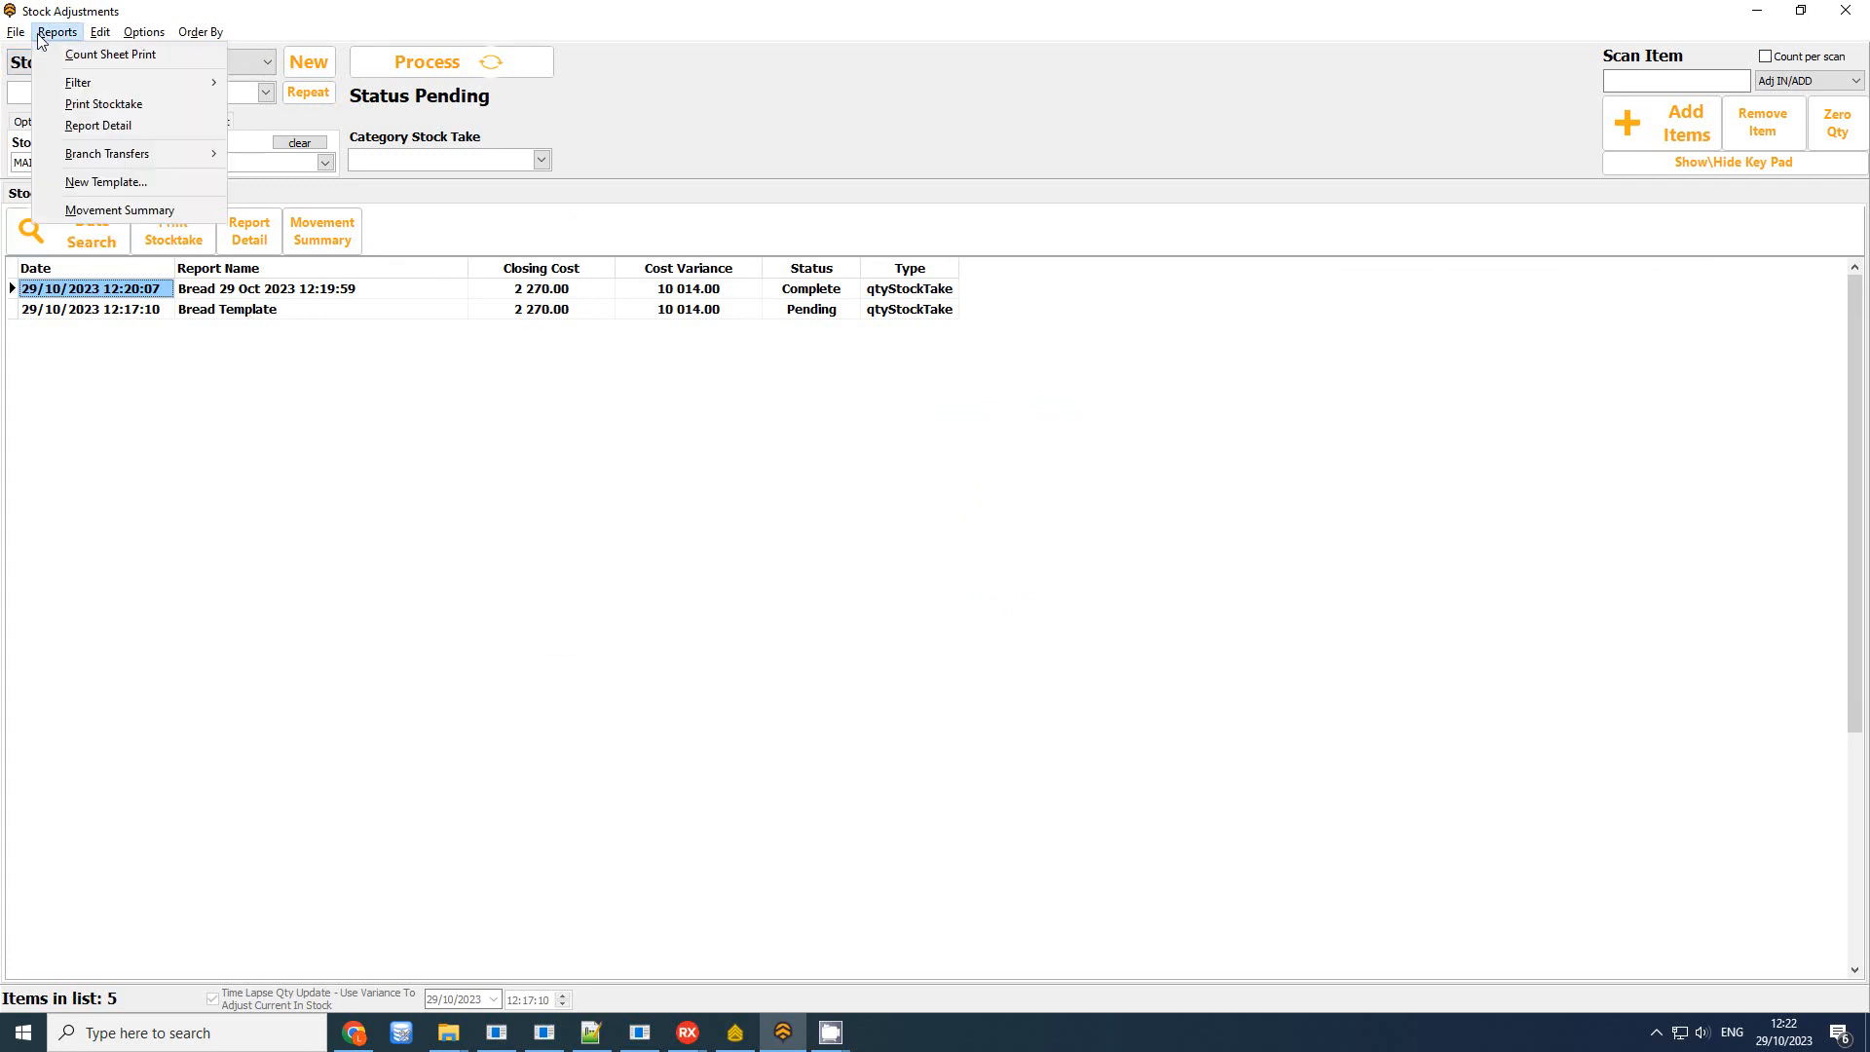
{"action": "mouse_move", "coordinate": [85, 89]}
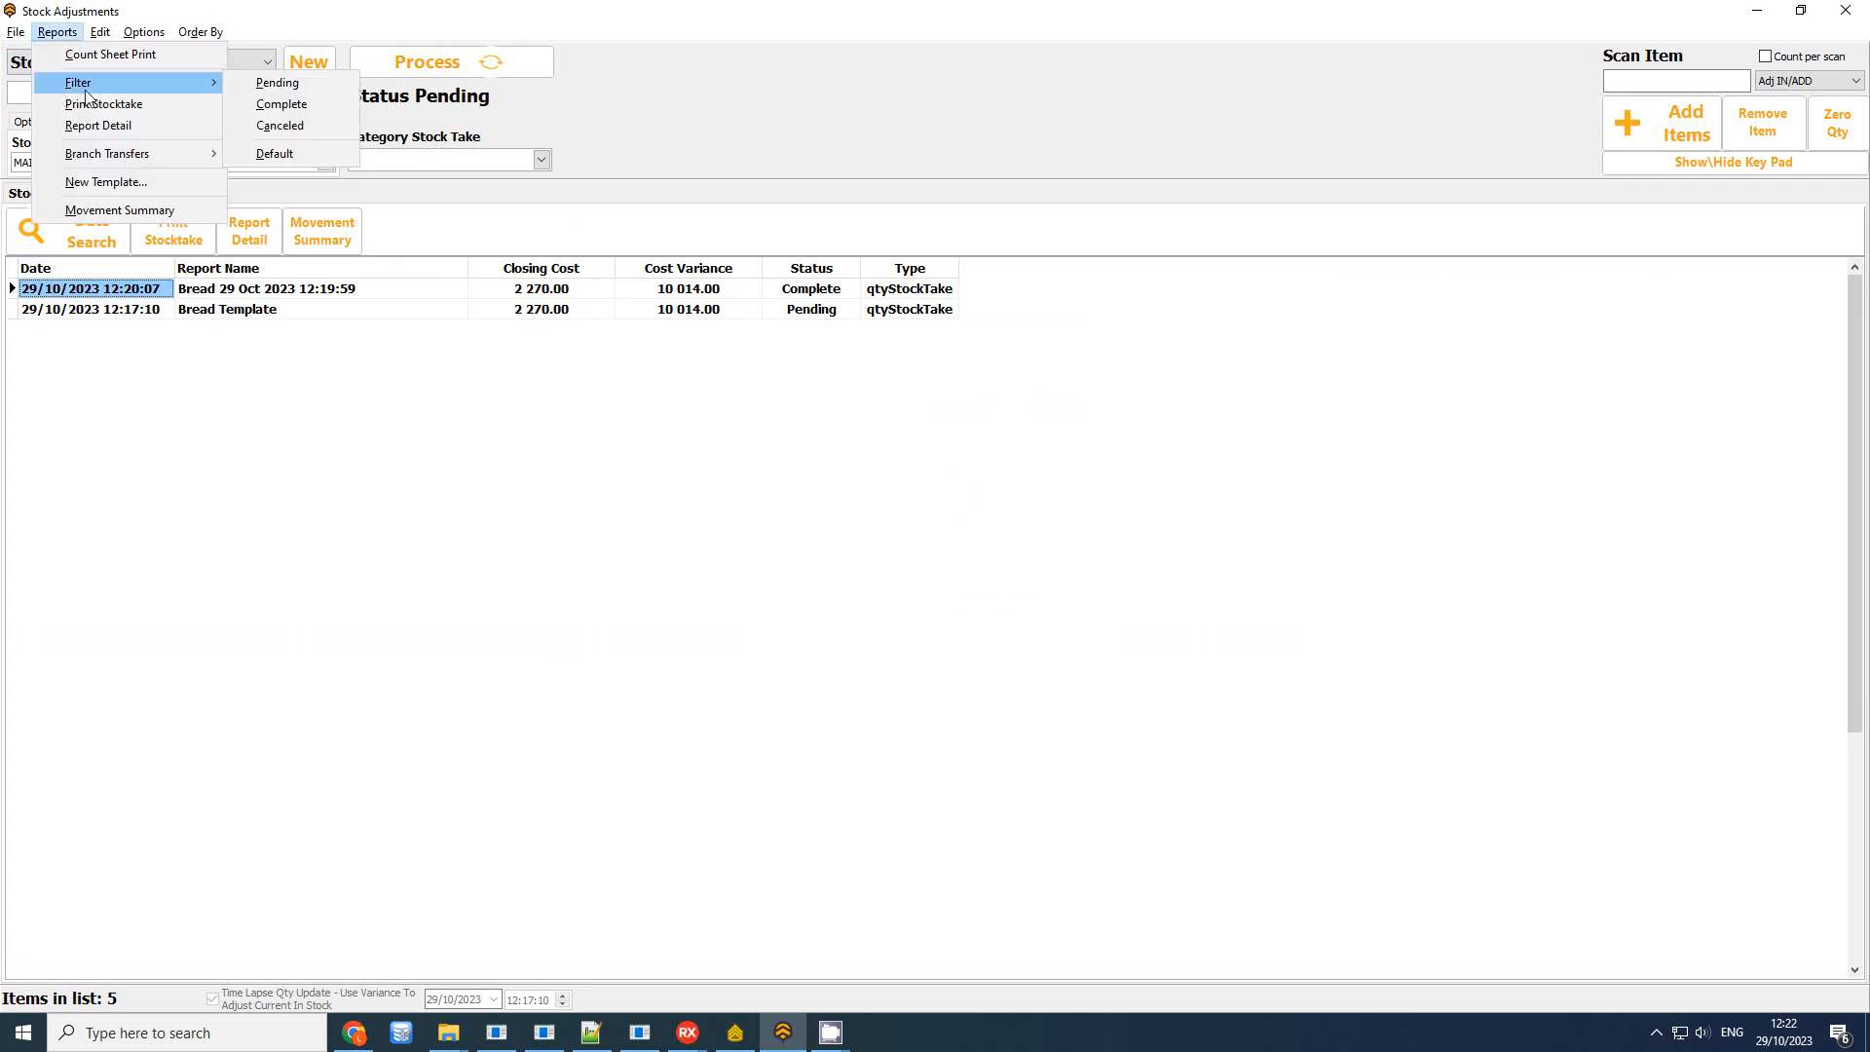
{"action": "left_click", "coordinate": [337, 135]}
{"action": "left_click", "coordinate": [201, 97]}
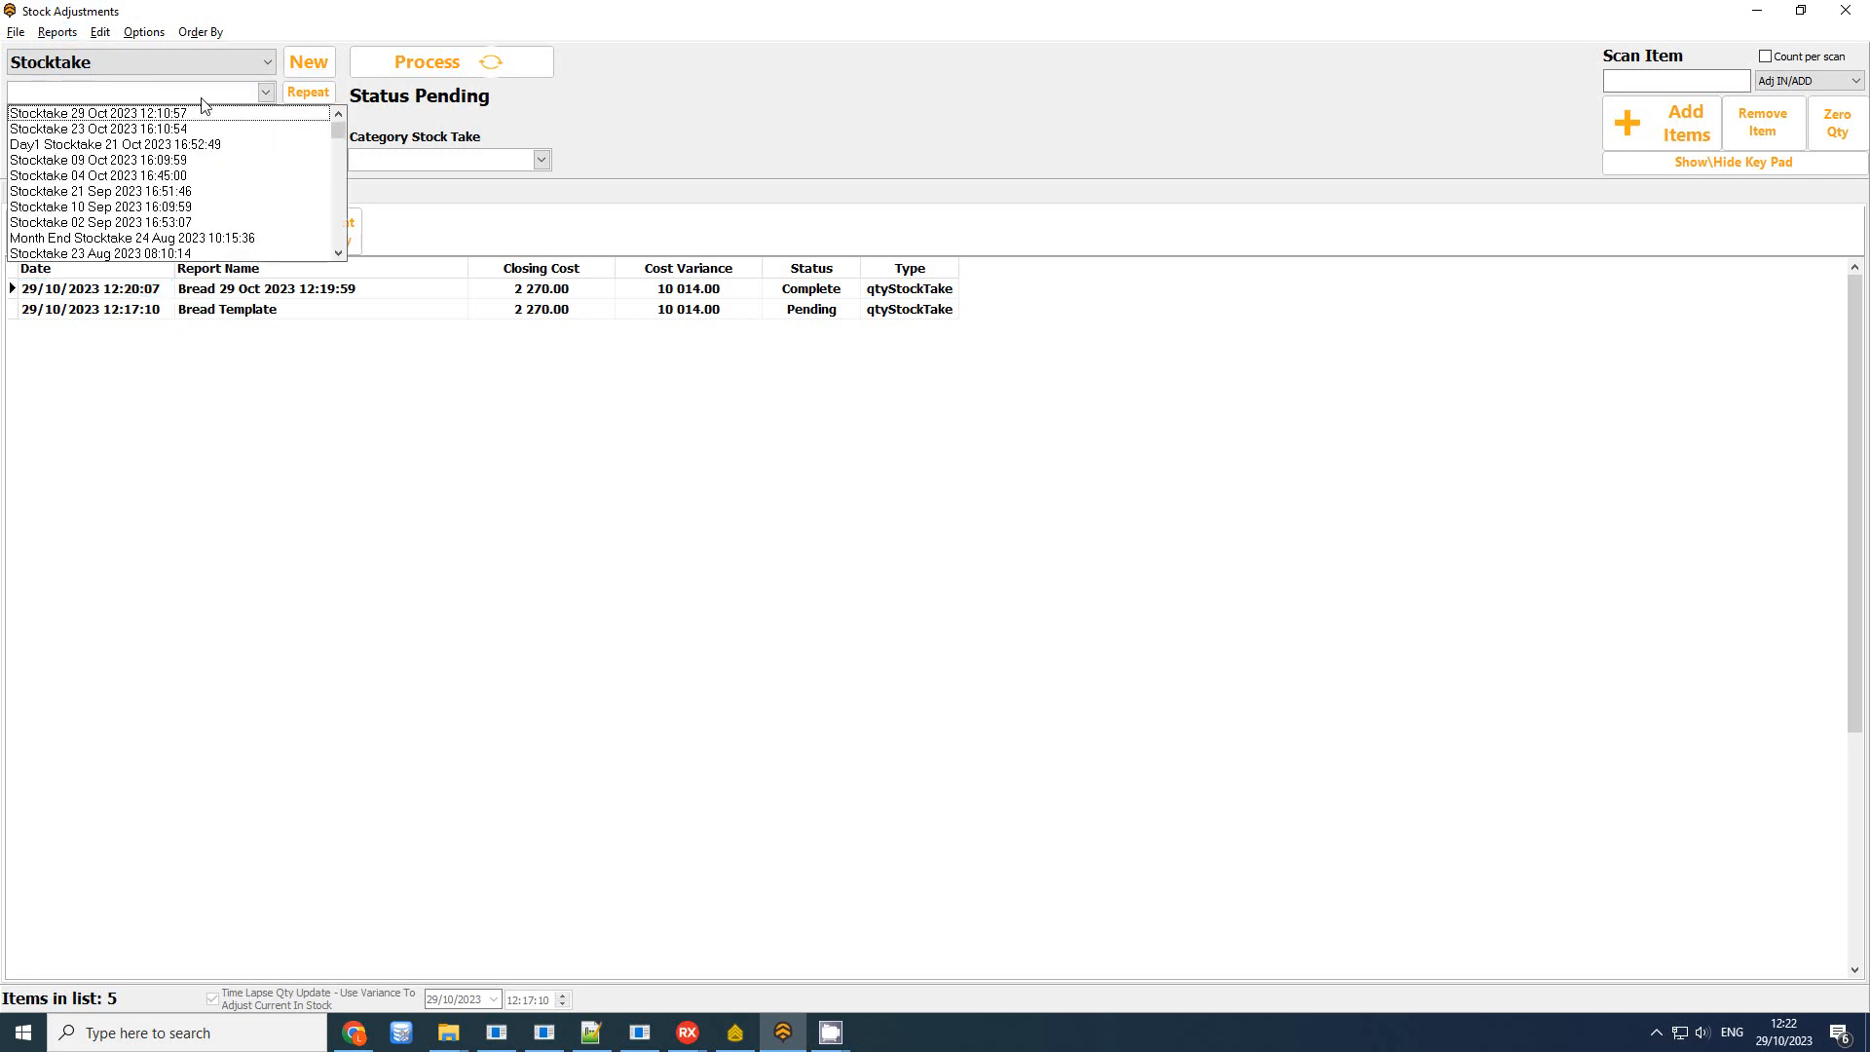
Reset the stocktake list filter to Default and review the list again
{"action": "left_click", "coordinate": [57, 32]}
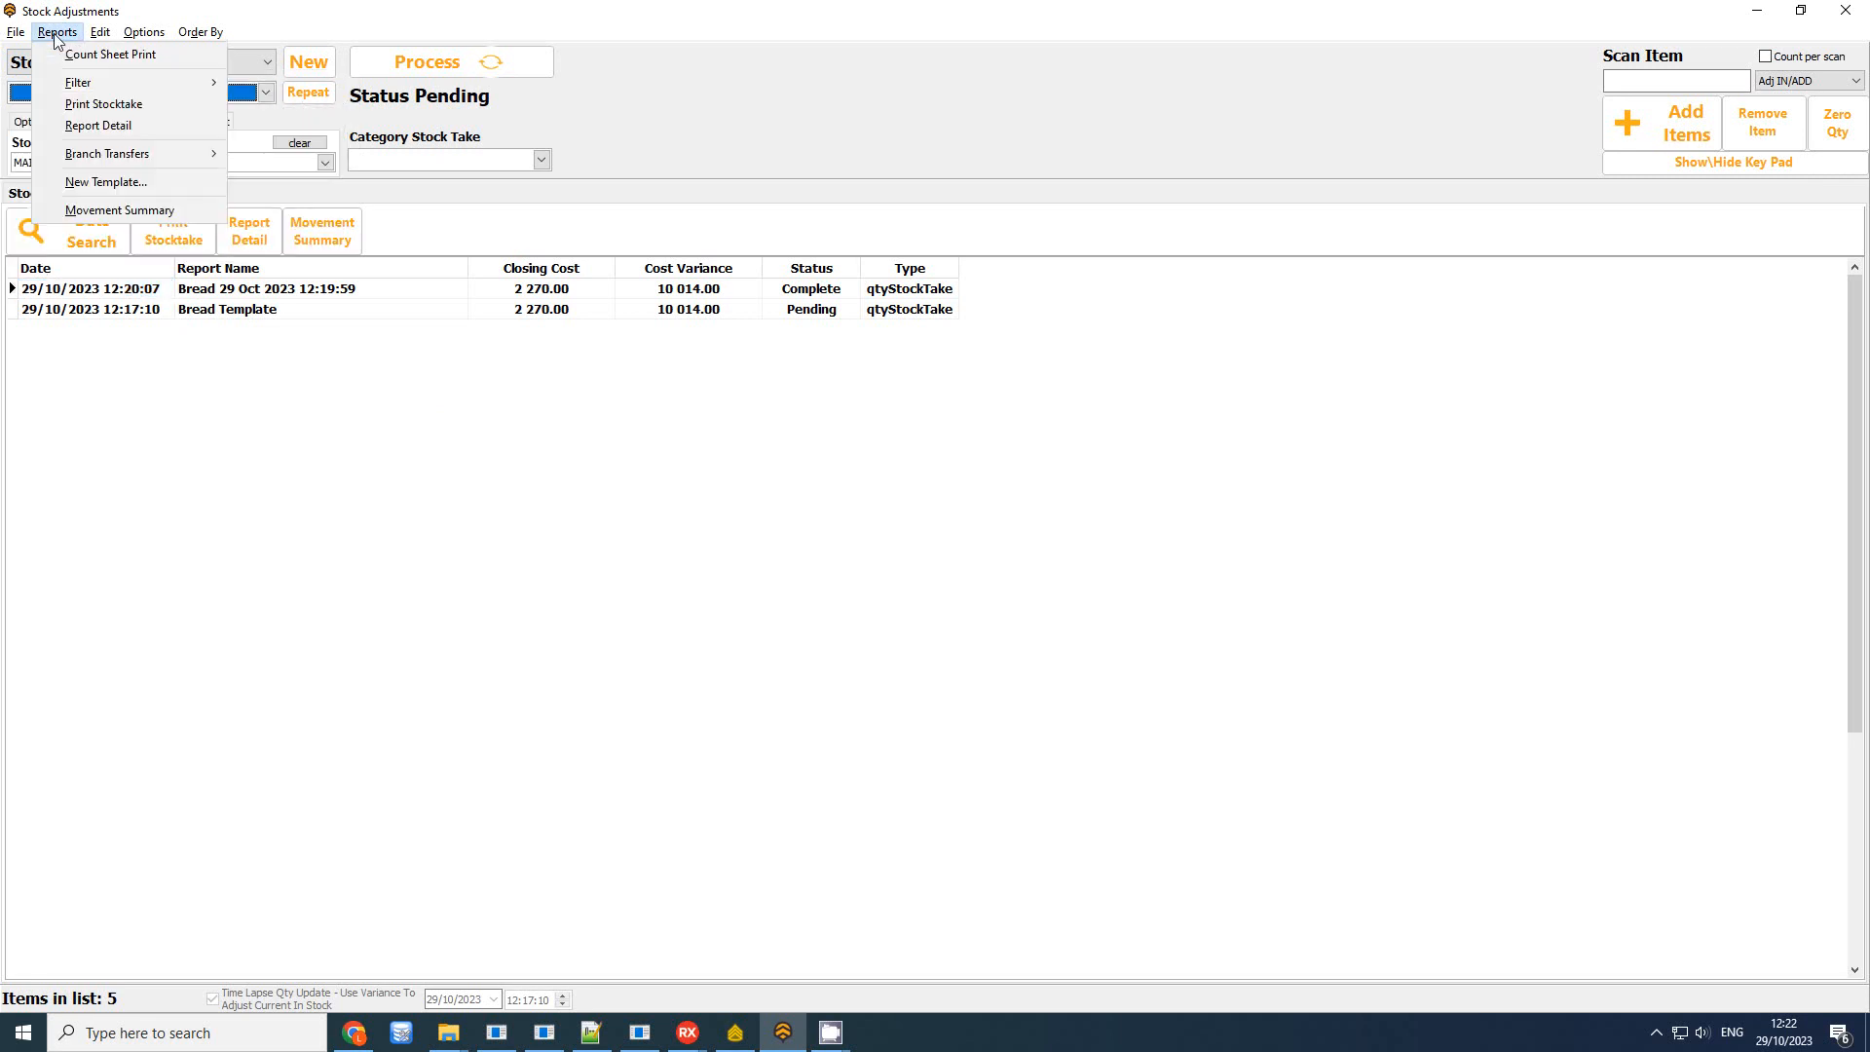
{"action": "mouse_move", "coordinate": [187, 82]}
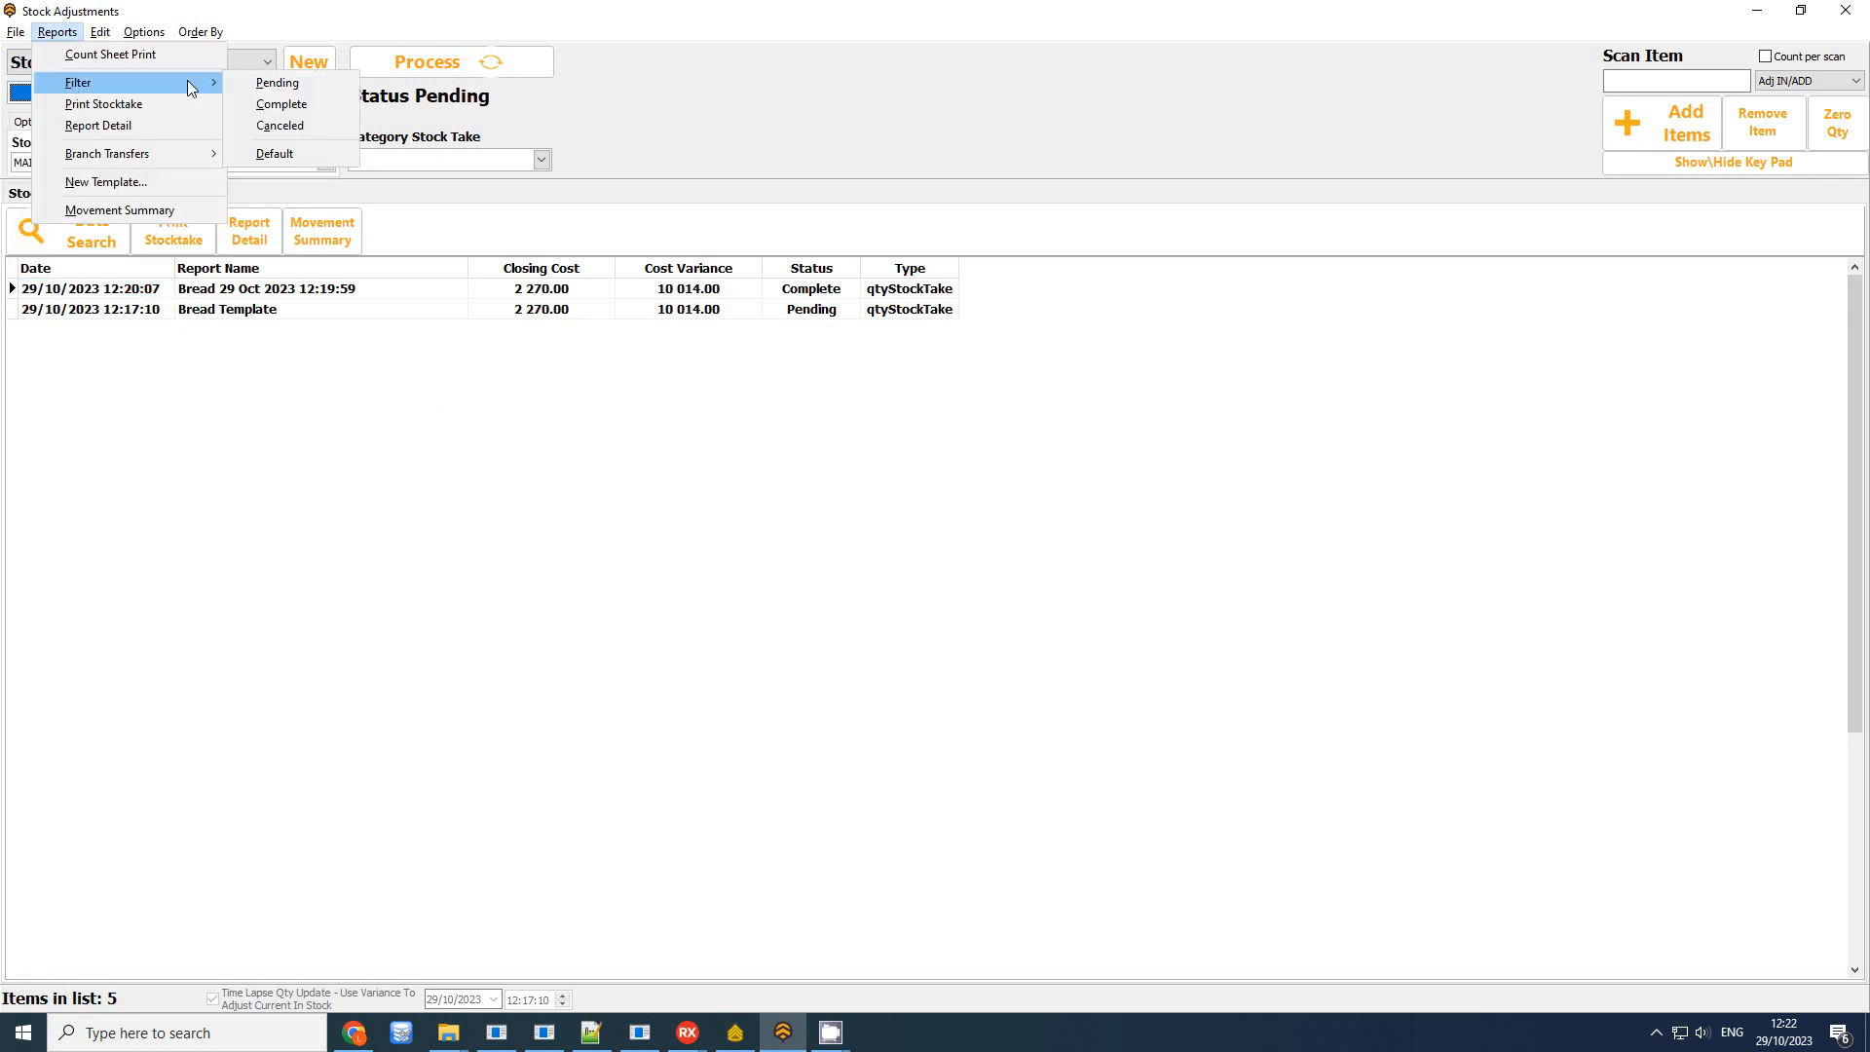
{"action": "left_click", "coordinate": [321, 165]}
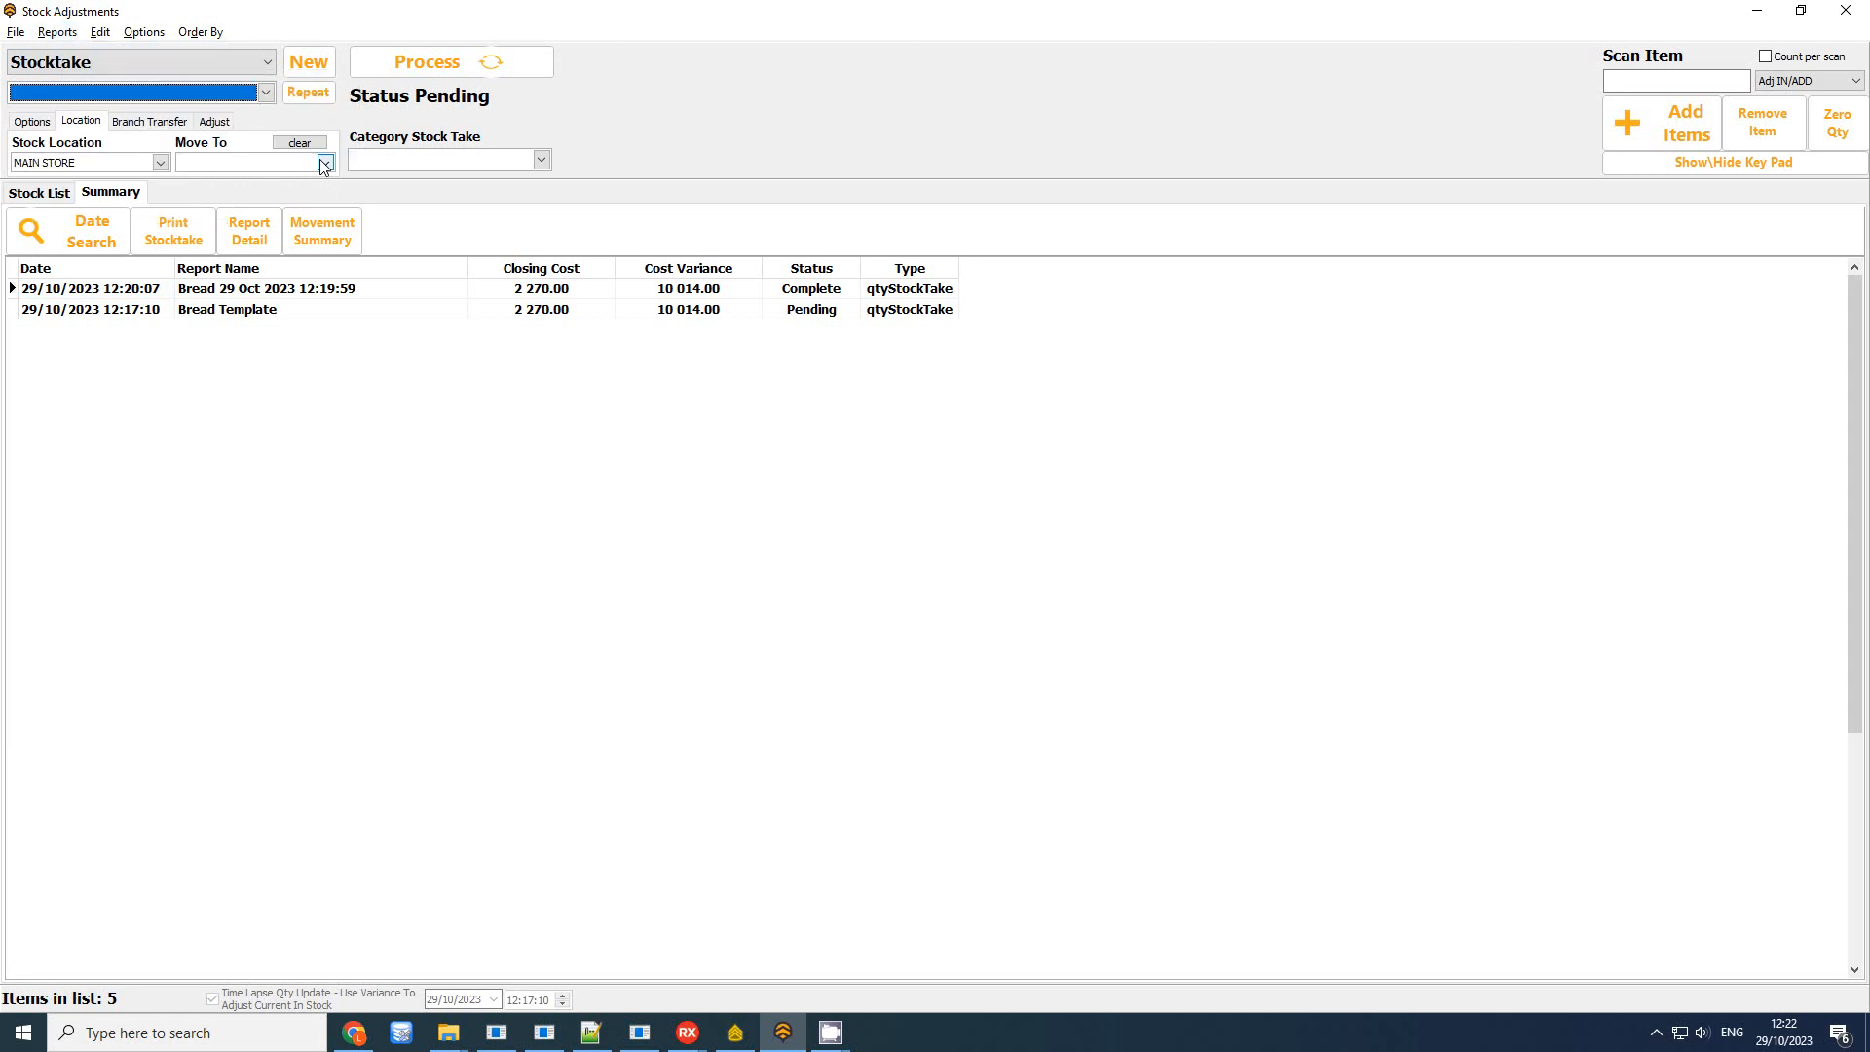
{"action": "left_click", "coordinate": [148, 91]}
{"action": "left_click", "coordinate": [136, 96]}
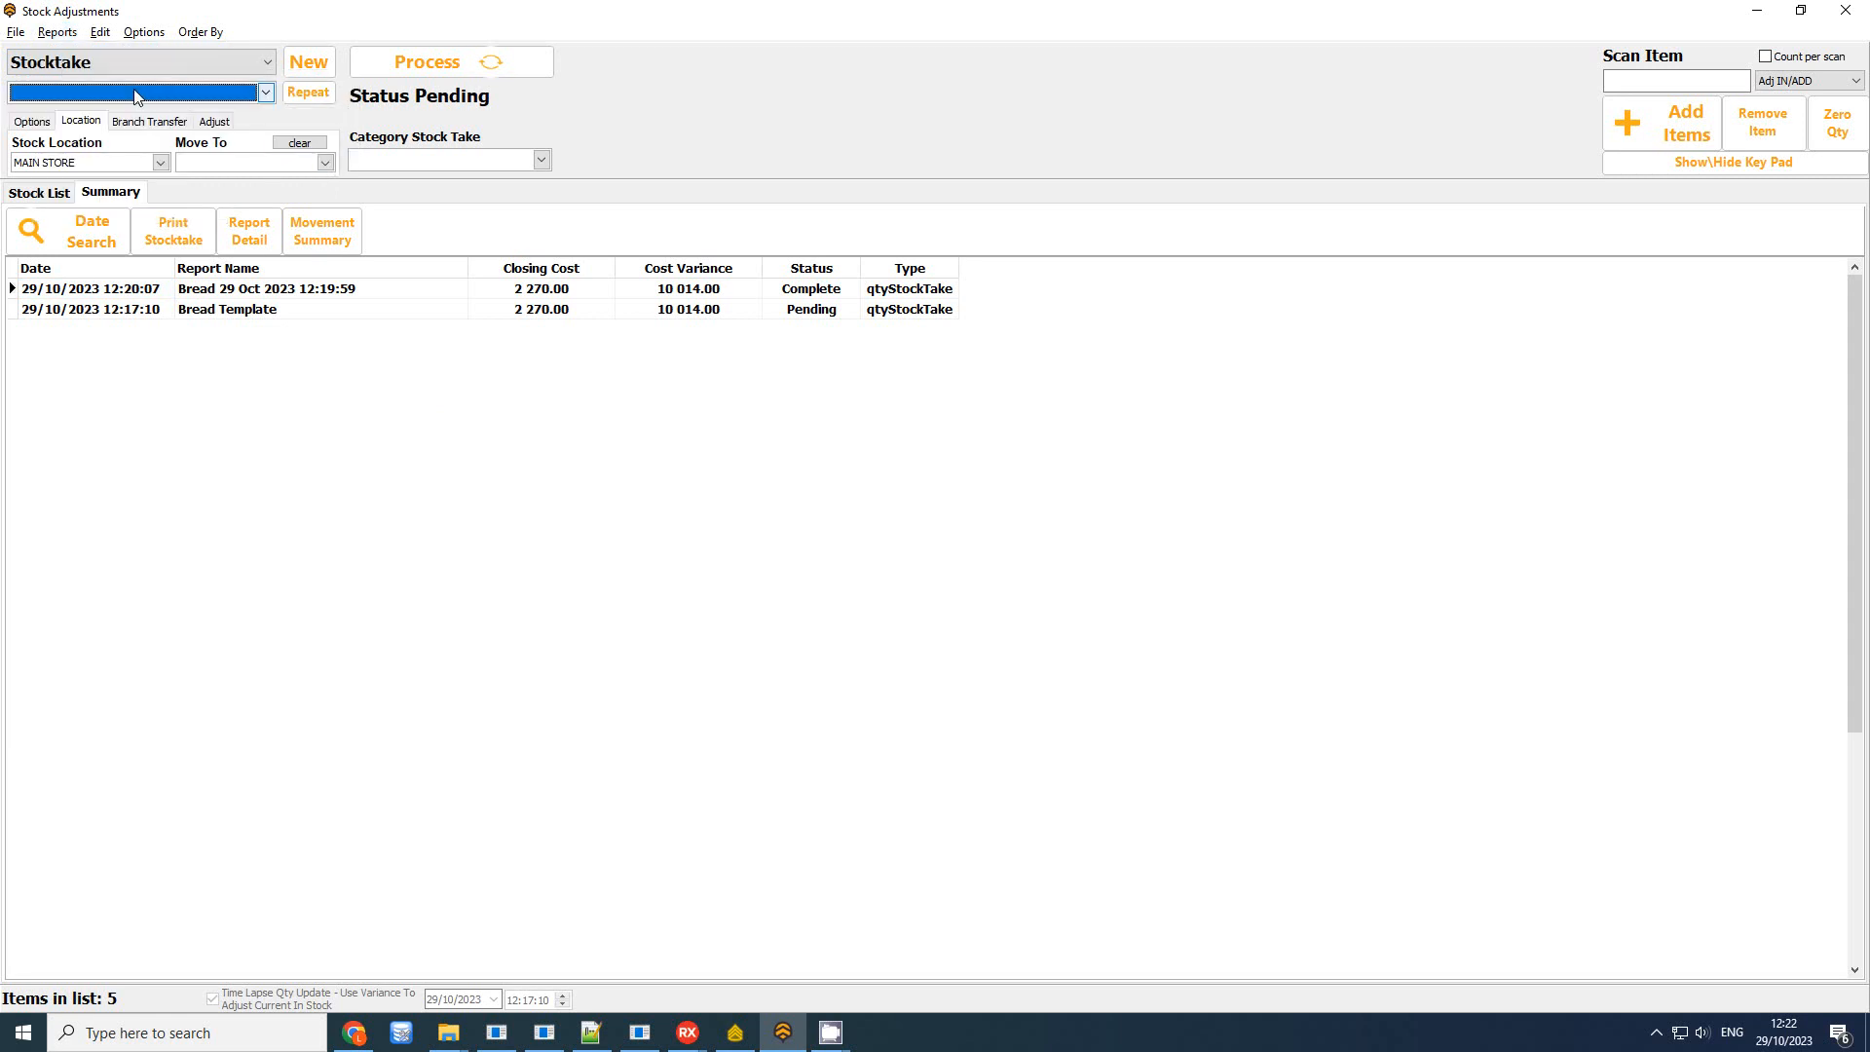
{"action": "left_click", "coordinate": [58, 32]}
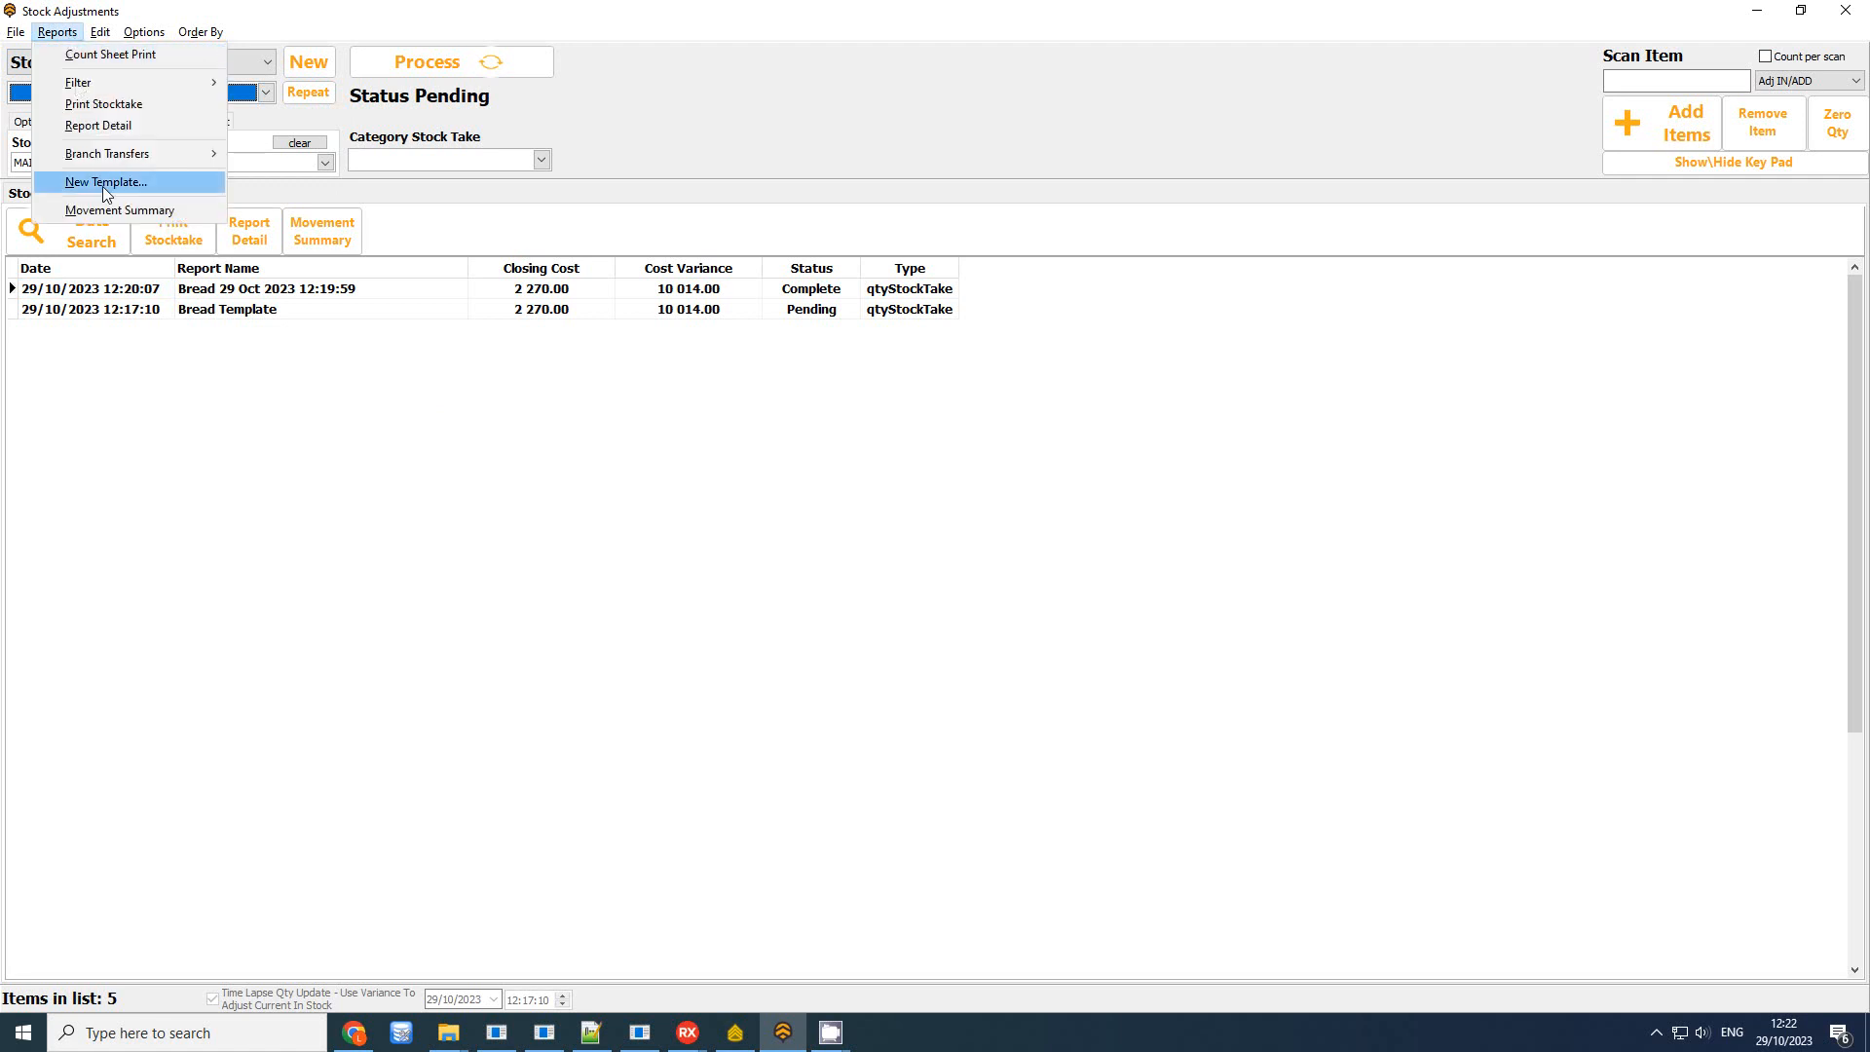
Create a new stocktake template named 'Cleaning Material'
{"action": "left_click", "coordinate": [151, 185]}
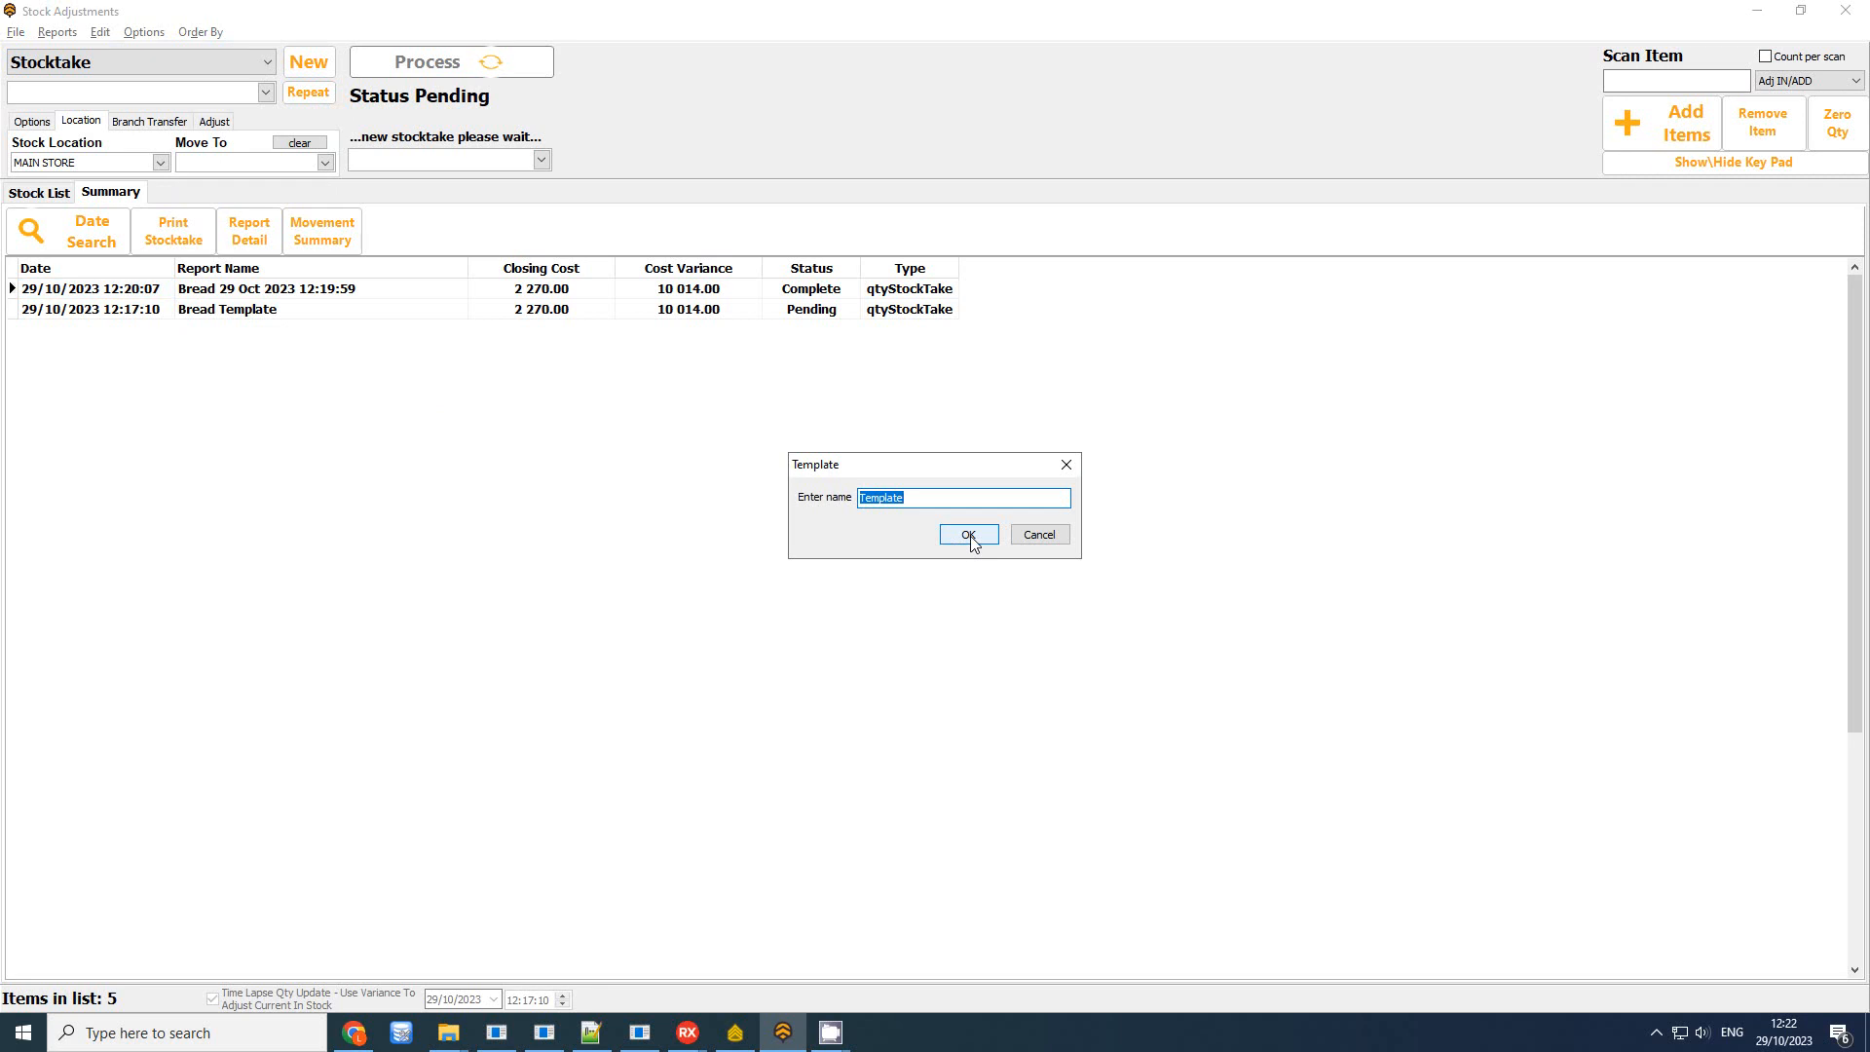
{"action": "type", "text": "C"}
{"action": "type", "text": "leaning Material"}
{"action": "left_click", "coordinate": [968, 535]}
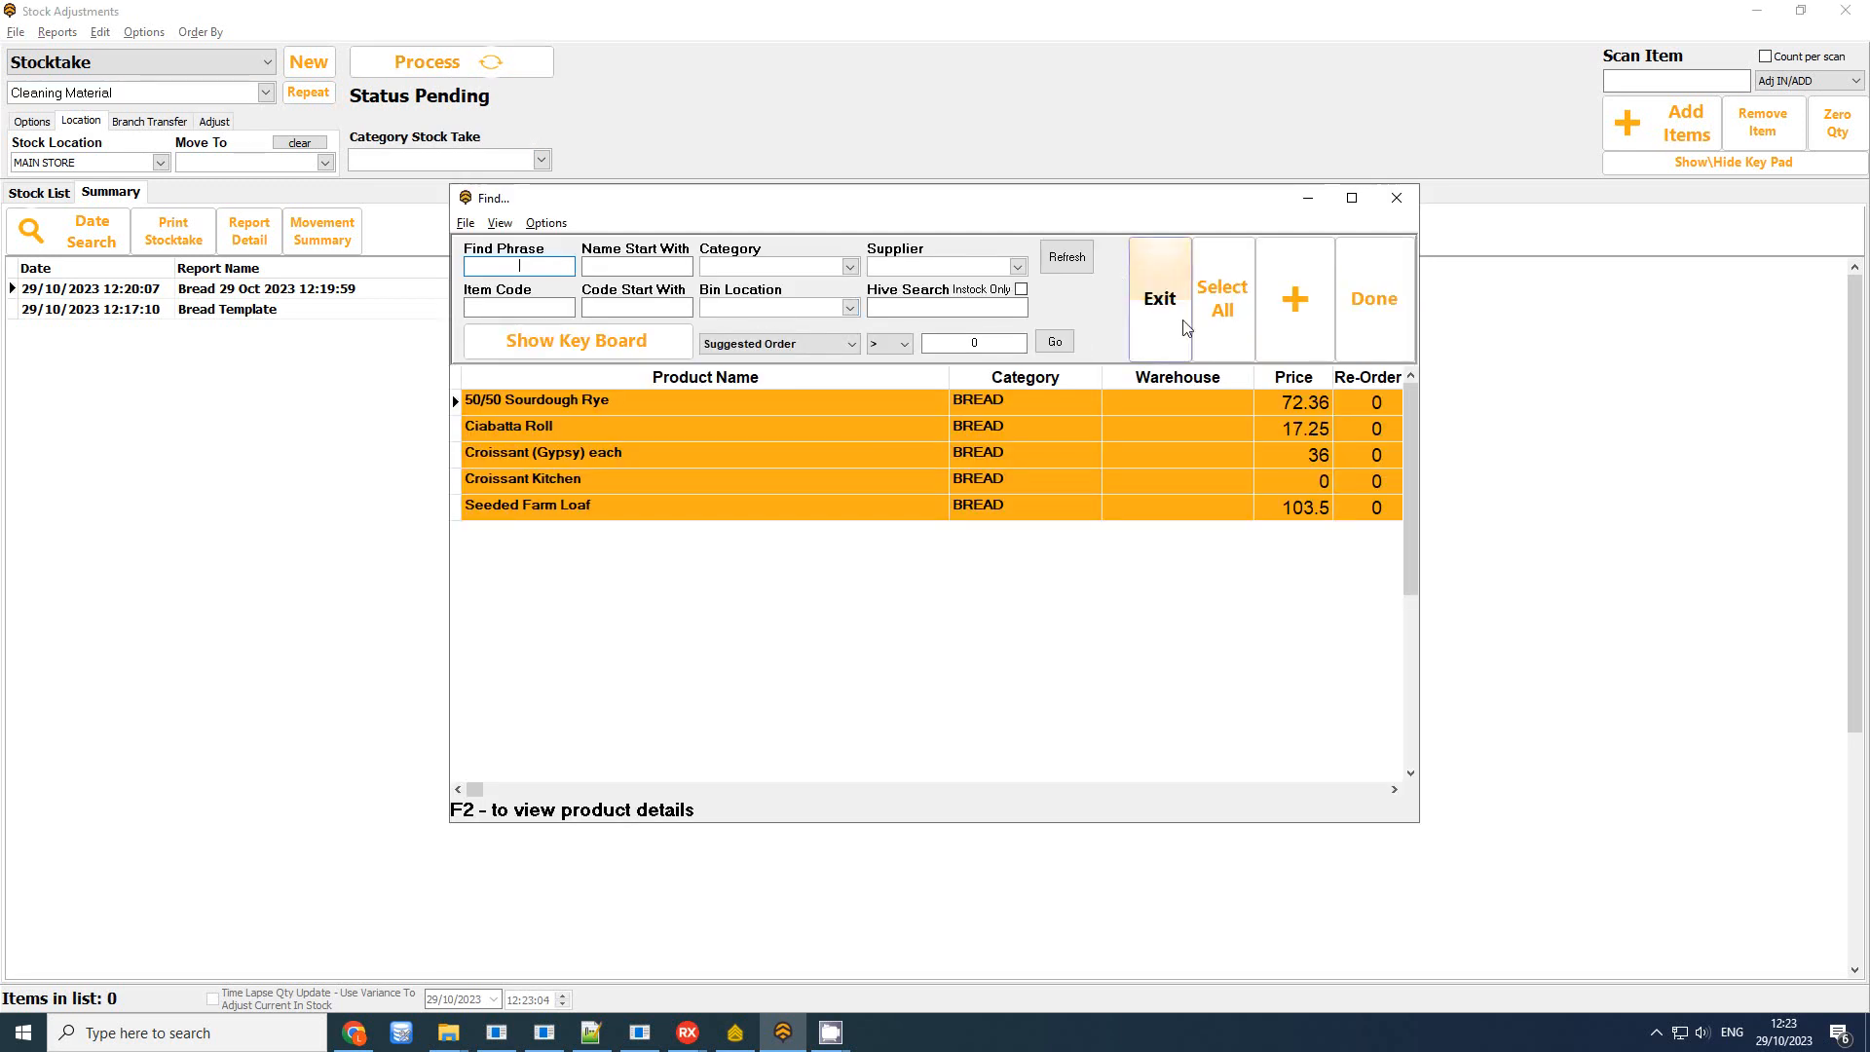
Add all products in the CLEANING category to the template
{"action": "left_click", "coordinate": [791, 268]}
{"action": "type", "text": "cl"}
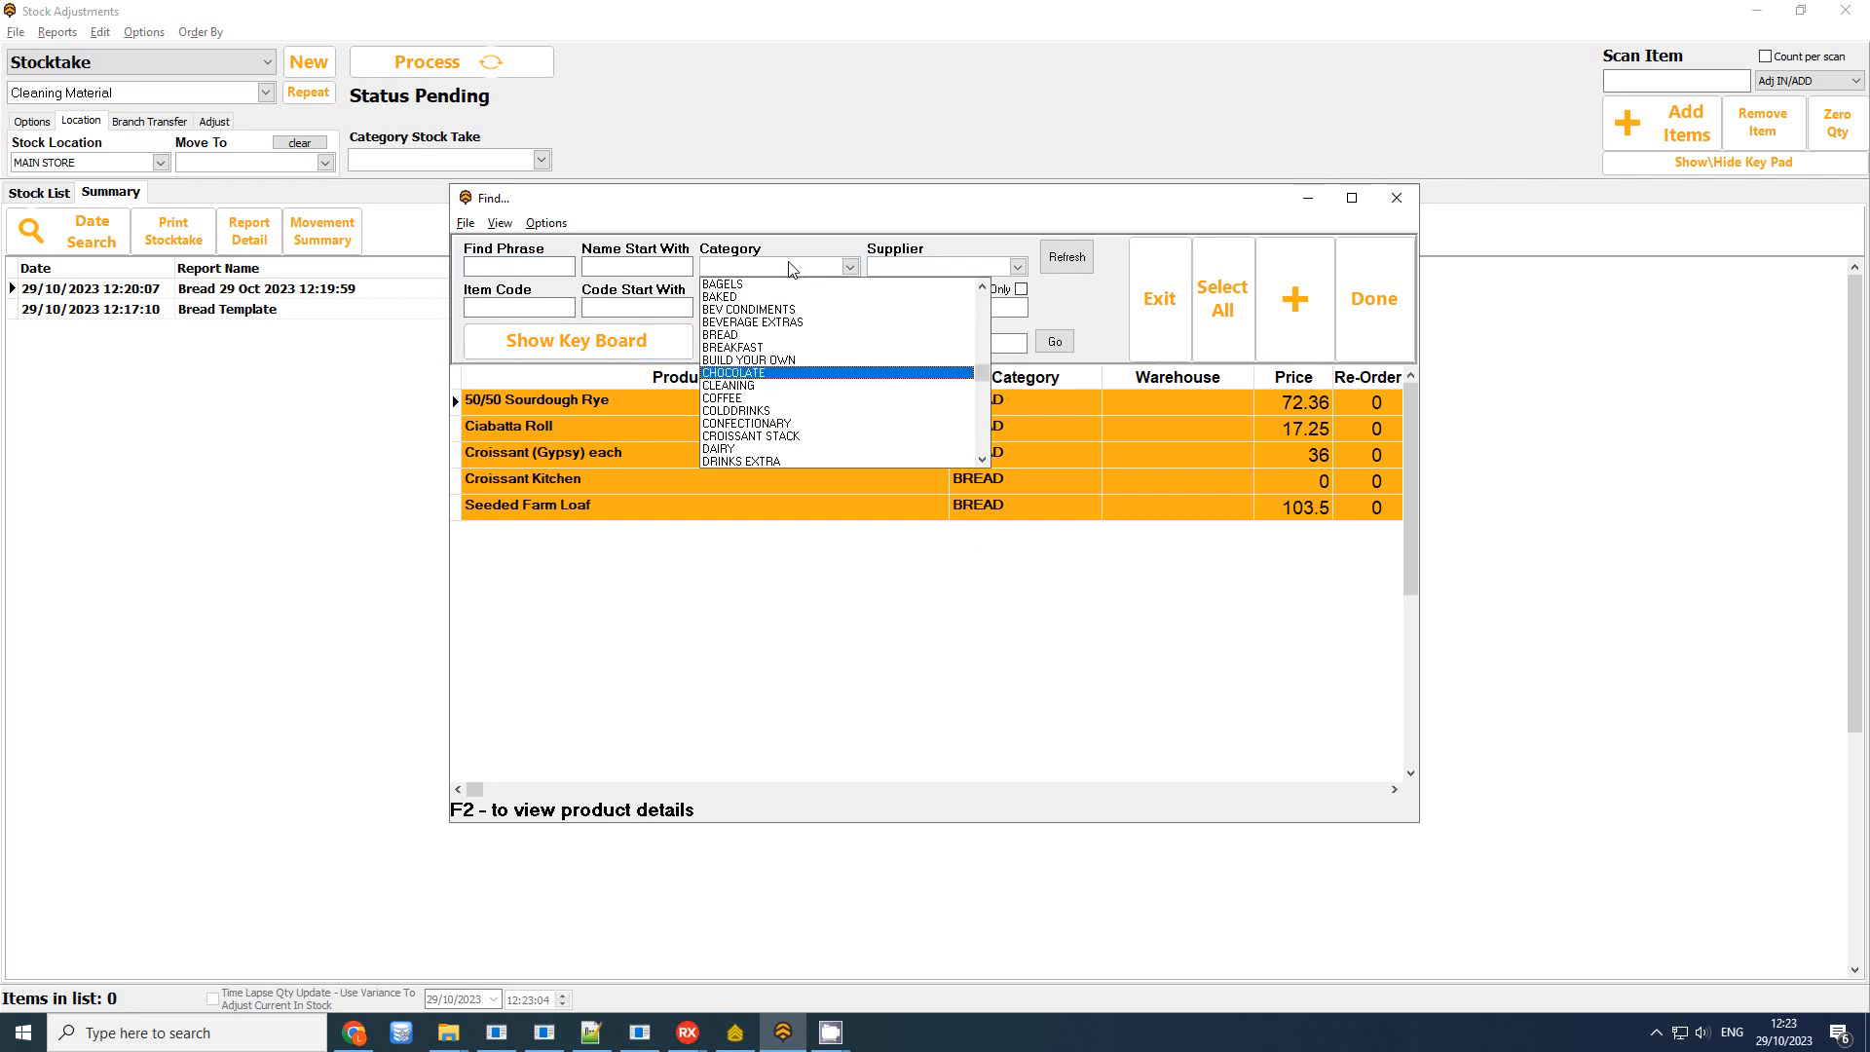
{"action": "key", "text": "Return"}
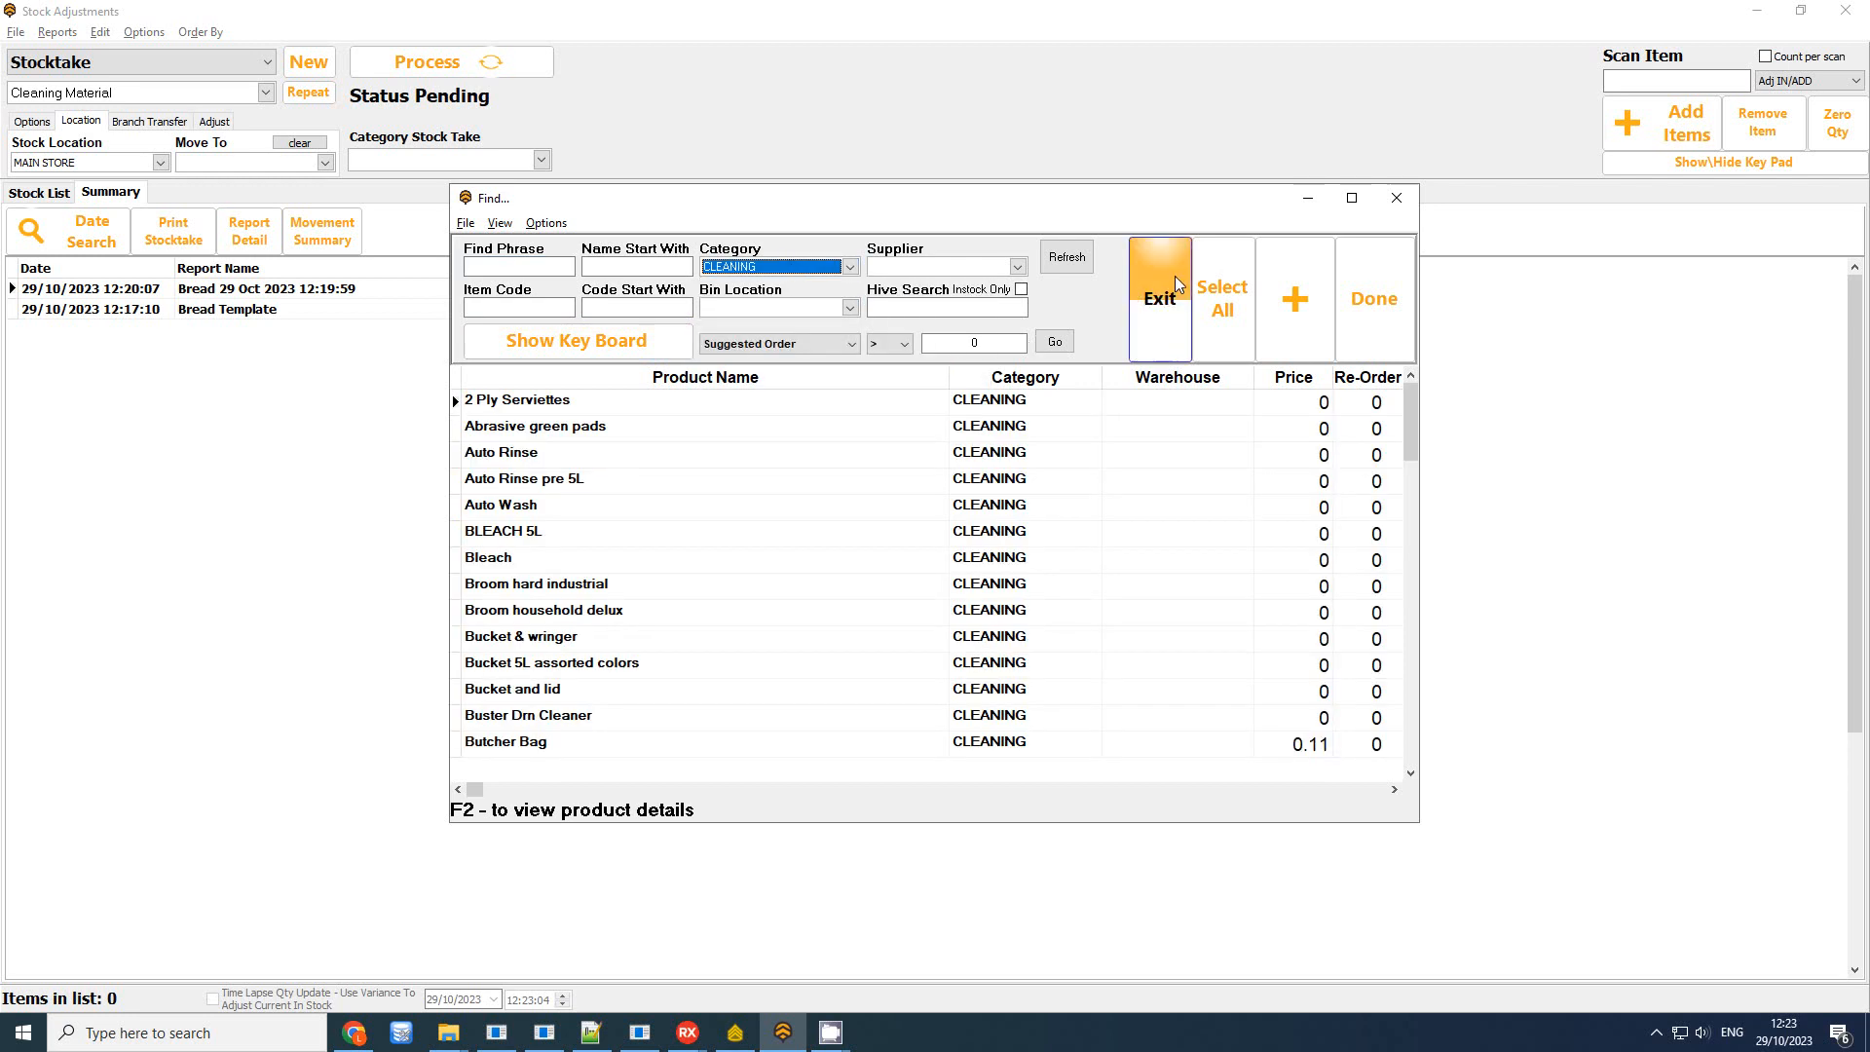
{"action": "left_click", "coordinate": [1222, 298]}
{"action": "left_click", "coordinate": [1374, 302]}
{"action": "left_click", "coordinate": [1005, 547]}
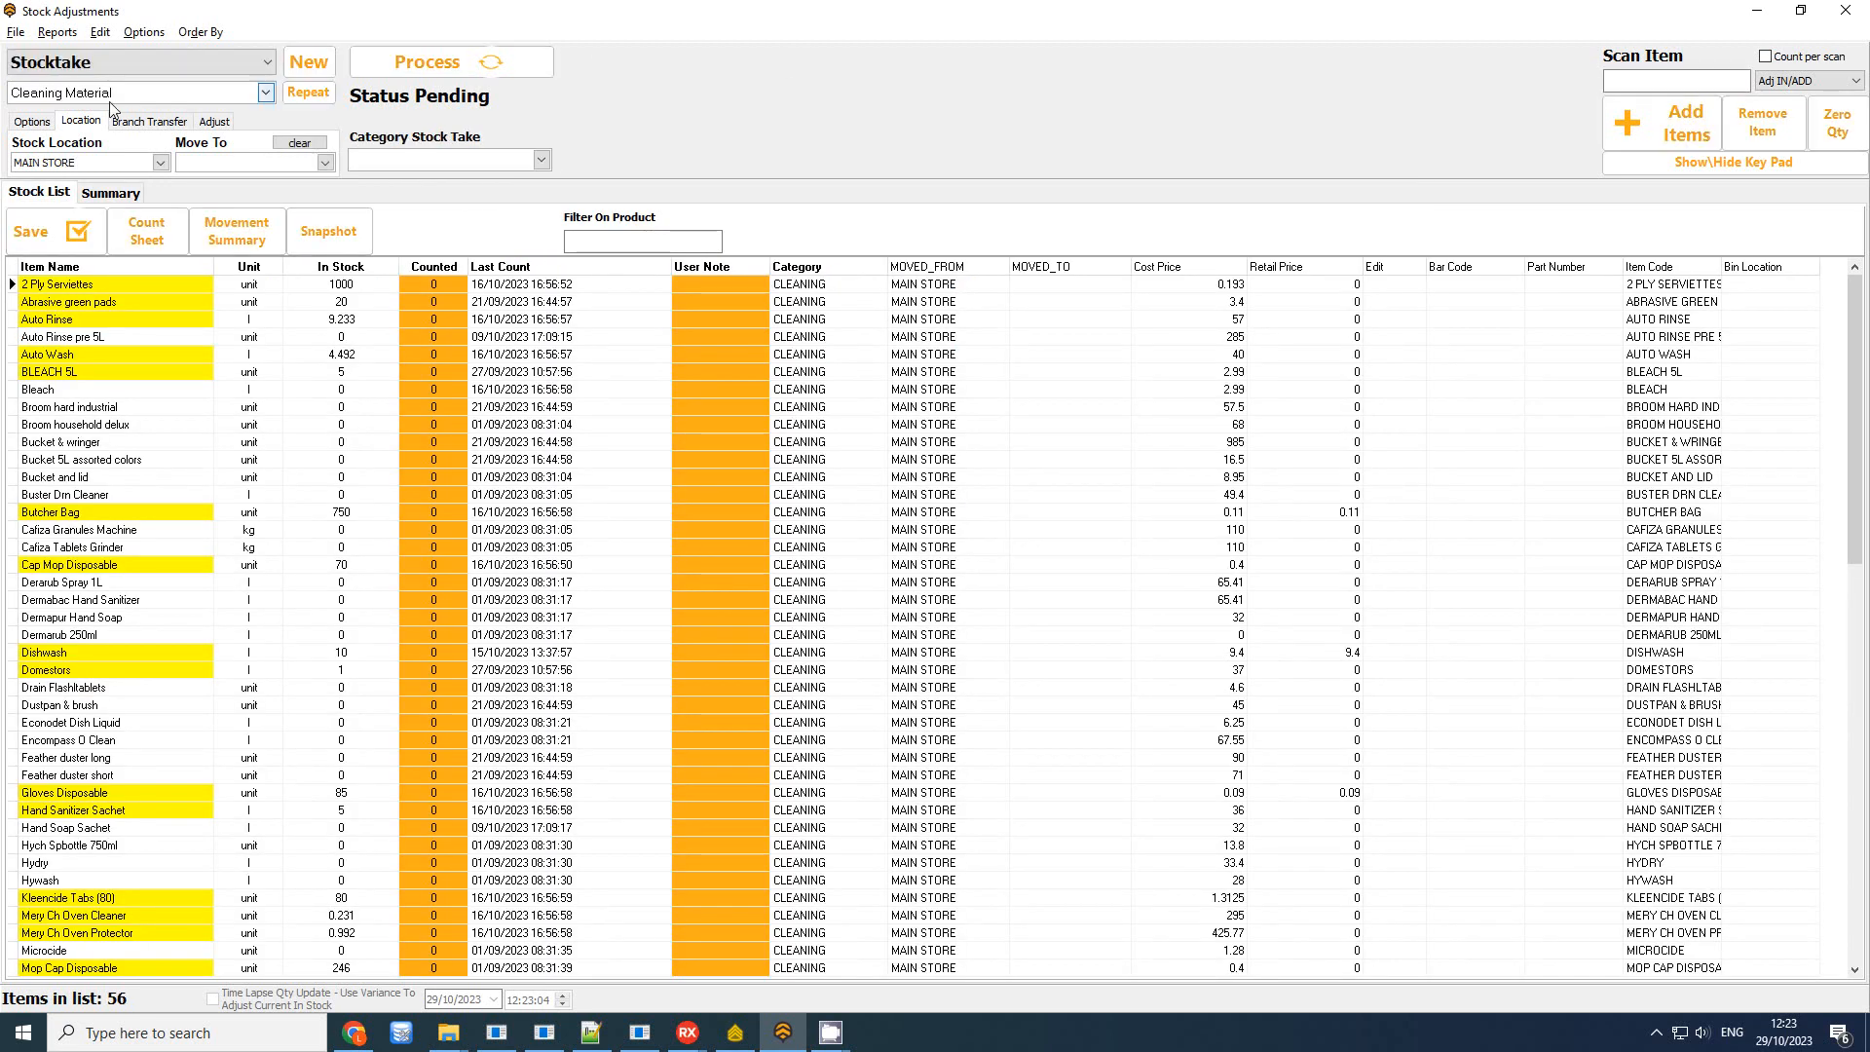
Rename the Cleaning Material stocktake to 'Cleaning Material Template'
{"action": "left_click", "coordinate": [108, 96]}
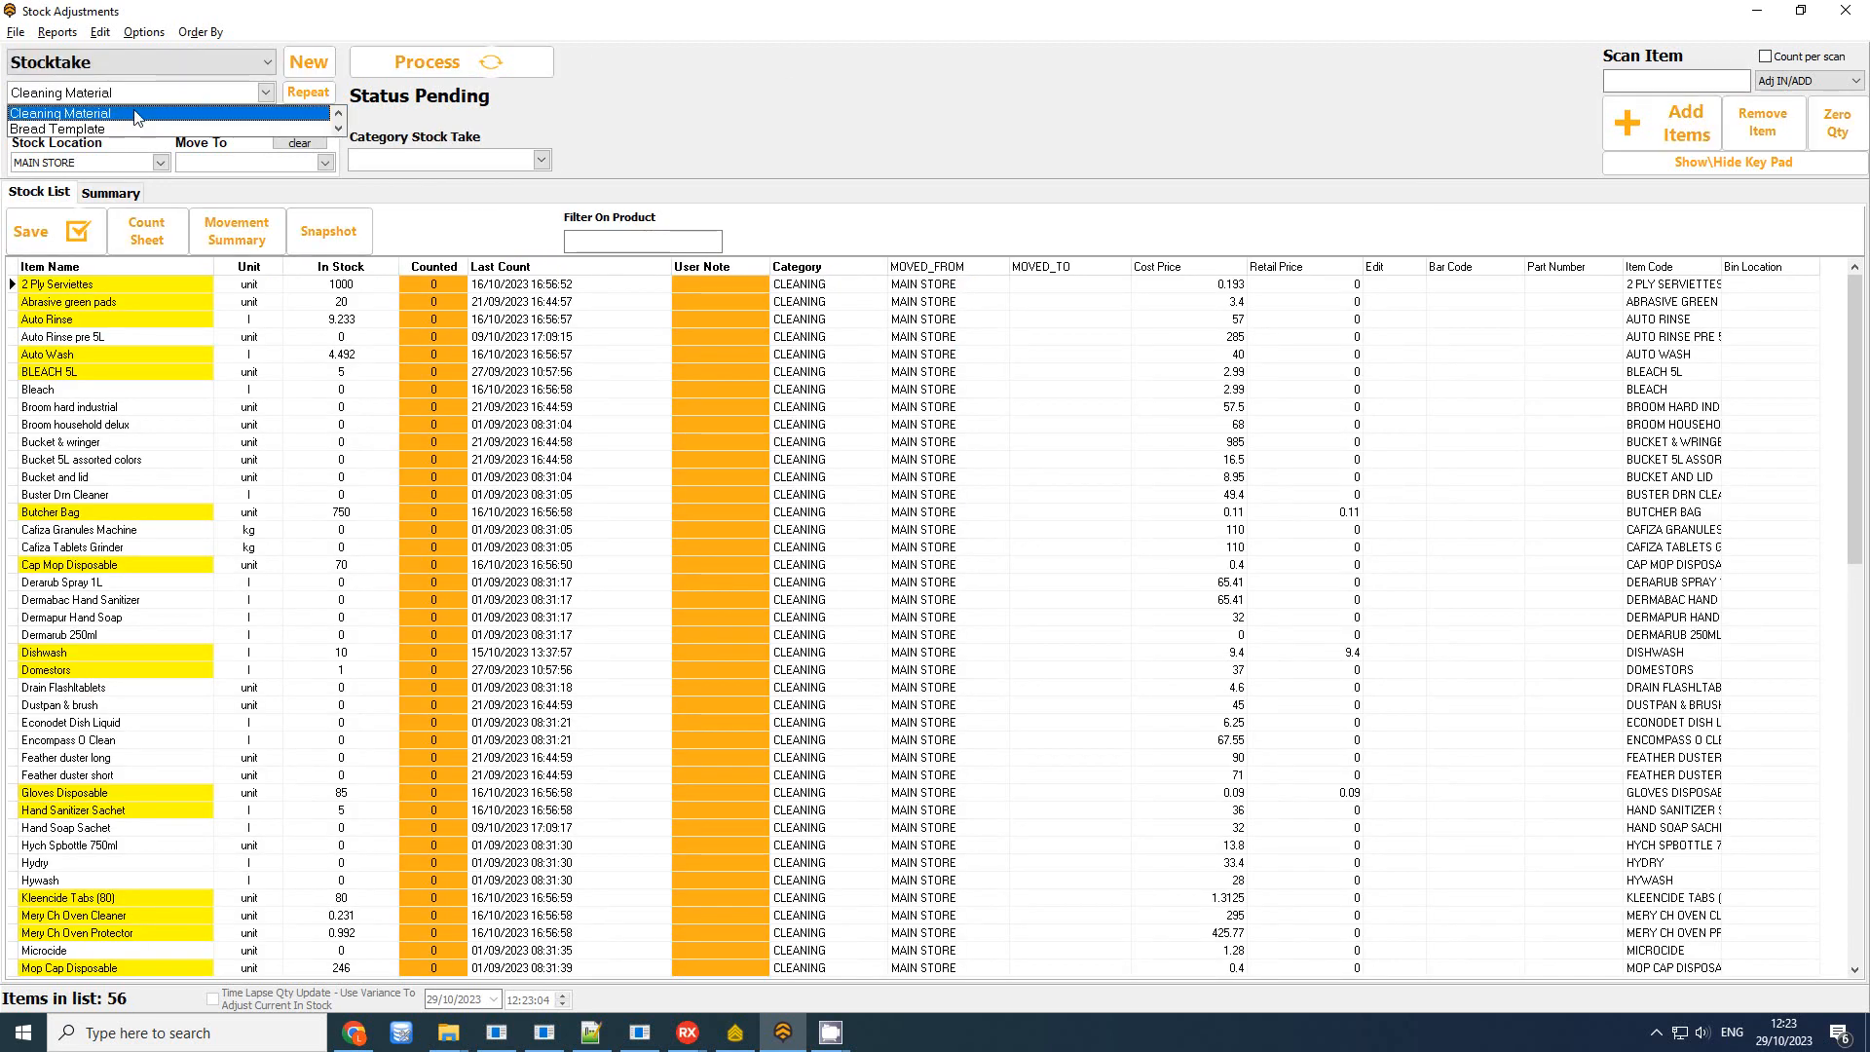
{"action": "left_click", "coordinate": [136, 113]}
{"action": "left_click", "coordinate": [99, 37]}
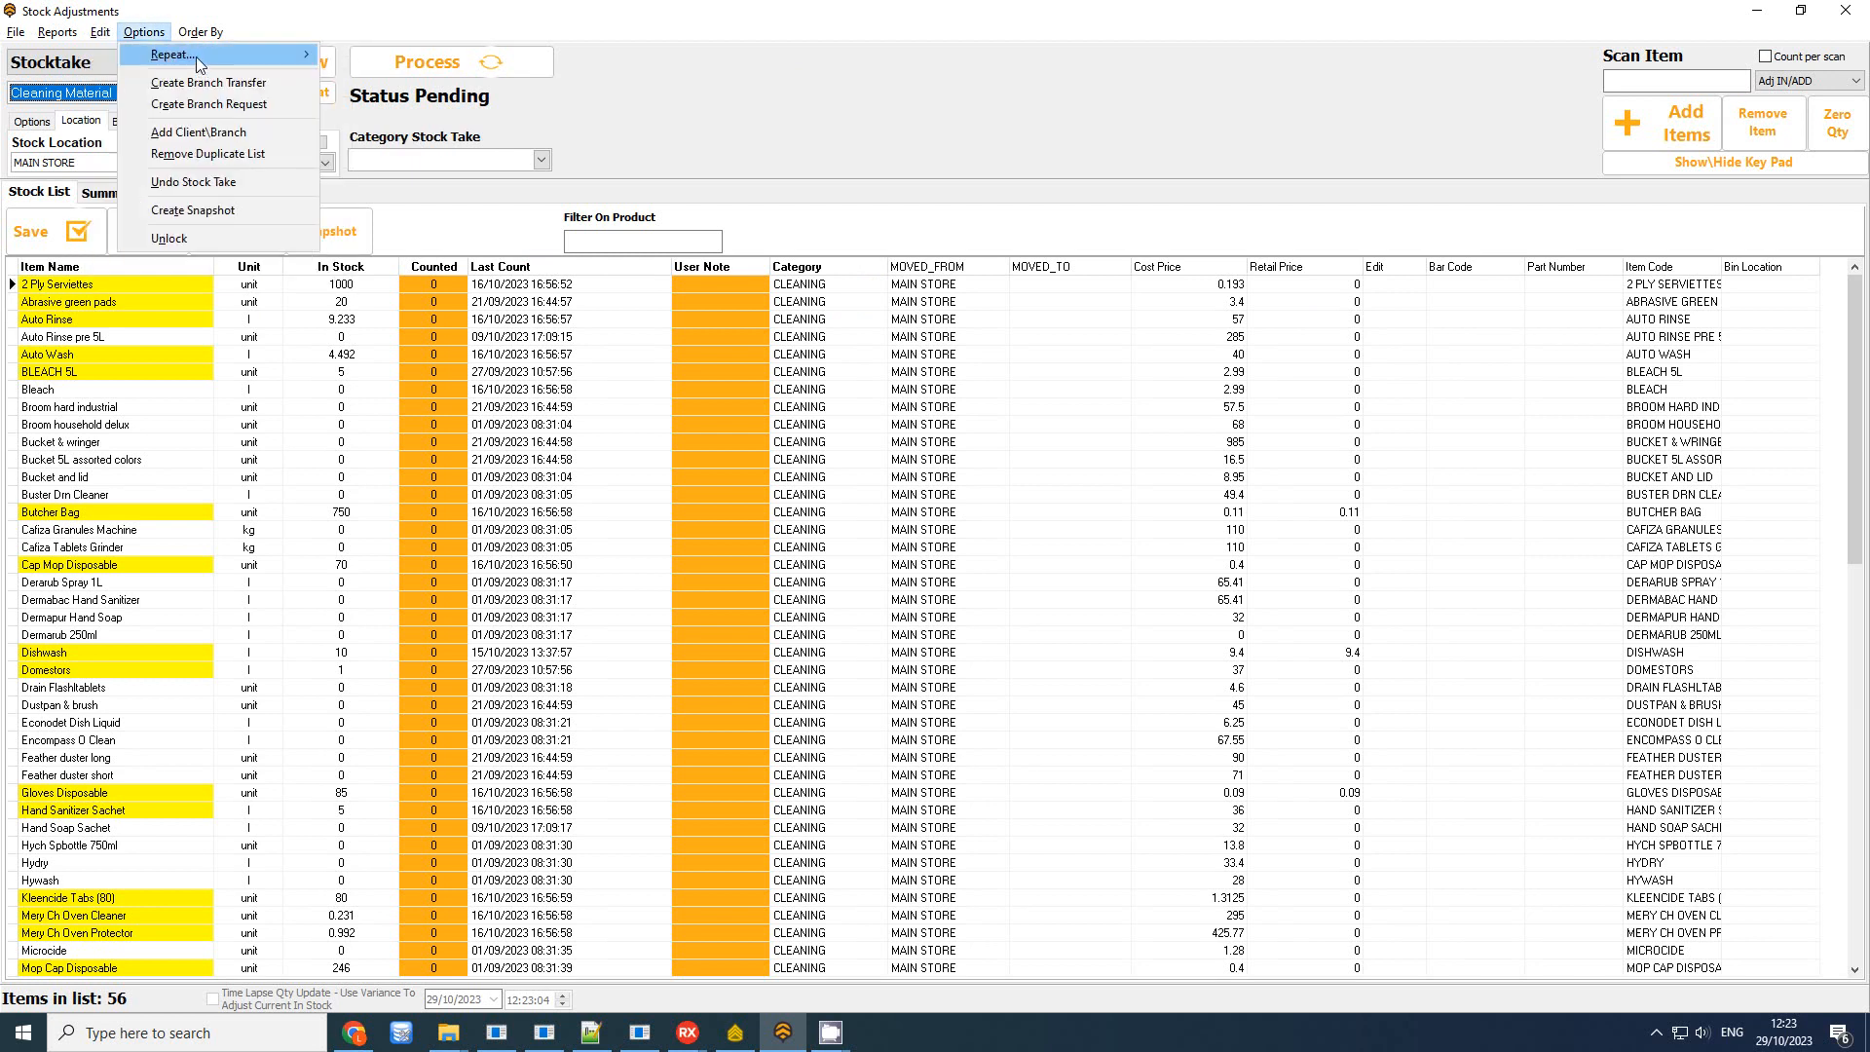
{"action": "left_click", "coordinate": [113, 53]}
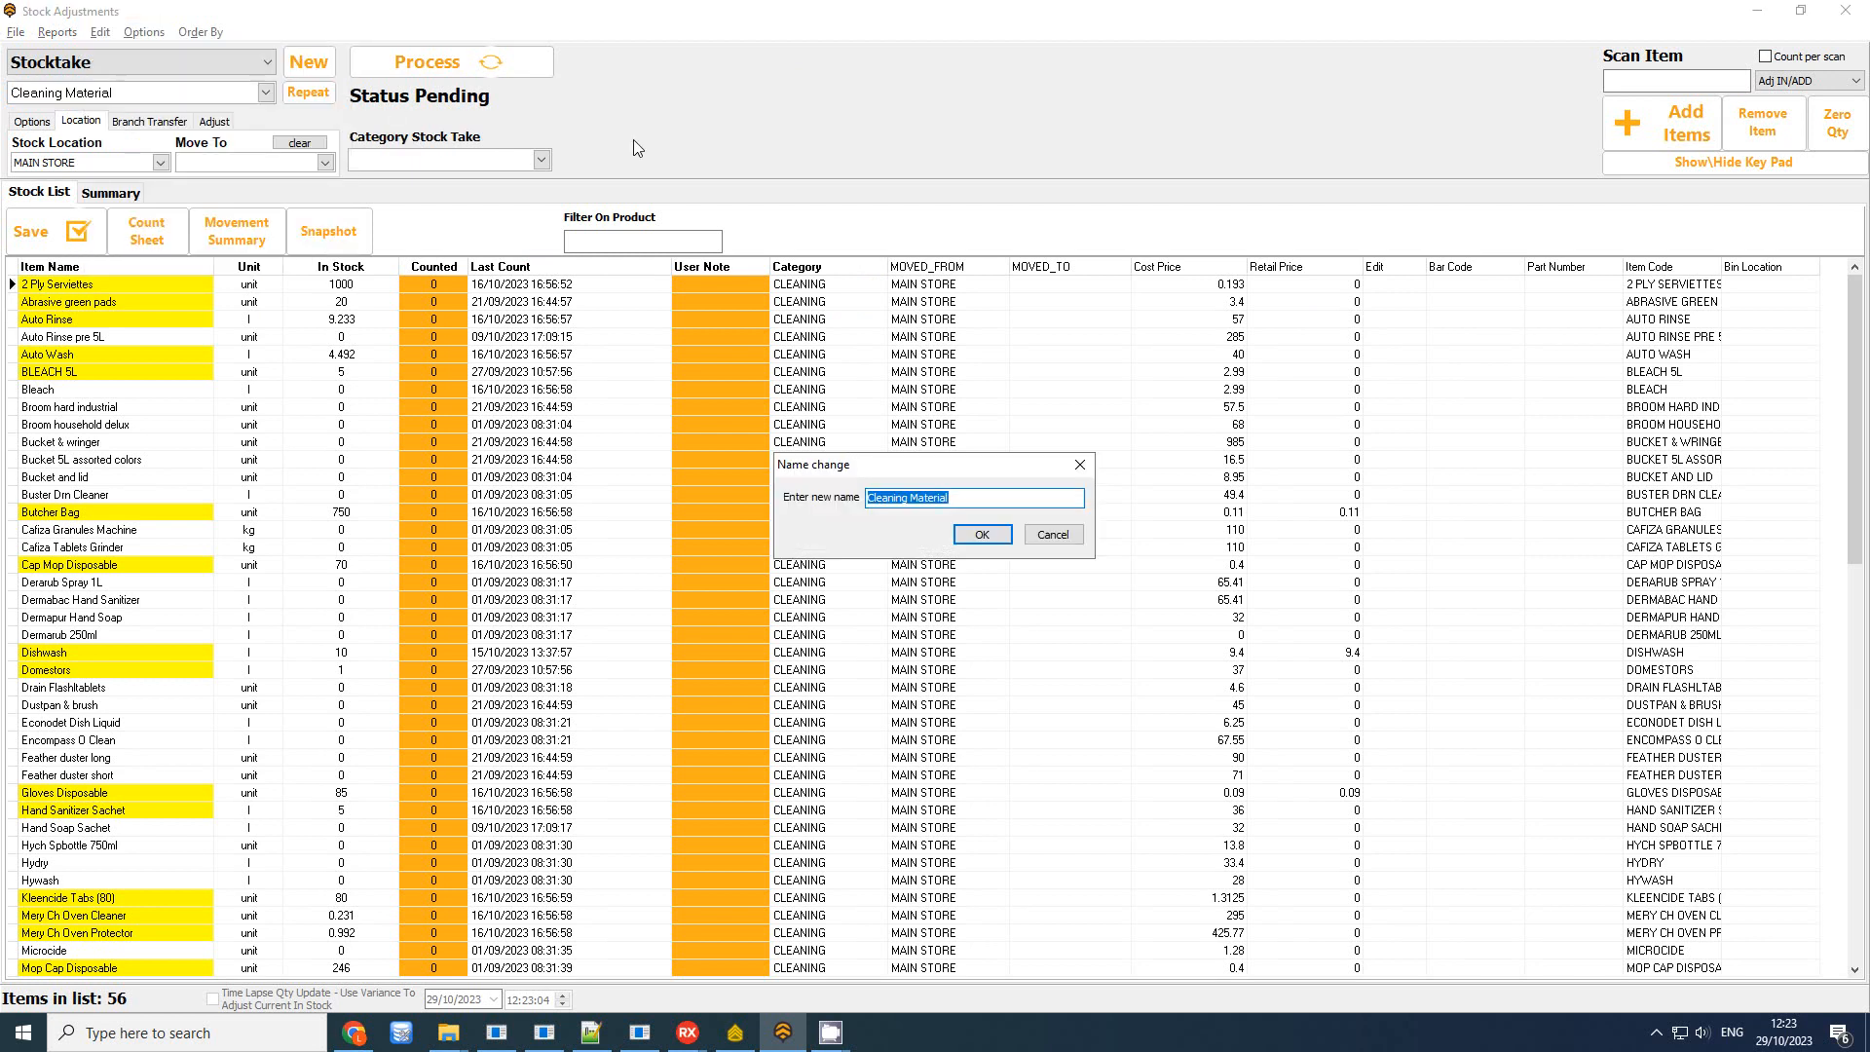
{"action": "key", "text": "End"}
{"action": "key", "text": "Return"}
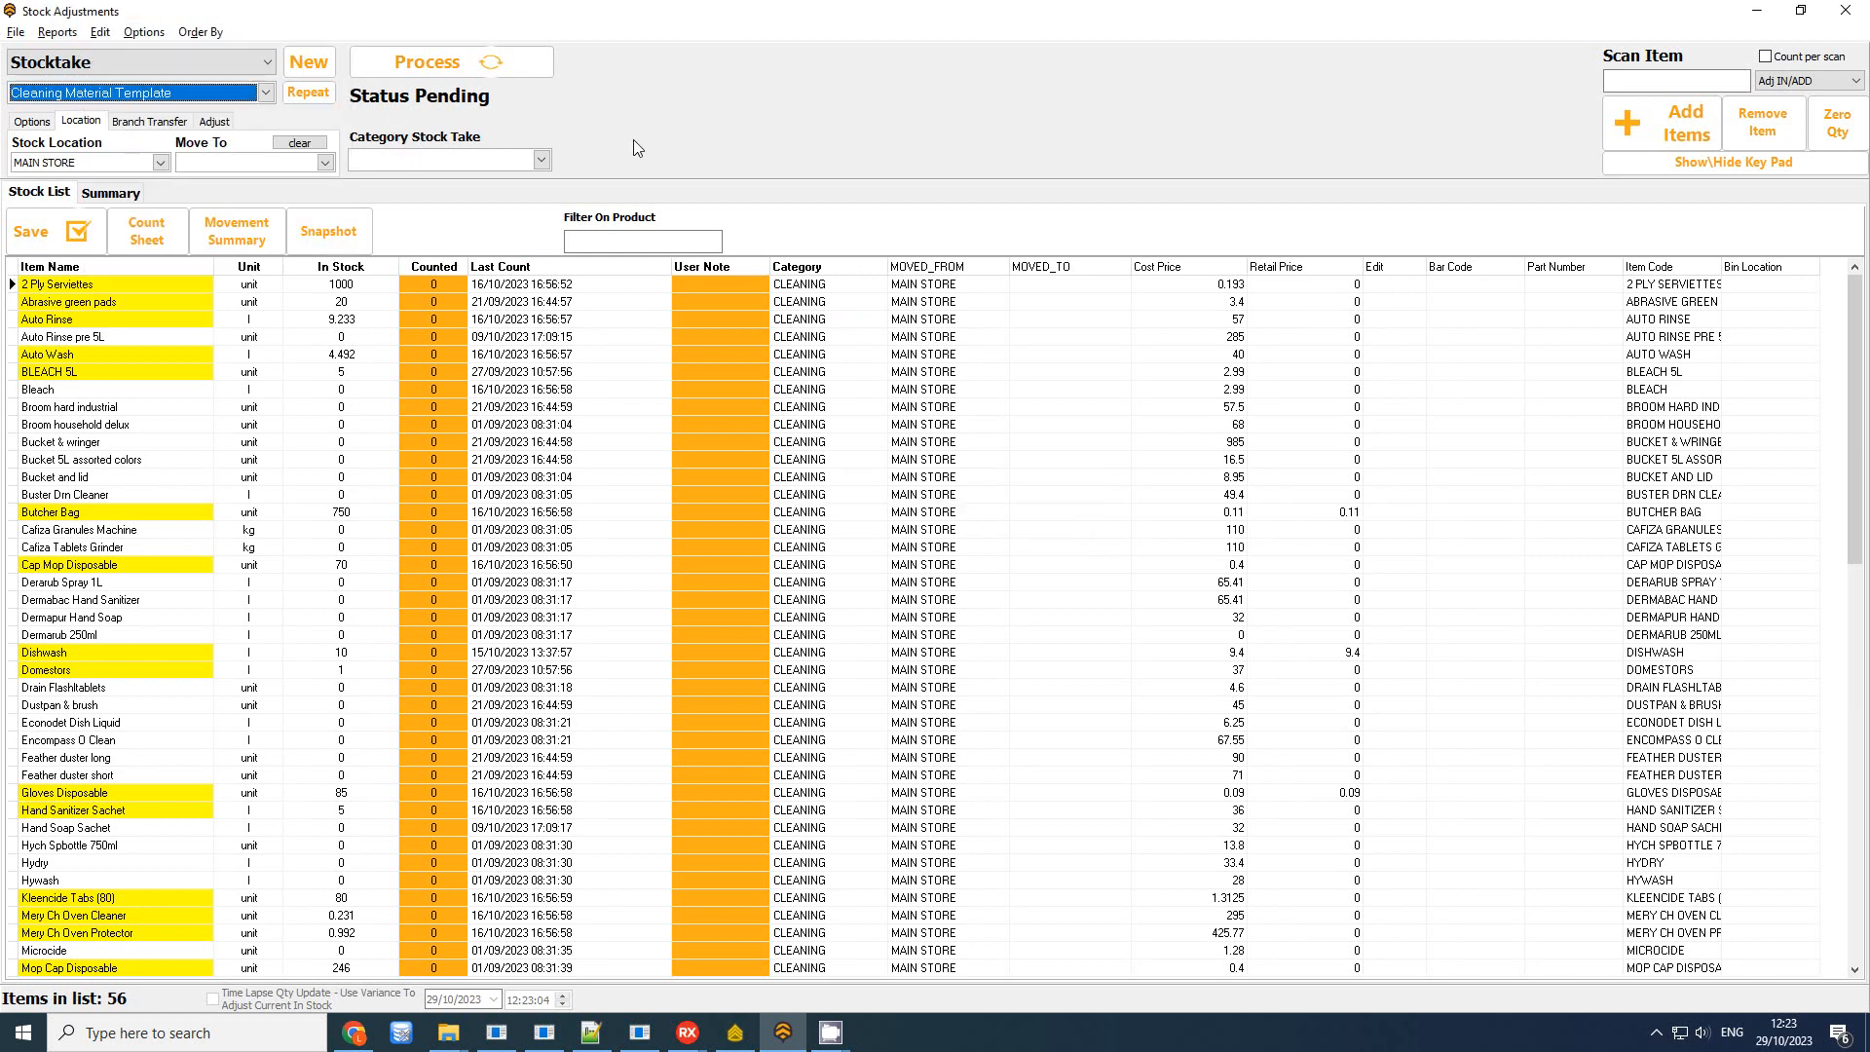
Repeat the template, copying all items into a new stocktake sheet
{"action": "left_click", "coordinate": [302, 94]}
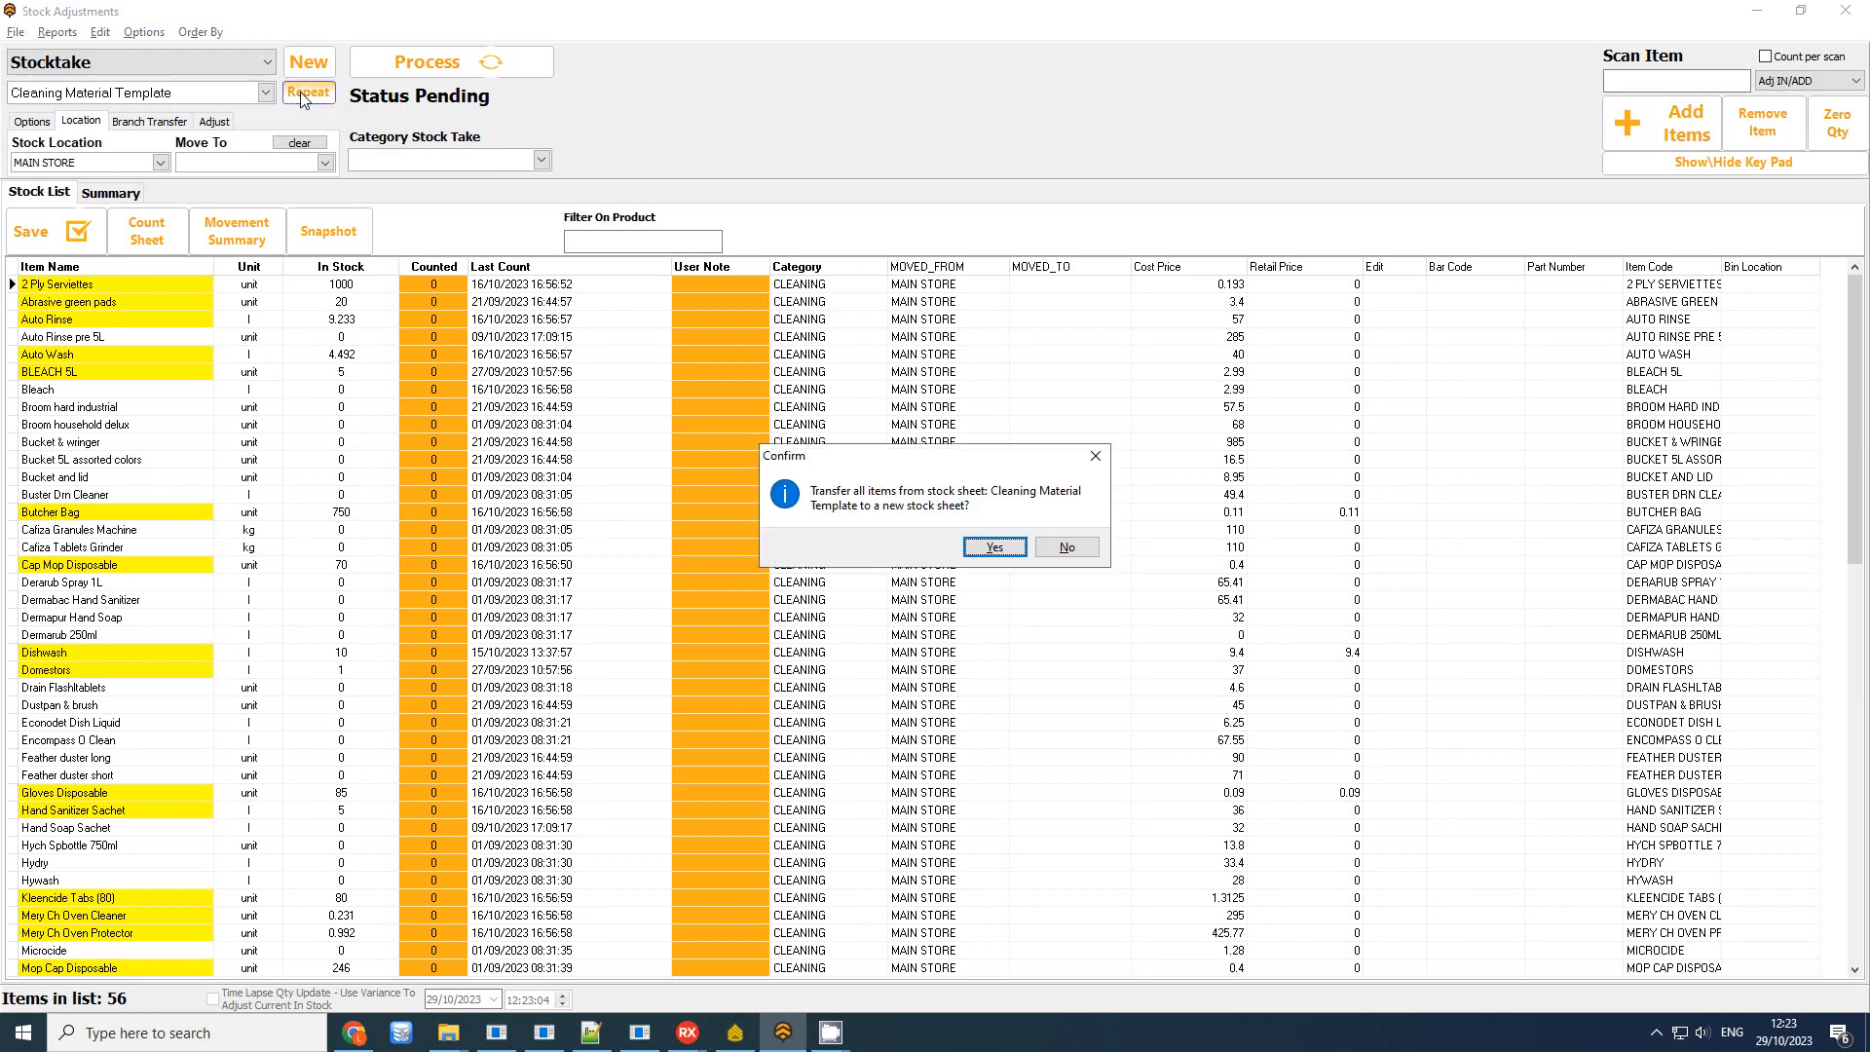
{"action": "left_click", "coordinate": [986, 550]}
{"action": "left_click", "coordinate": [950, 535]}
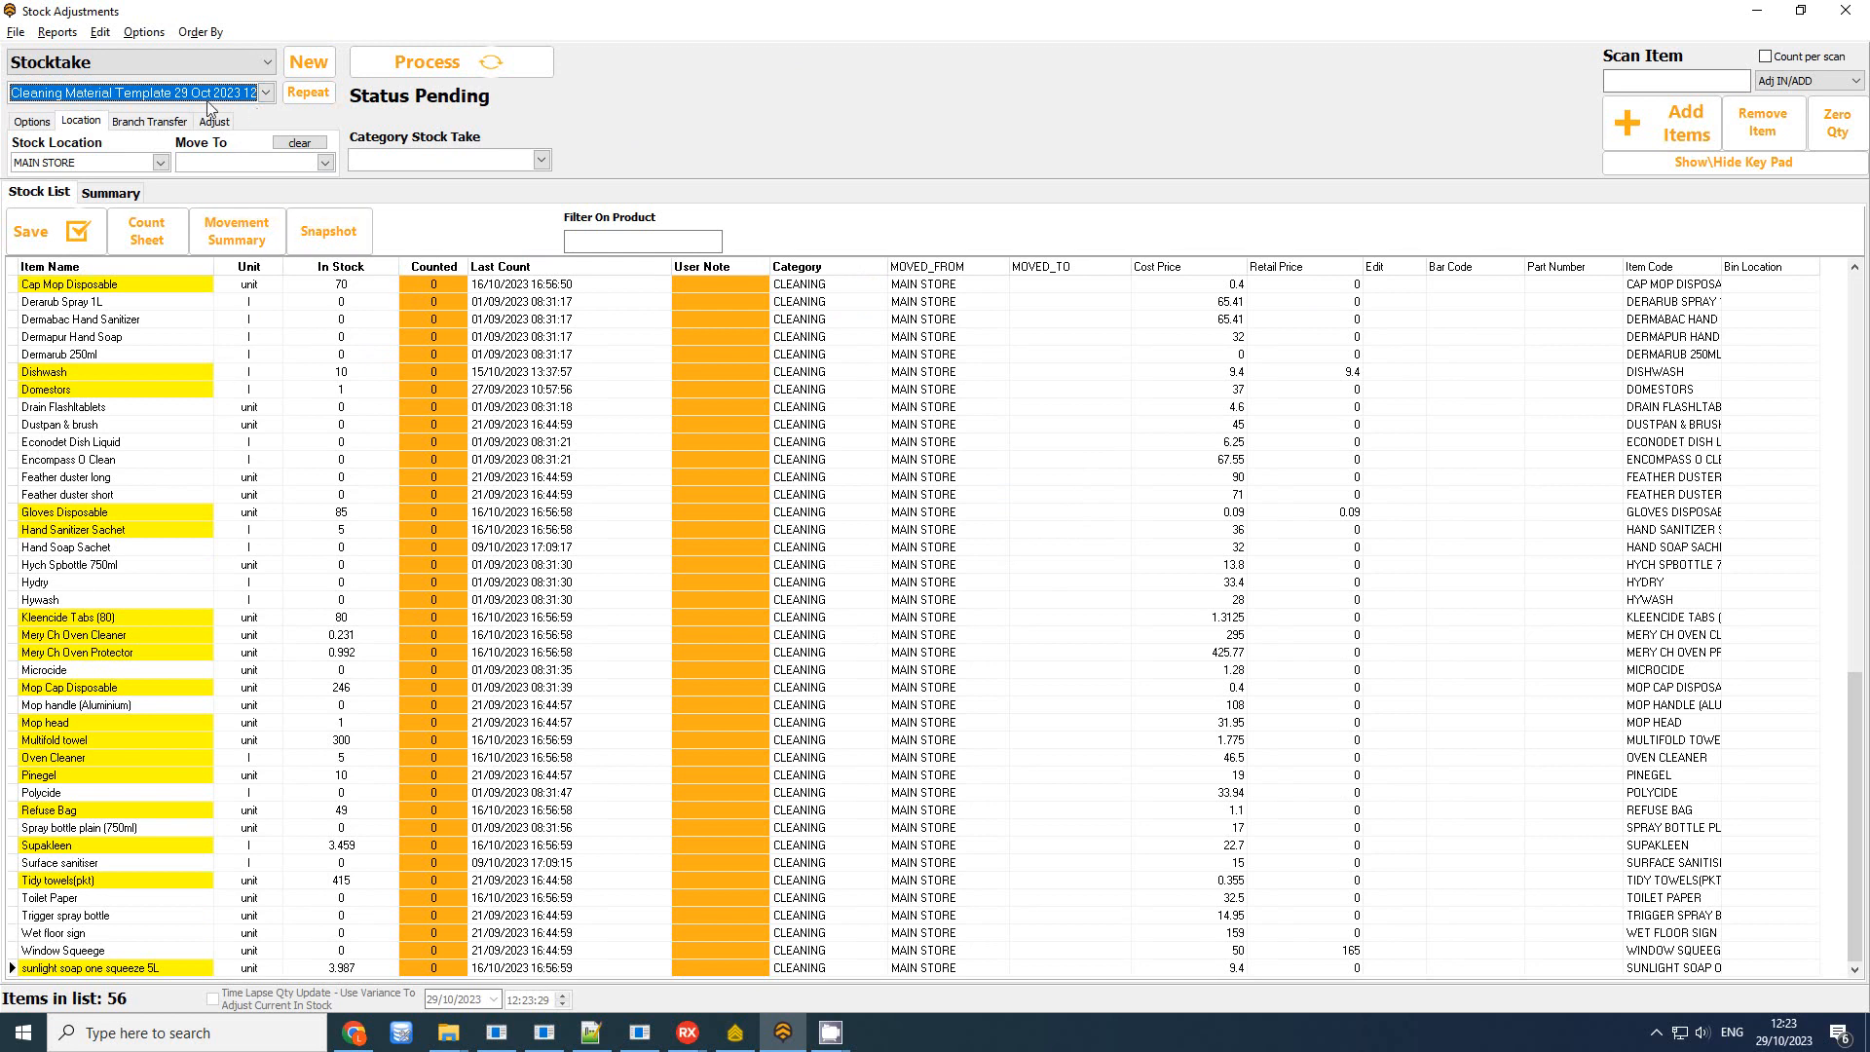
Set every counted quantity to the in-stock amount
{"action": "left_click", "coordinate": [100, 32]}
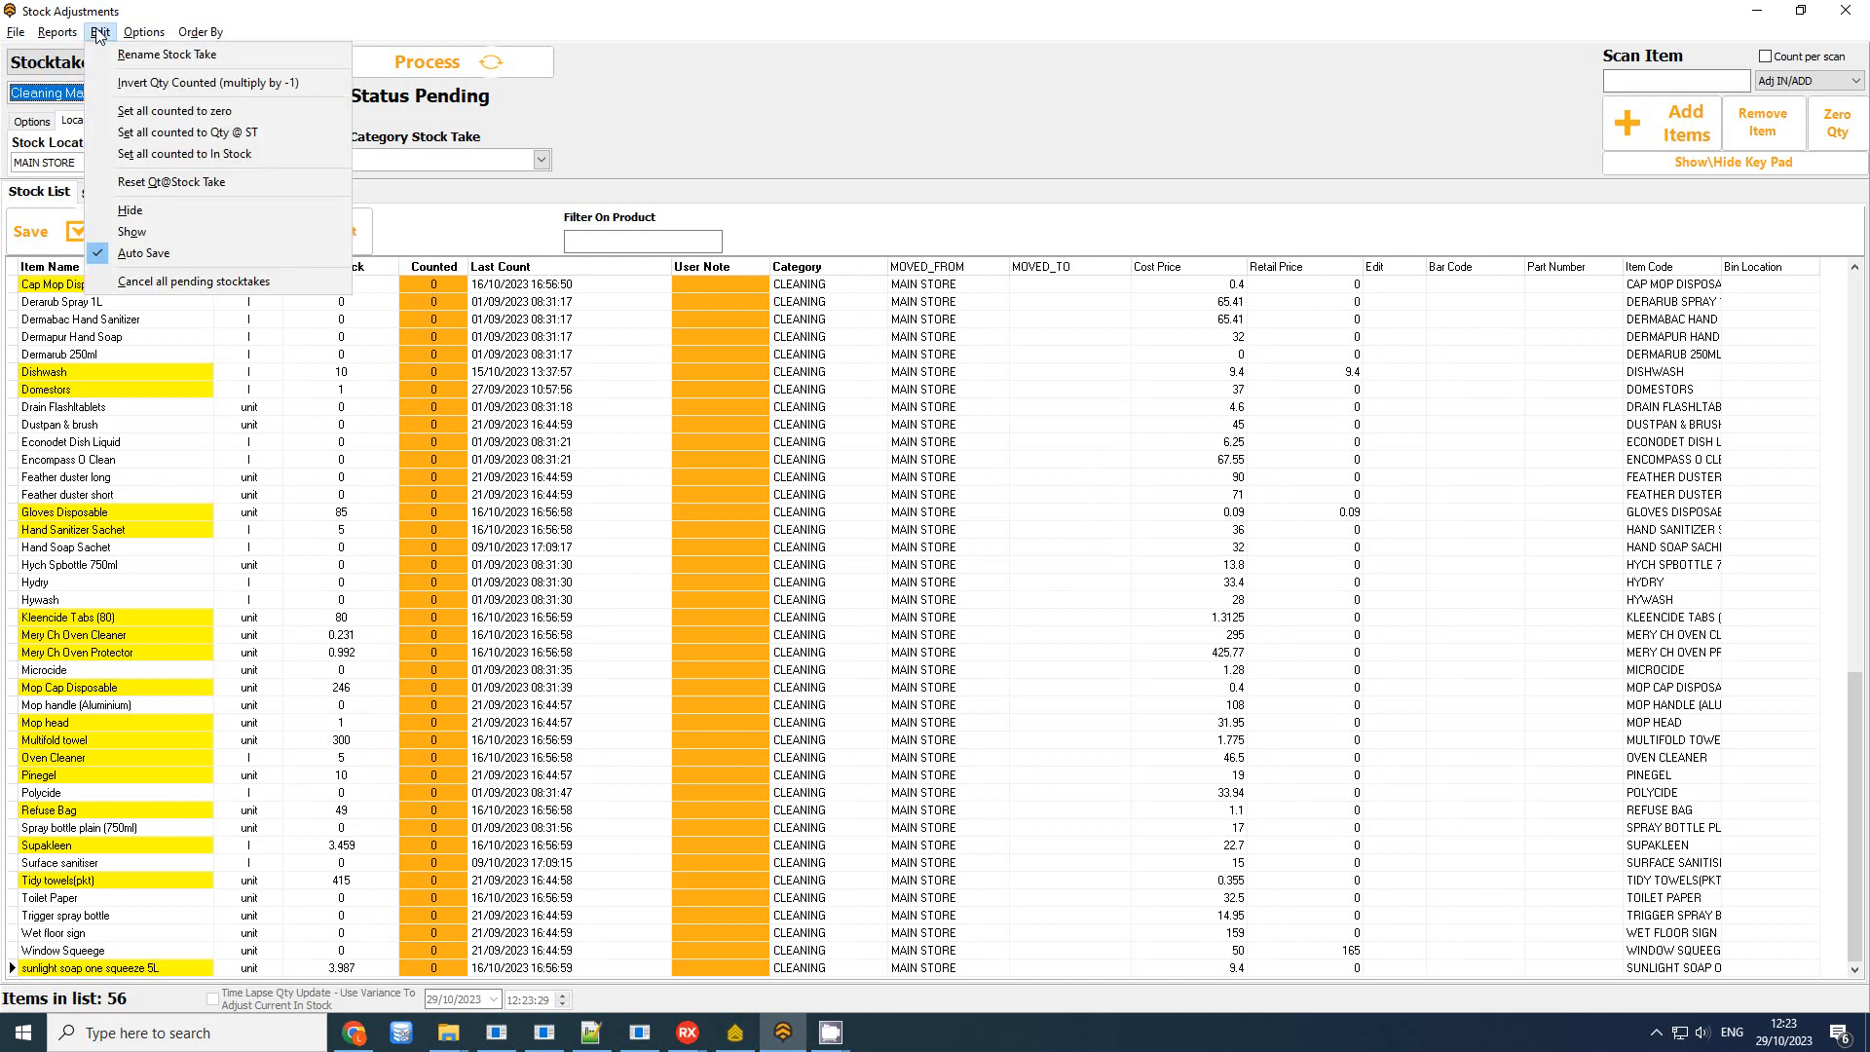
{"action": "left_click", "coordinate": [138, 154]}
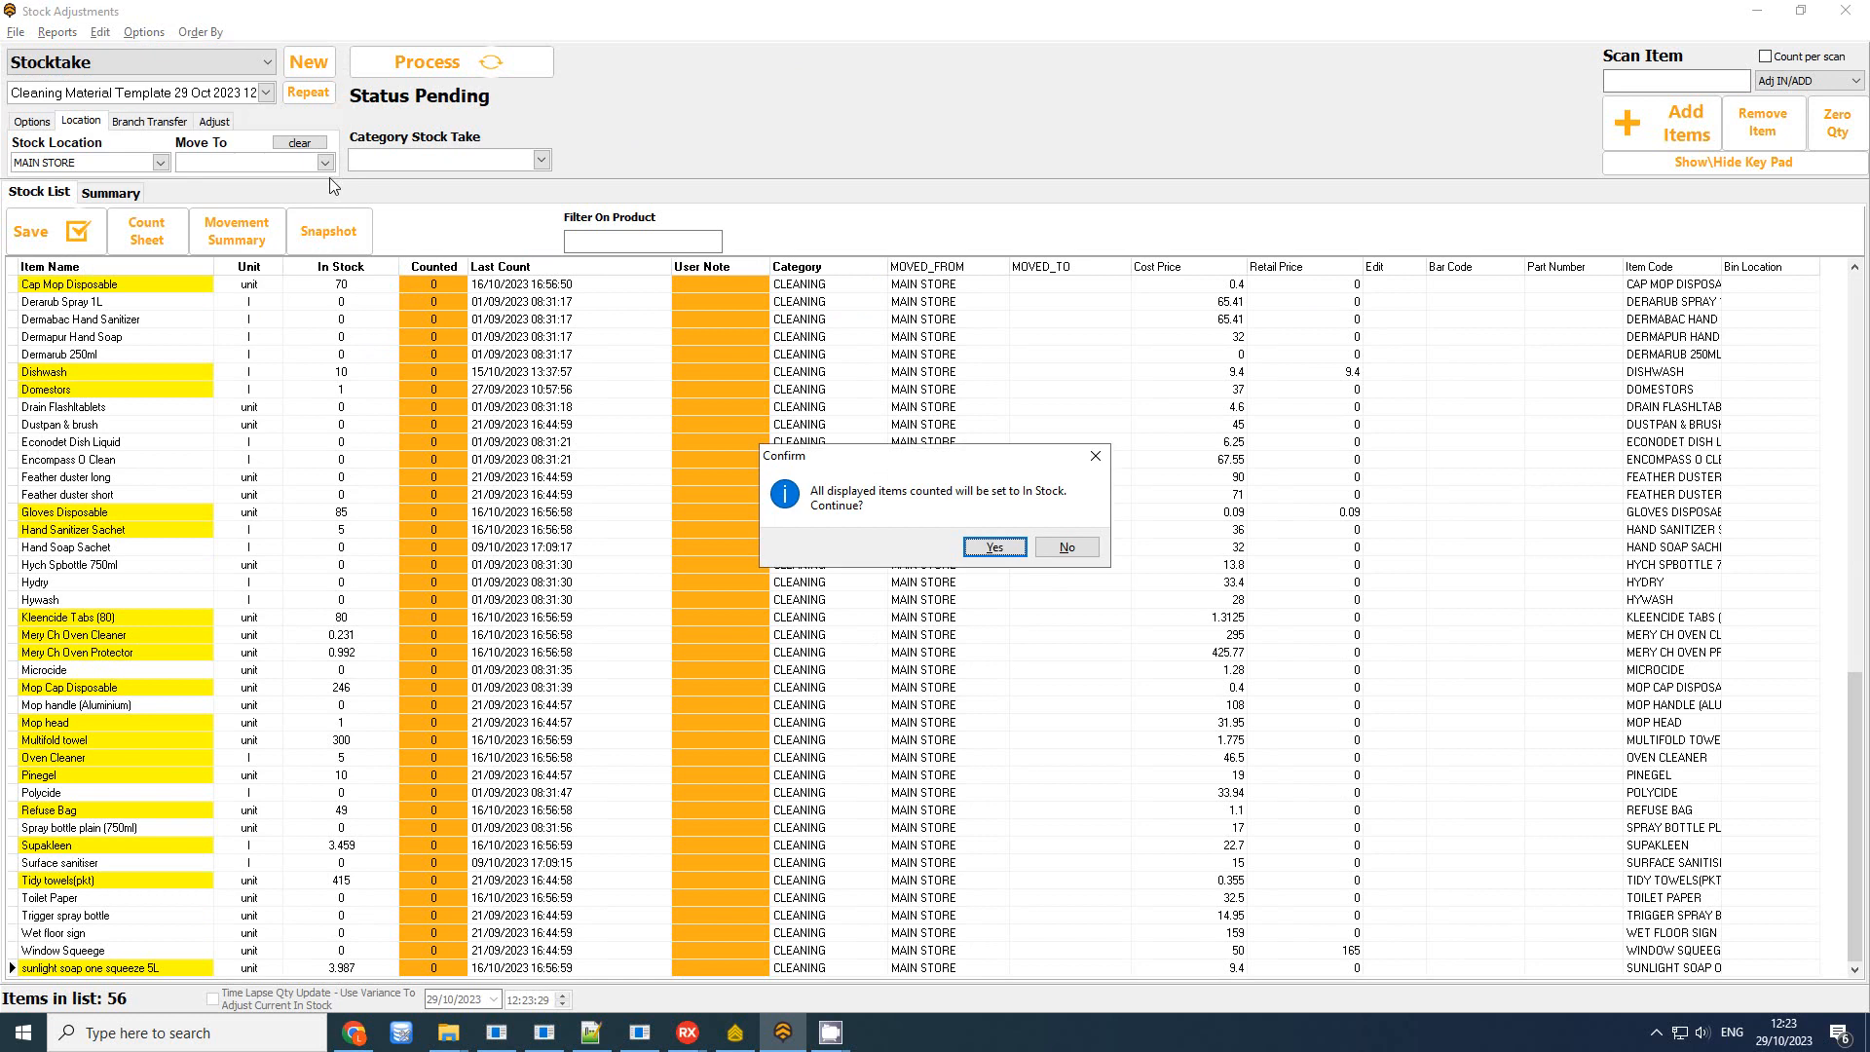
{"action": "left_click", "coordinate": [1023, 551]}
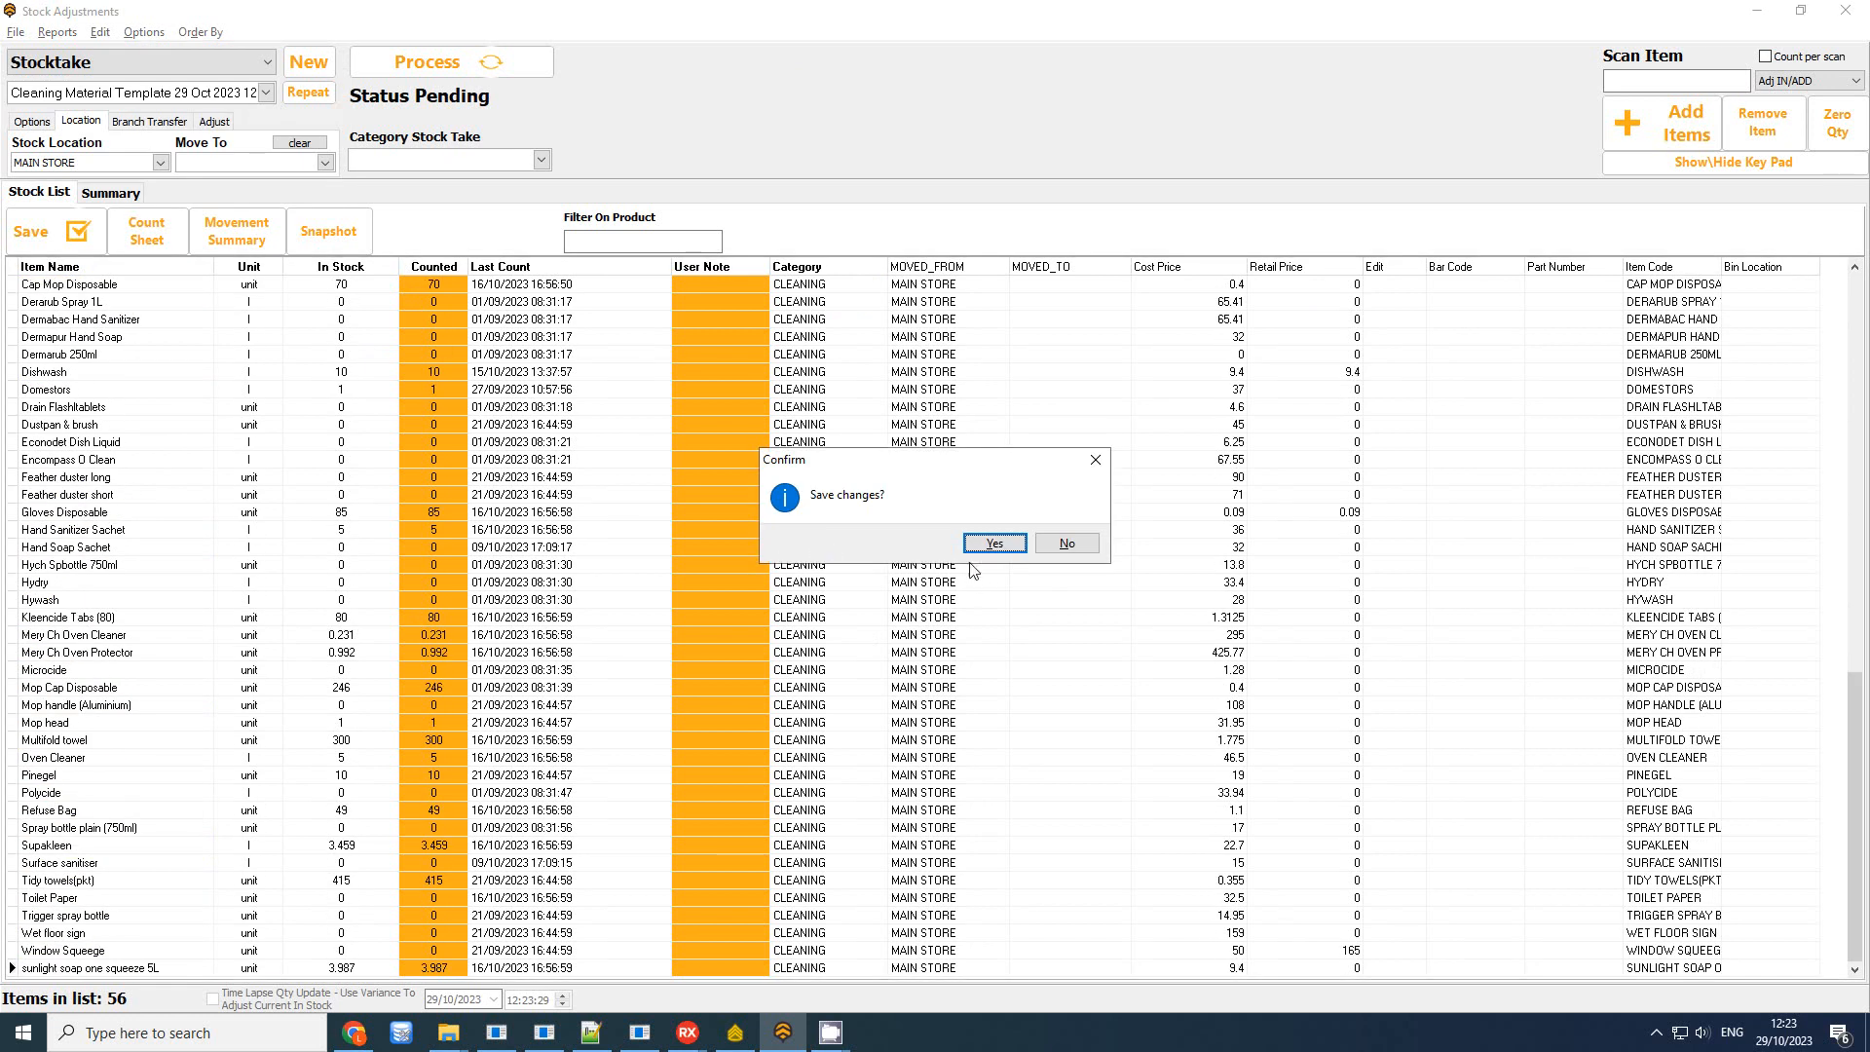
Save the stocktake, adjust all displayed quantities, and close the report preview
{"action": "left_click", "coordinate": [1010, 550]}
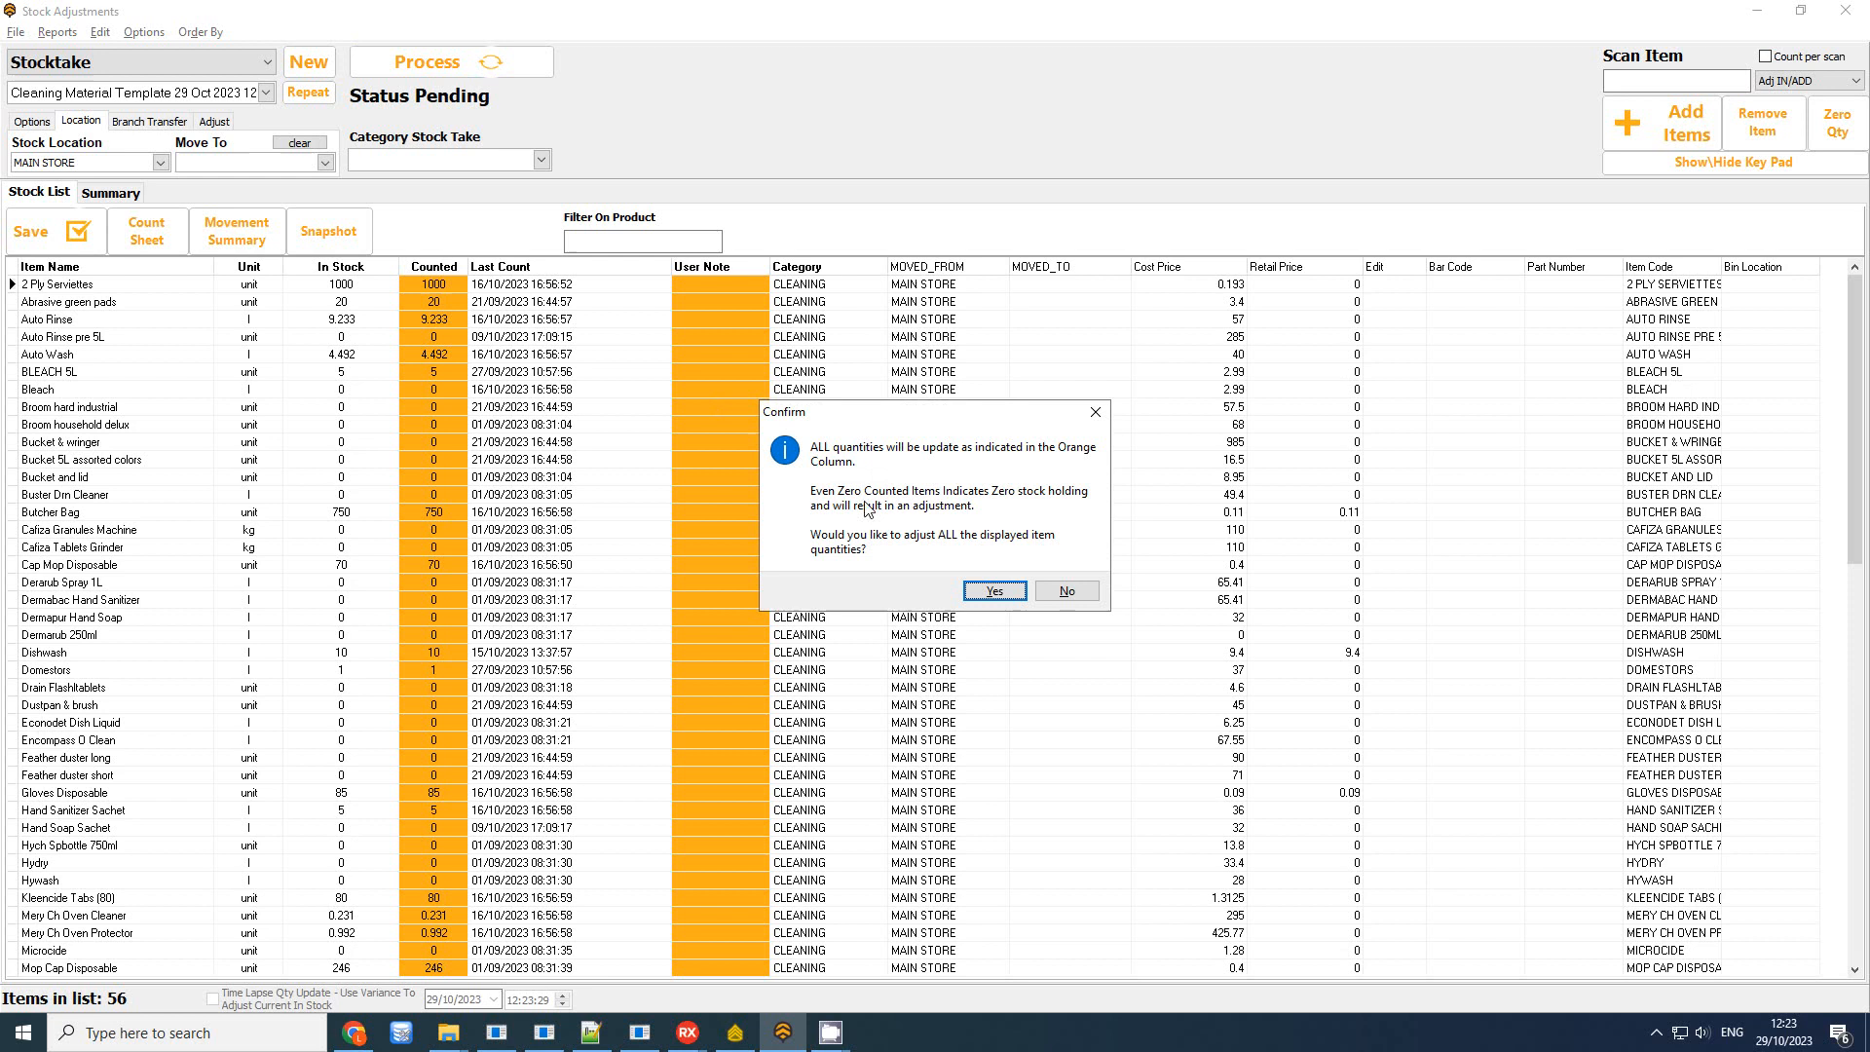
{"action": "left_click", "coordinate": [990, 593]}
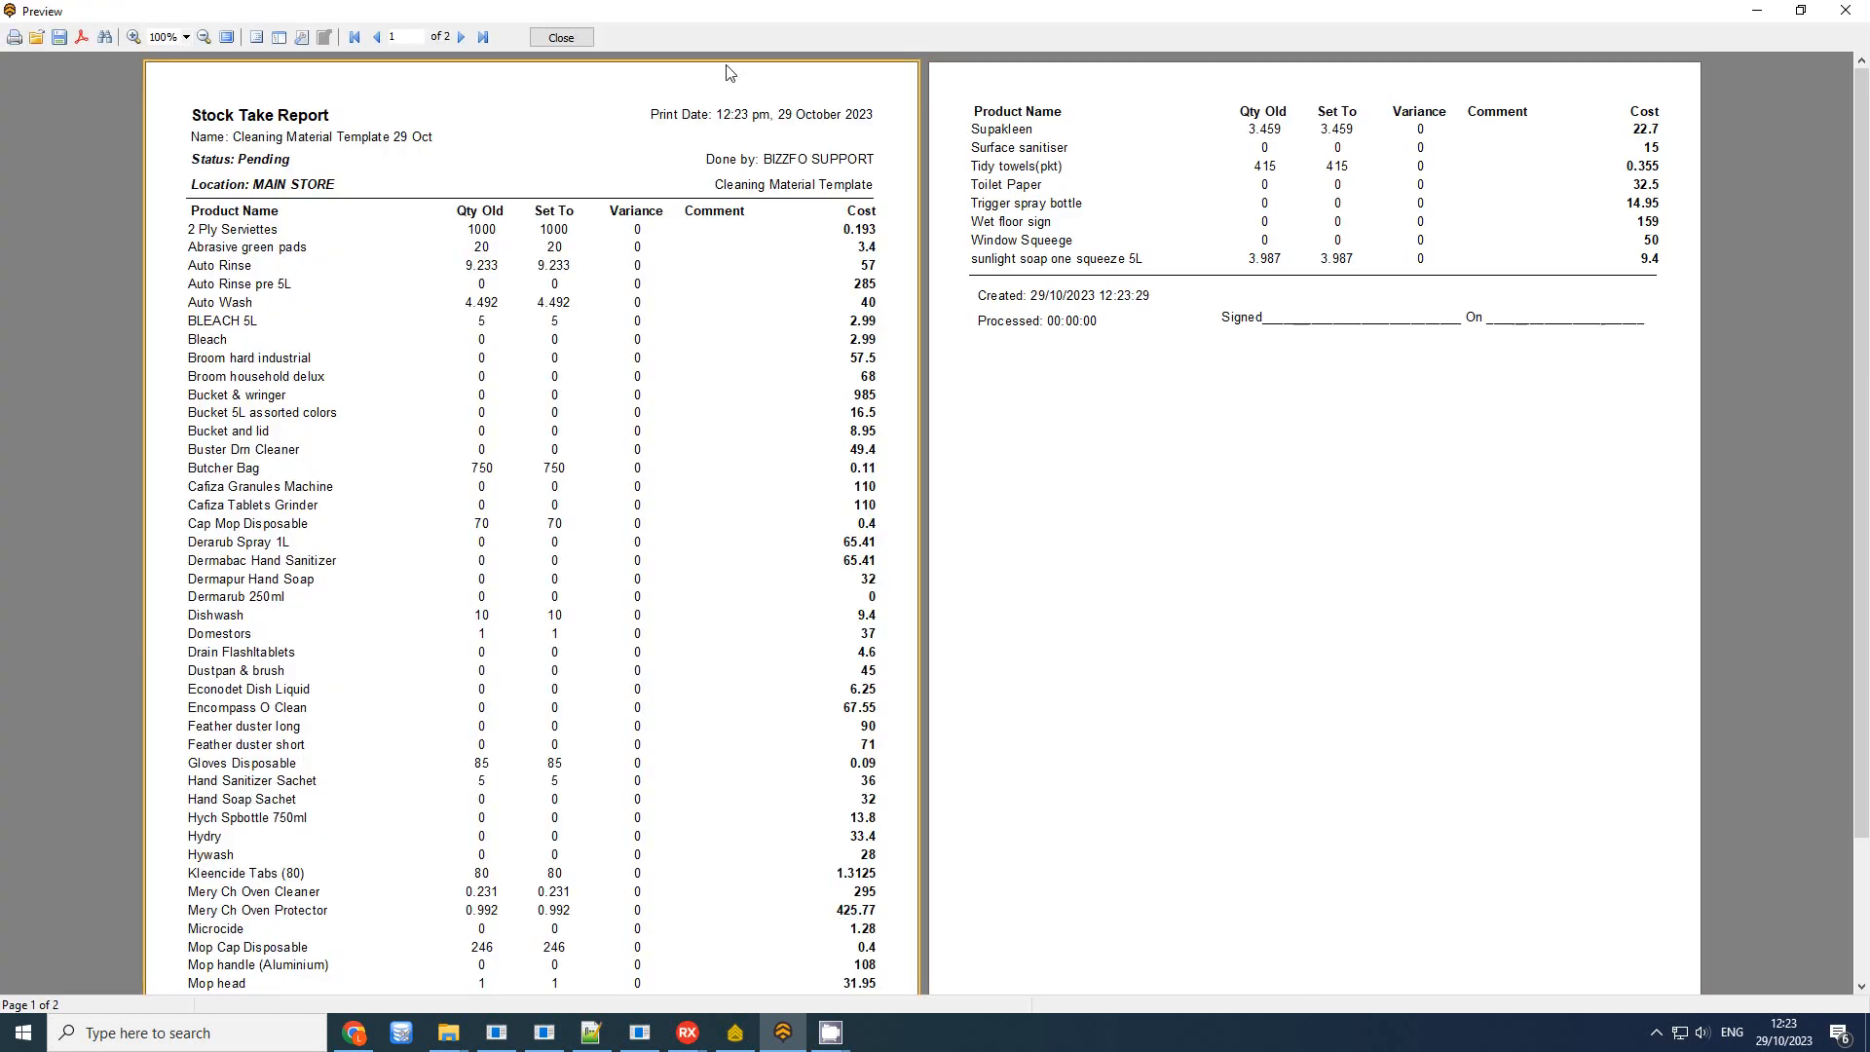
{"action": "left_click", "coordinate": [574, 43]}
Dismiss the success message and list today's stocktakes with Report Name widened
{"action": "left_click", "coordinate": [1042, 539]}
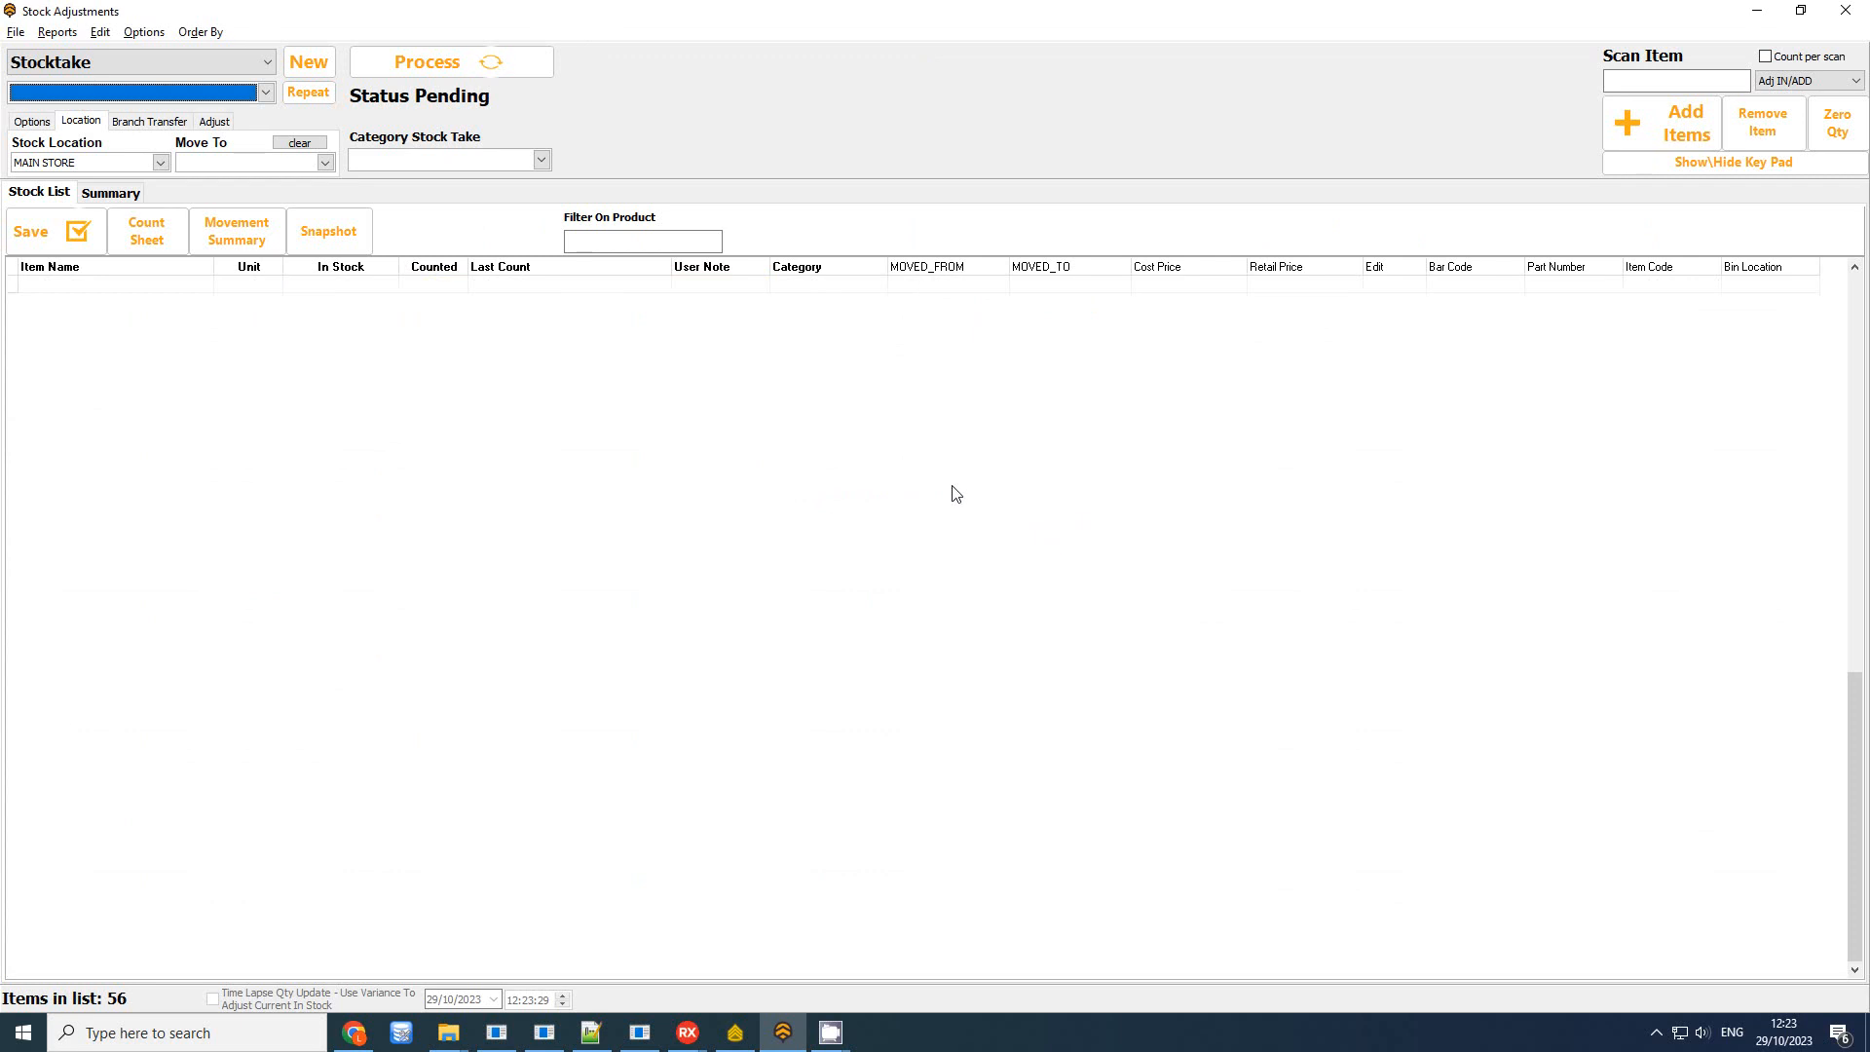
{"action": "left_click", "coordinate": [113, 194]}
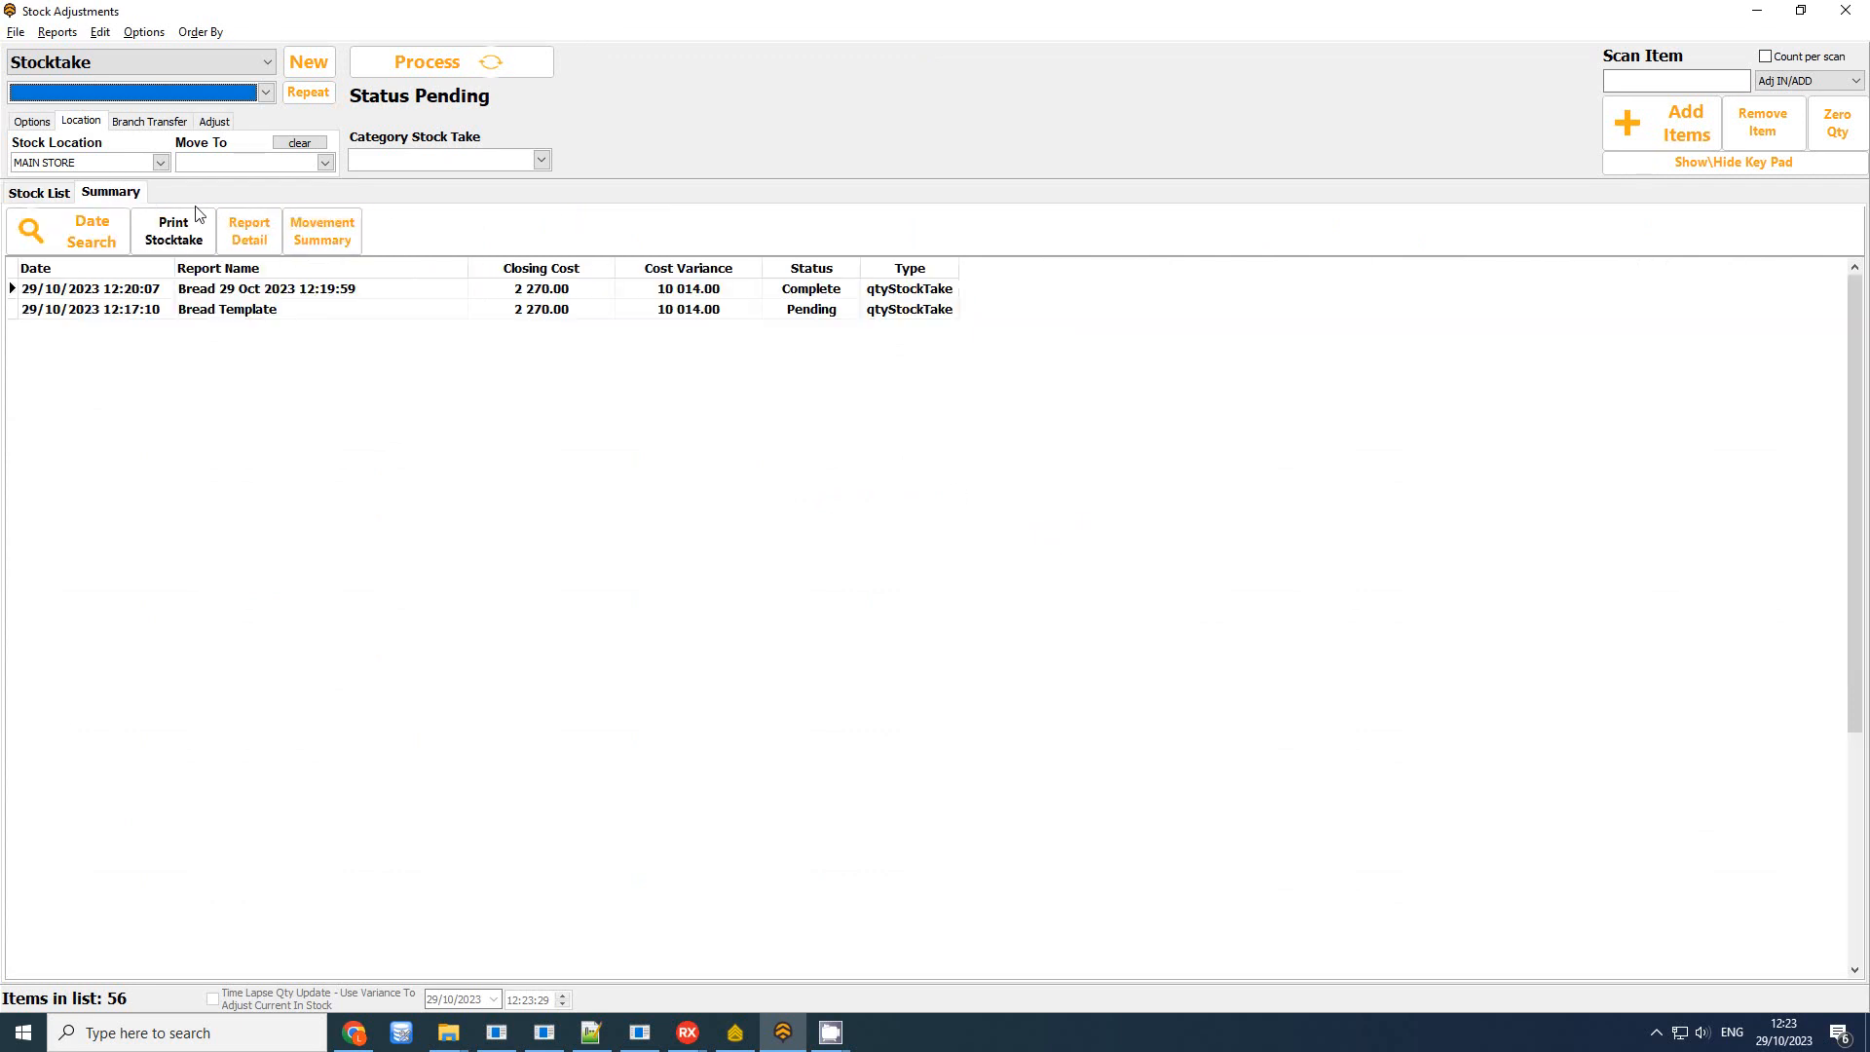
{"action": "left_click", "coordinate": [78, 231]}
{"action": "left_click", "coordinate": [1025, 408]}
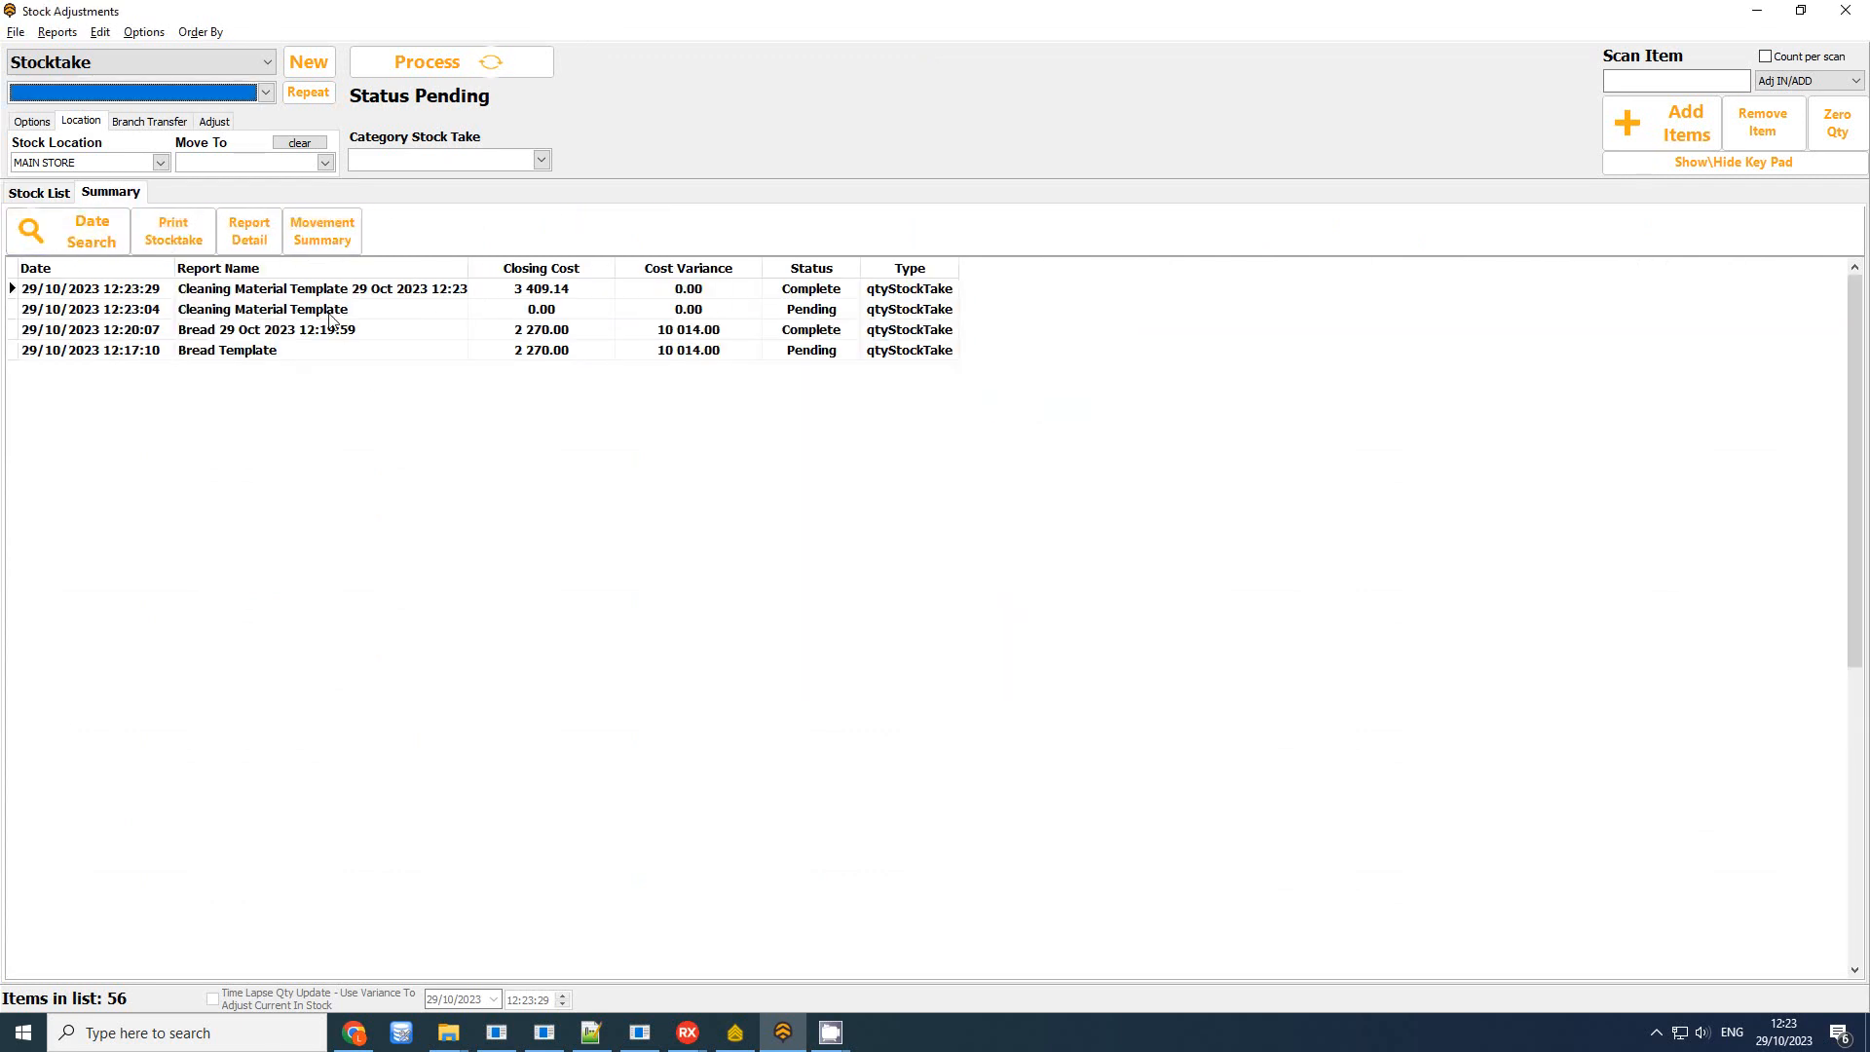
{"action": "double_click", "coordinate": [466, 270]}
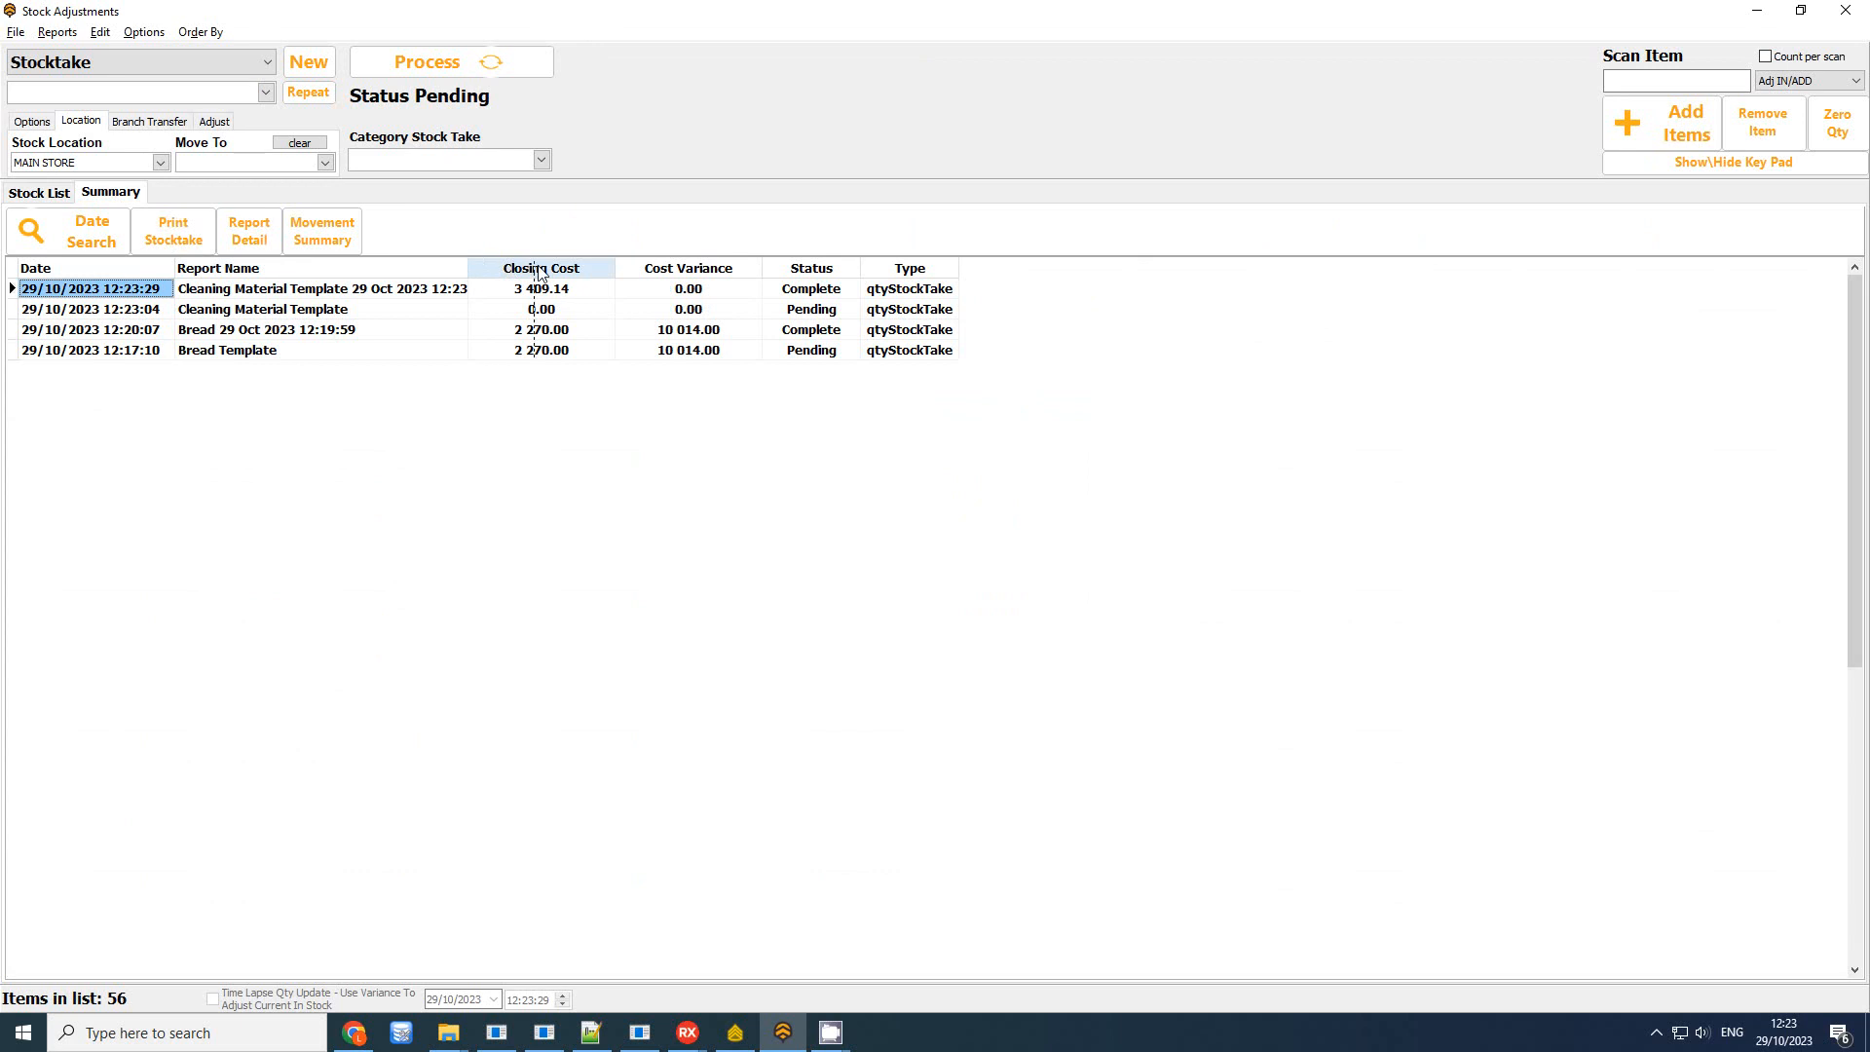
Load the Cleaning Material Template 29 Oct 2023 12:23:27 stocktake and show its item list
{"action": "left_click", "coordinate": [231, 294]}
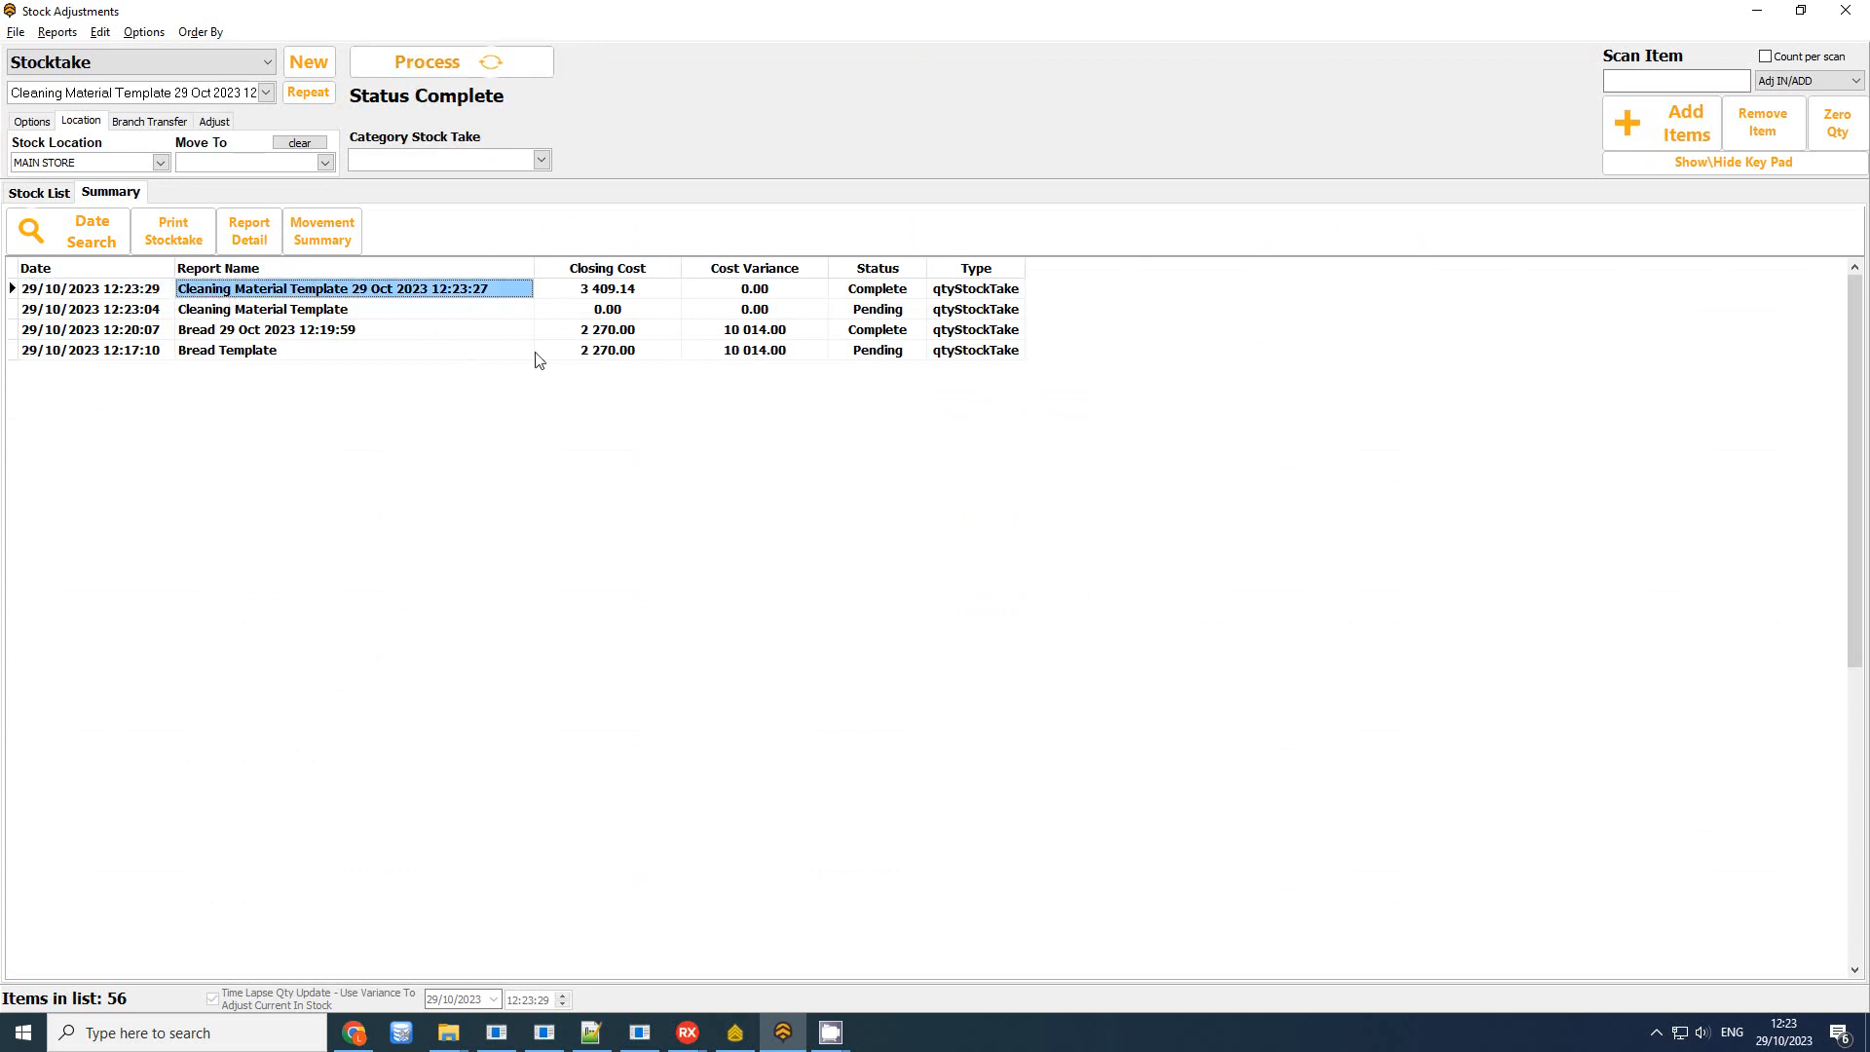
{"action": "left_click", "coordinate": [648, 290]}
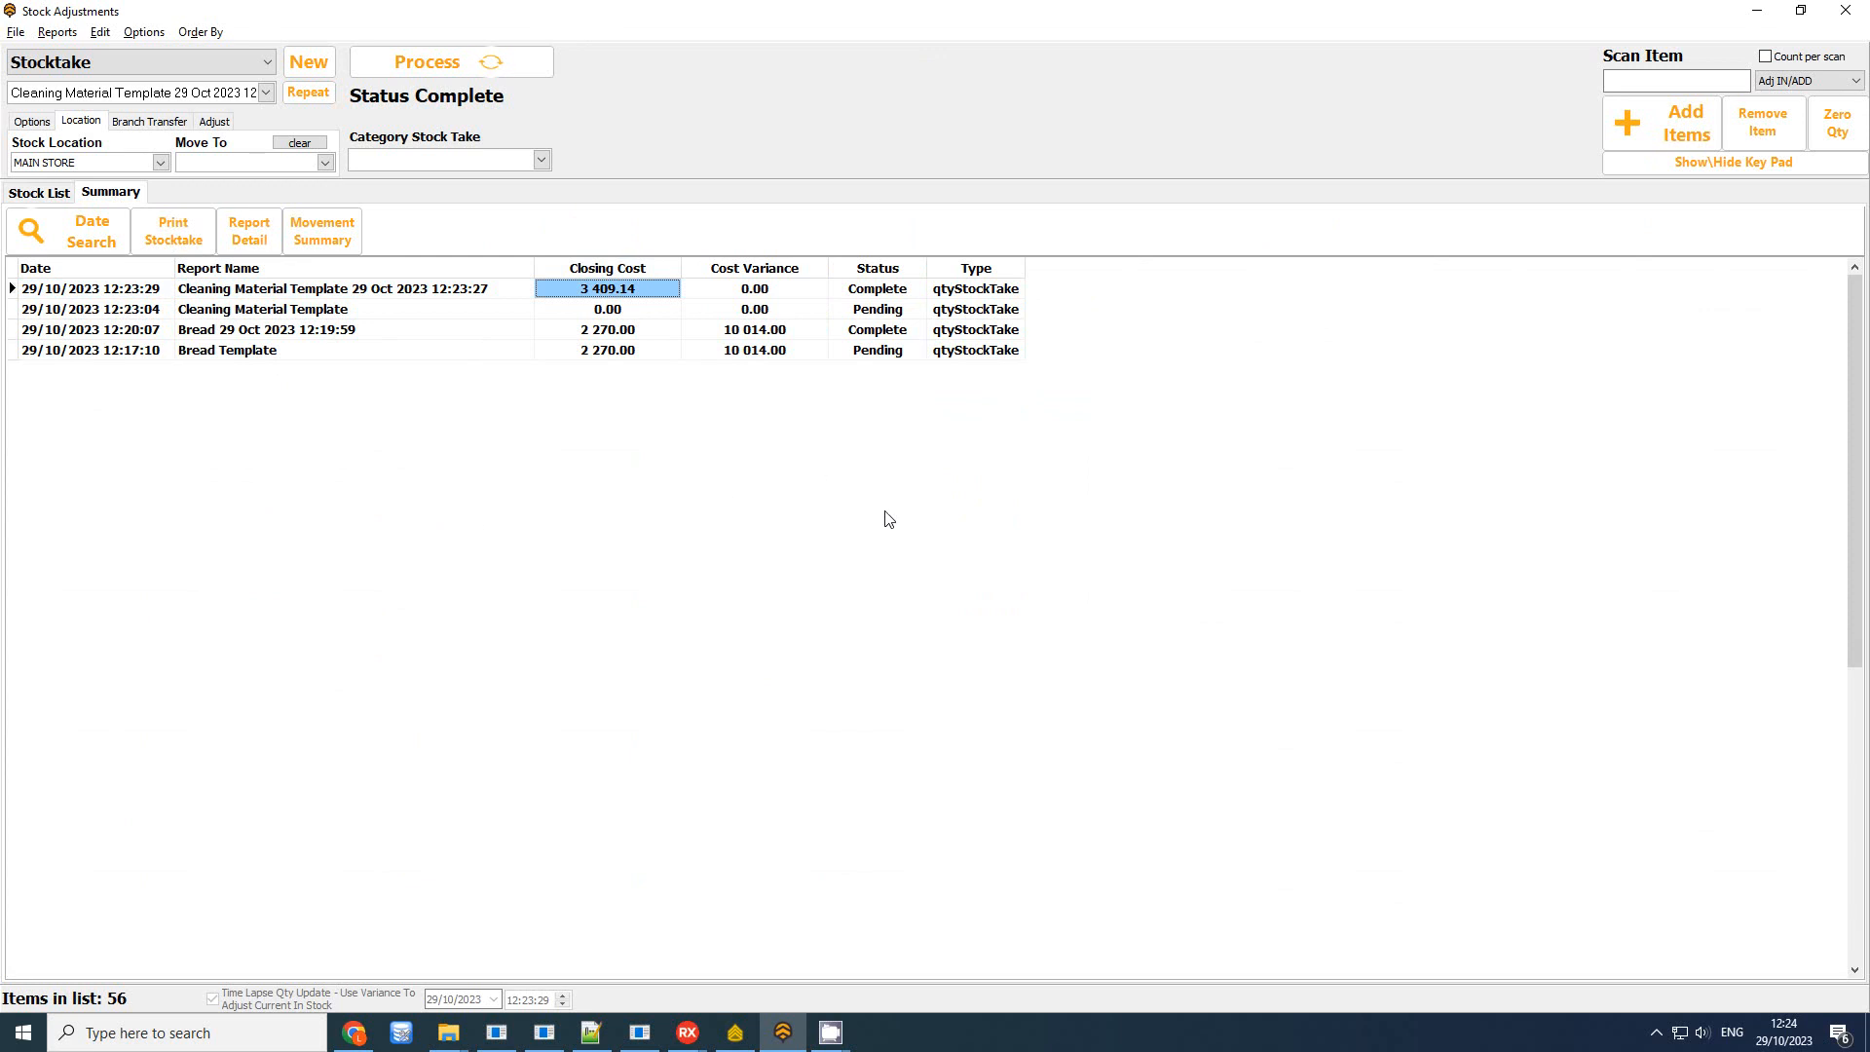
{"action": "left_click", "coordinate": [39, 192]}
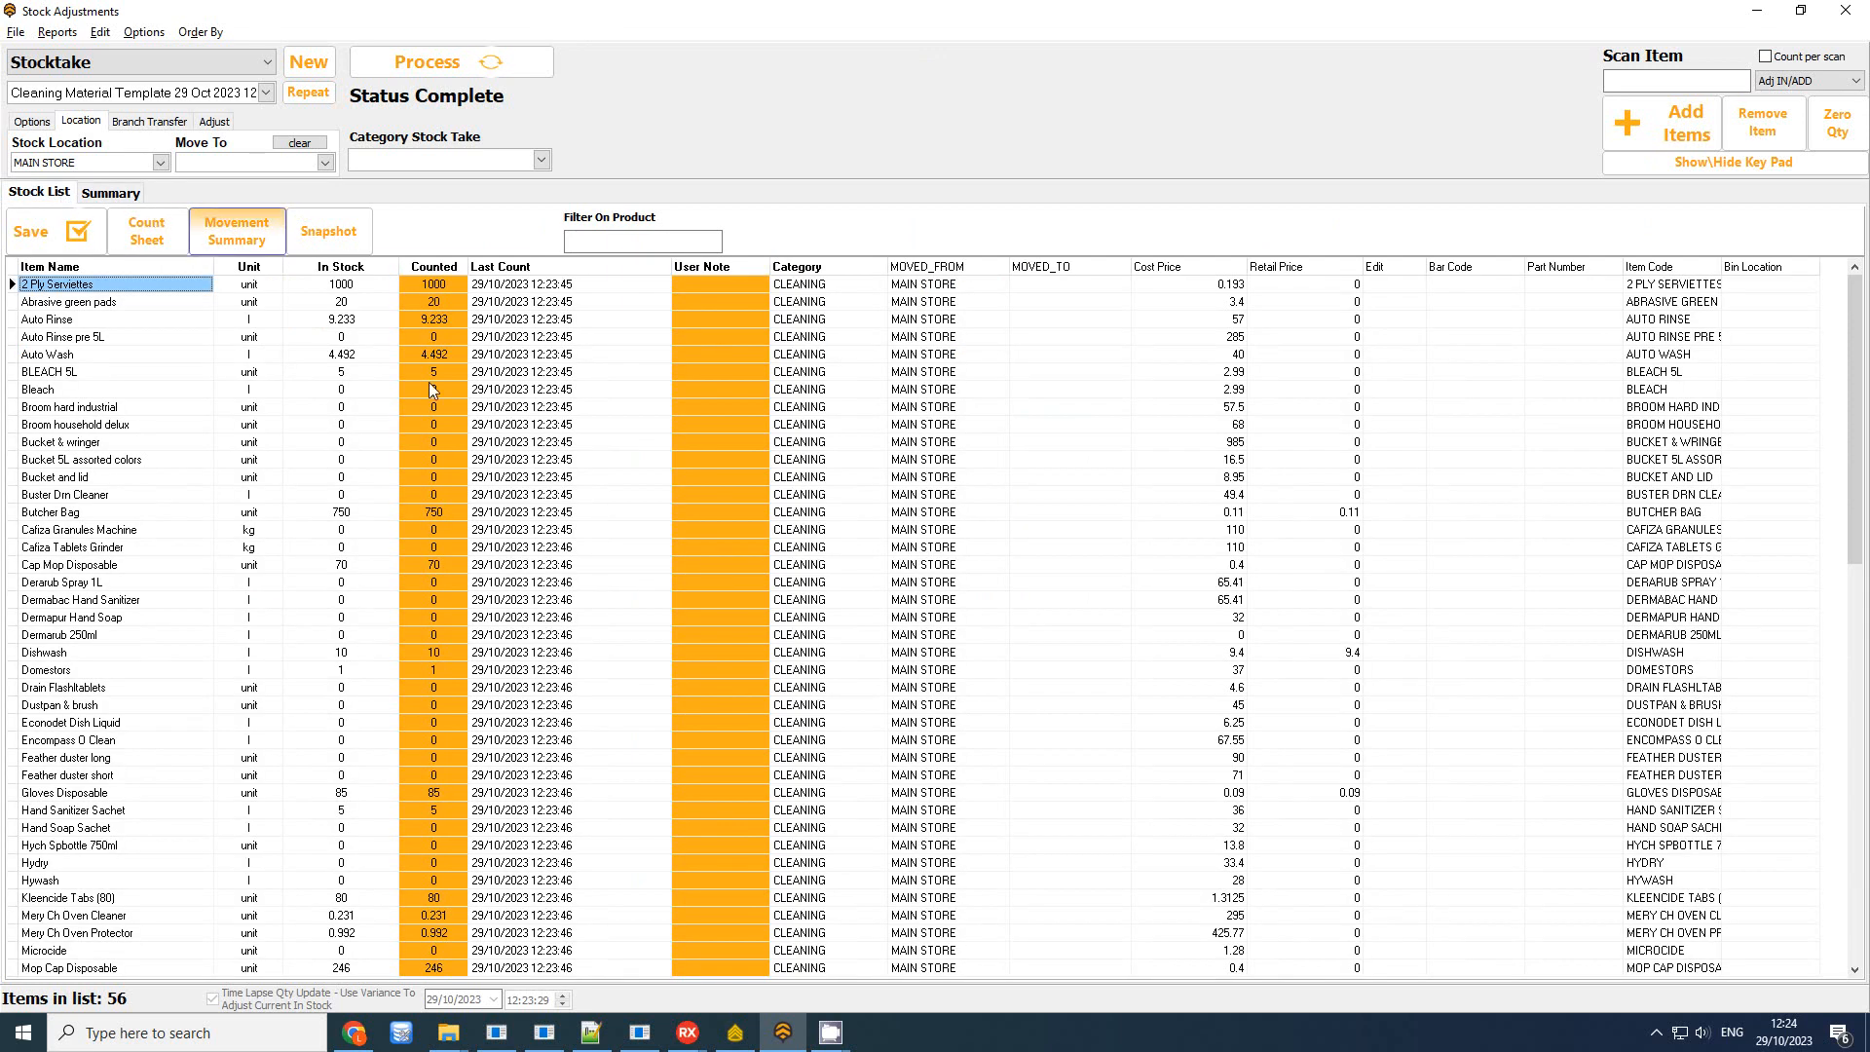
Take a snapshot of all product quantities, then return to the summary list
{"action": "left_click", "coordinate": [328, 240]}
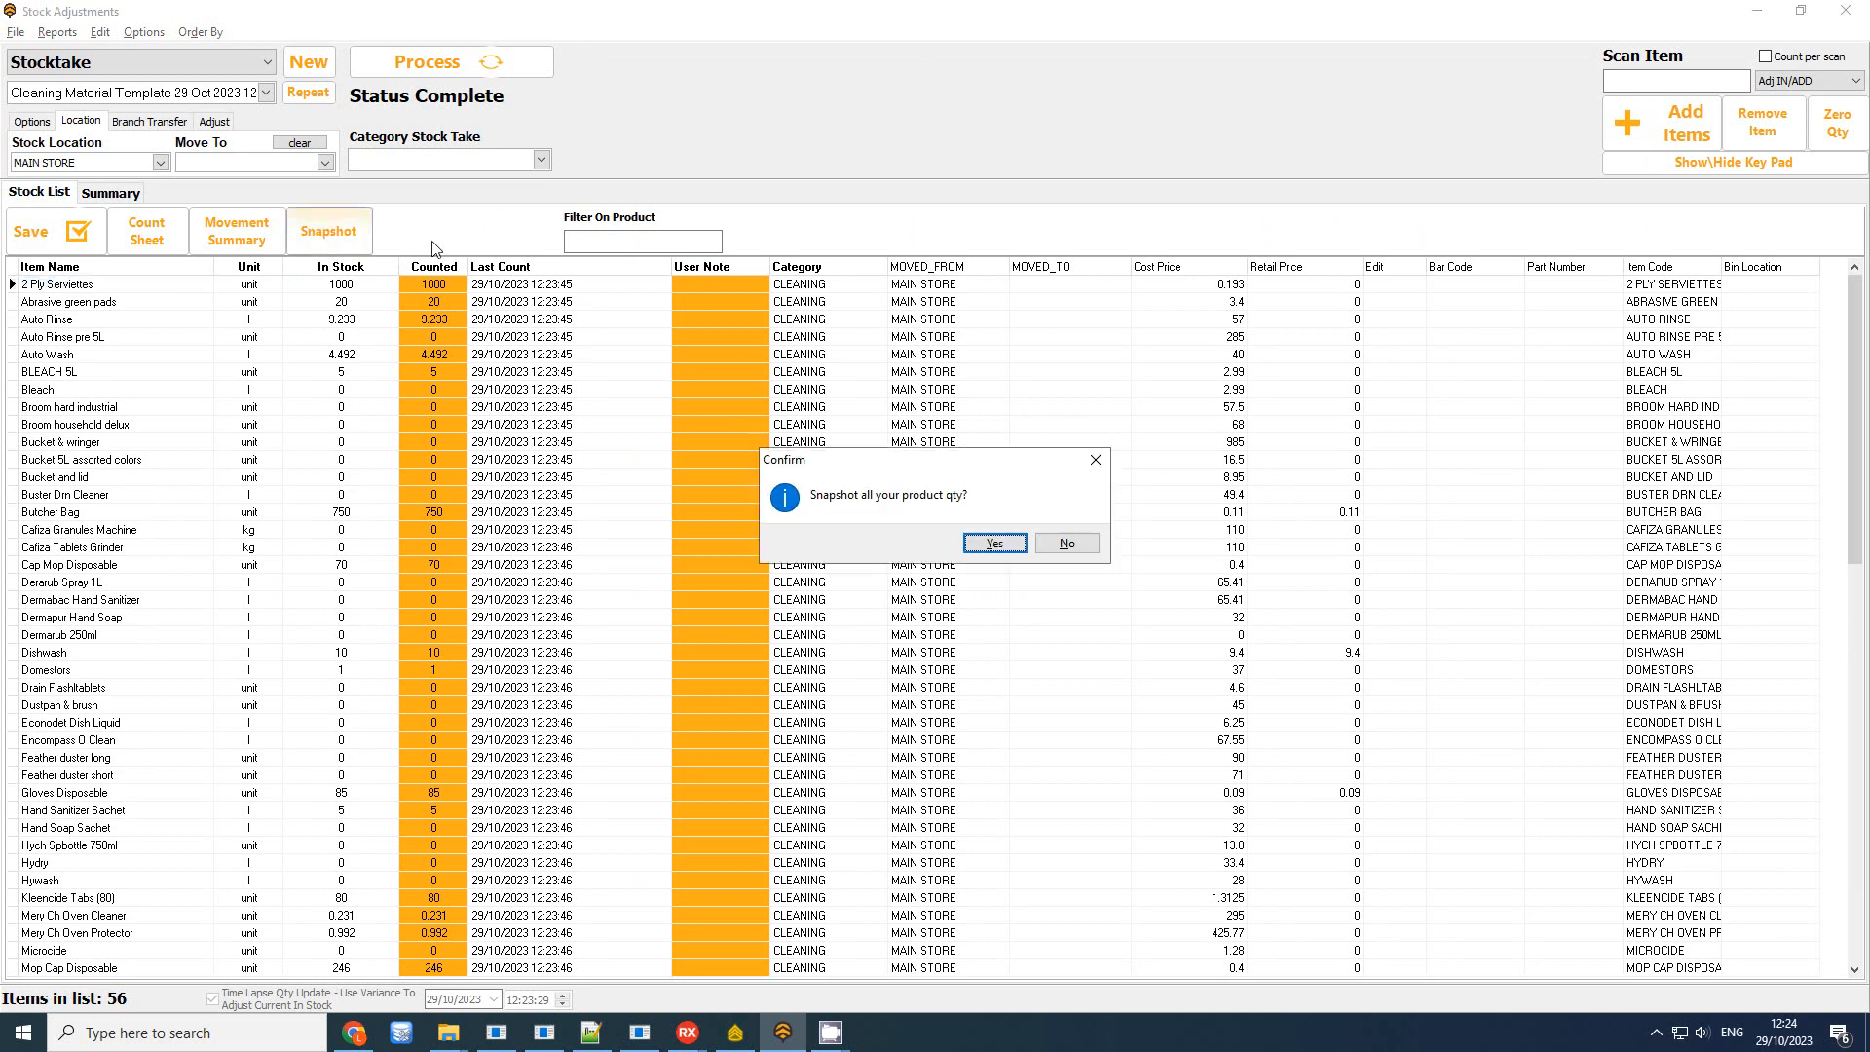
{"action": "left_click", "coordinate": [995, 542]}
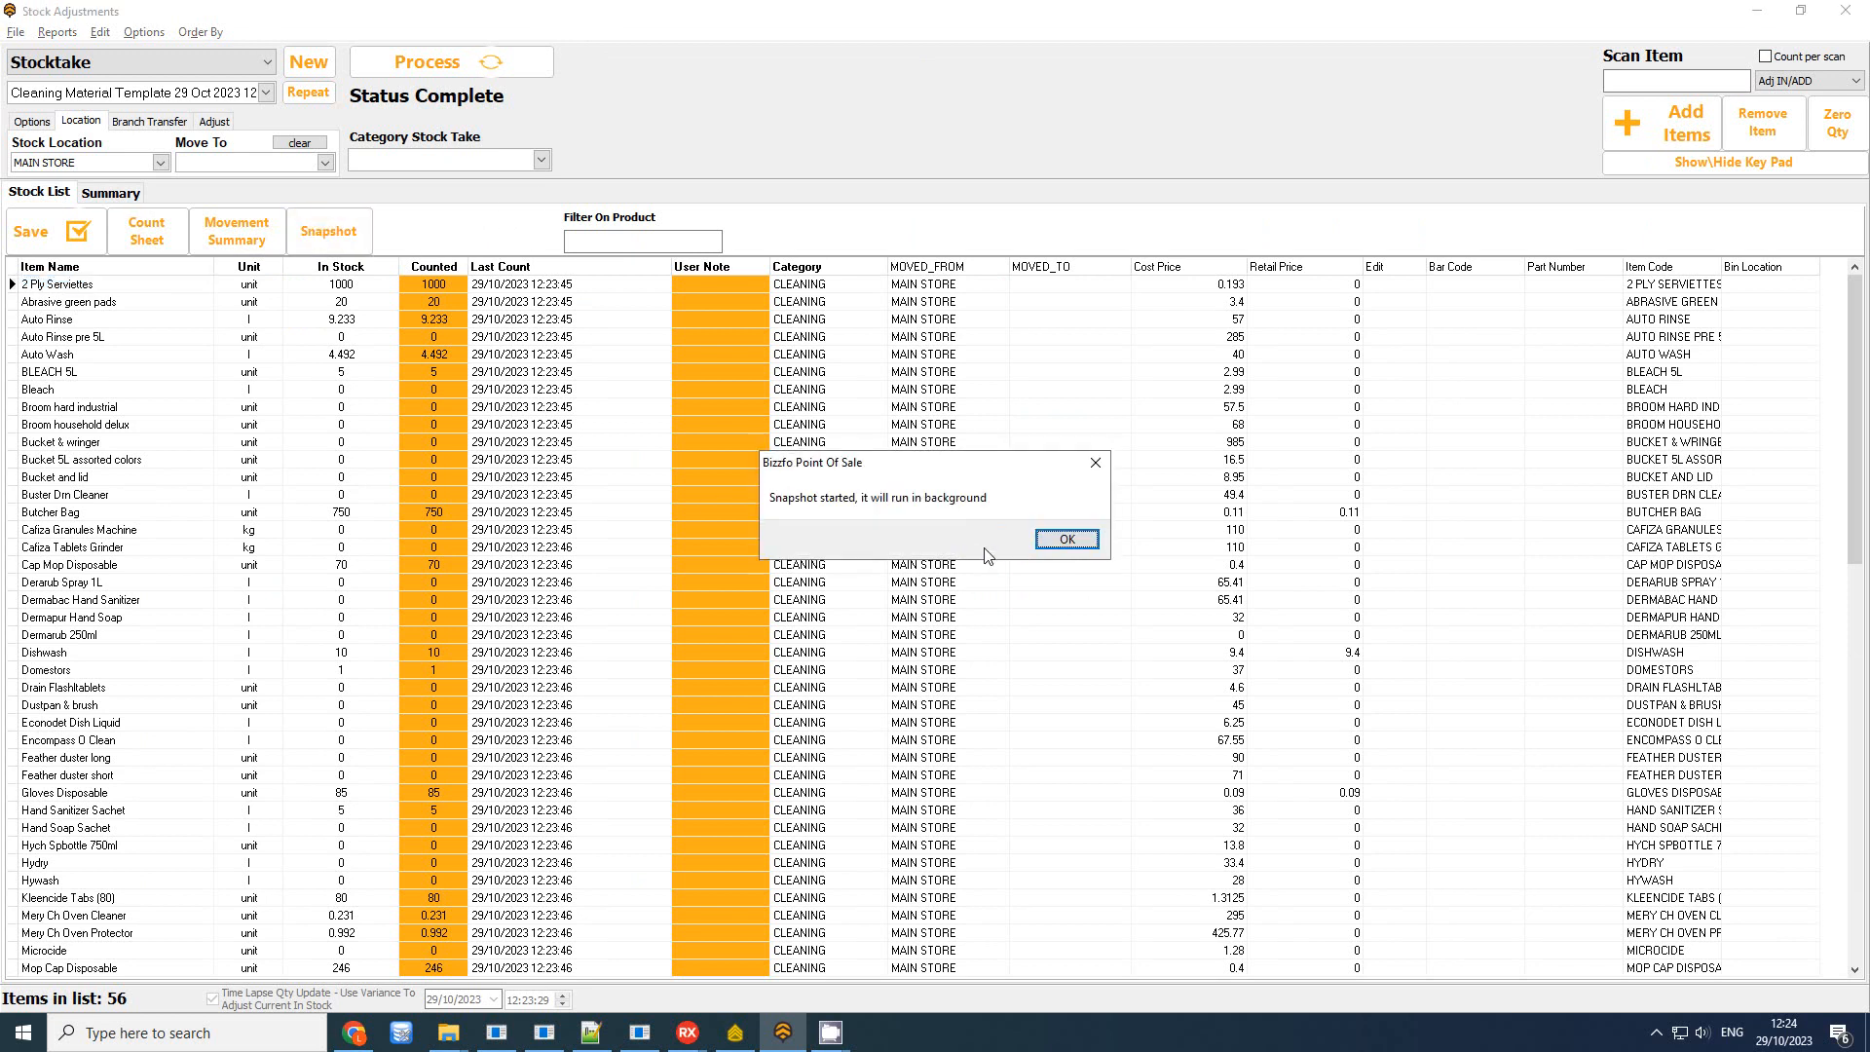
{"action": "left_click", "coordinate": [1066, 540]}
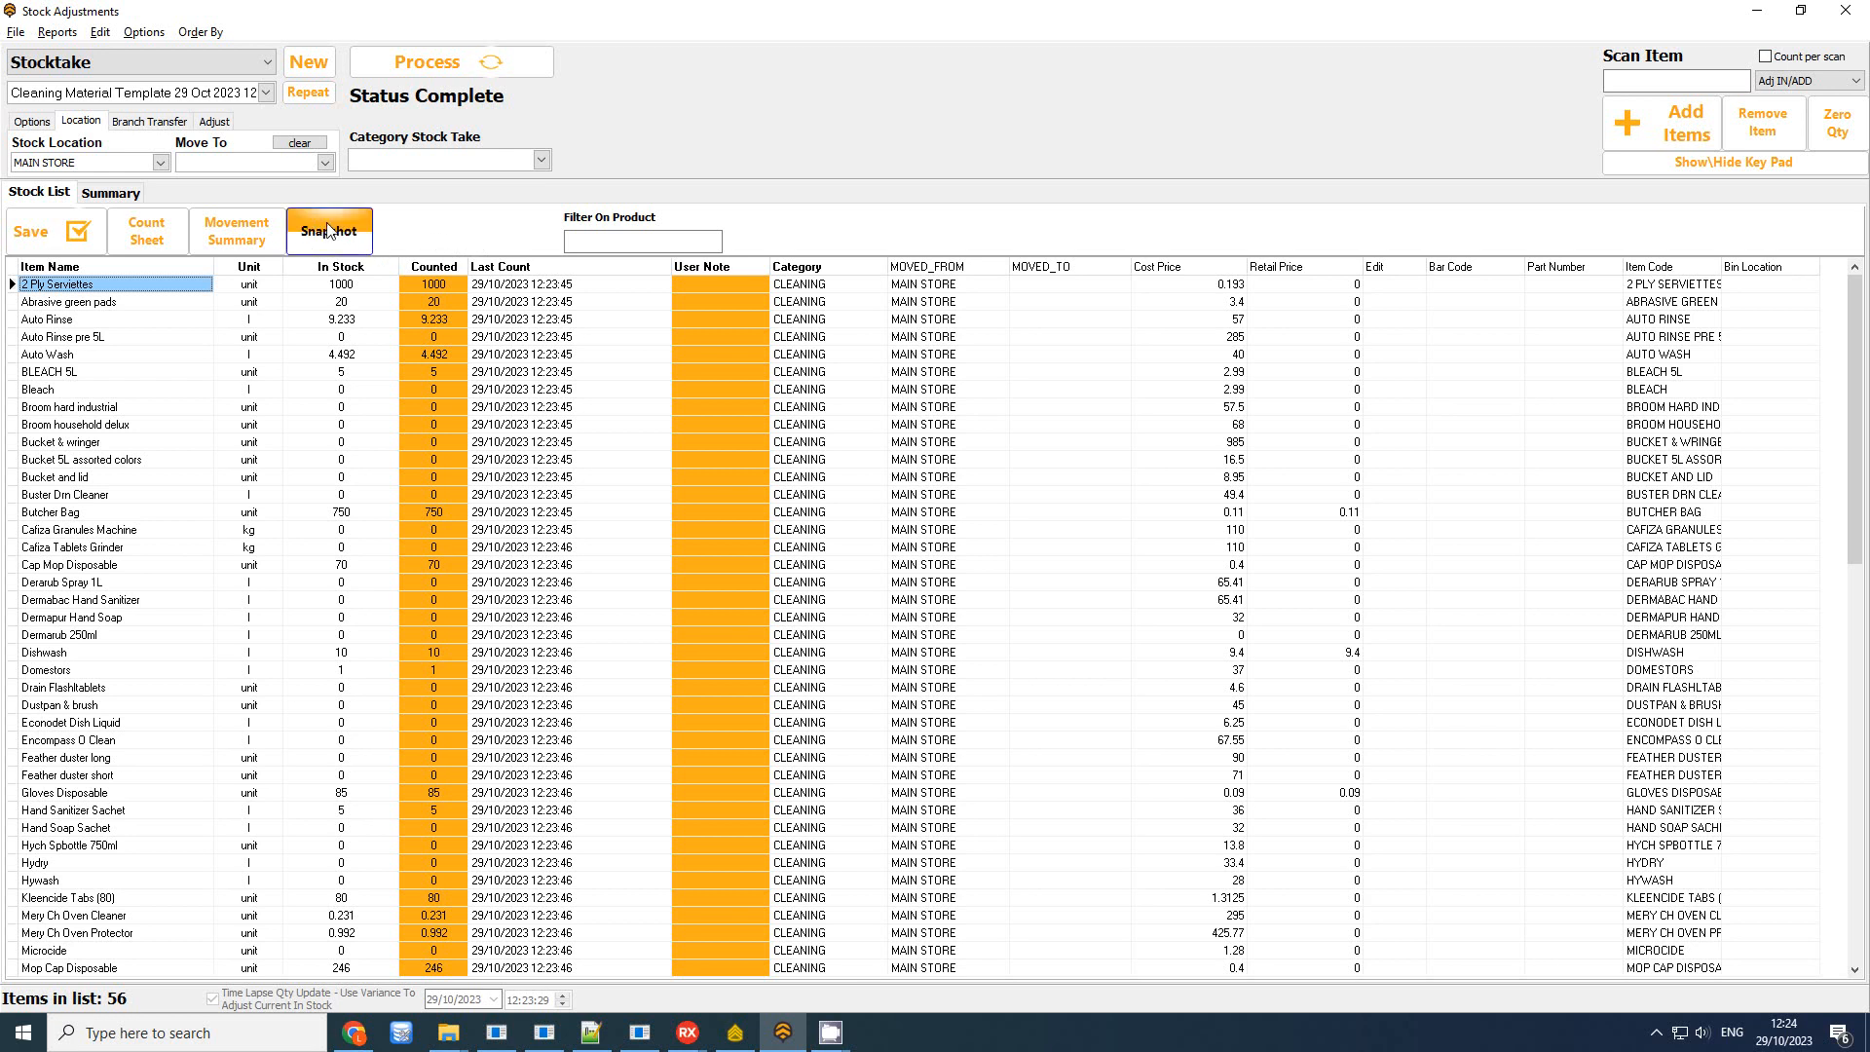
{"action": "left_click", "coordinate": [110, 193]}
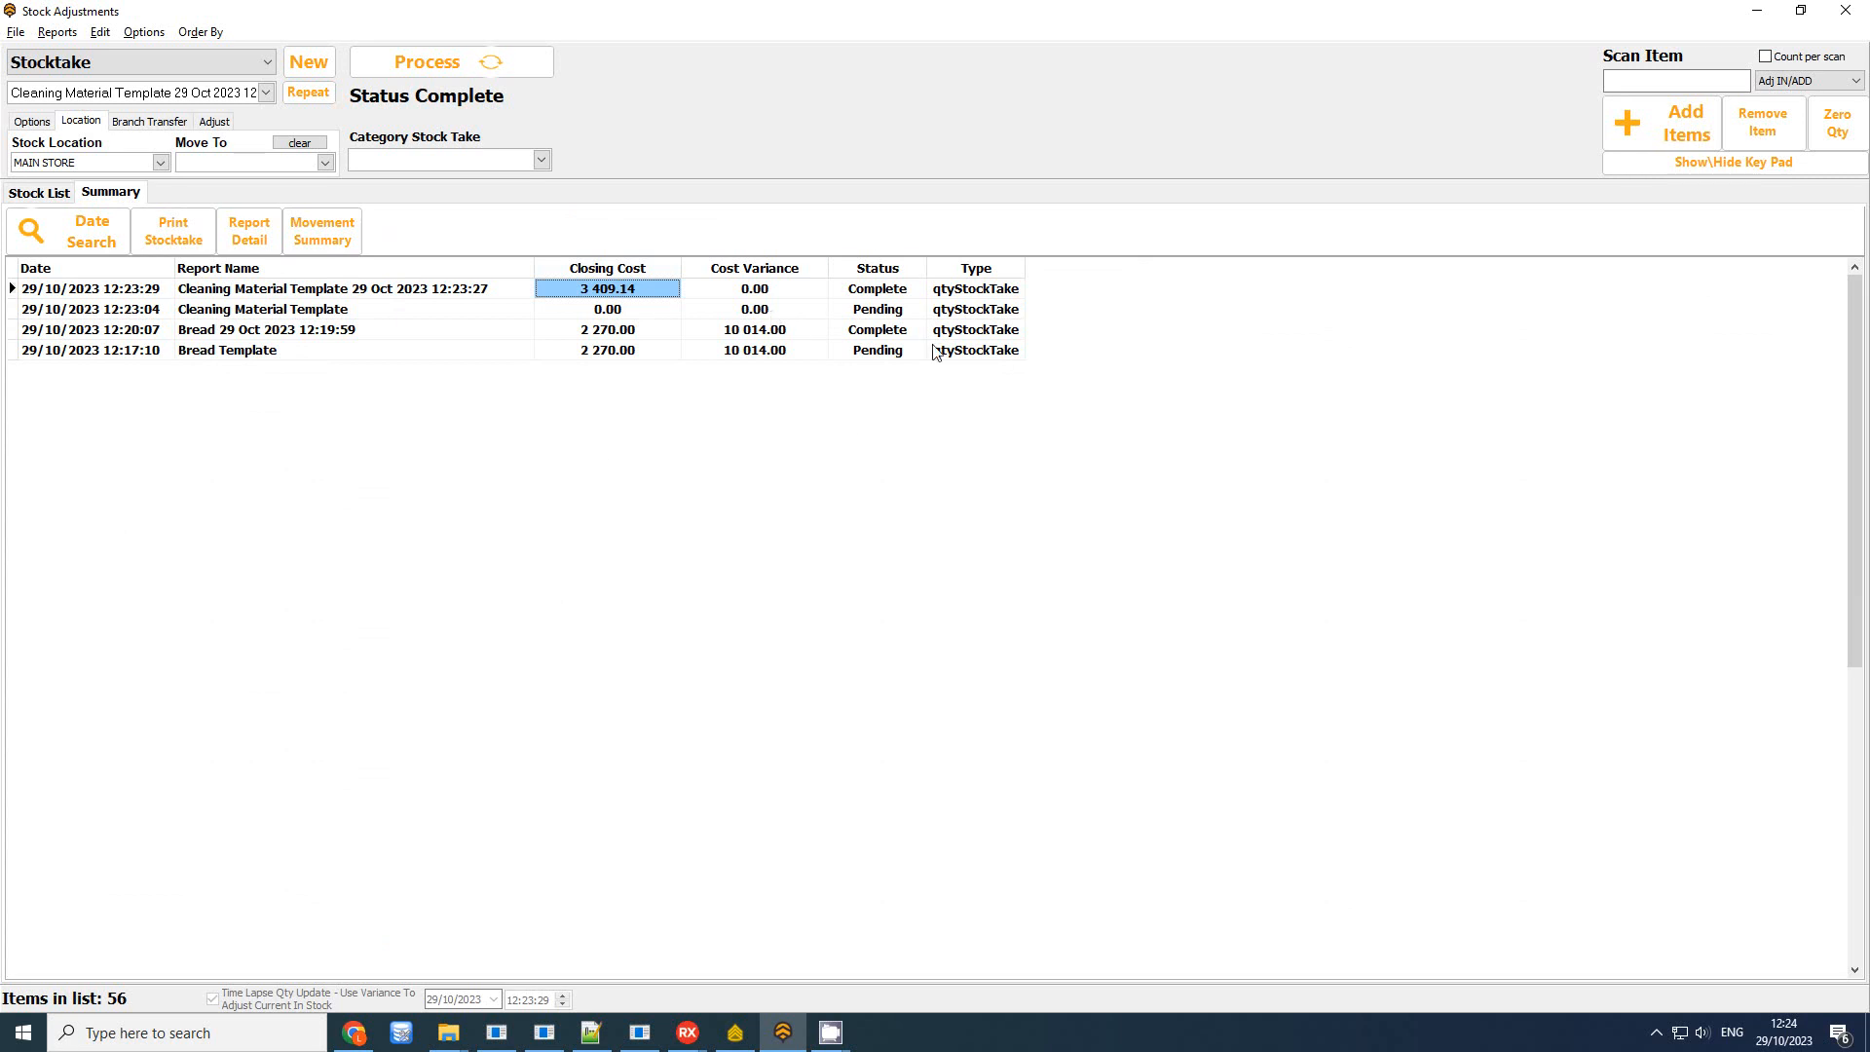
Open the Report Detail of today's Cashup Snapshot, closing cost 48 421.08
{"action": "left_click", "coordinate": [86, 252]}
{"action": "left_click", "coordinate": [1027, 406]}
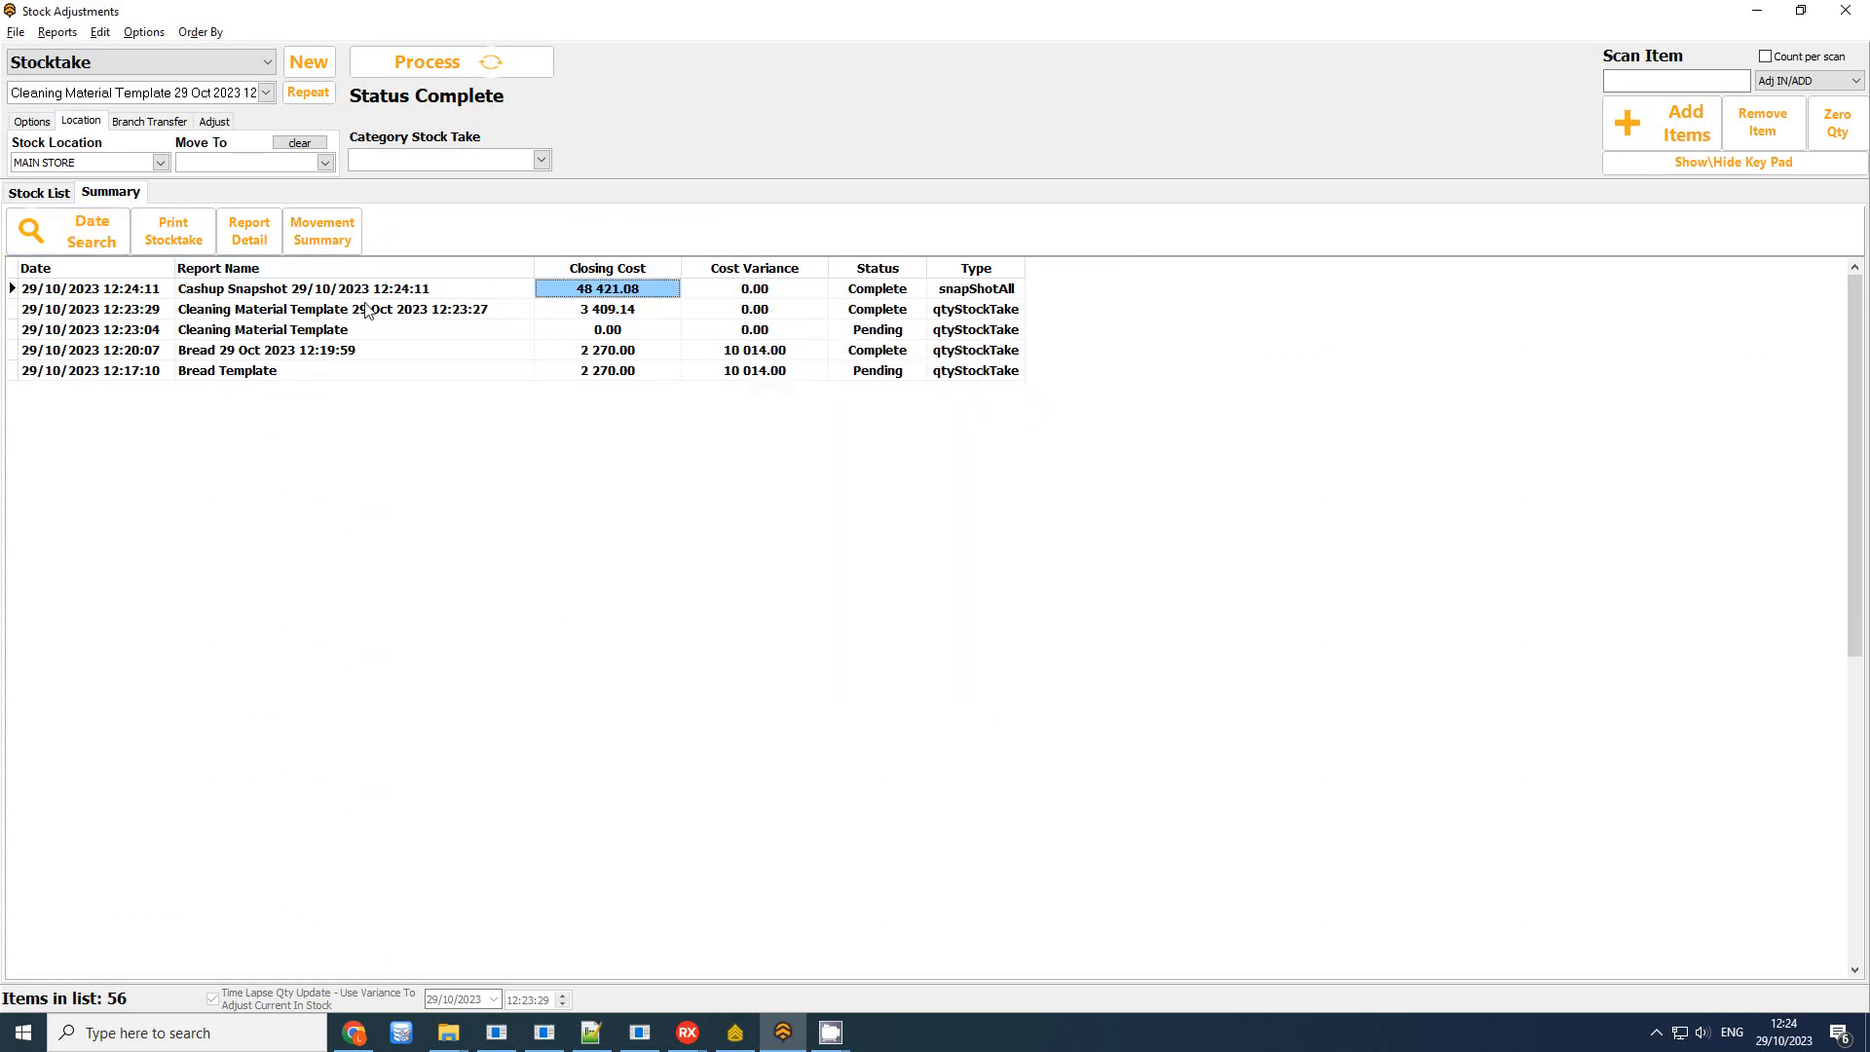
{"action": "left_click", "coordinate": [380, 292]}
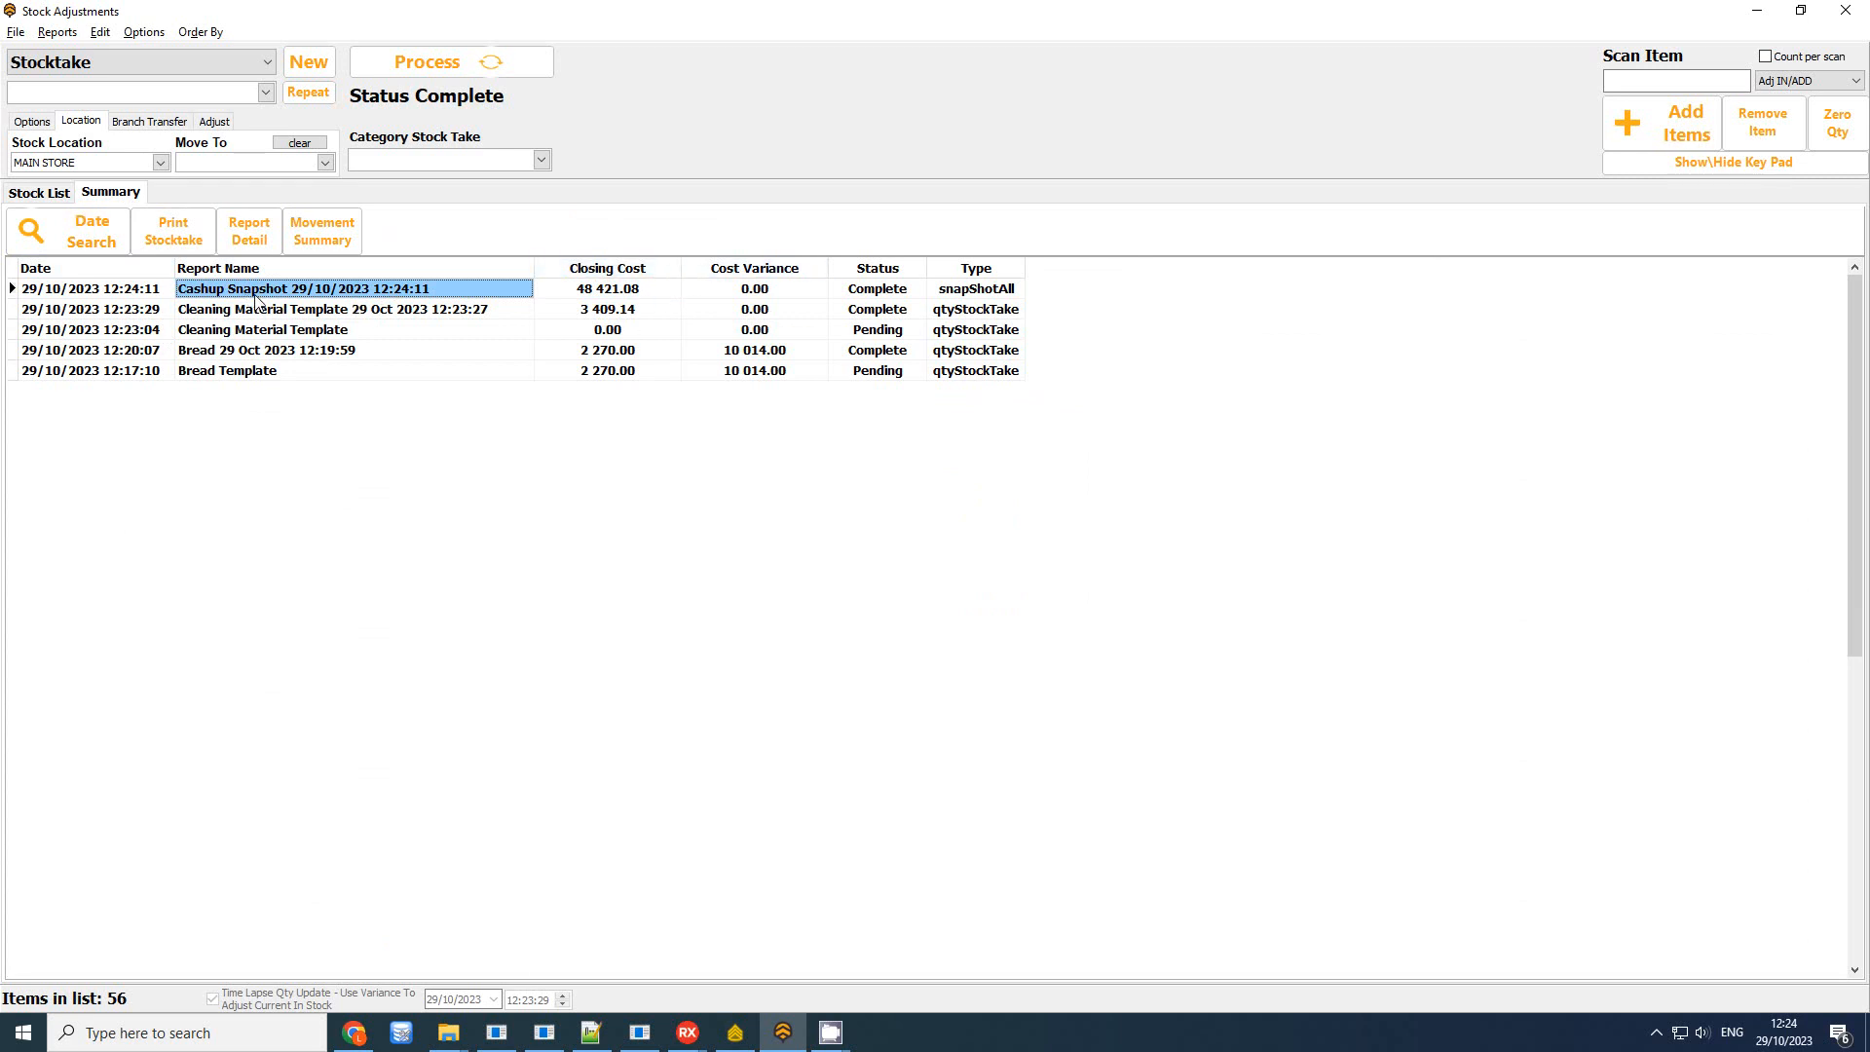
{"action": "left_click", "coordinate": [624, 290]}
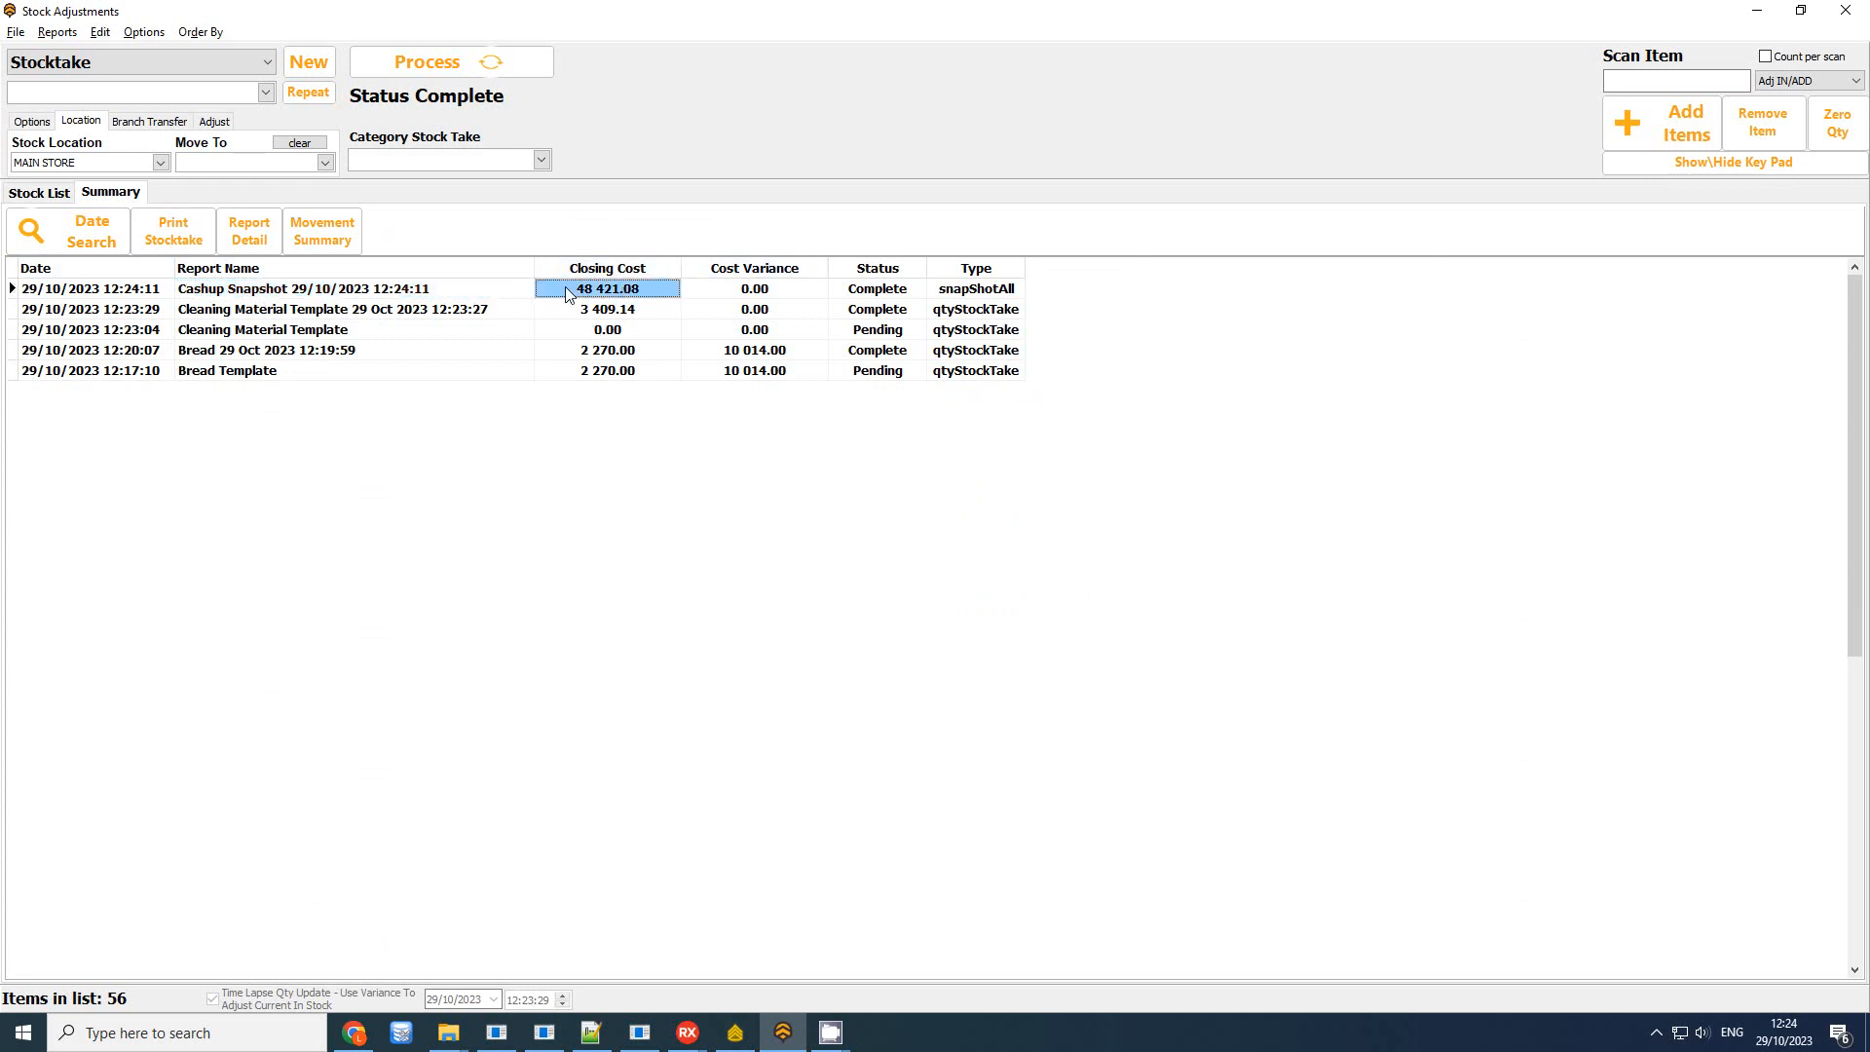
{"action": "left_click_drag", "start_coordinate": [1026, 270], "coordinate": [1079, 272]}
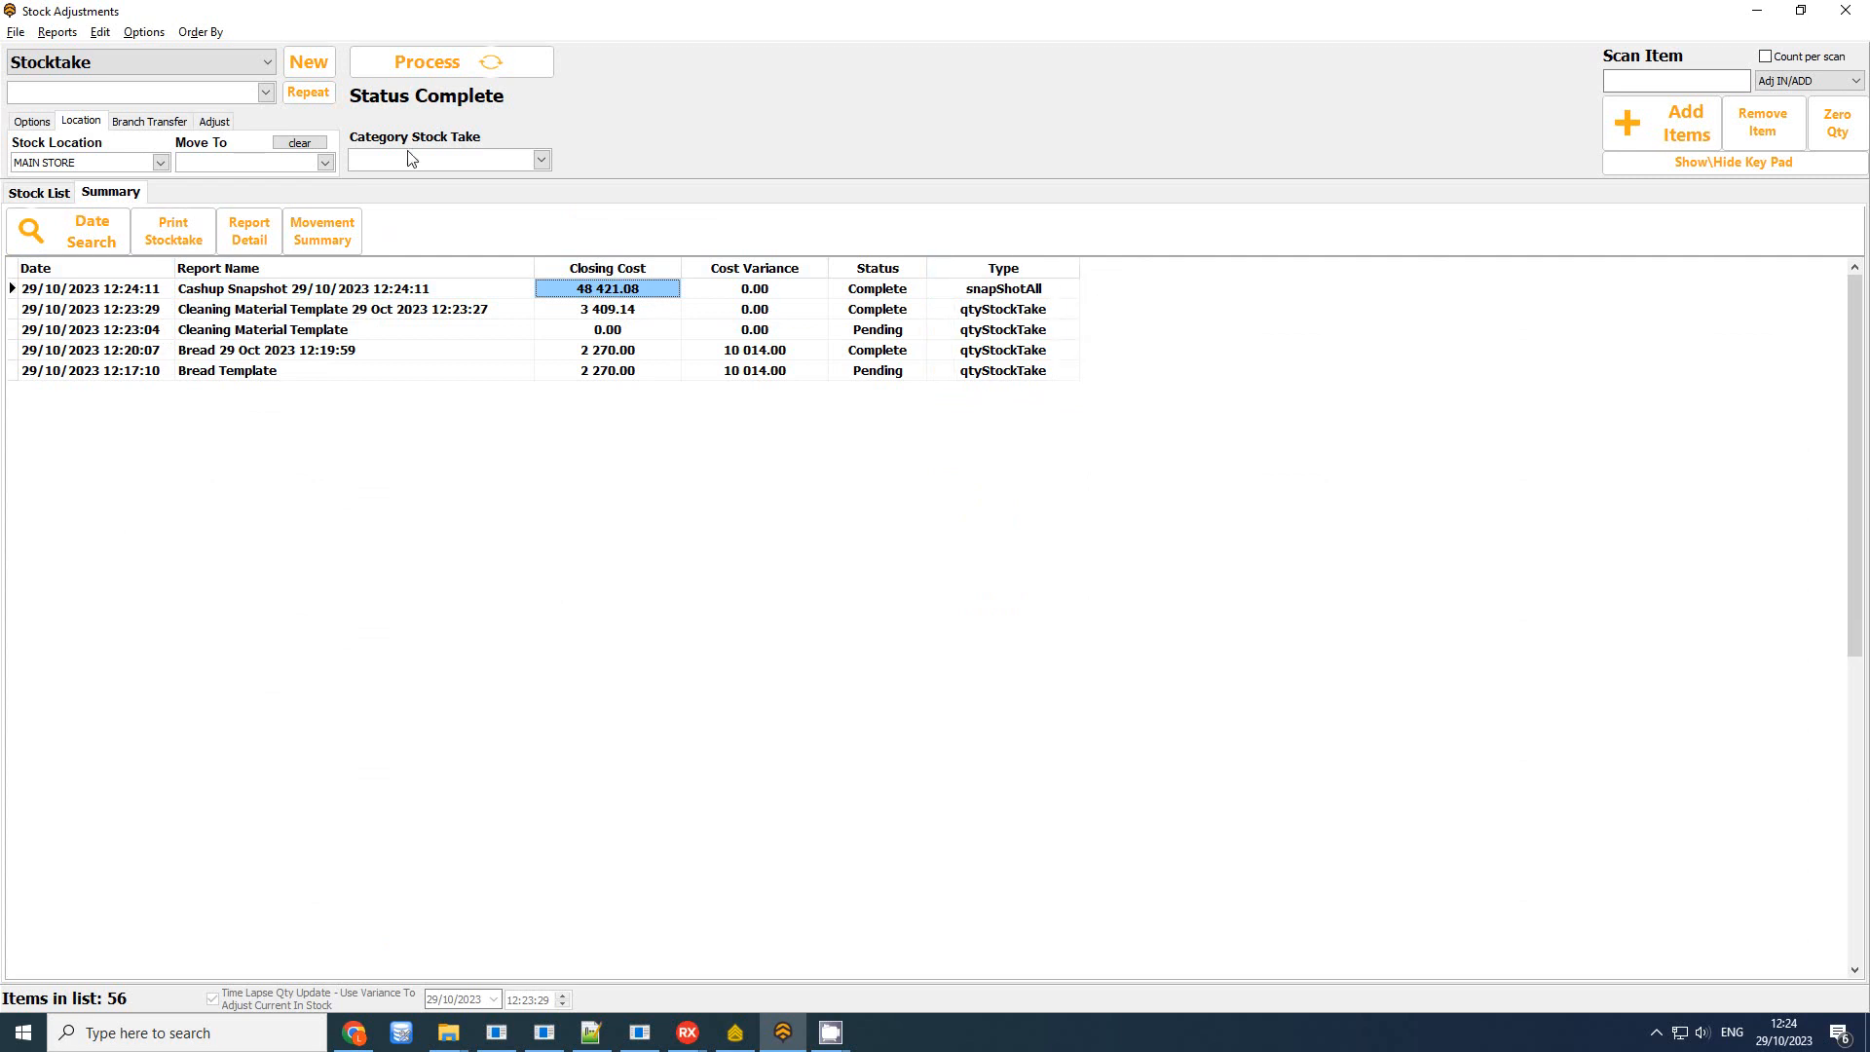
{"action": "left_click", "coordinate": [312, 292]}
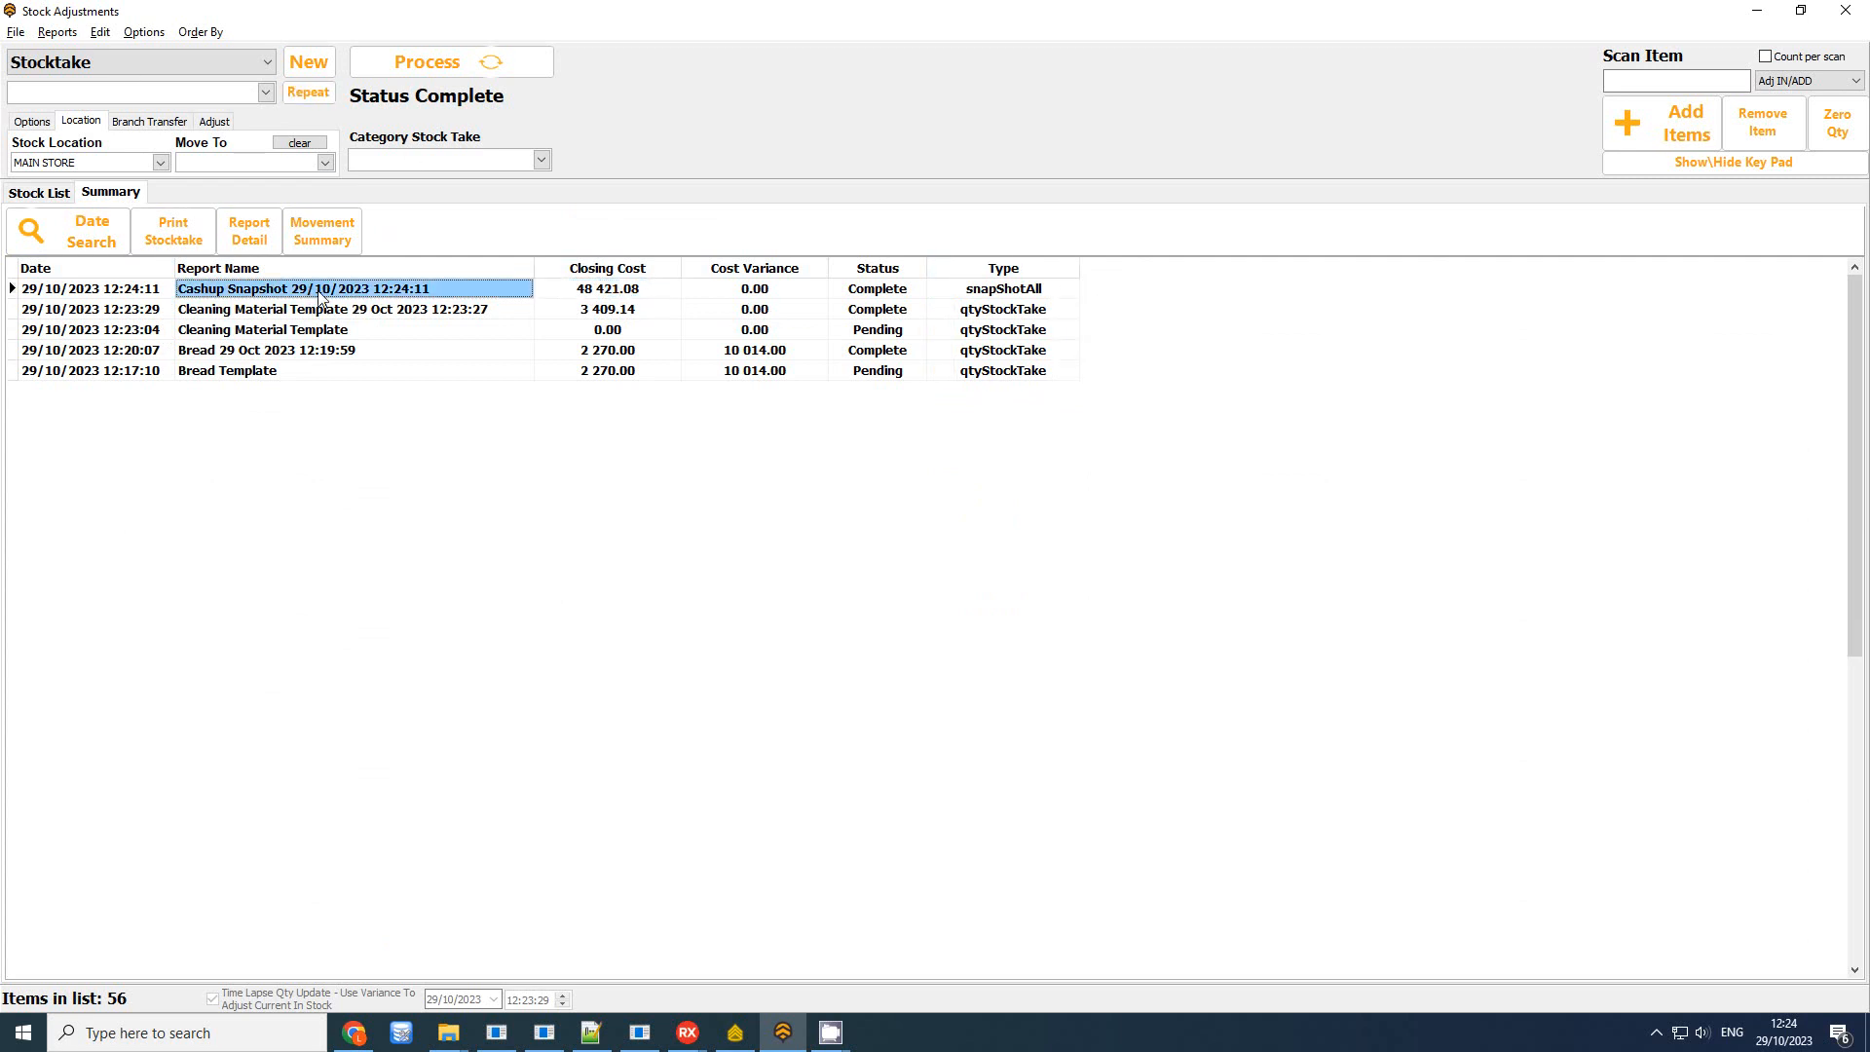
{"action": "left_click", "coordinate": [258, 239]}
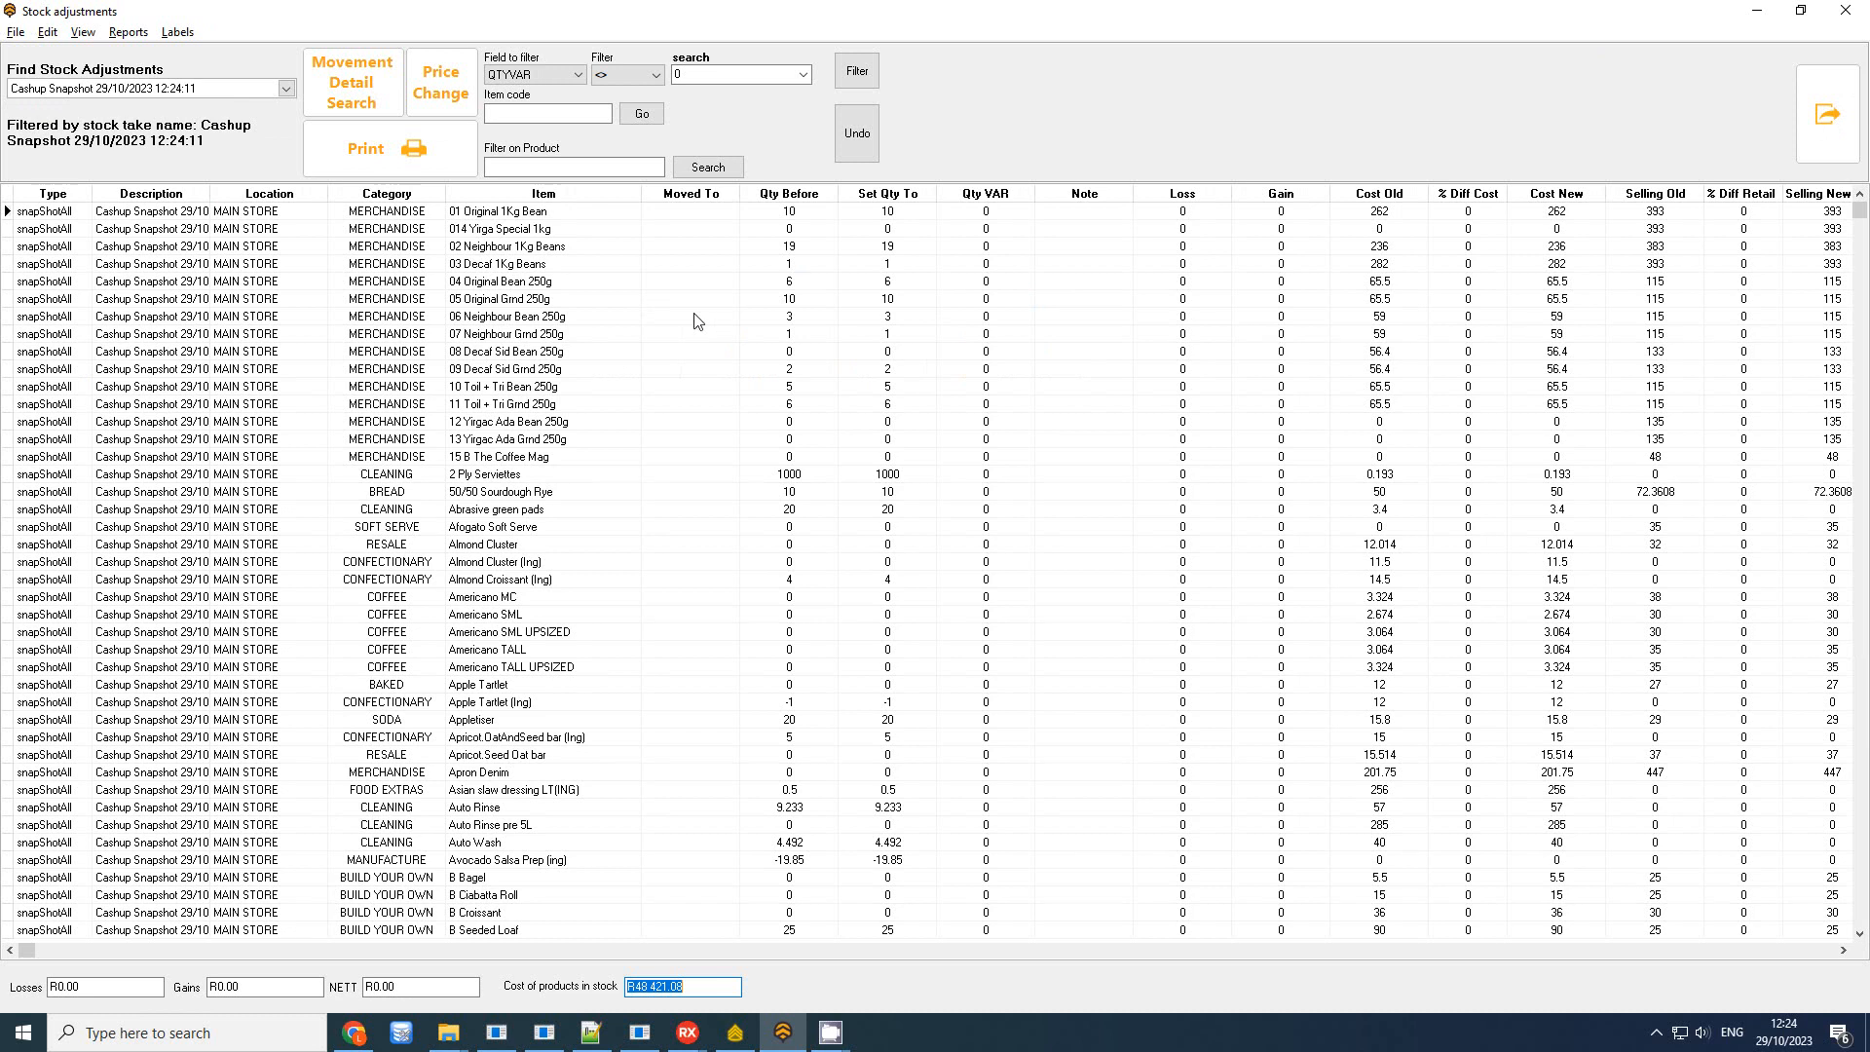
Browse the Cashup Snapshot's item adjustments, then close the detail window
{"action": "left_click", "coordinate": [473, 234]}
{"action": "scroll", "coordinate": [600, 471], "scroll_direction": "down", "scroll_amount": 20}
{"action": "scroll", "coordinate": [575, 604], "scroll_direction": "down", "scroll_amount": 7}
{"action": "scroll", "coordinate": [430, 659], "scroll_direction": "up", "scroll_amount": 4}
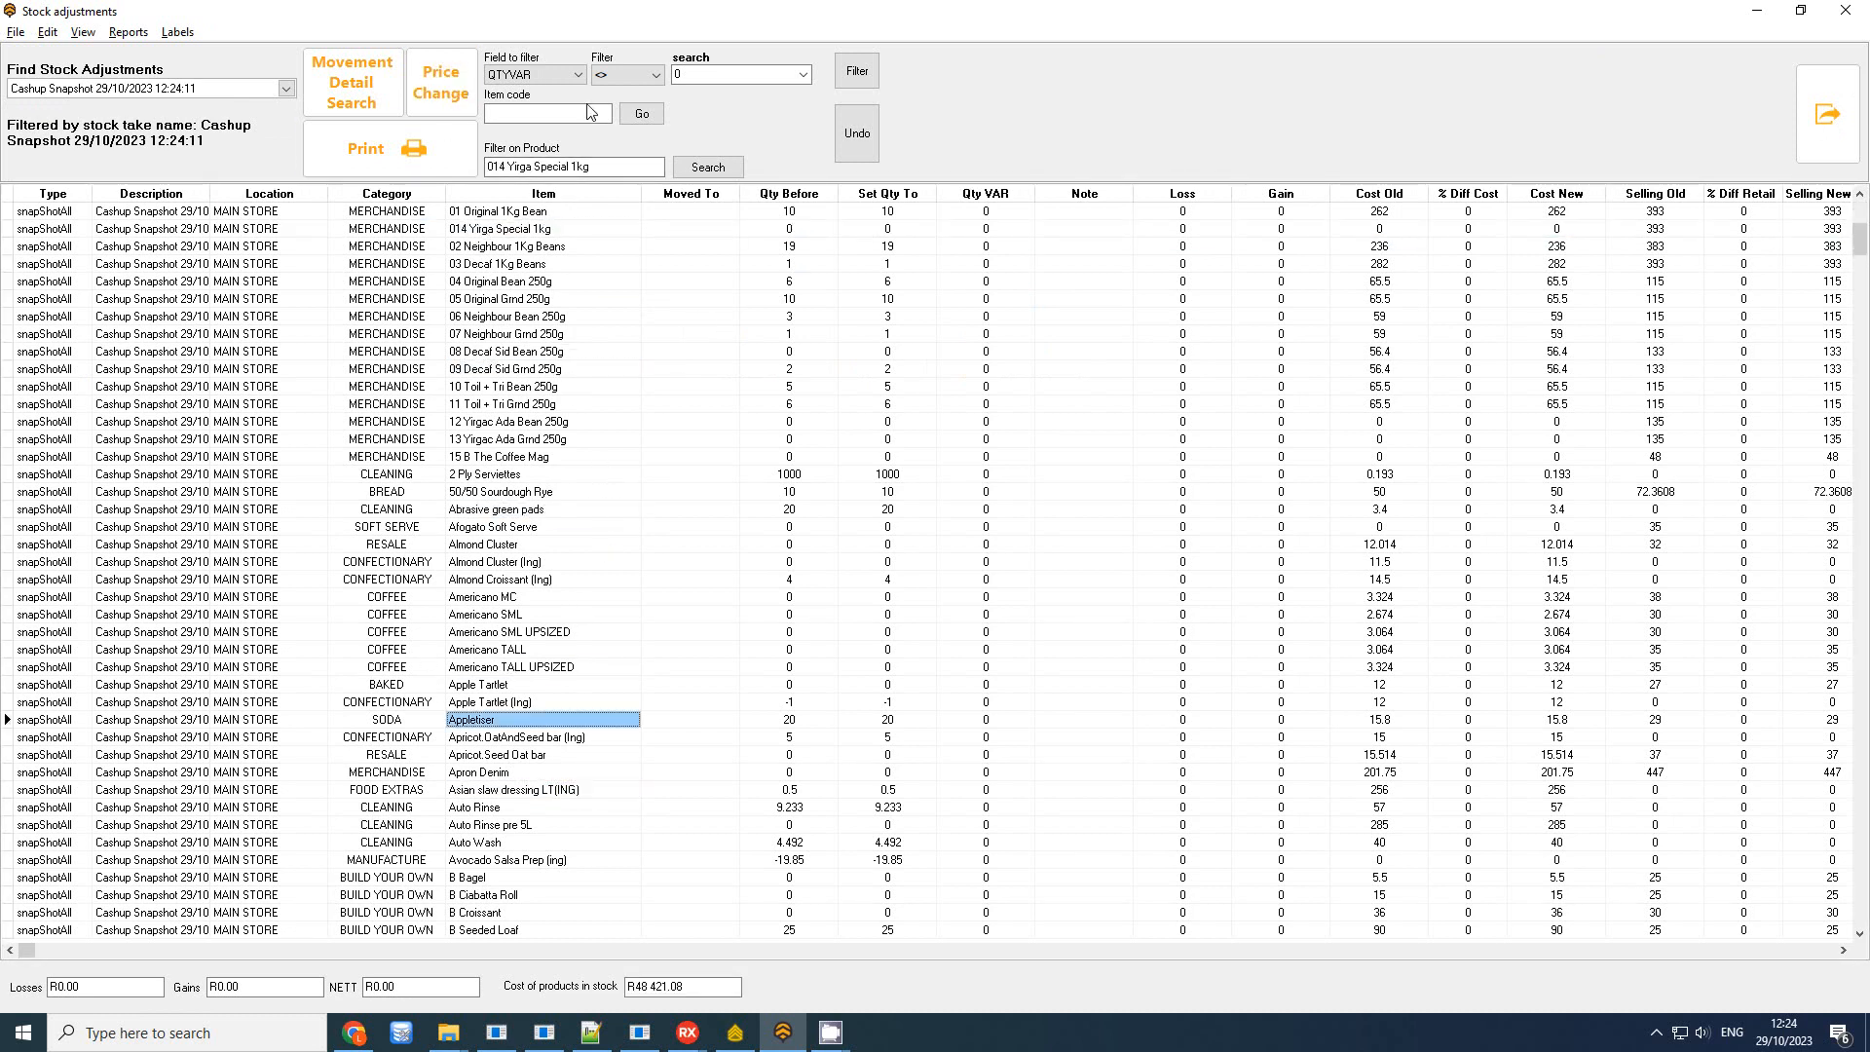
{"action": "left_click", "coordinate": [1845, 11]}
Review the Cleaning Material and Bread 29 Oct 2023 reports, then close Stock Adjustments and go Home
{"action": "left_click", "coordinate": [402, 312]}
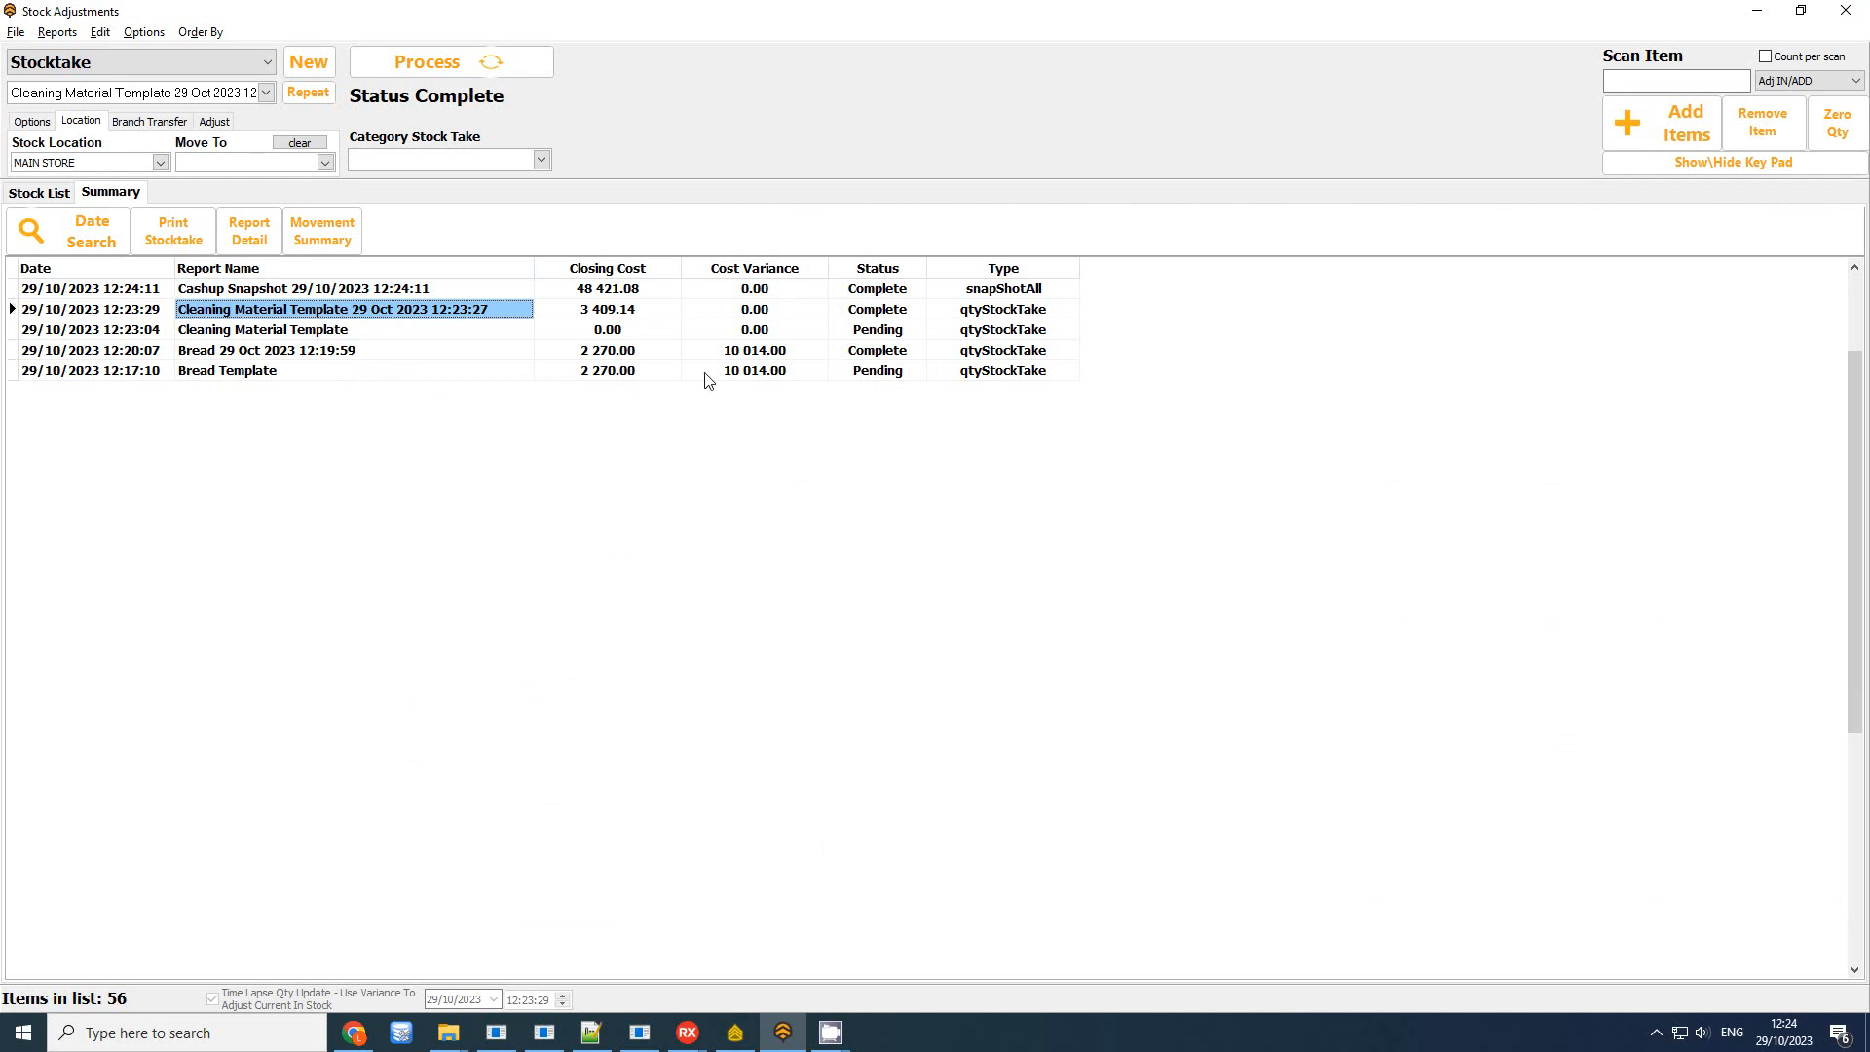
{"action": "left_click", "coordinate": [977, 353]}
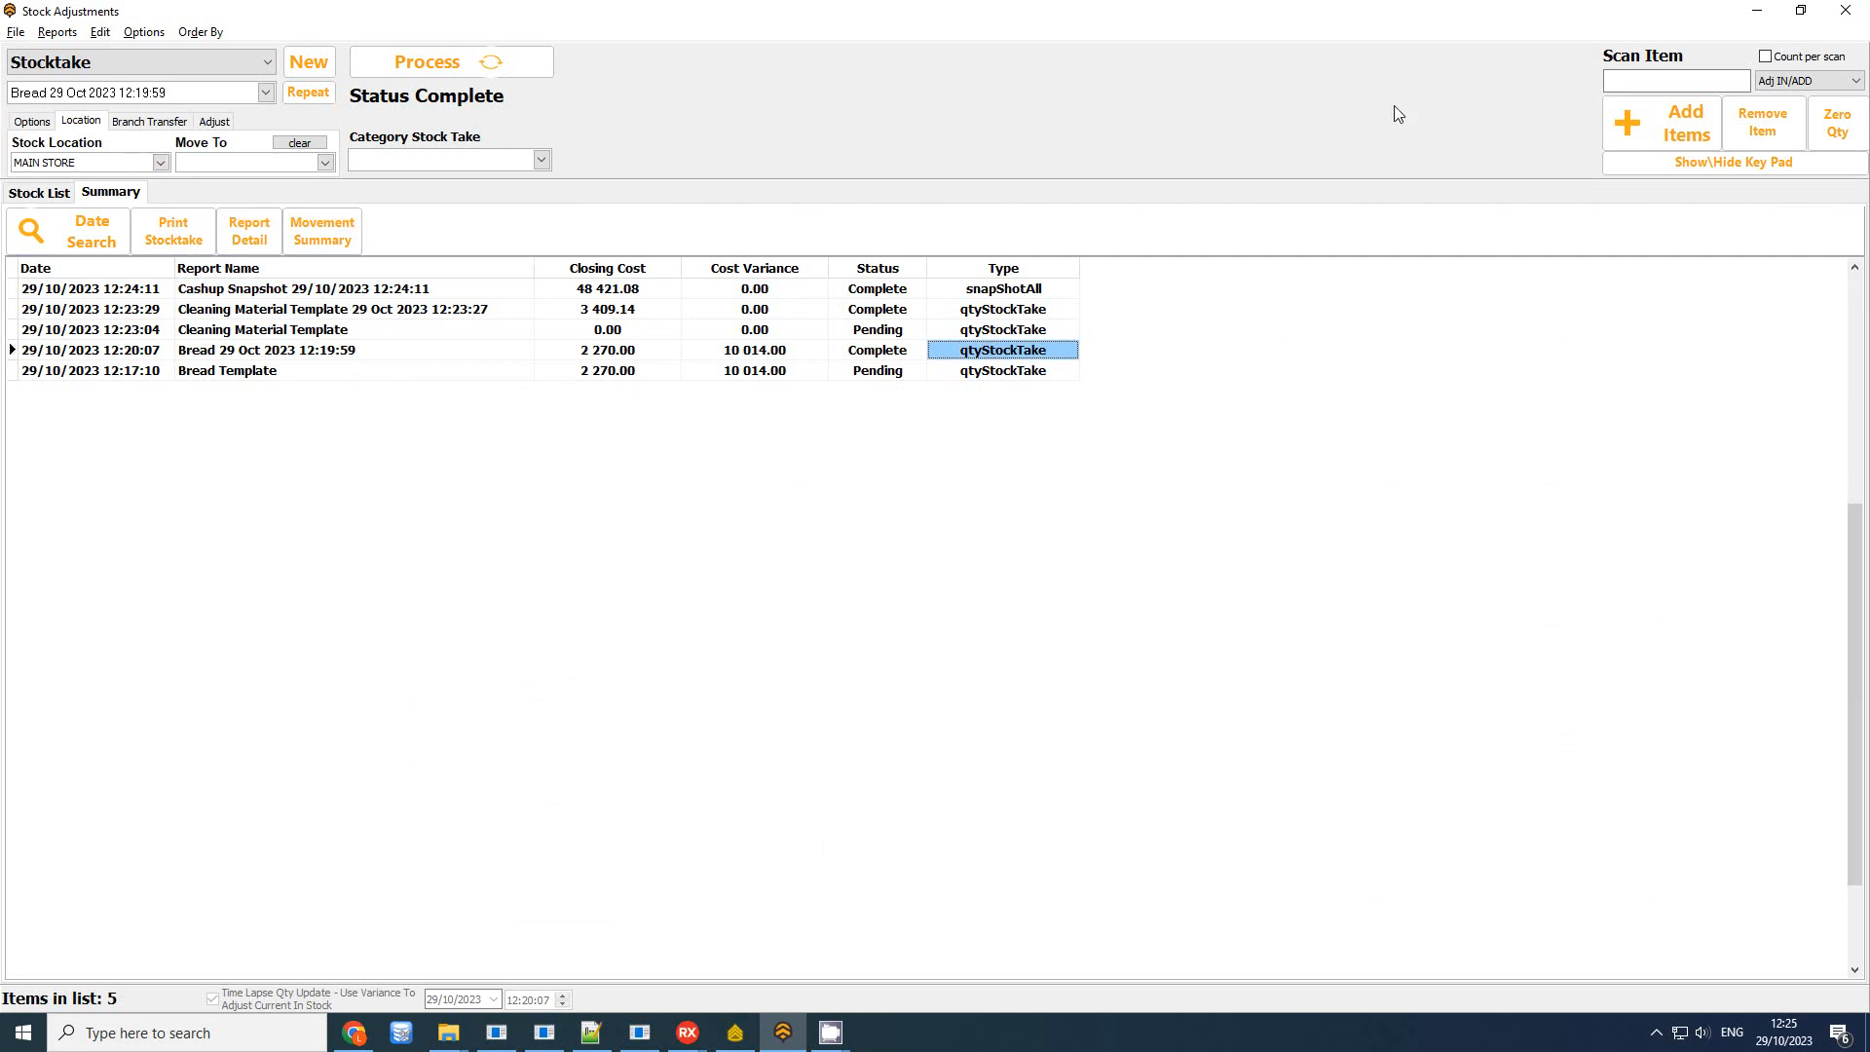
{"action": "left_click", "coordinate": [1846, 10]}
{"action": "left_click", "coordinate": [651, 705]}
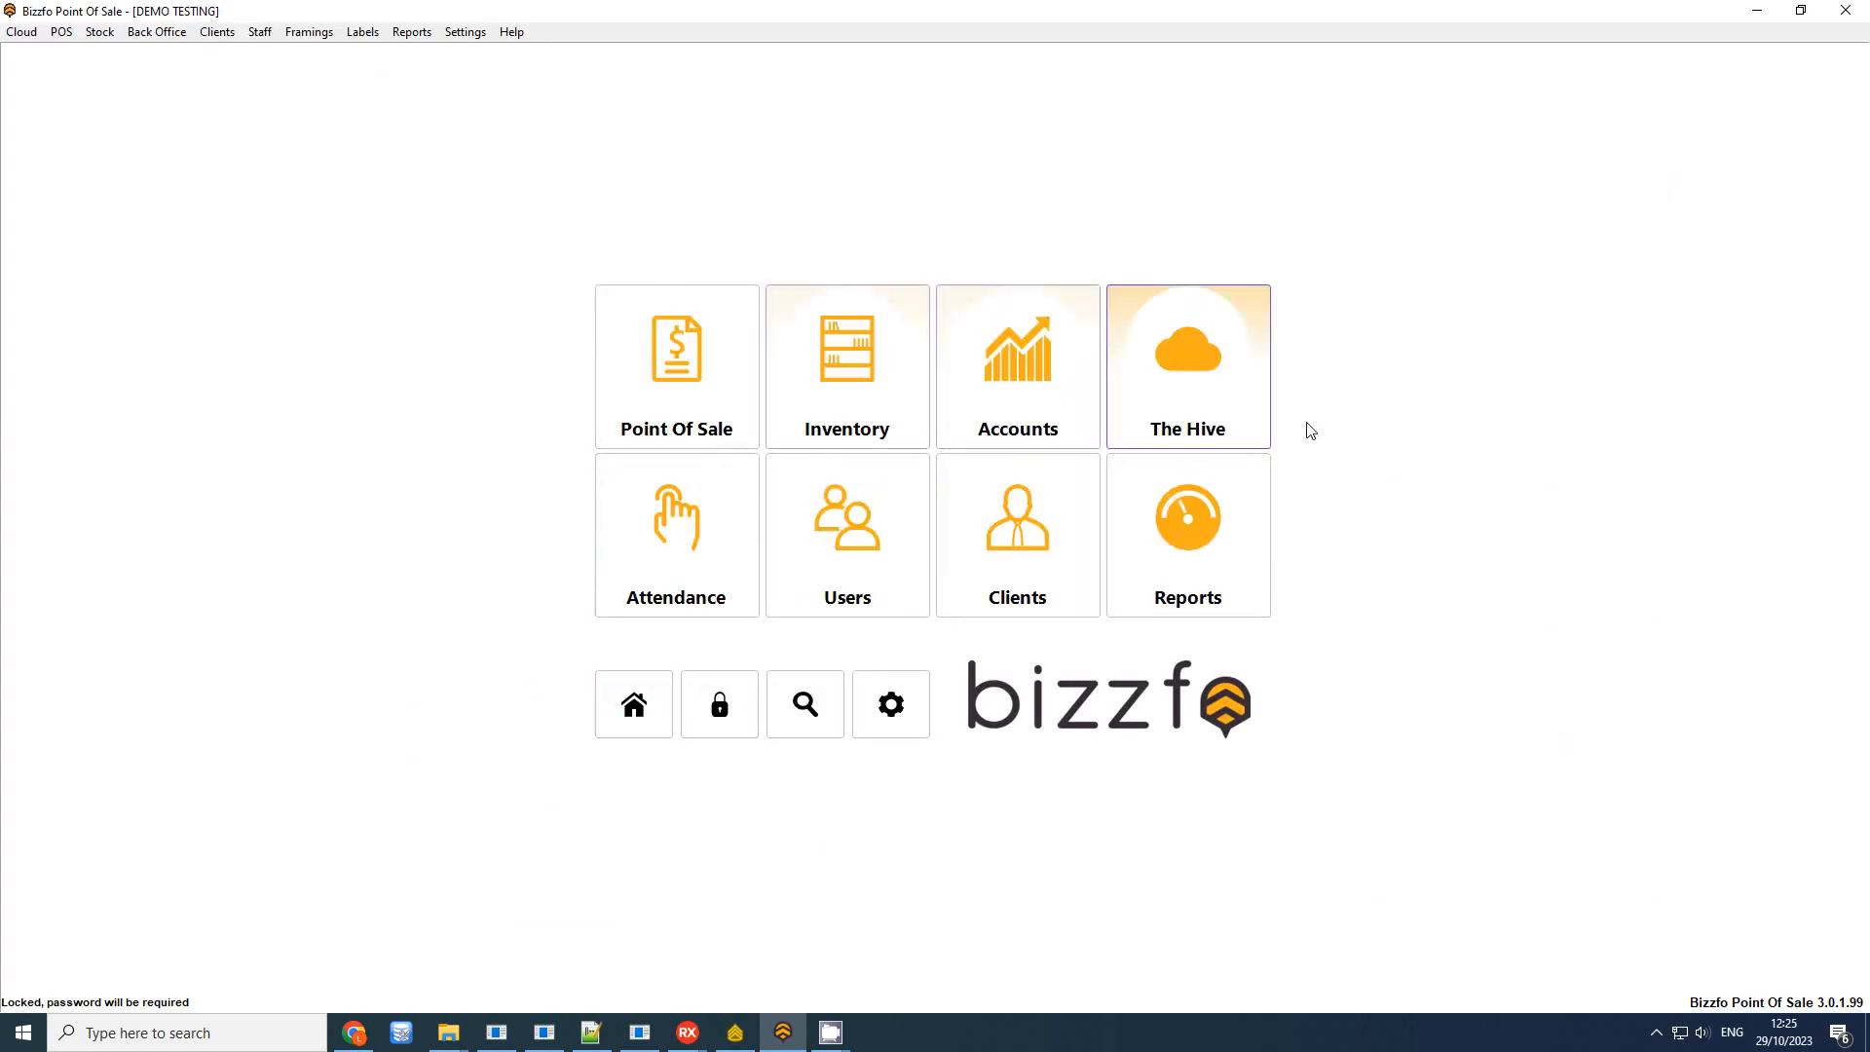
Open The Hive sync log and log in with the password
{"action": "left_click", "coordinate": [1244, 529]}
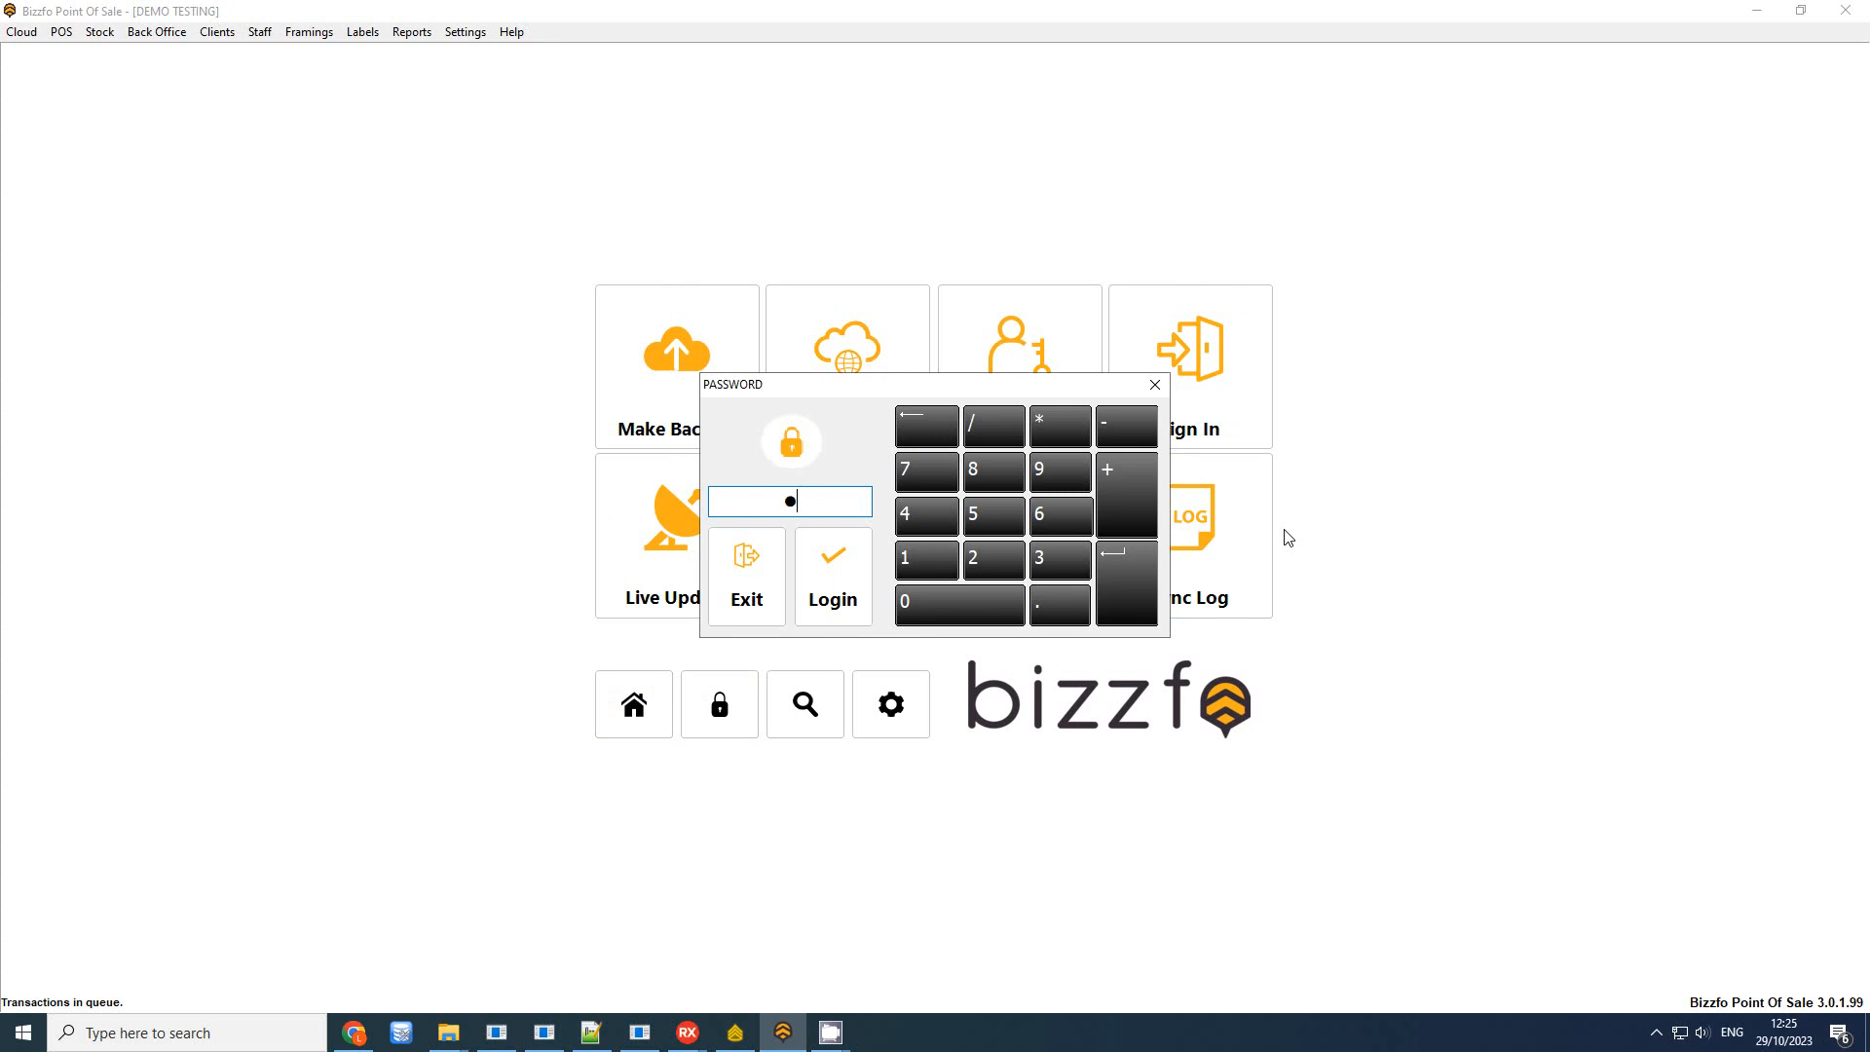
{"action": "type", "text": "1234"}
{"action": "key", "text": "Return"}
Send Stock Count \ Variance Reports for the Day to the Hive and check the upload result
{"action": "left_click", "coordinate": [485, 236]}
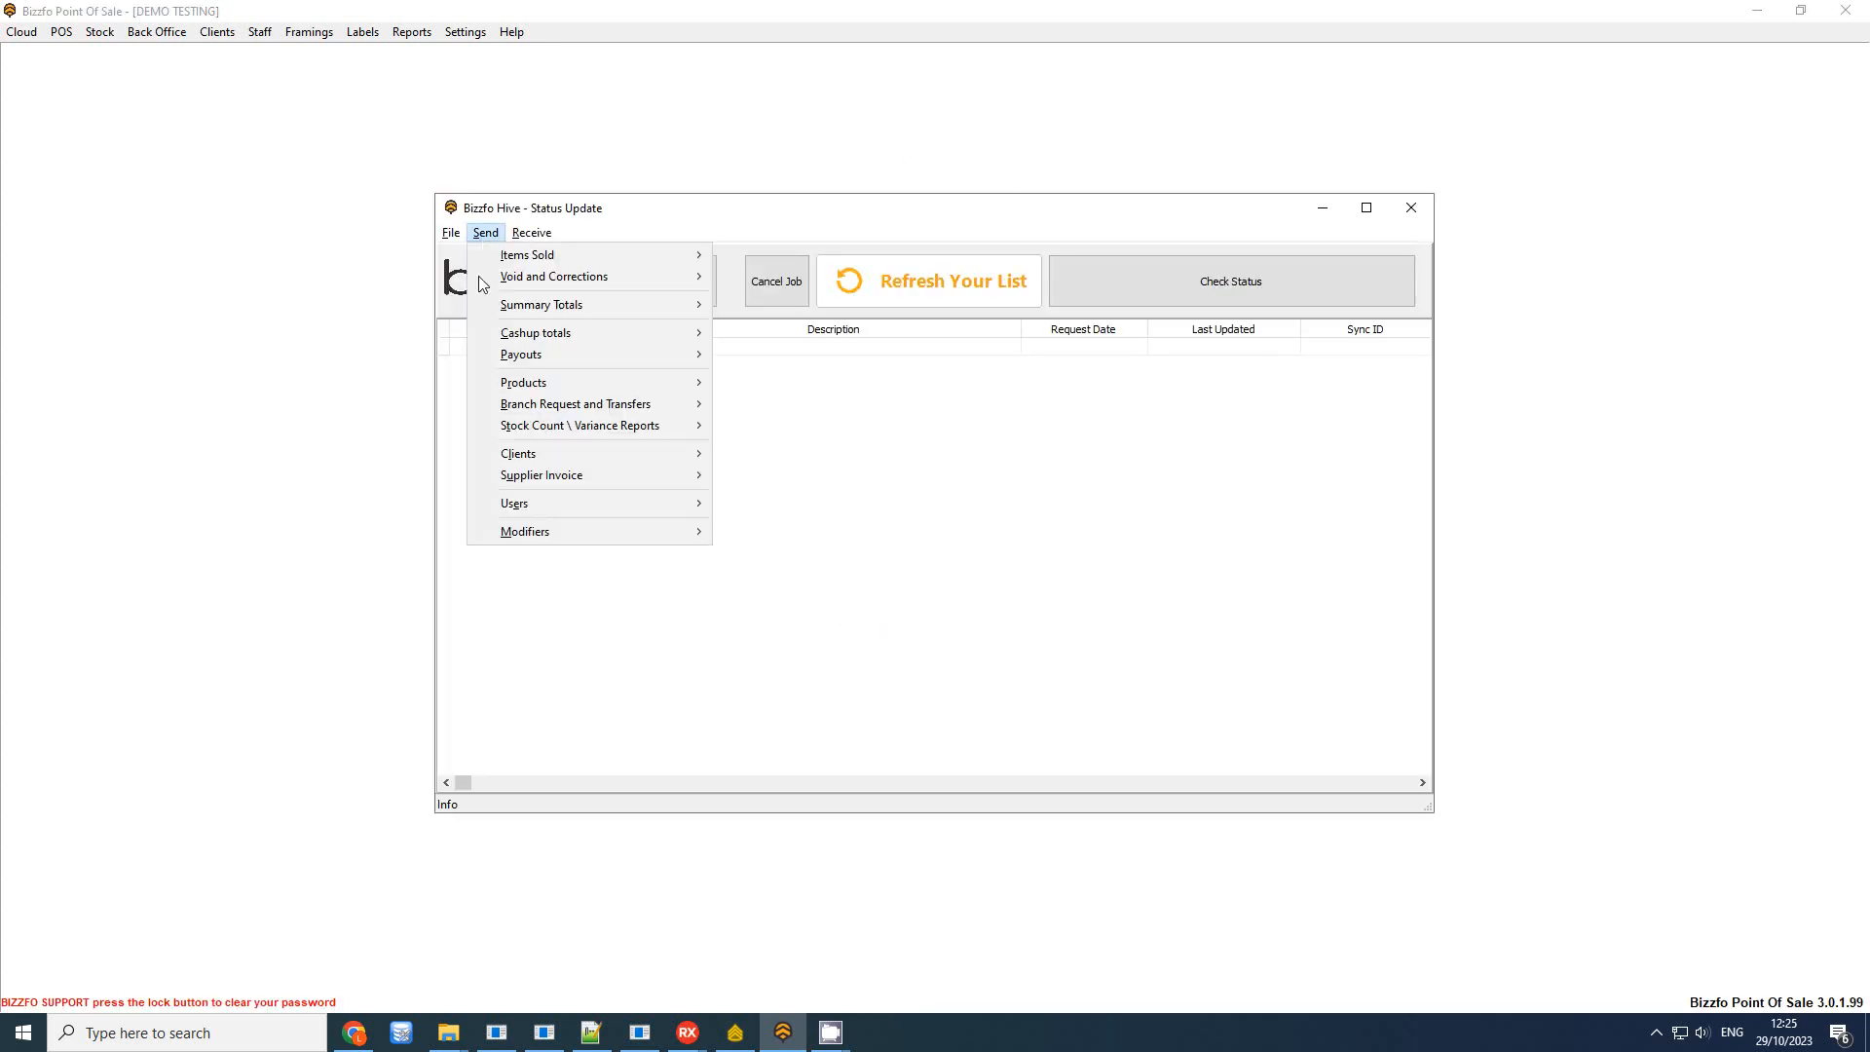
{"action": "mouse_move", "coordinate": [574, 433]}
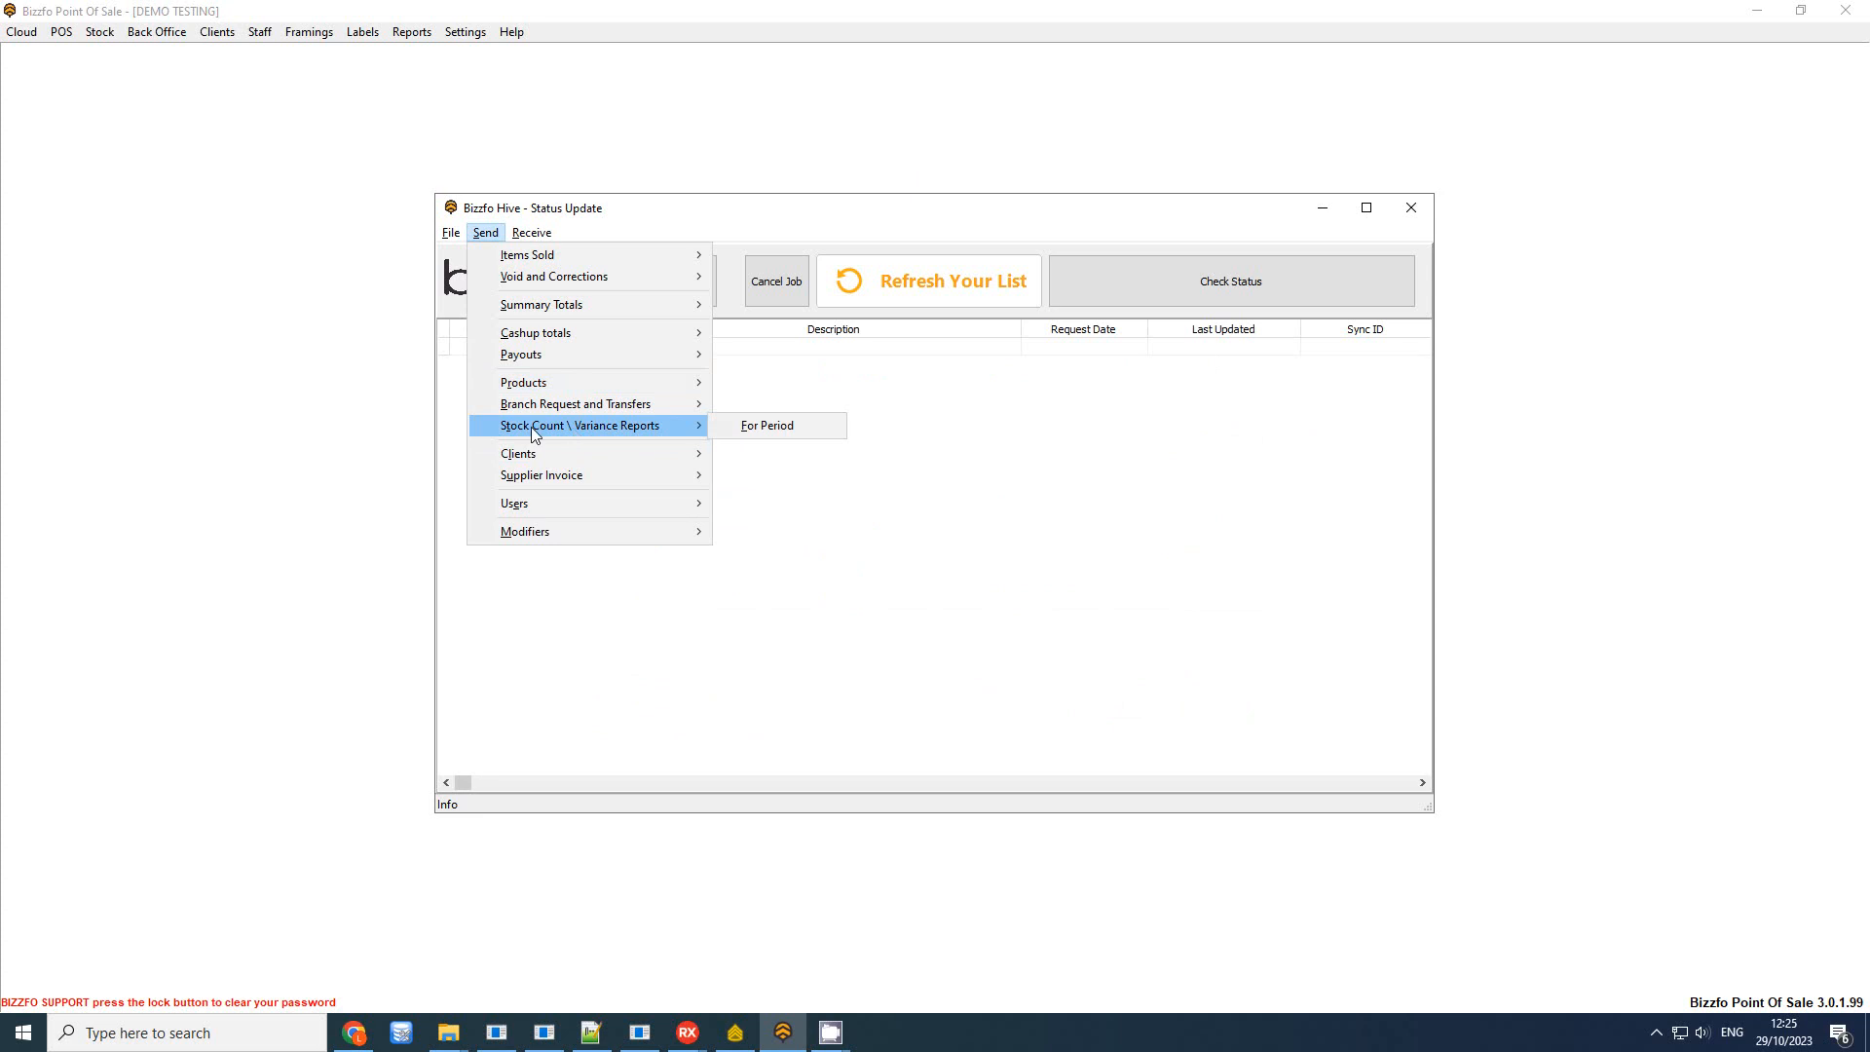
{"action": "left_click", "coordinate": [735, 425]}
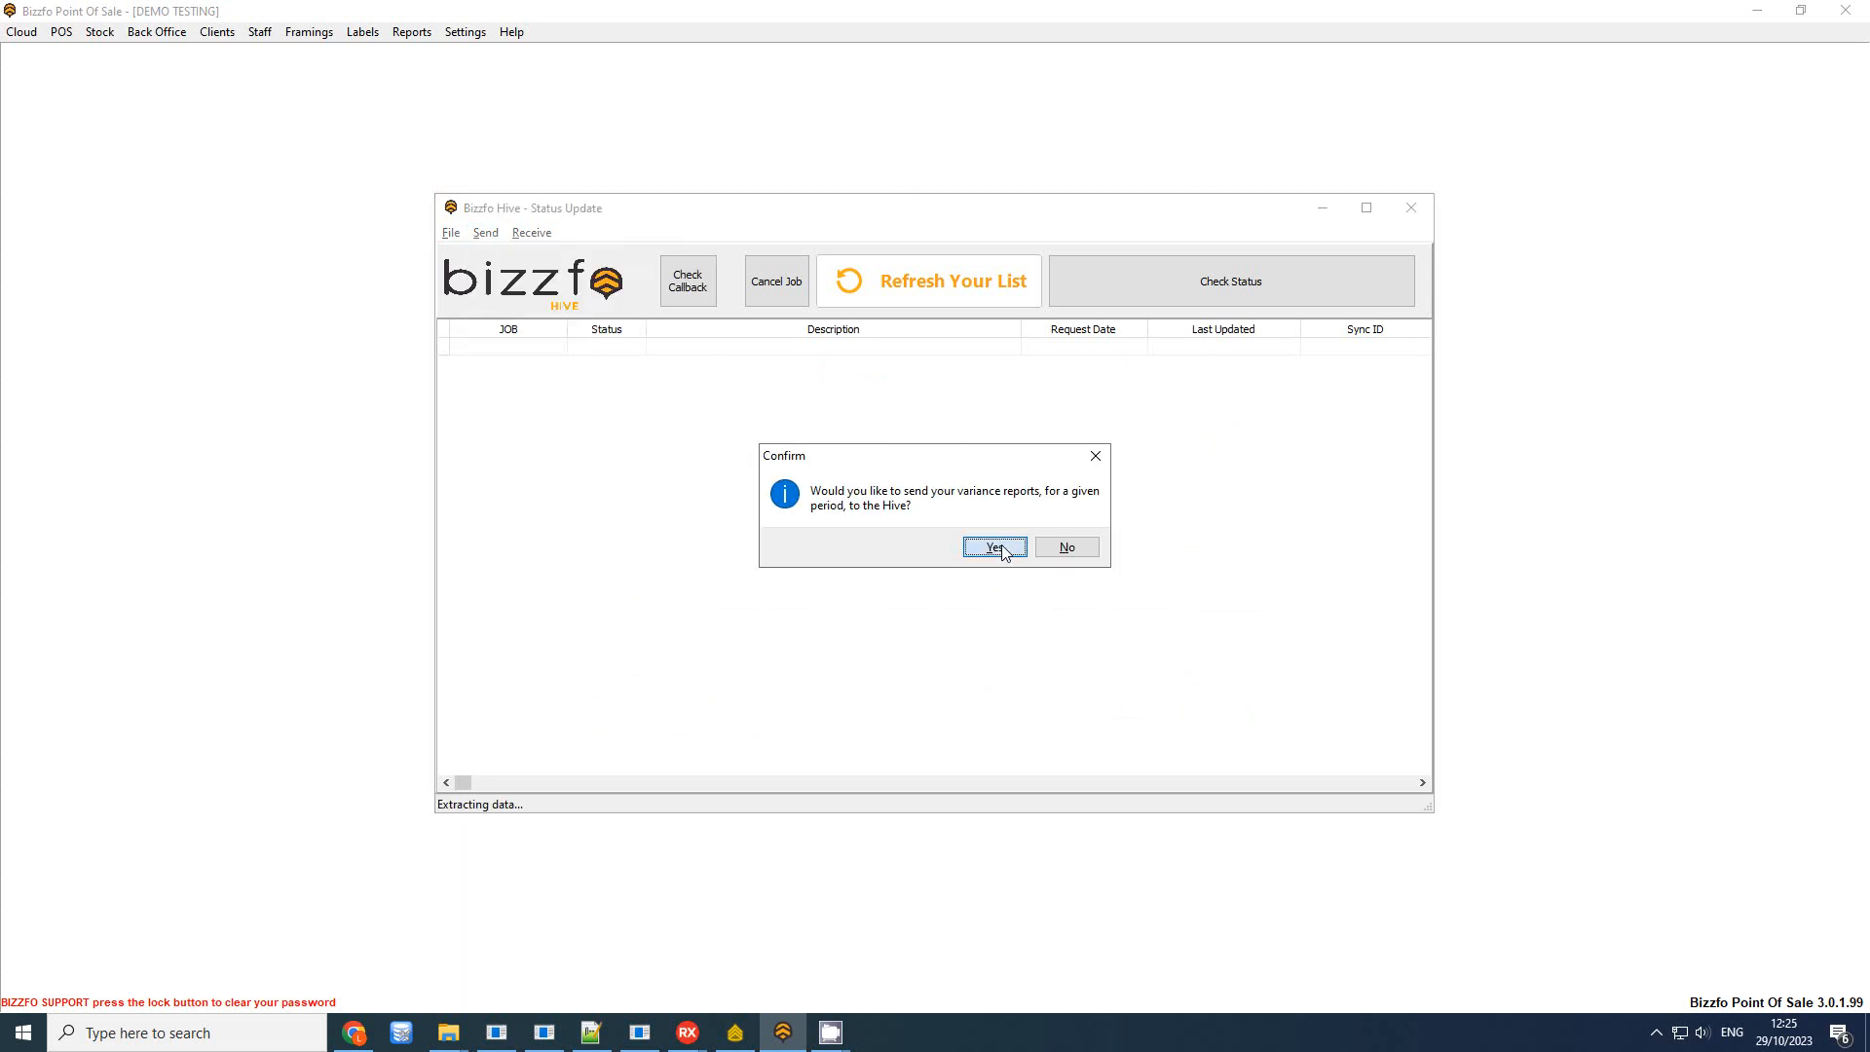
{"action": "left_click", "coordinate": [1013, 550]}
{"action": "left_click", "coordinate": [1031, 403]}
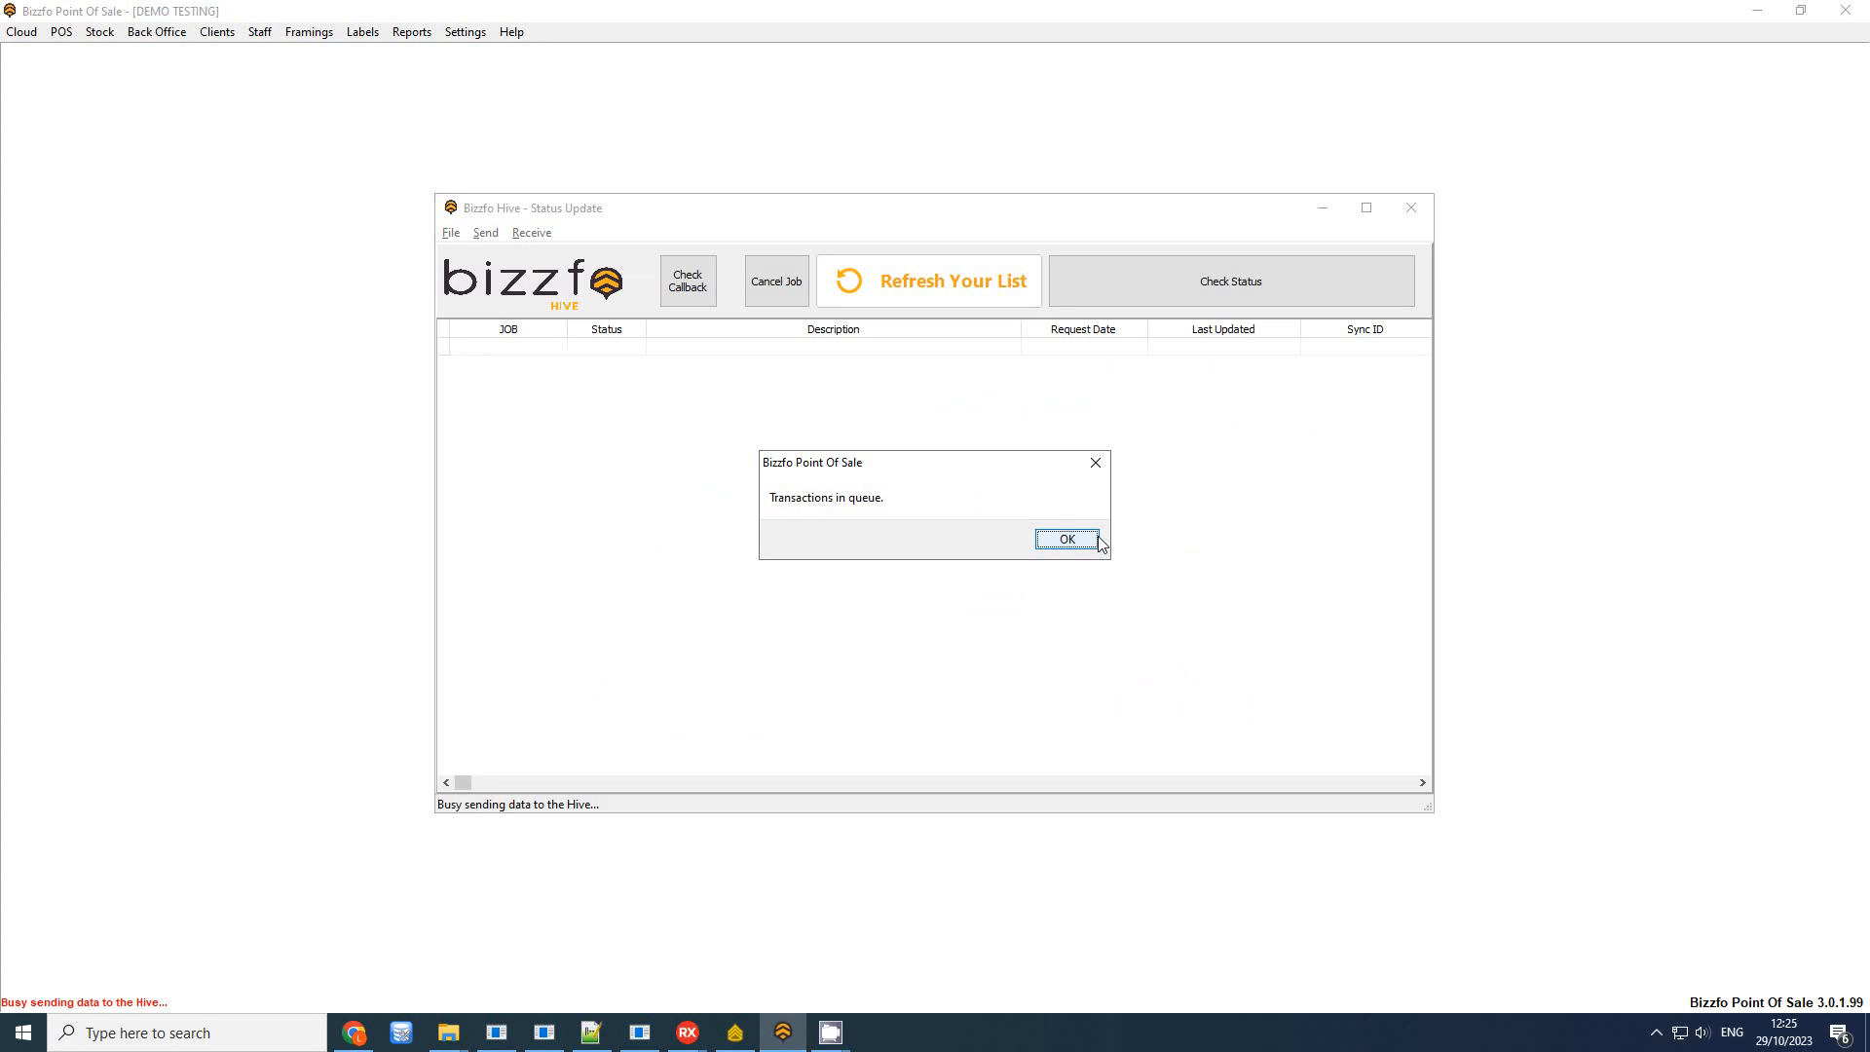
{"action": "left_click", "coordinate": [1071, 543]}
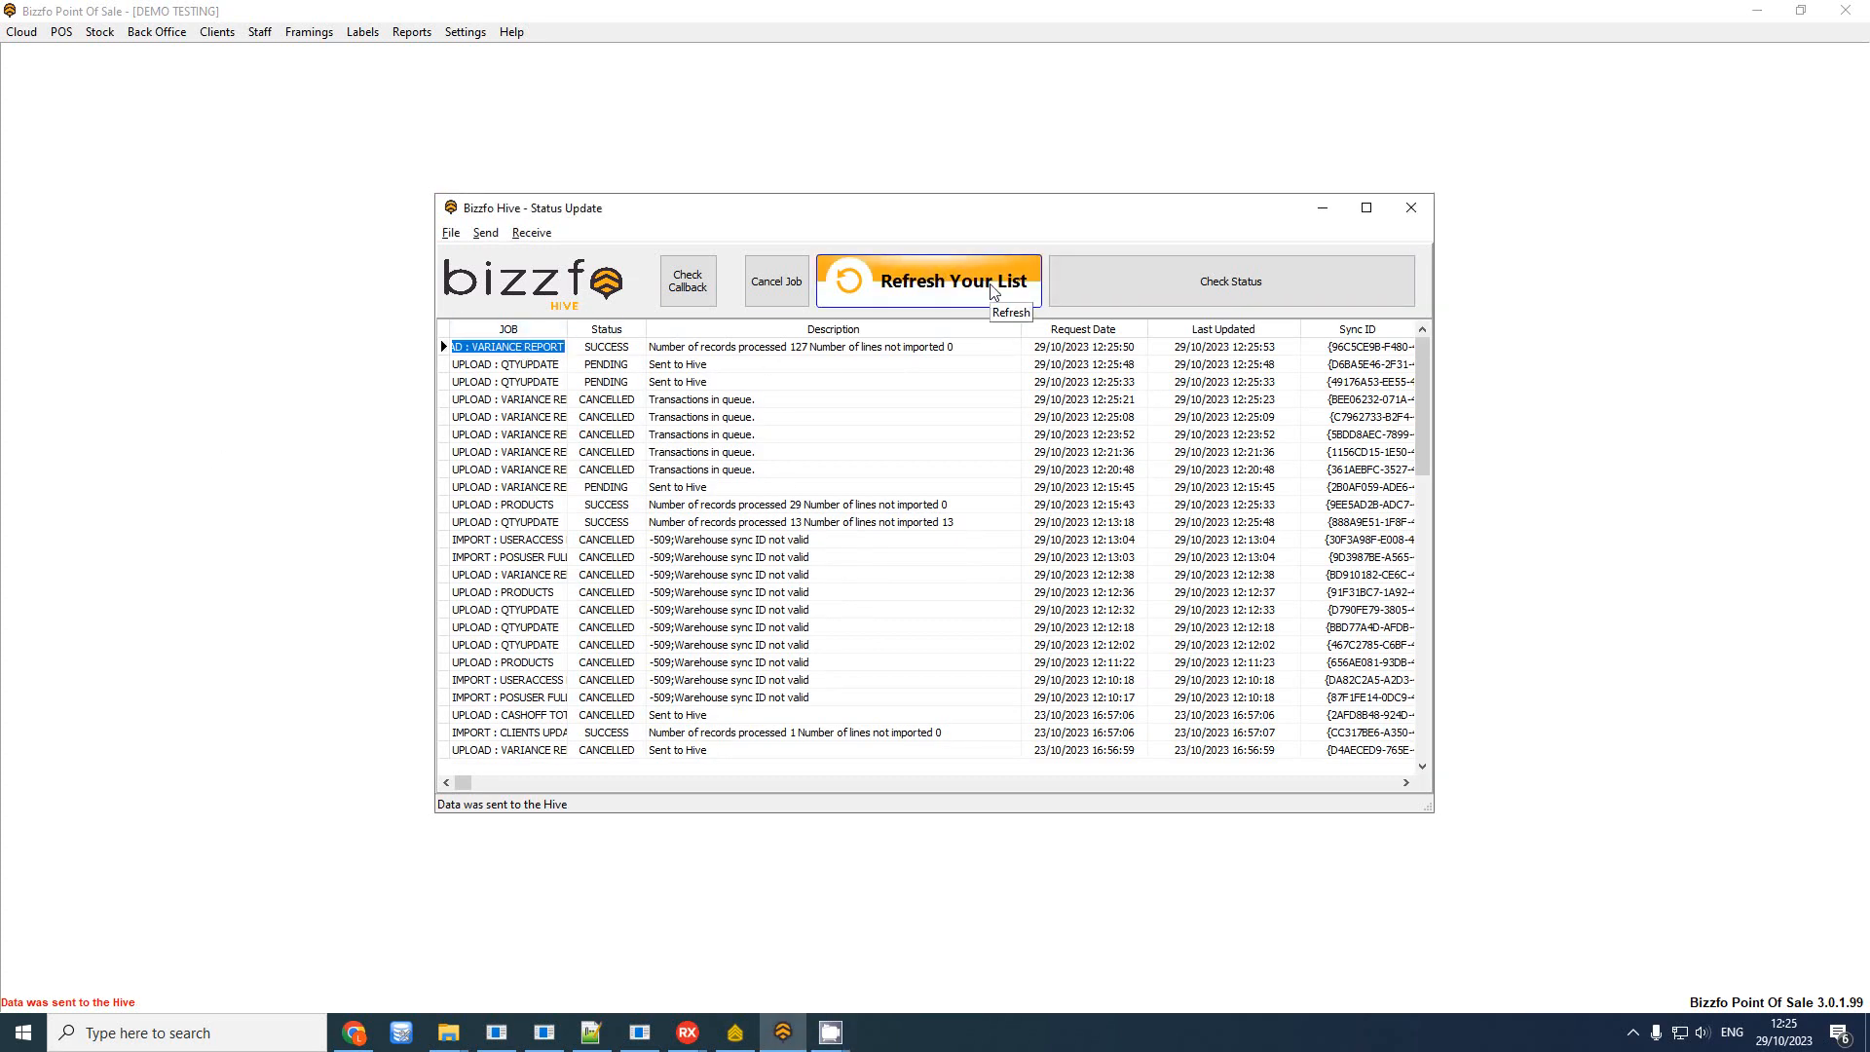
{"action": "left_click", "coordinate": [858, 354]}
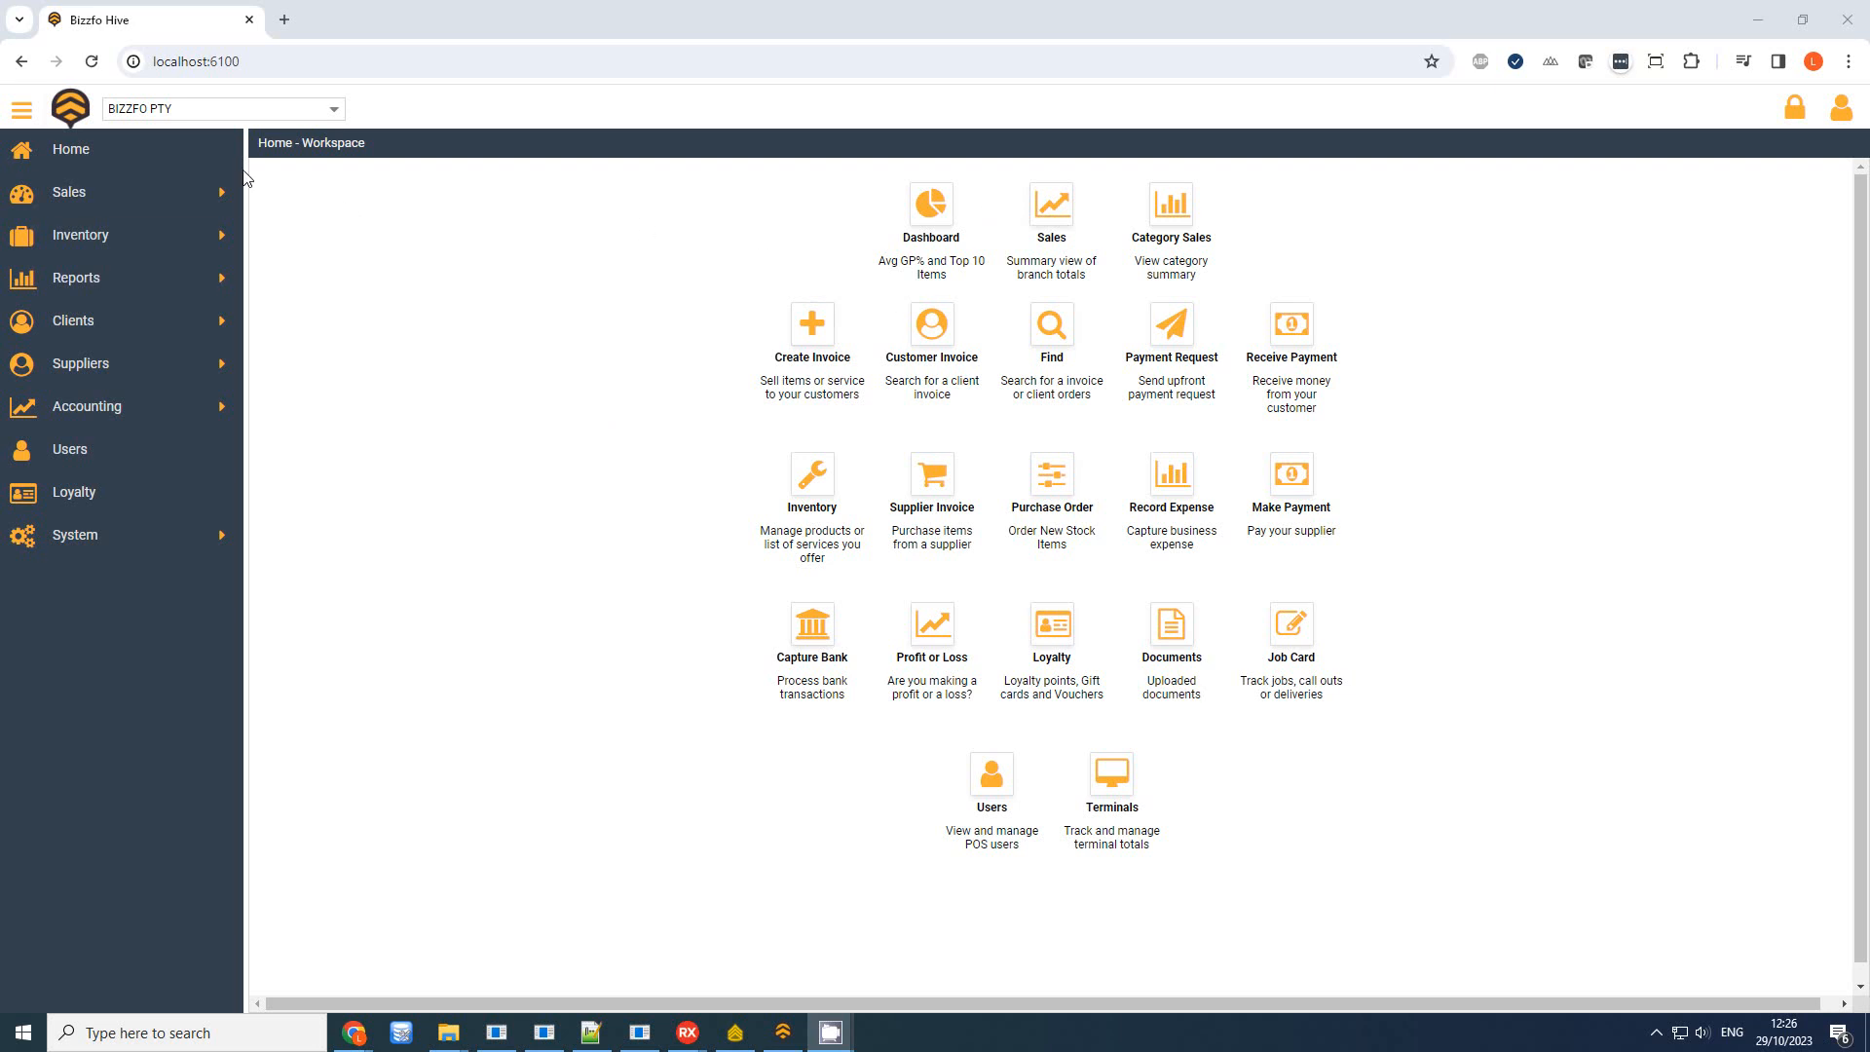
Go to Inventory > Stock Count in the Hive and load the stocktake reports list
{"action": "left_click", "coordinate": [223, 203]}
{"action": "left_click", "coordinate": [224, 202]}
{"action": "left_click", "coordinate": [220, 236]}
{"action": "left_click", "coordinate": [89, 339]}
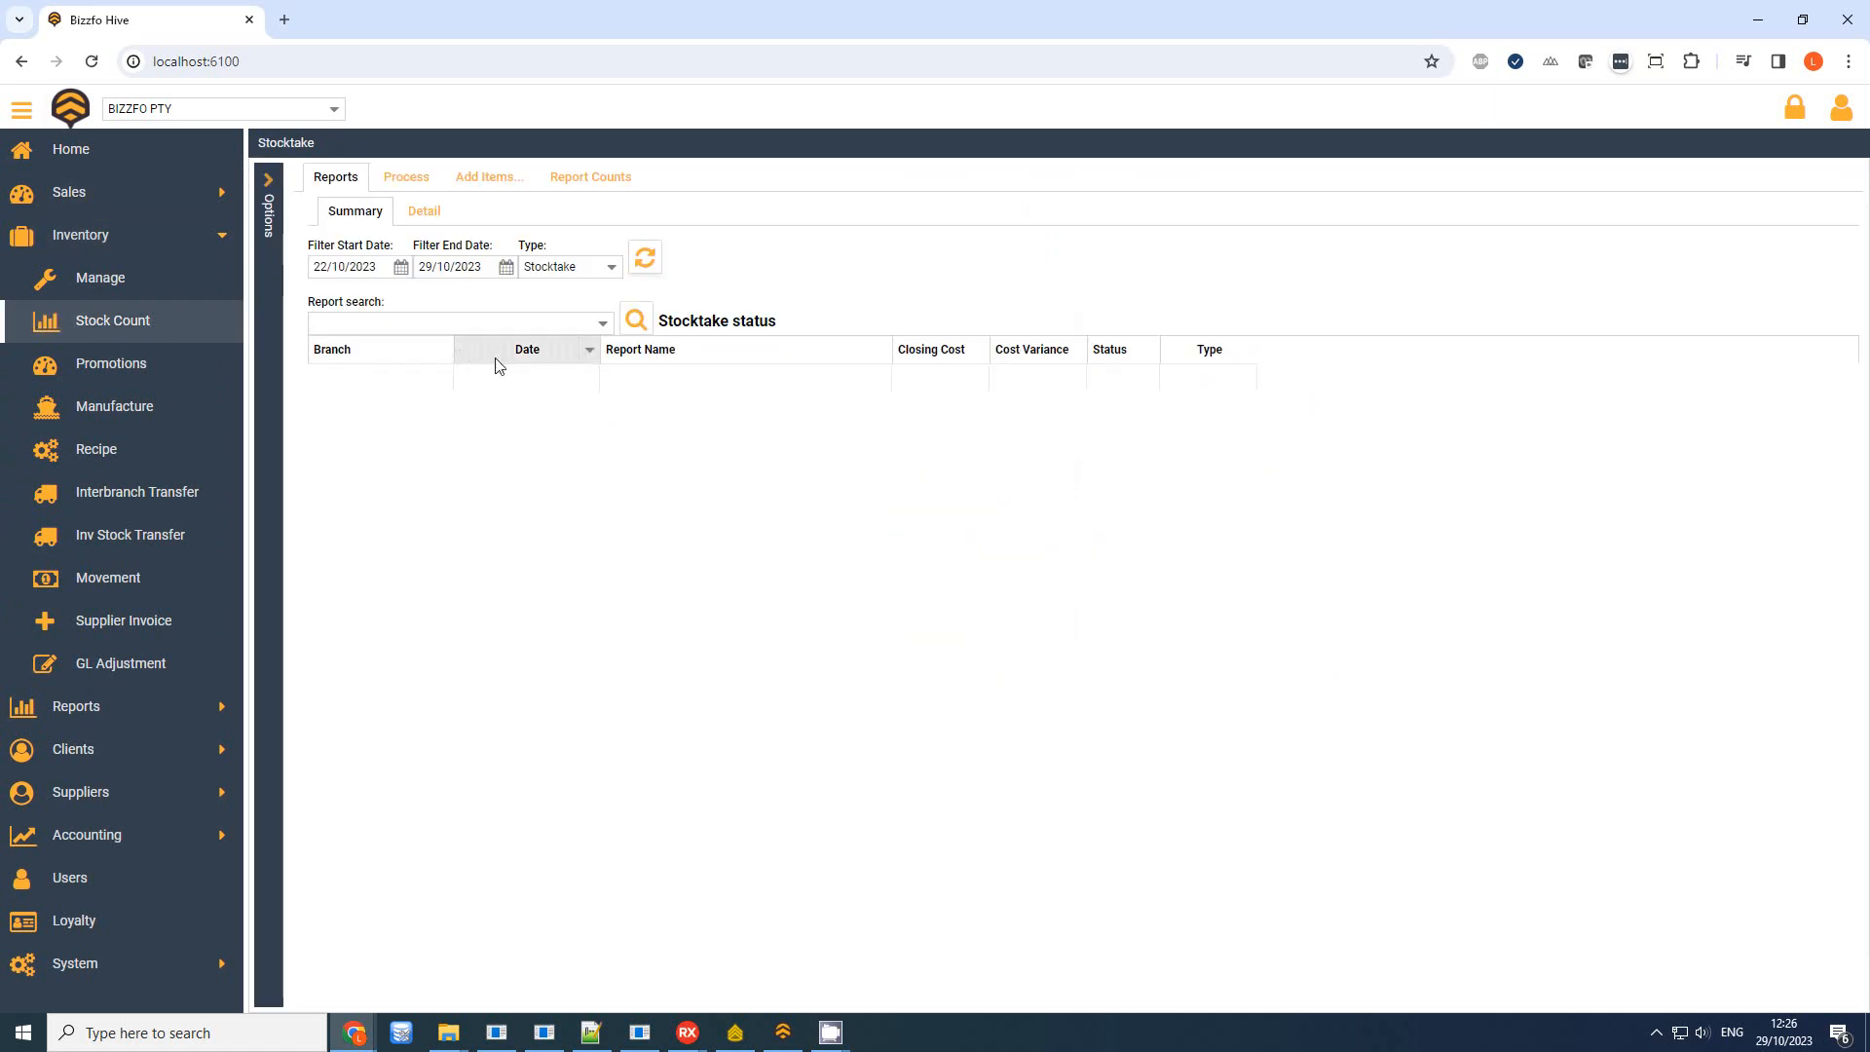
{"action": "left_click", "coordinate": [398, 269]}
{"action": "left_click", "coordinate": [854, 207]}
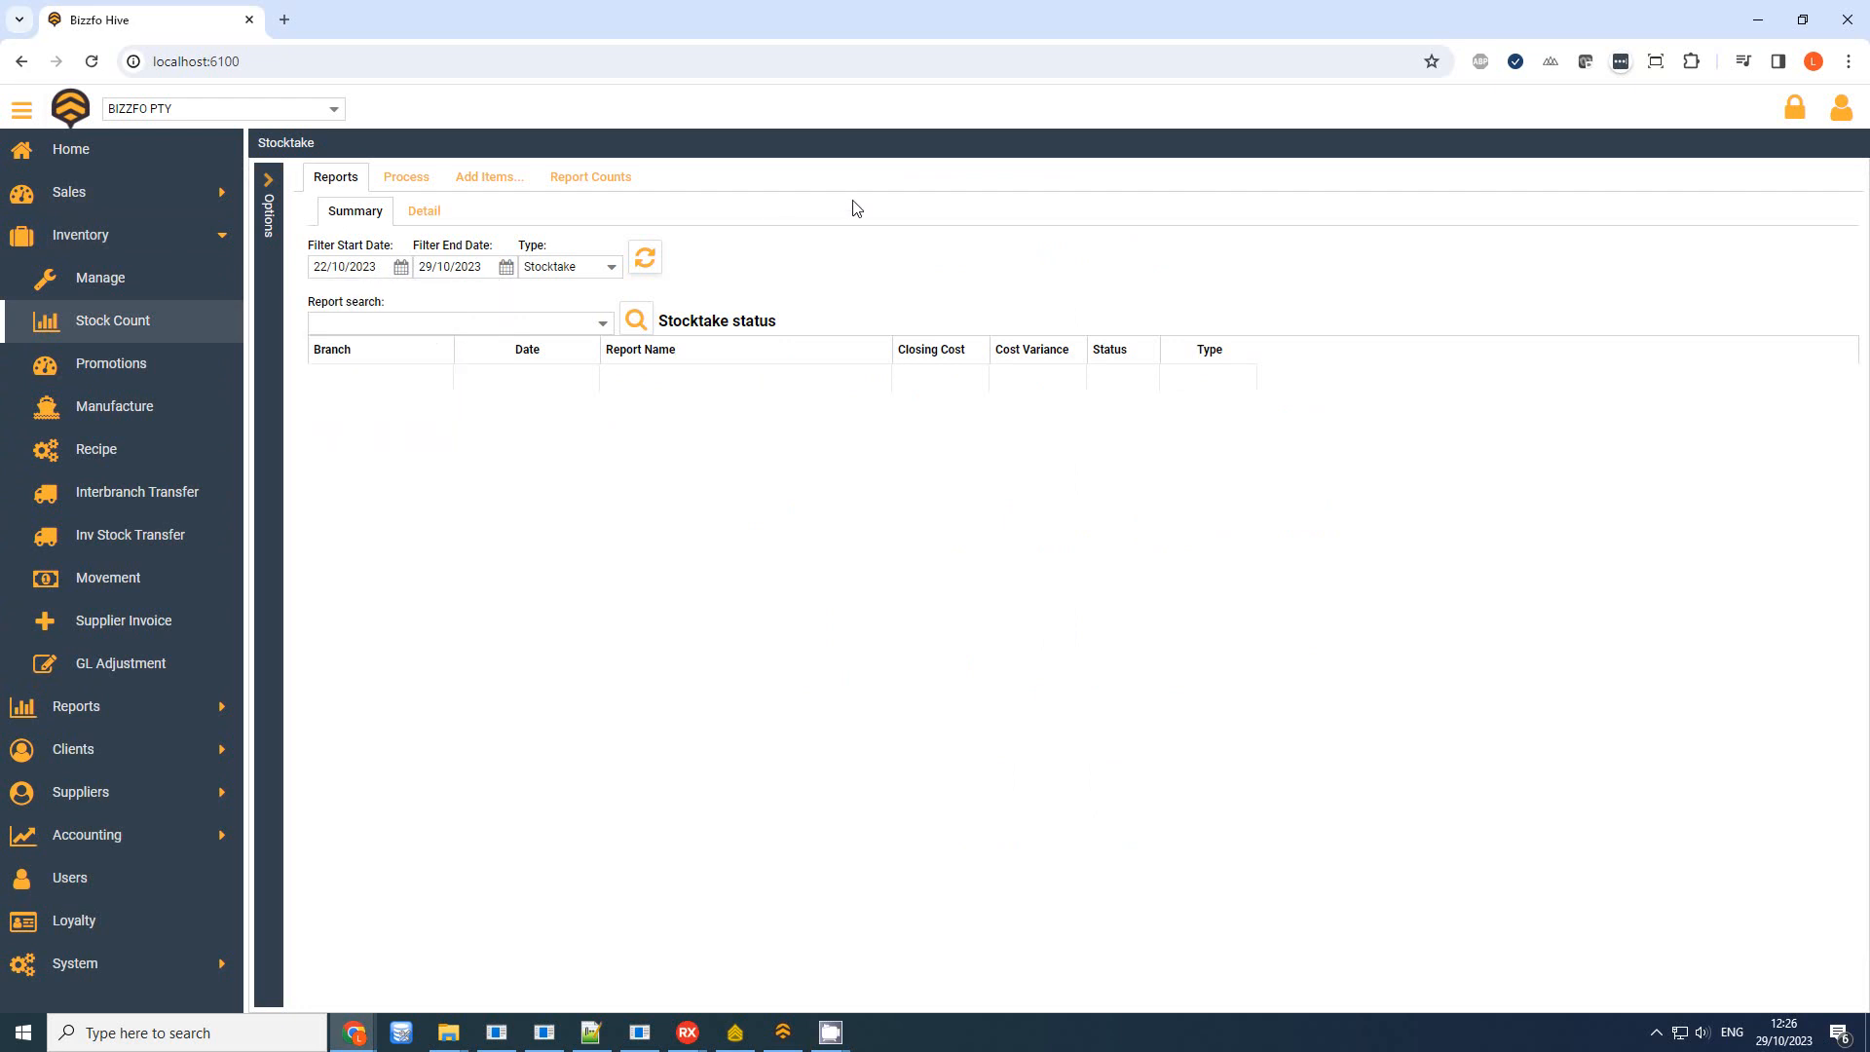
{"action": "left_click", "coordinate": [645, 258]}
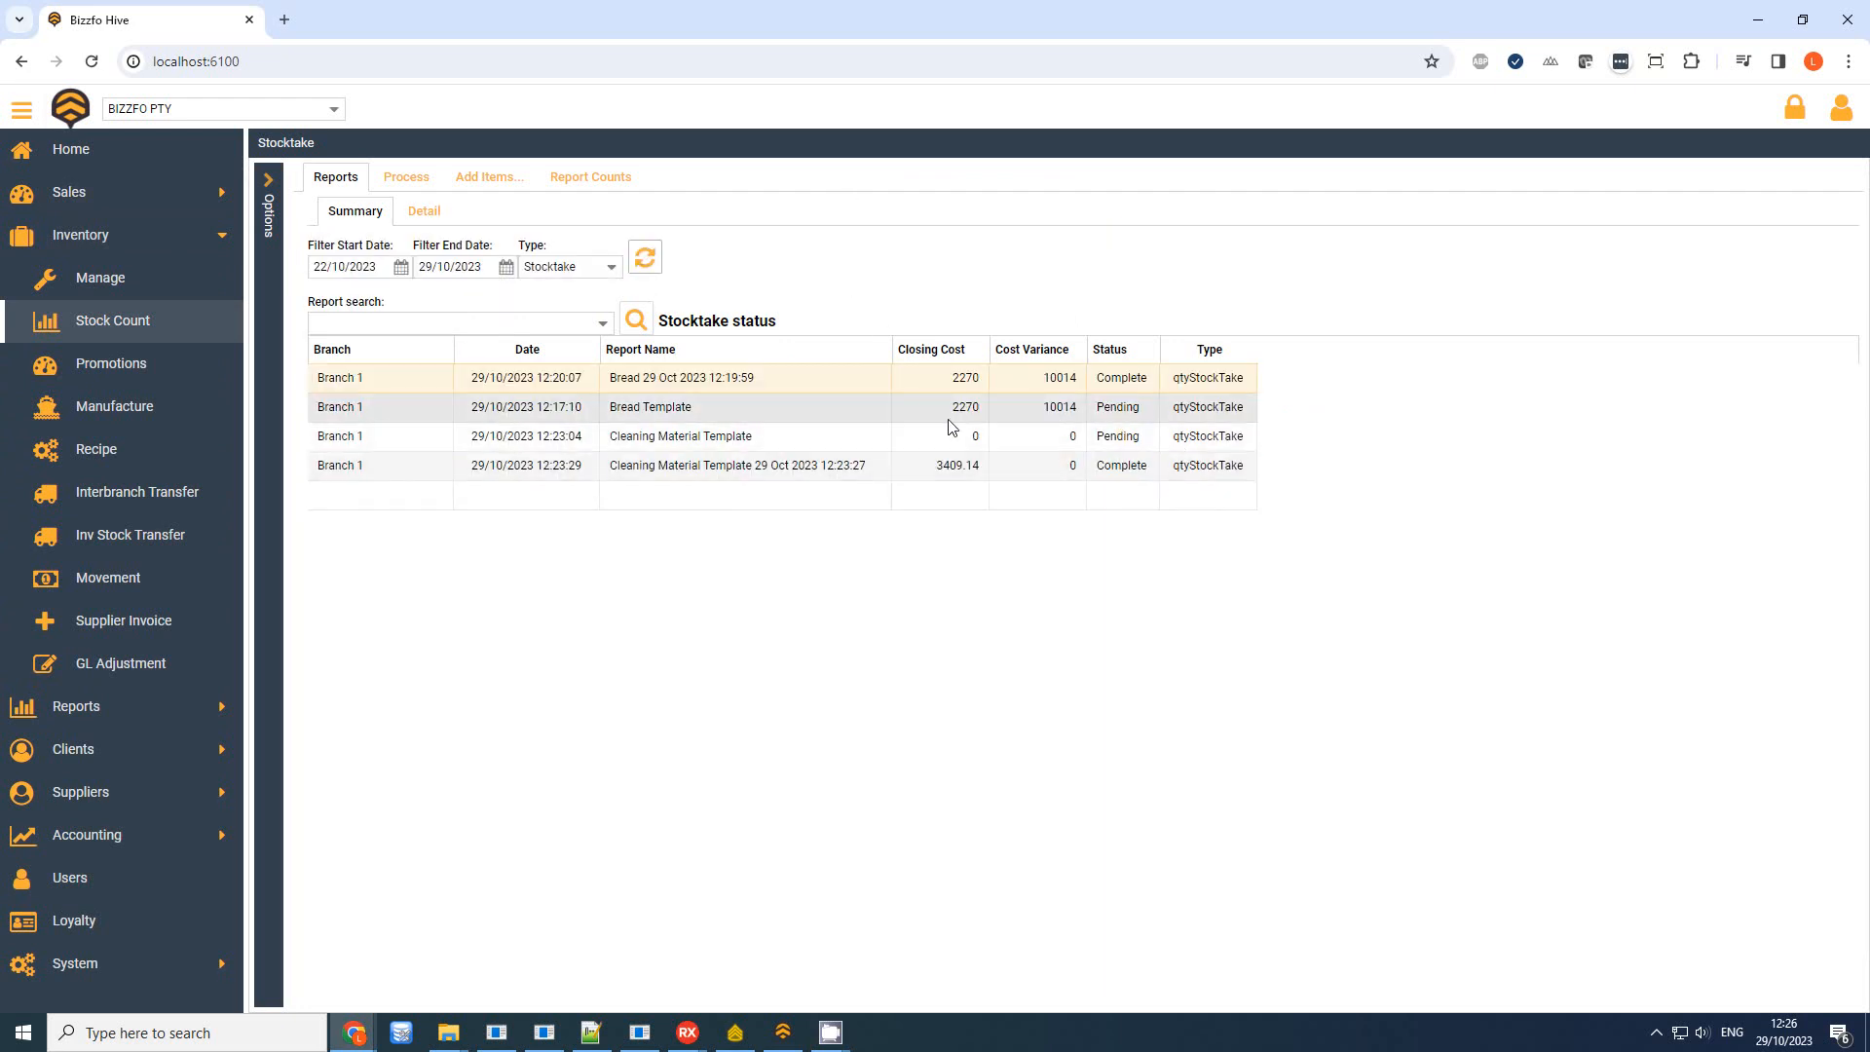
Select the Bread and Cleaning Material stocktake reports, dismissing the Access violation alert
{"action": "left_click", "coordinate": [982, 387]}
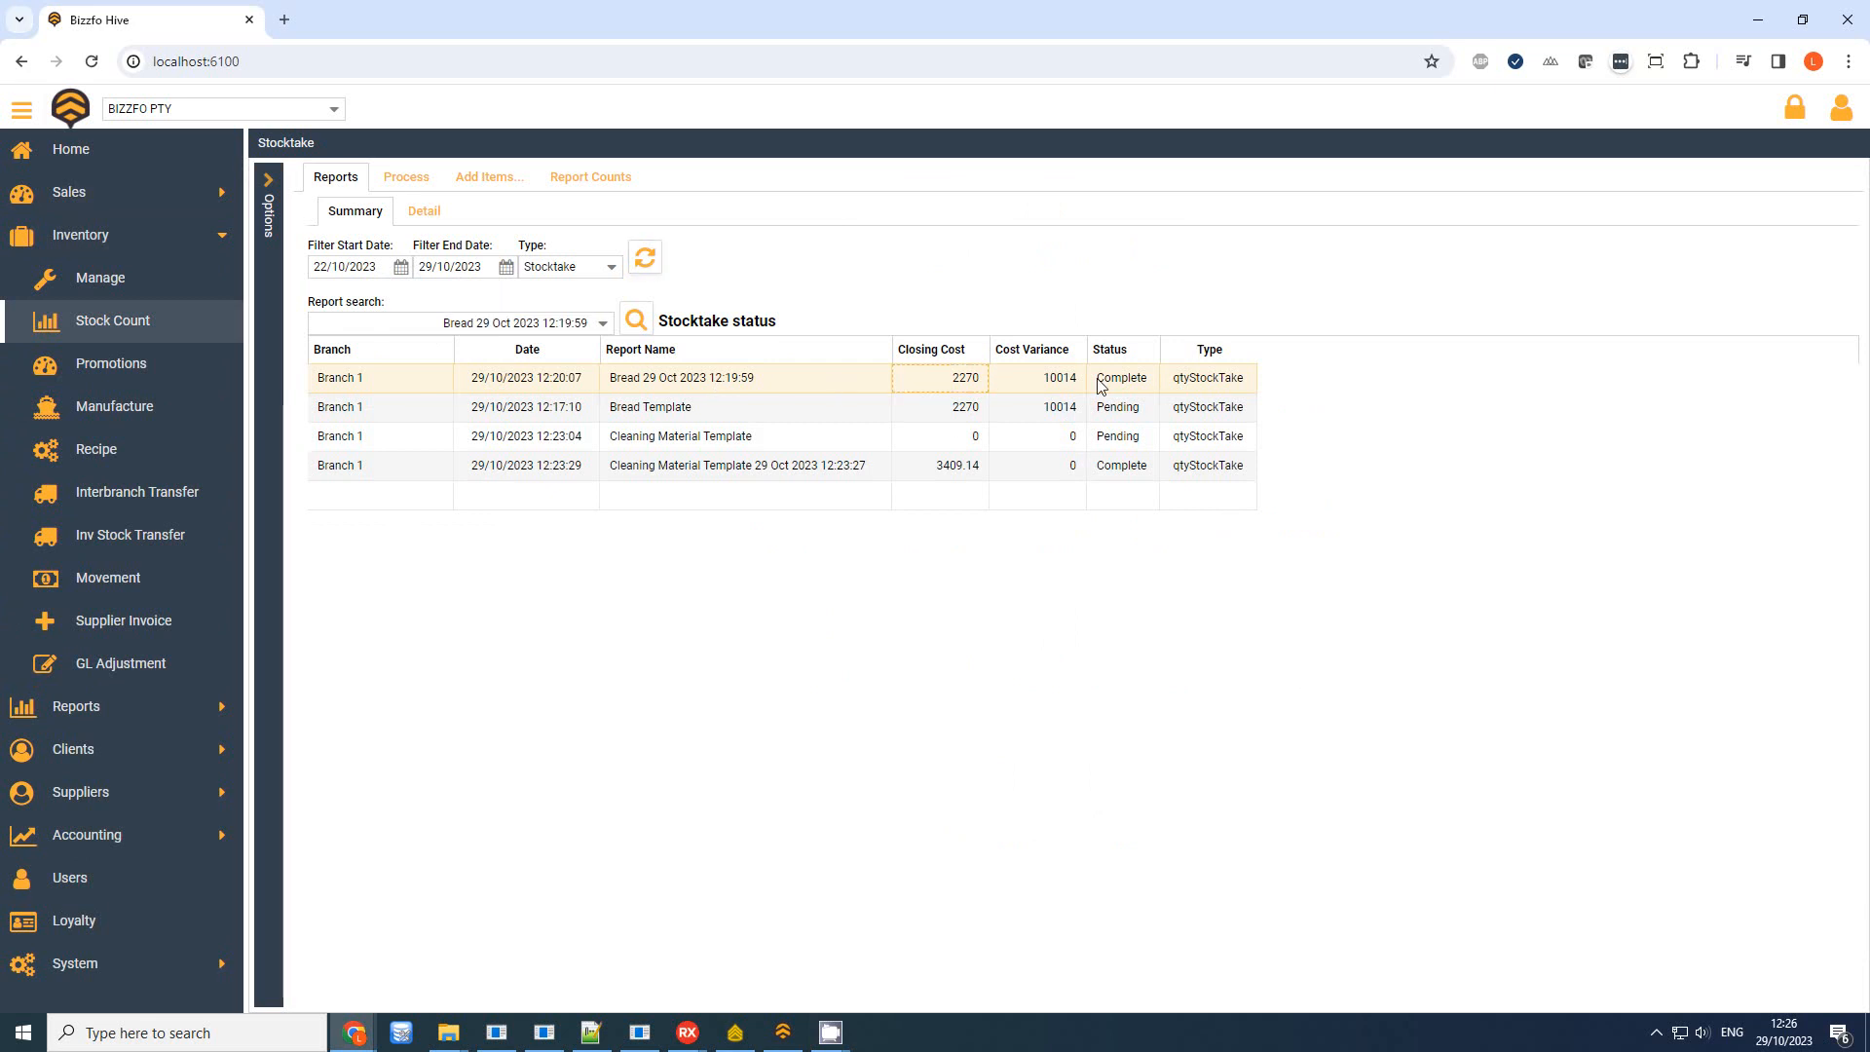
{"action": "left_click", "coordinate": [1061, 414]}
{"action": "left_click", "coordinate": [998, 438]}
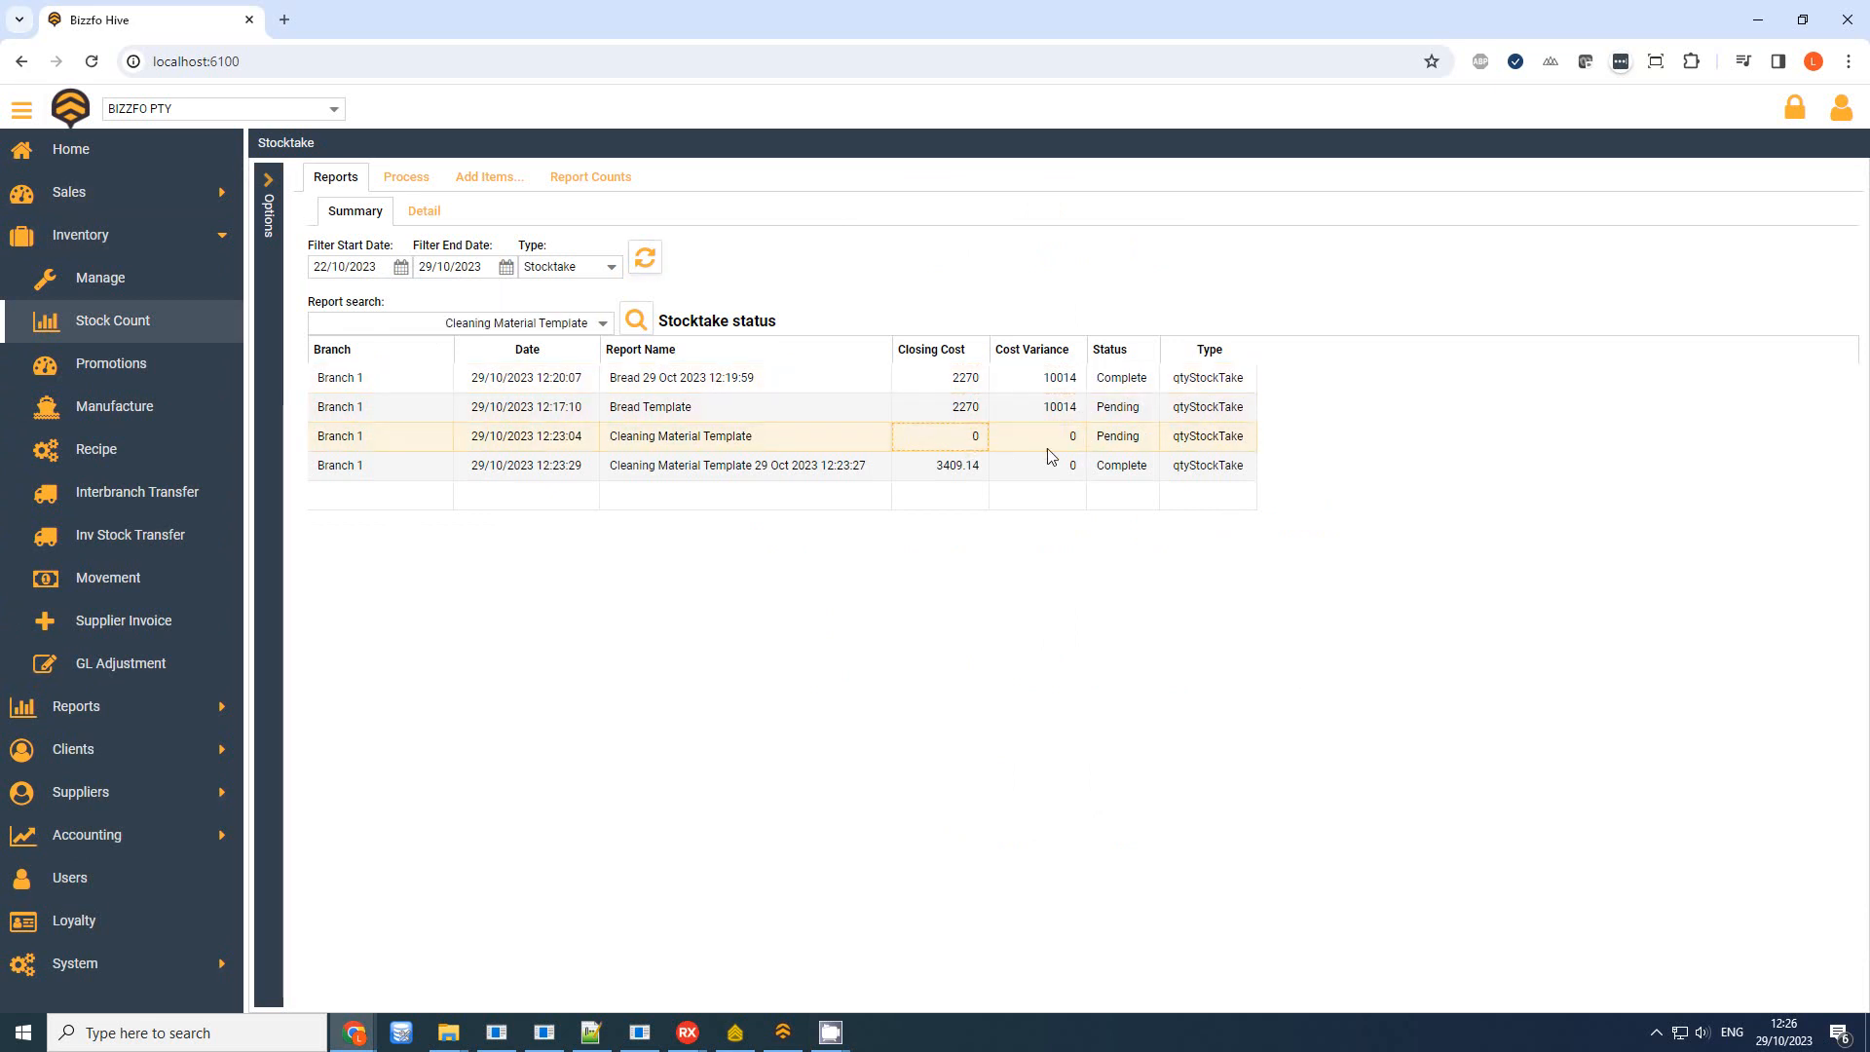
{"action": "left_click", "coordinate": [1090, 471]}
{"action": "left_click", "coordinate": [791, 438]}
{"action": "left_click", "coordinate": [1154, 407]}
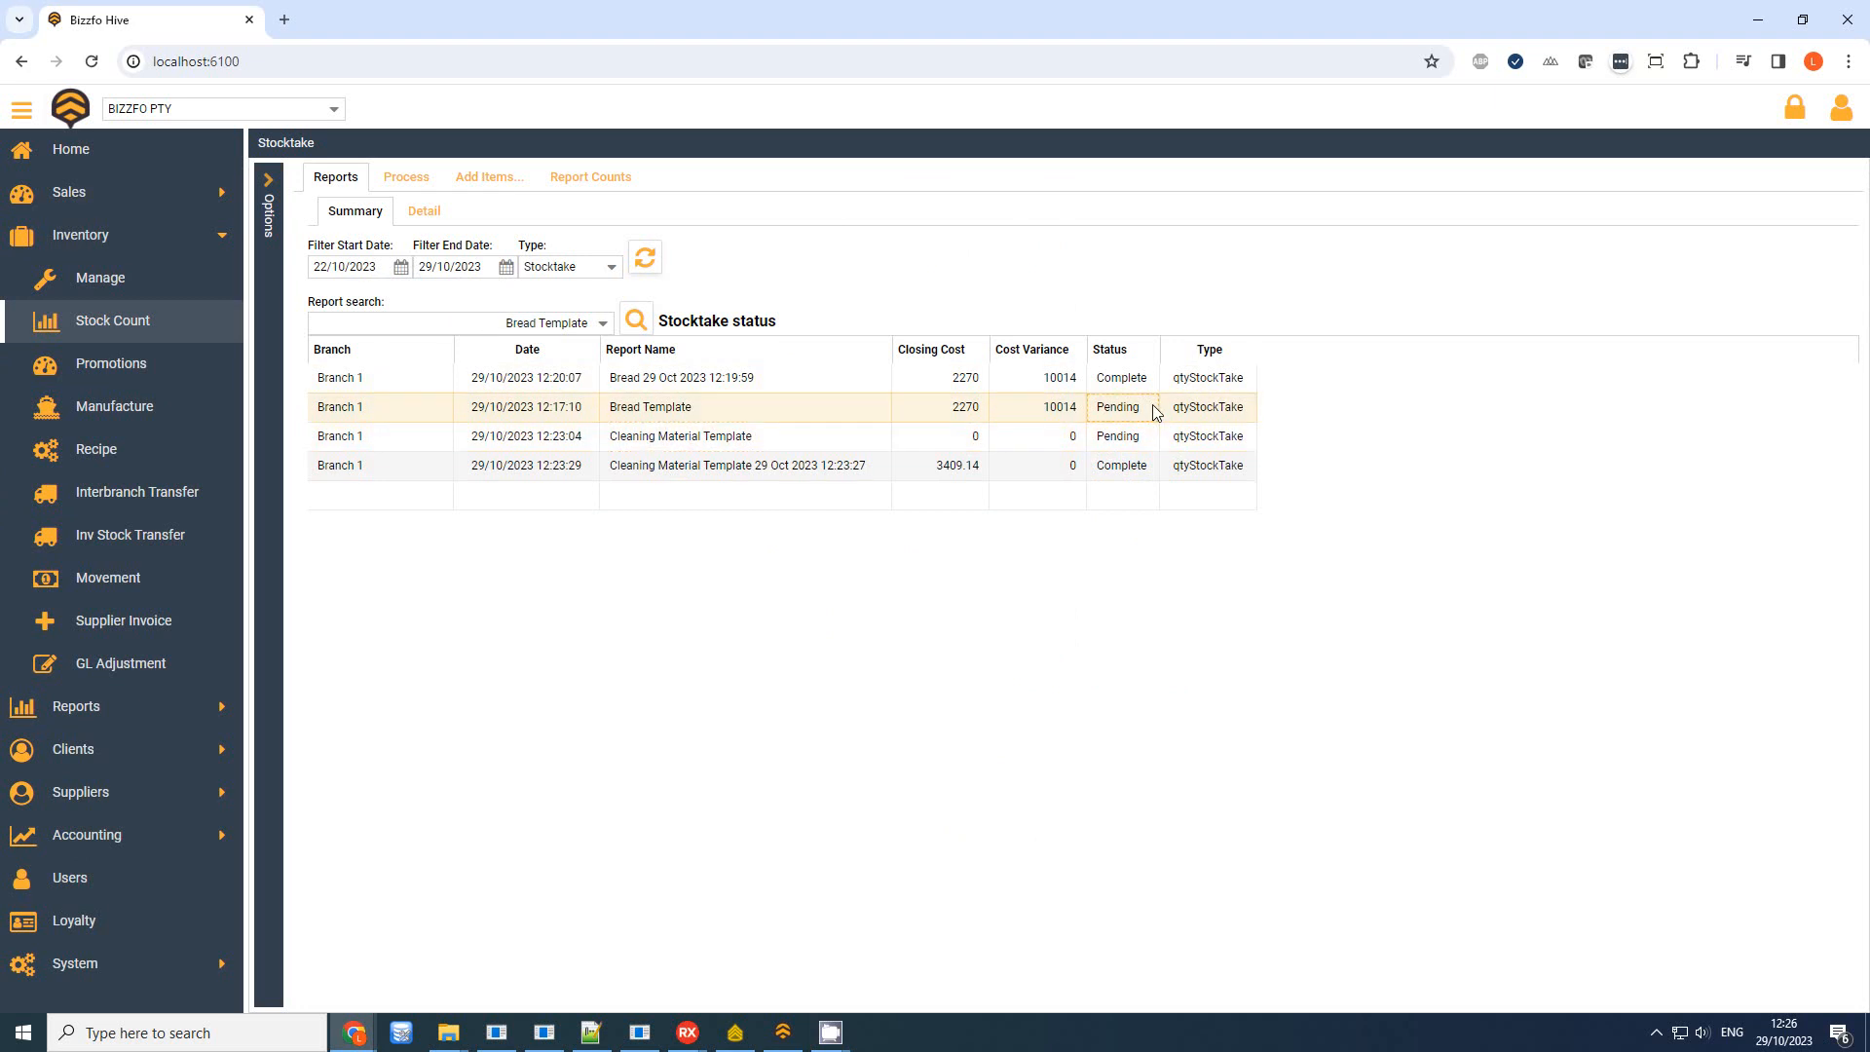
{"action": "left_click", "coordinate": [1142, 441]}
{"action": "left_click", "coordinate": [728, 413]}
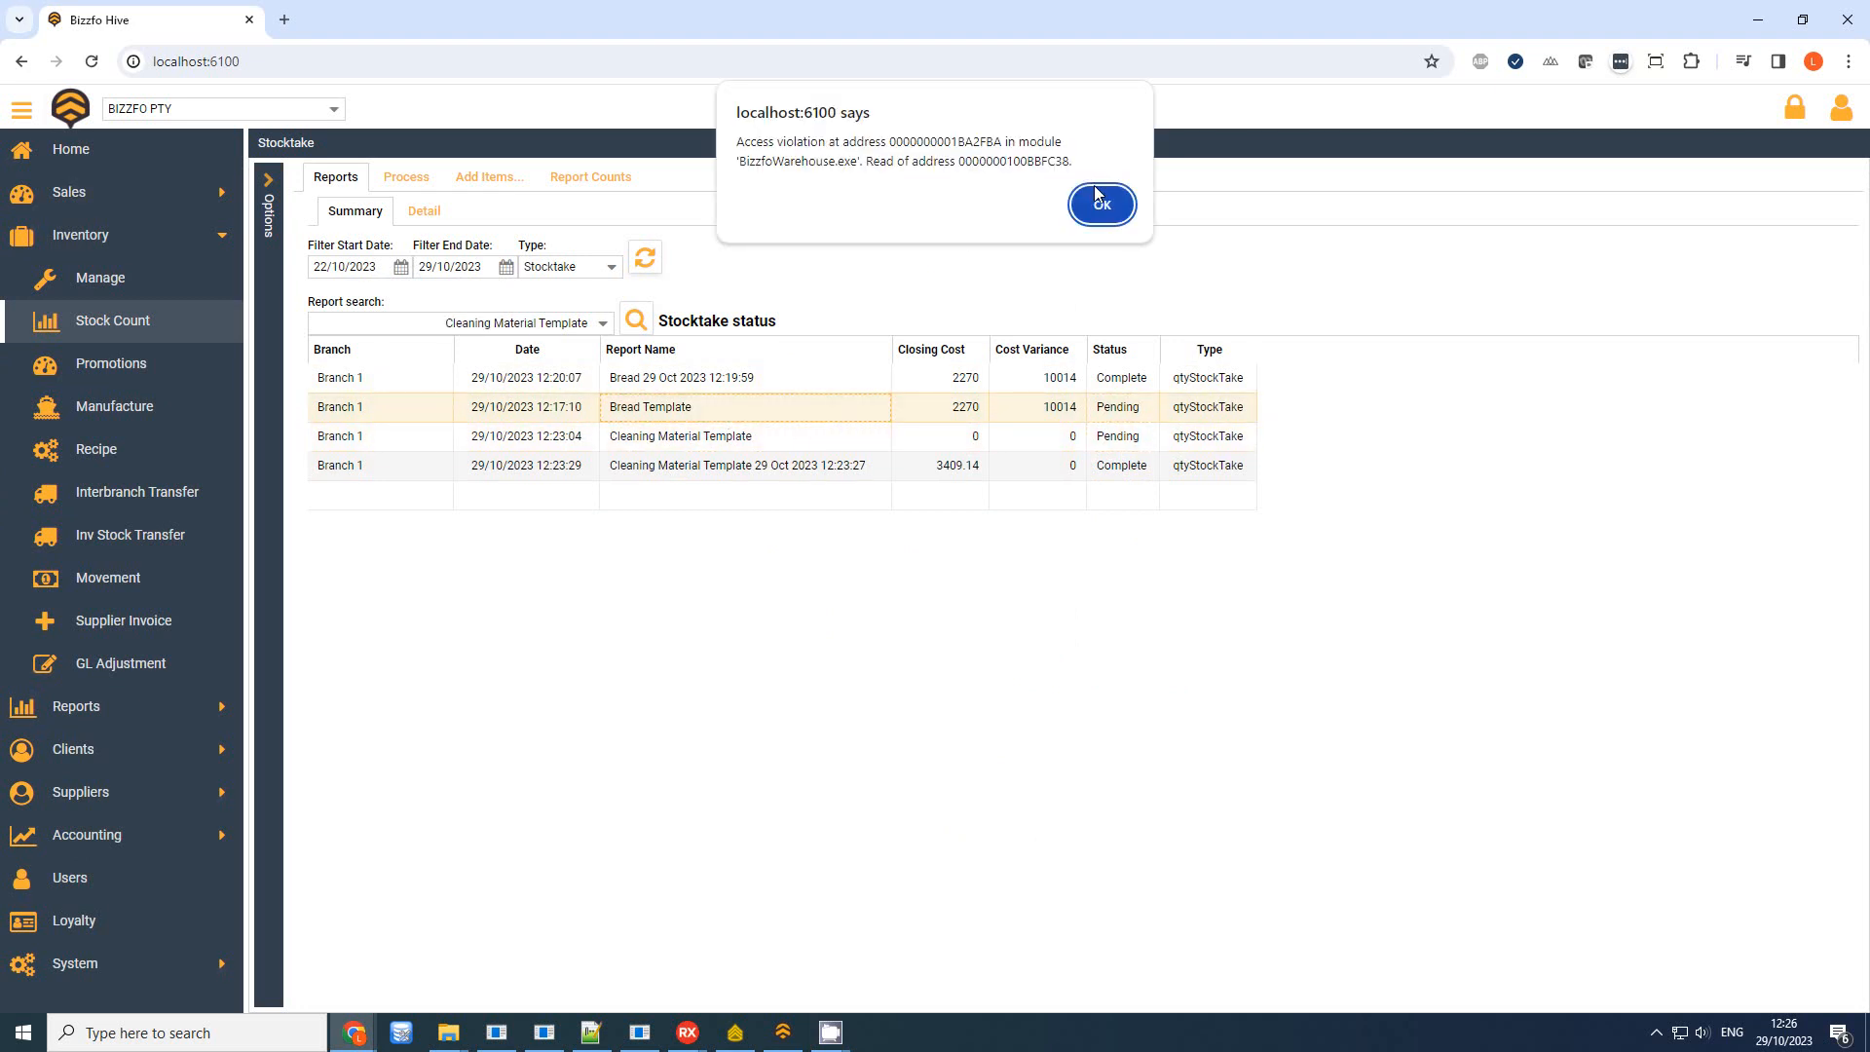
{"action": "left_click", "coordinate": [1099, 201]}
{"action": "left_click", "coordinate": [903, 386]}
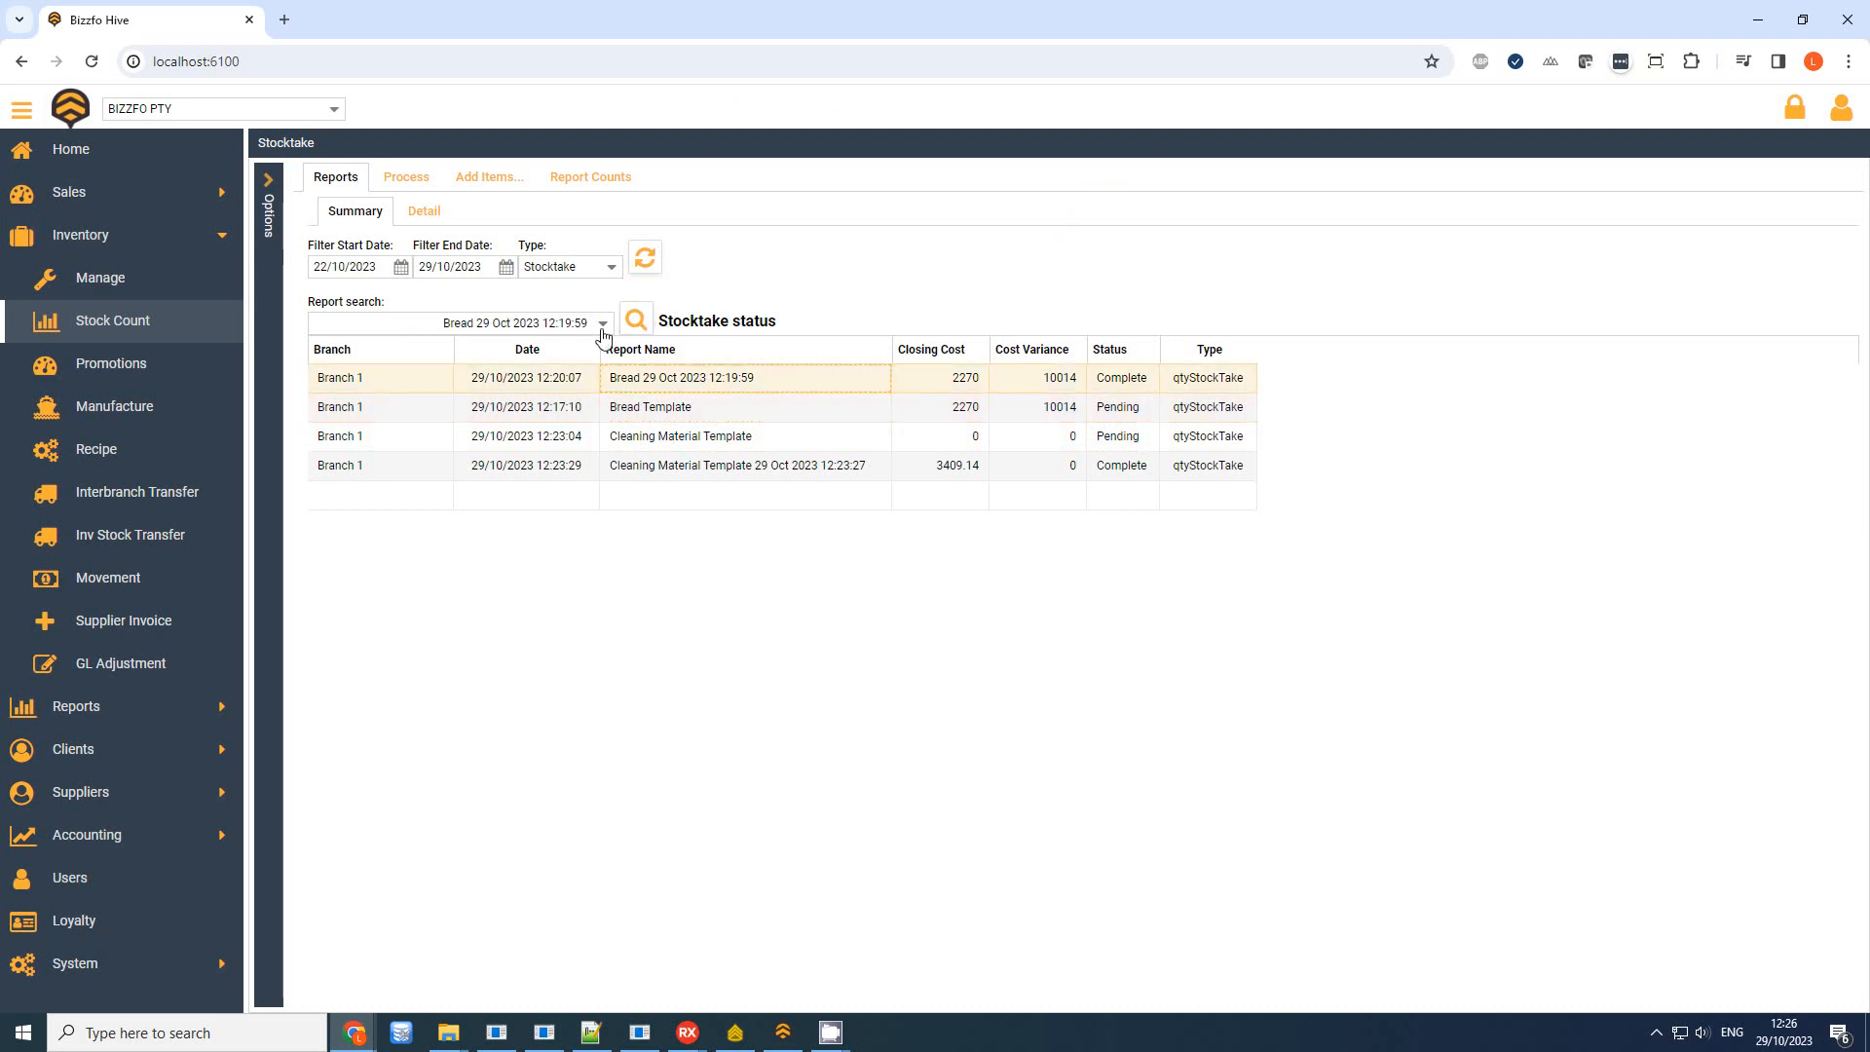
{"action": "left_click", "coordinate": [418, 331]}
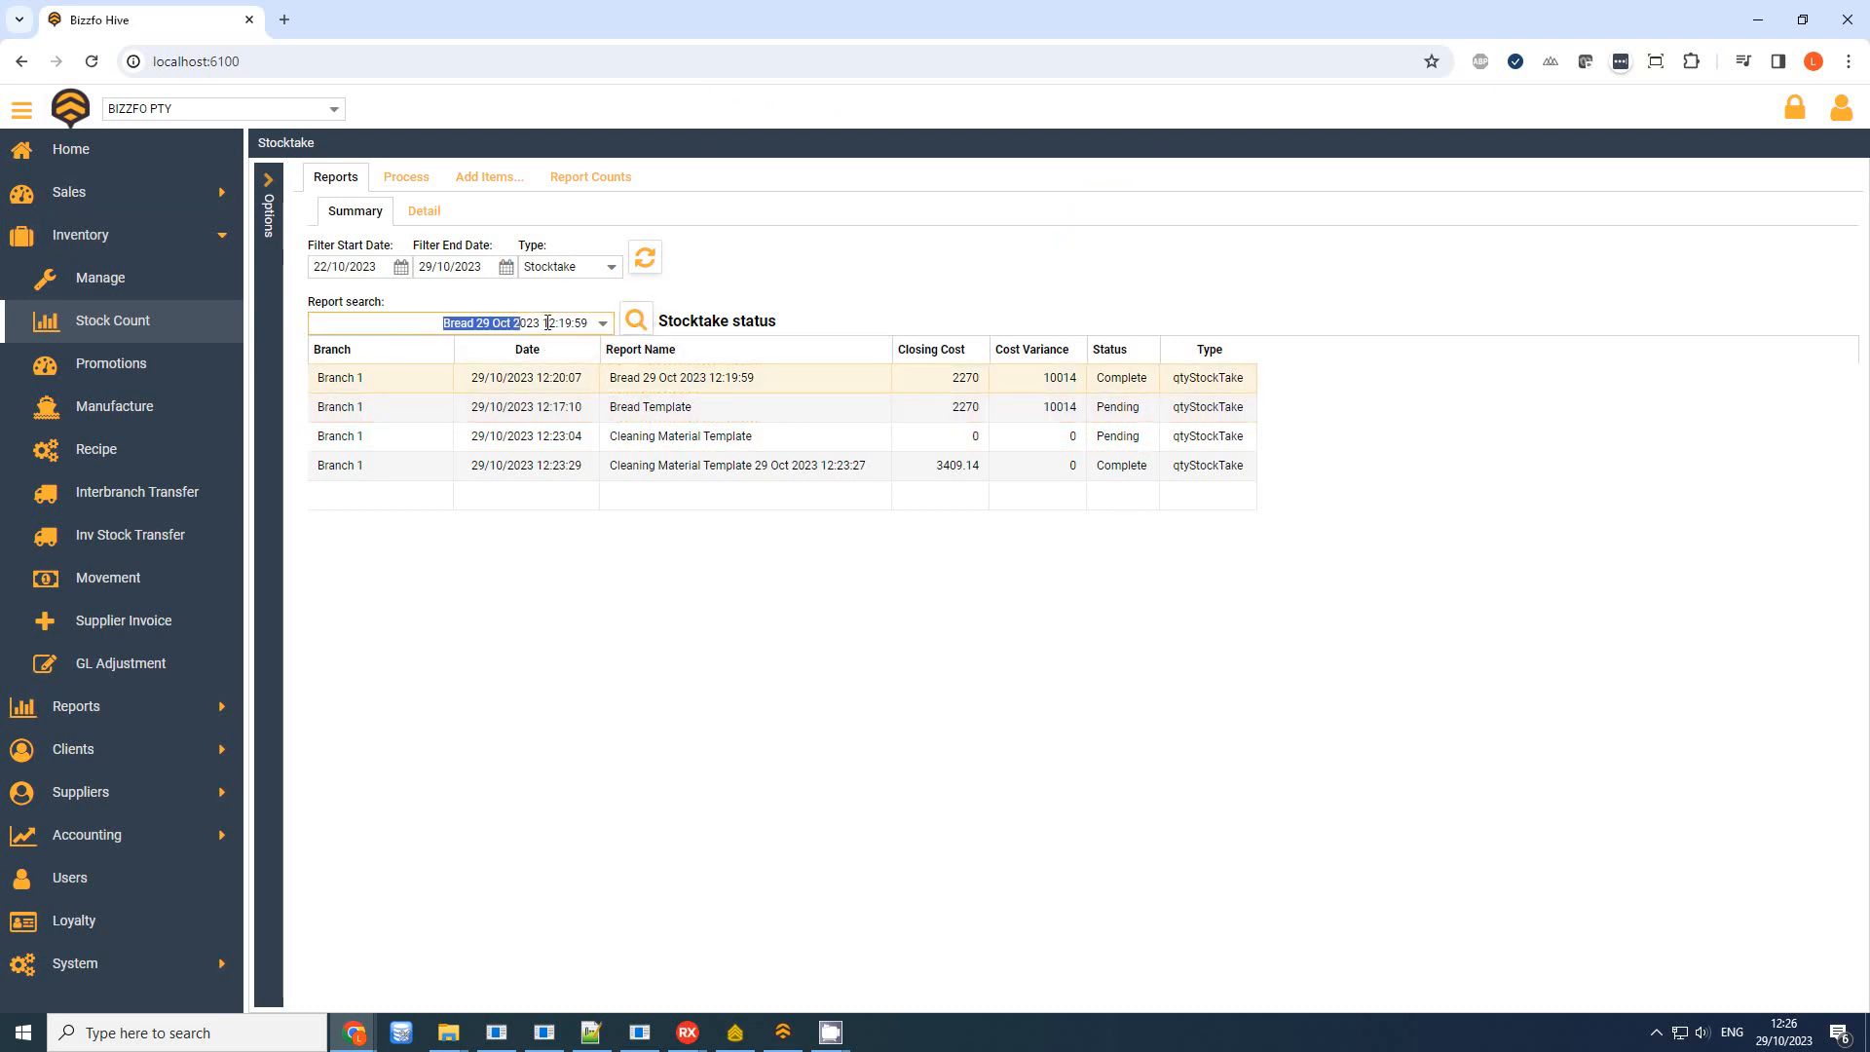
{"action": "left_click", "coordinate": [635, 320]}
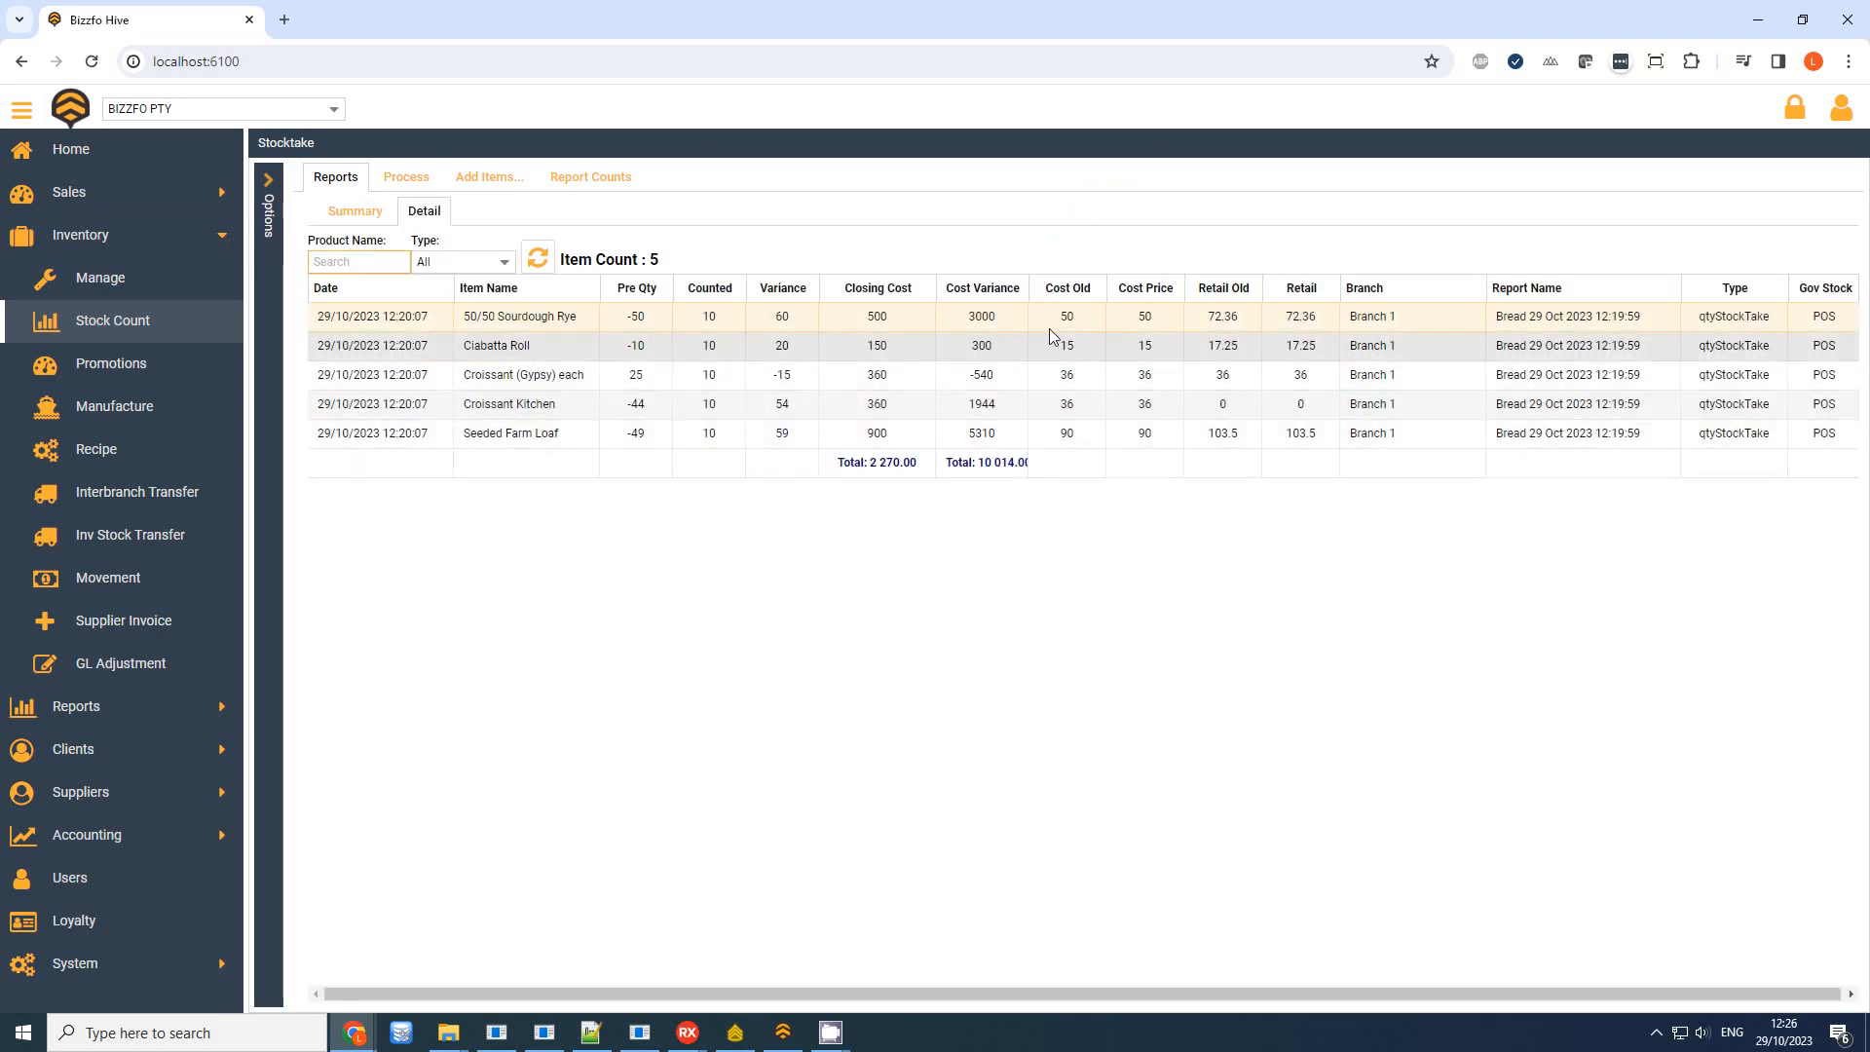
{"action": "left_click_drag", "start_coordinate": [1029, 288], "coordinate": [1249, 288]}
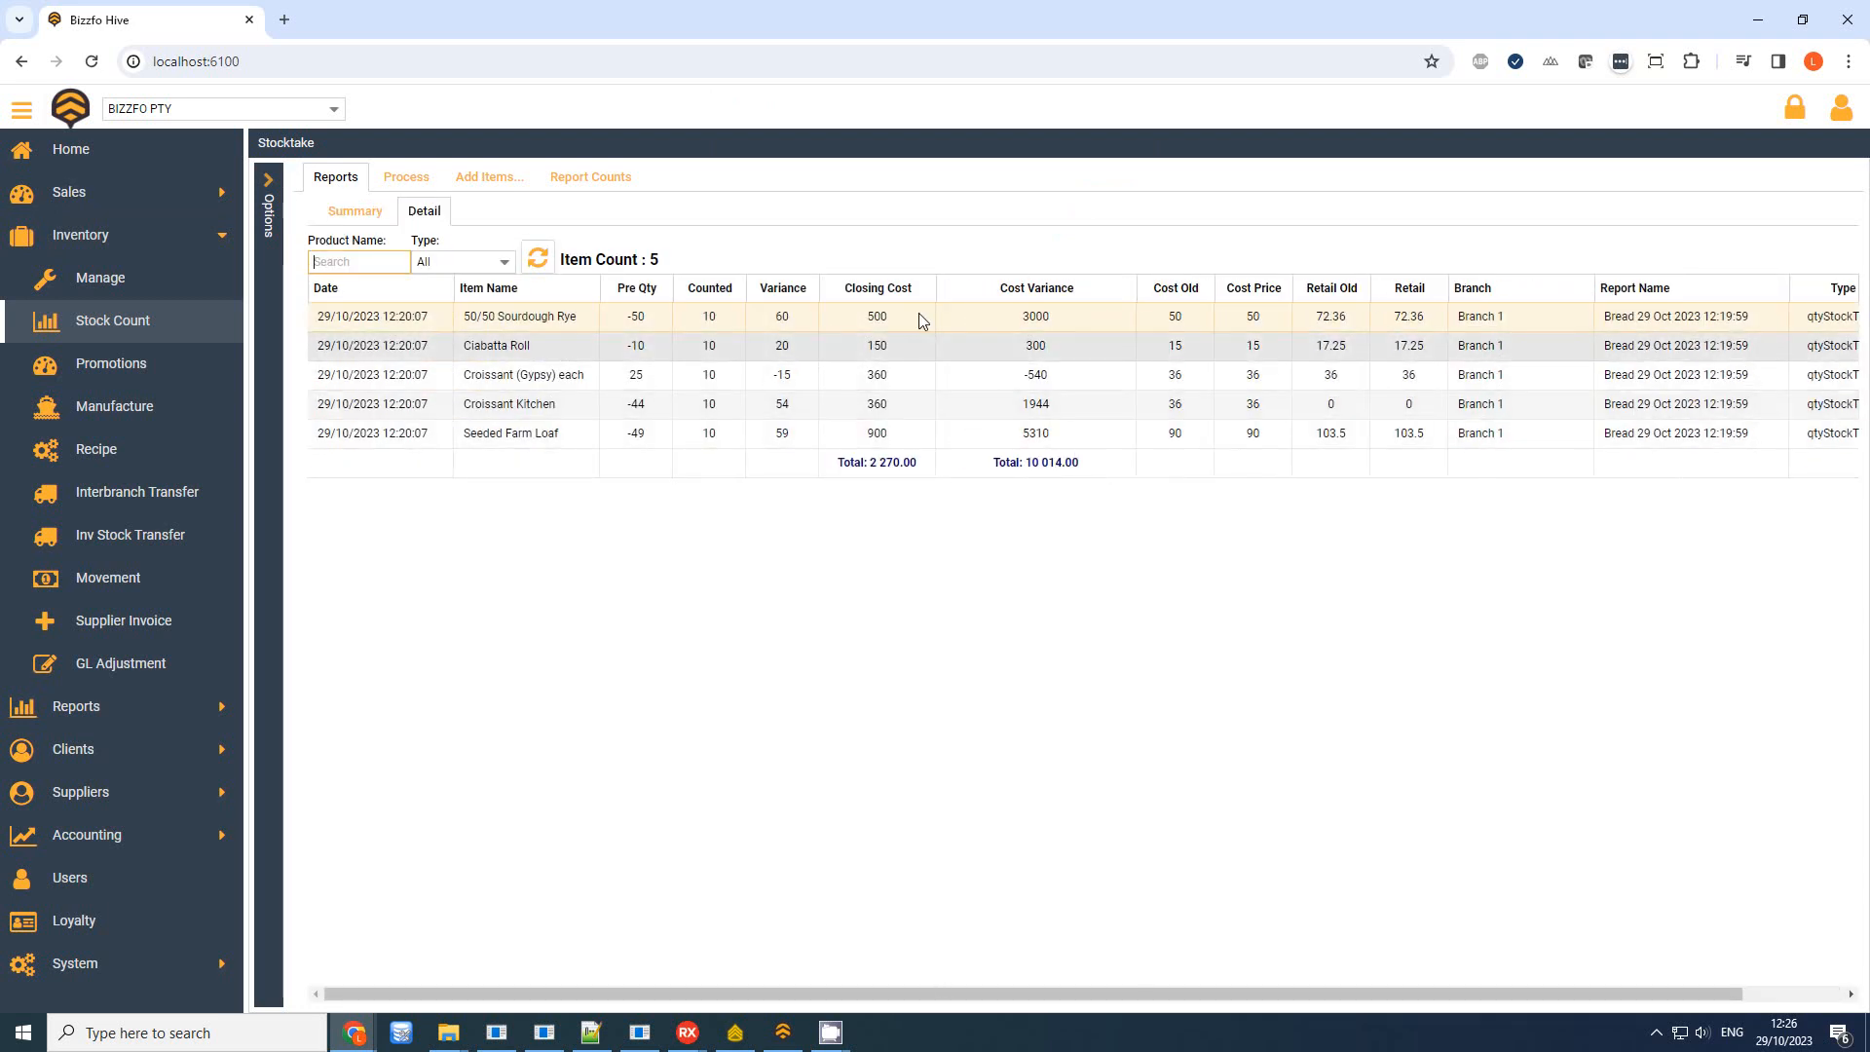
{"action": "left_click", "coordinate": [356, 215]}
{"action": "left_click", "coordinate": [828, 465]}
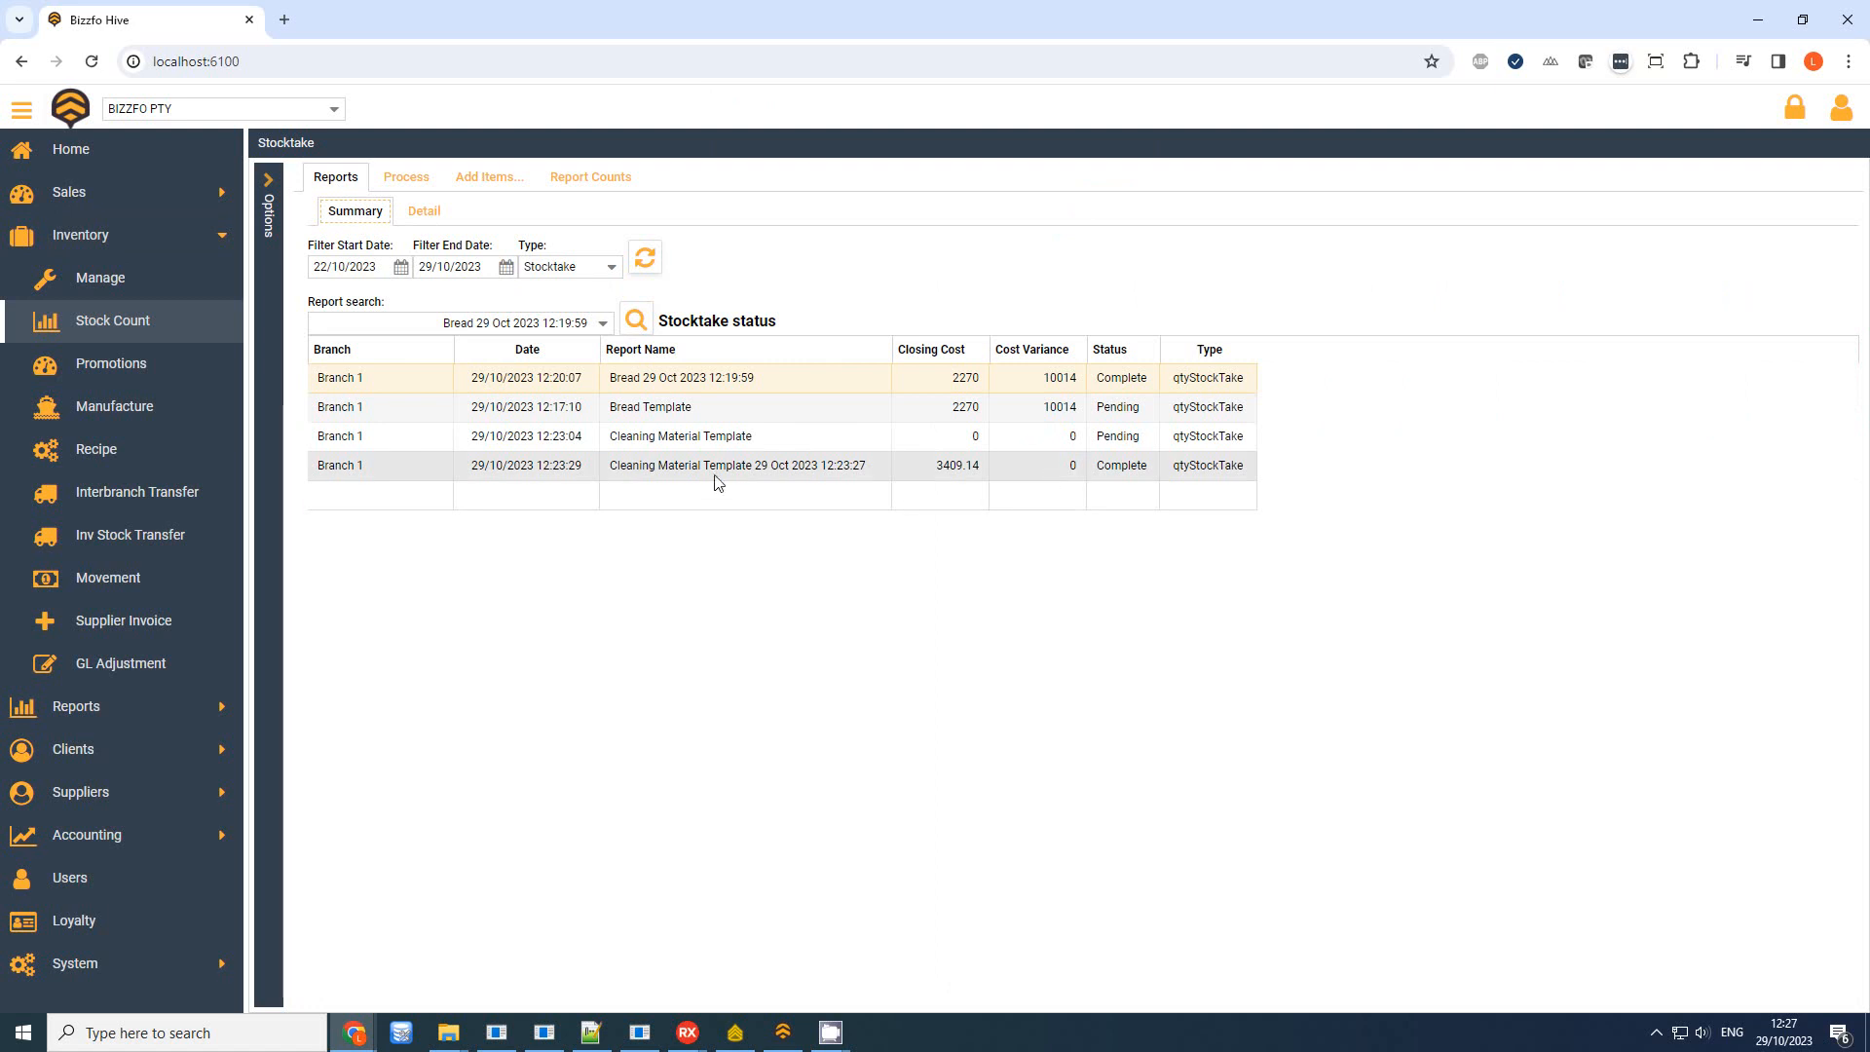
{"action": "left_click", "coordinate": [637, 320]}
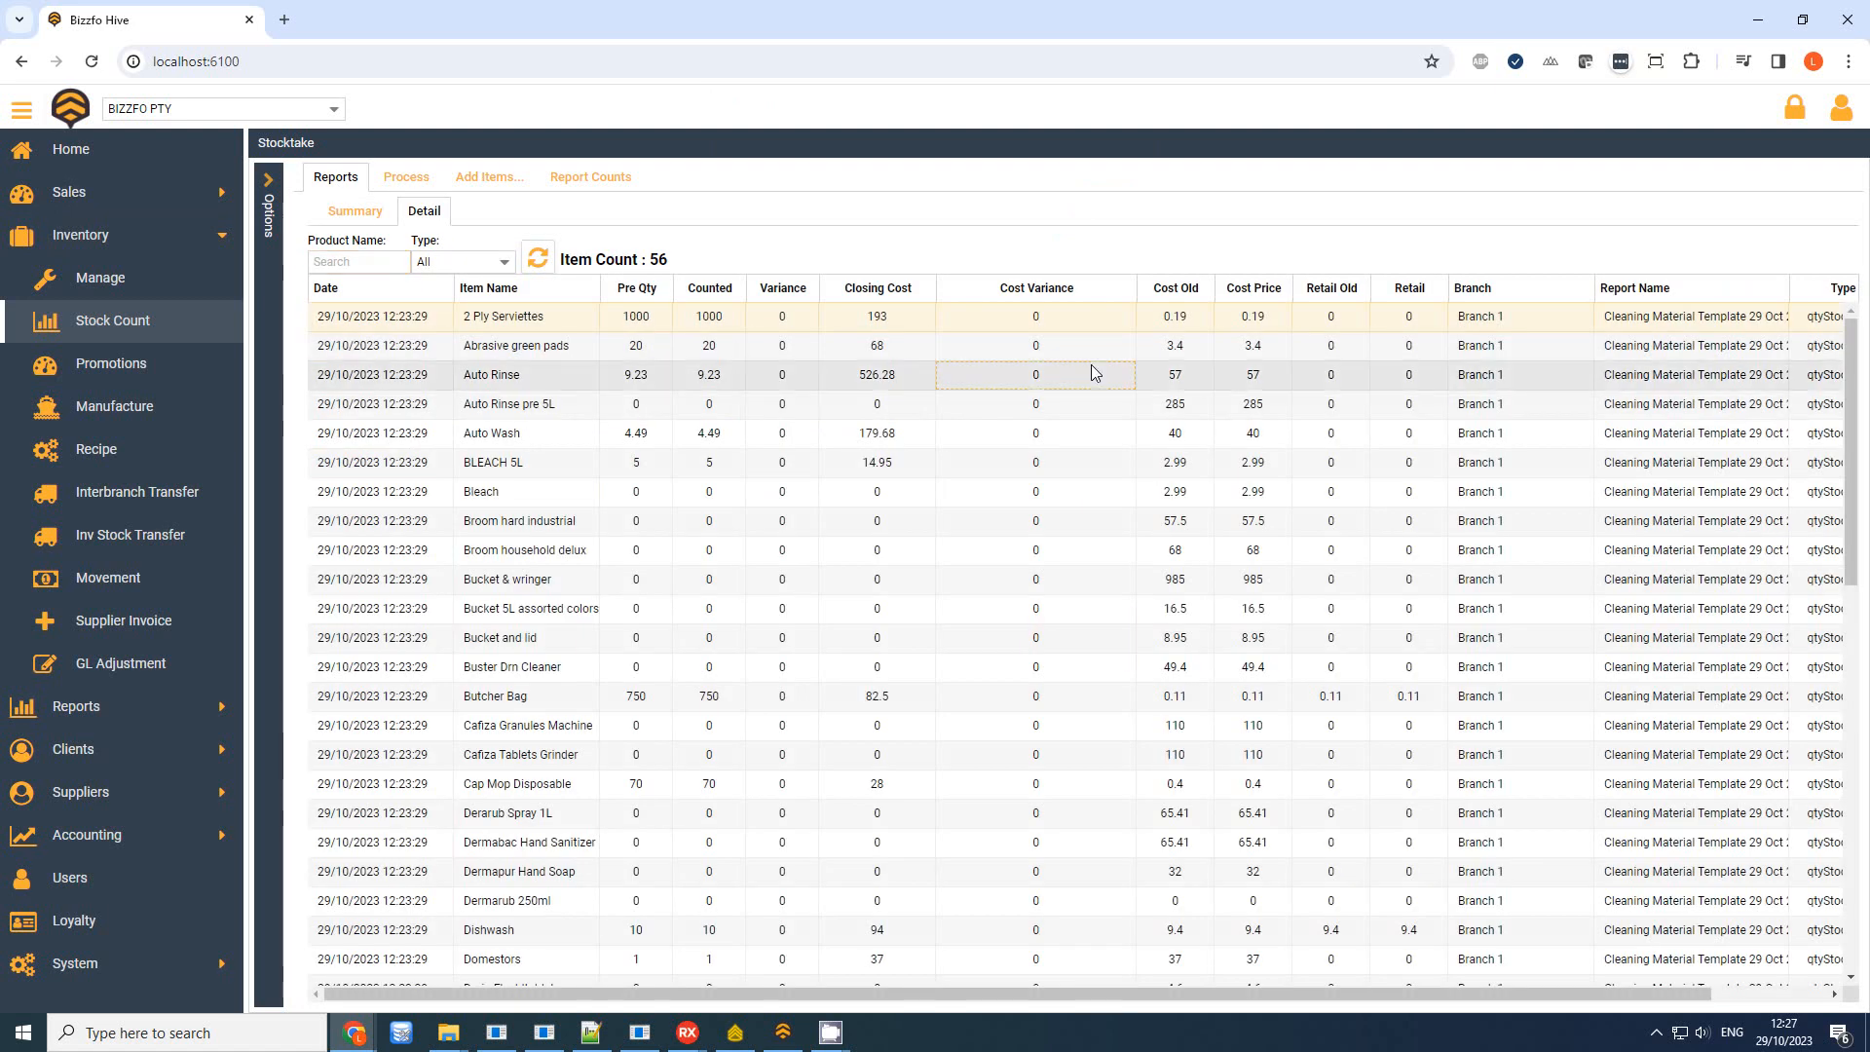
{"action": "scroll", "coordinate": [1091, 366], "scroll_direction": "down", "scroll_amount": 5}
{"action": "scroll", "coordinate": [1095, 374], "scroll_direction": "down", "scroll_amount": 5}
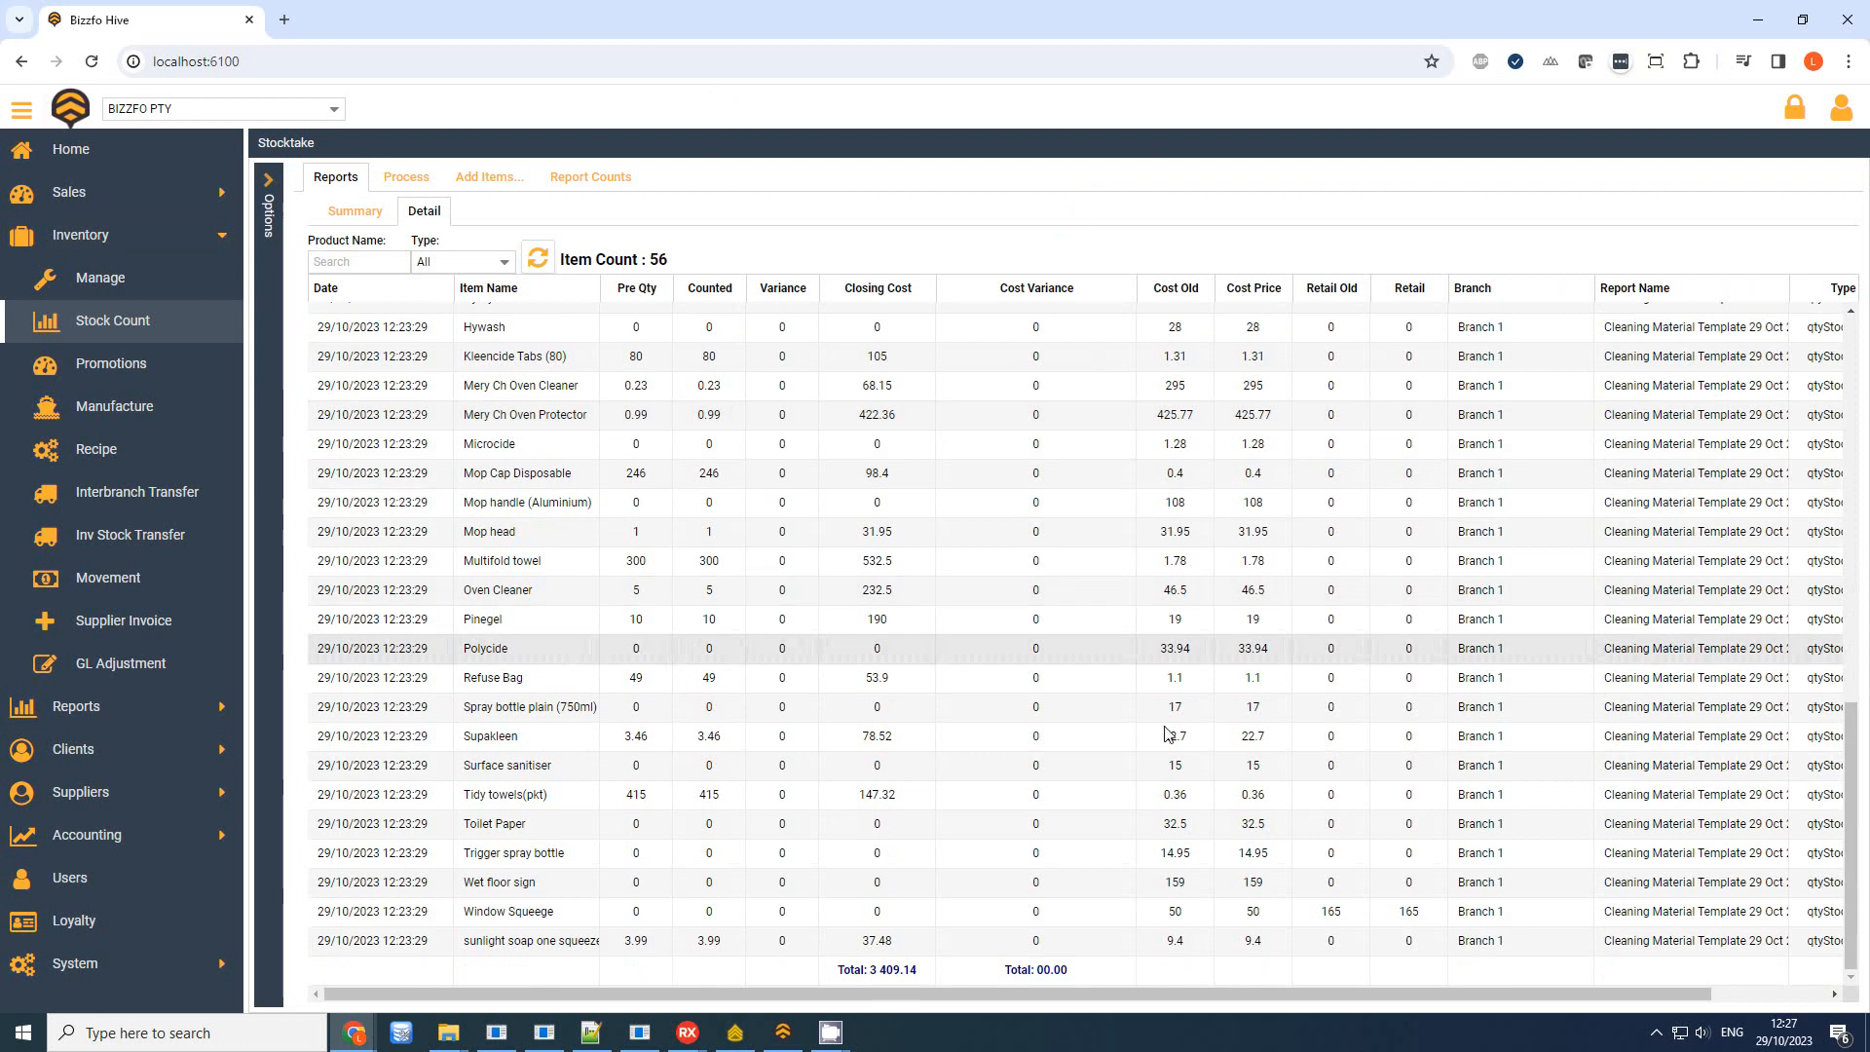
{"action": "left_click_drag", "start_coordinate": [1008, 993], "coordinate": [1100, 996]}
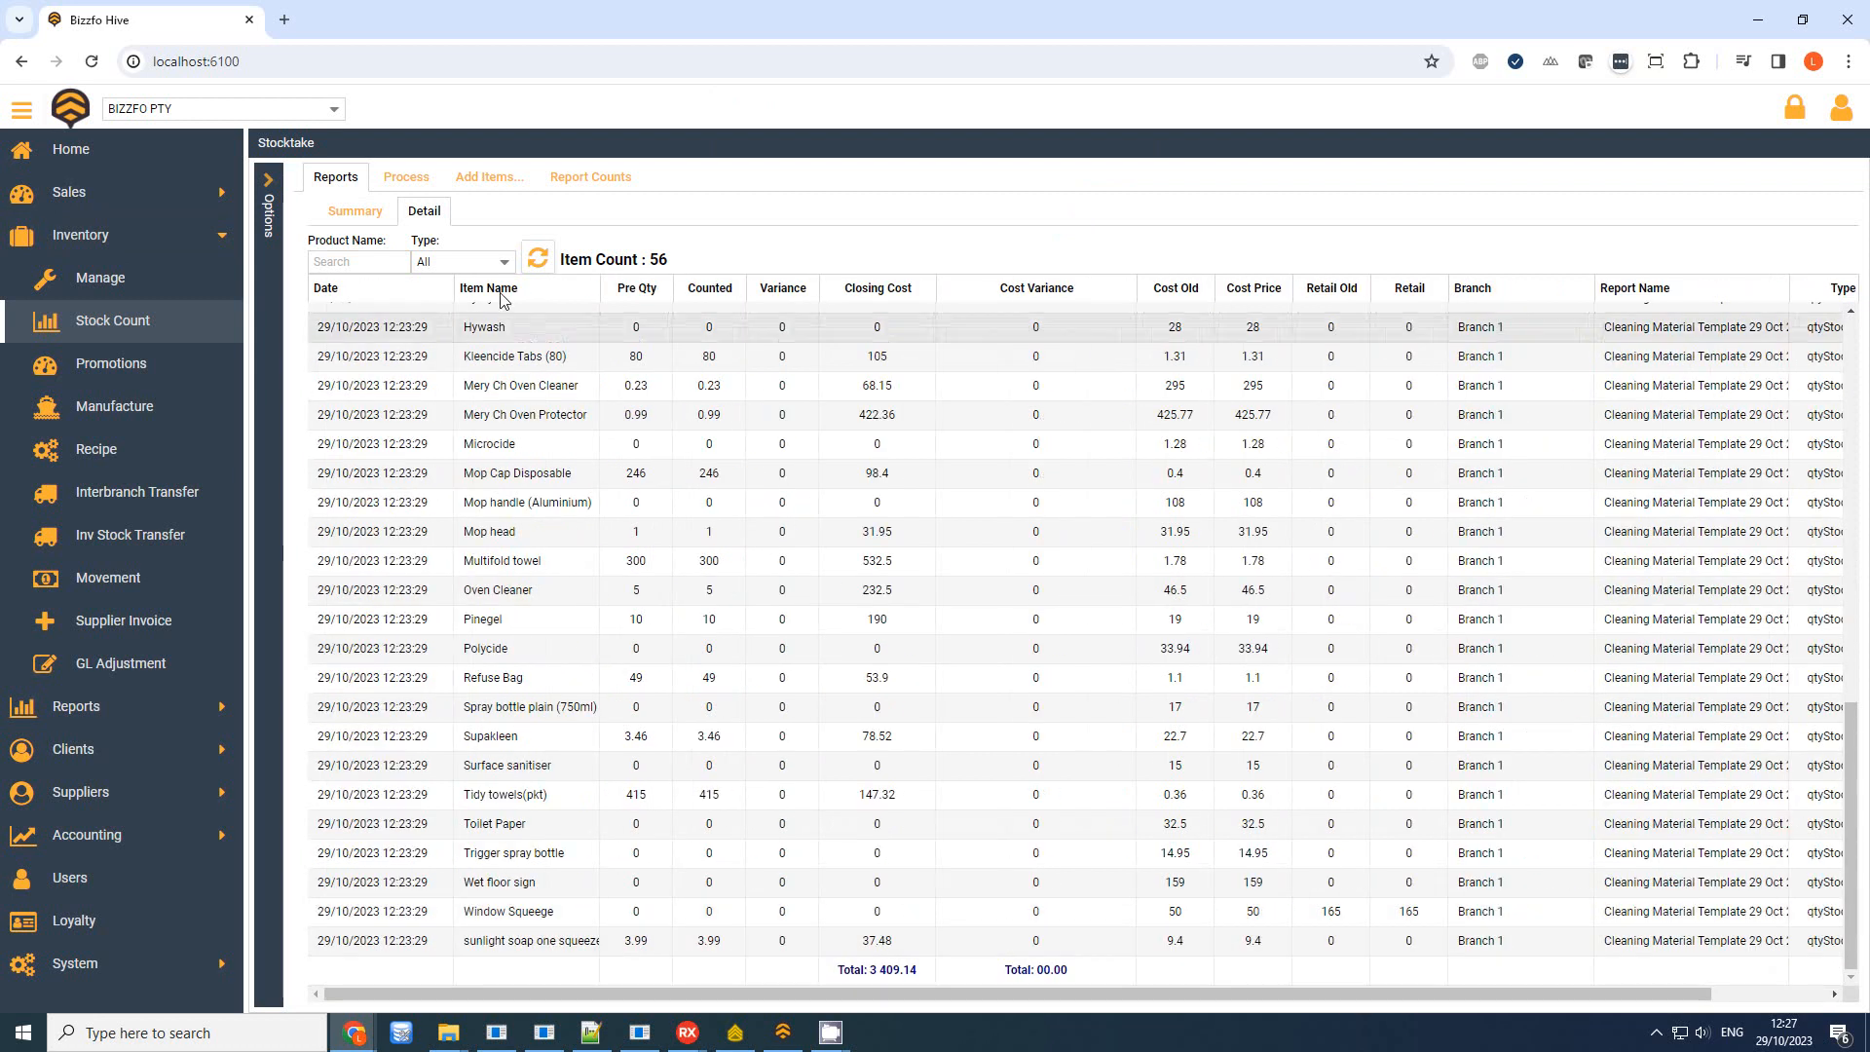
{"action": "left_click", "coordinate": [355, 210]}
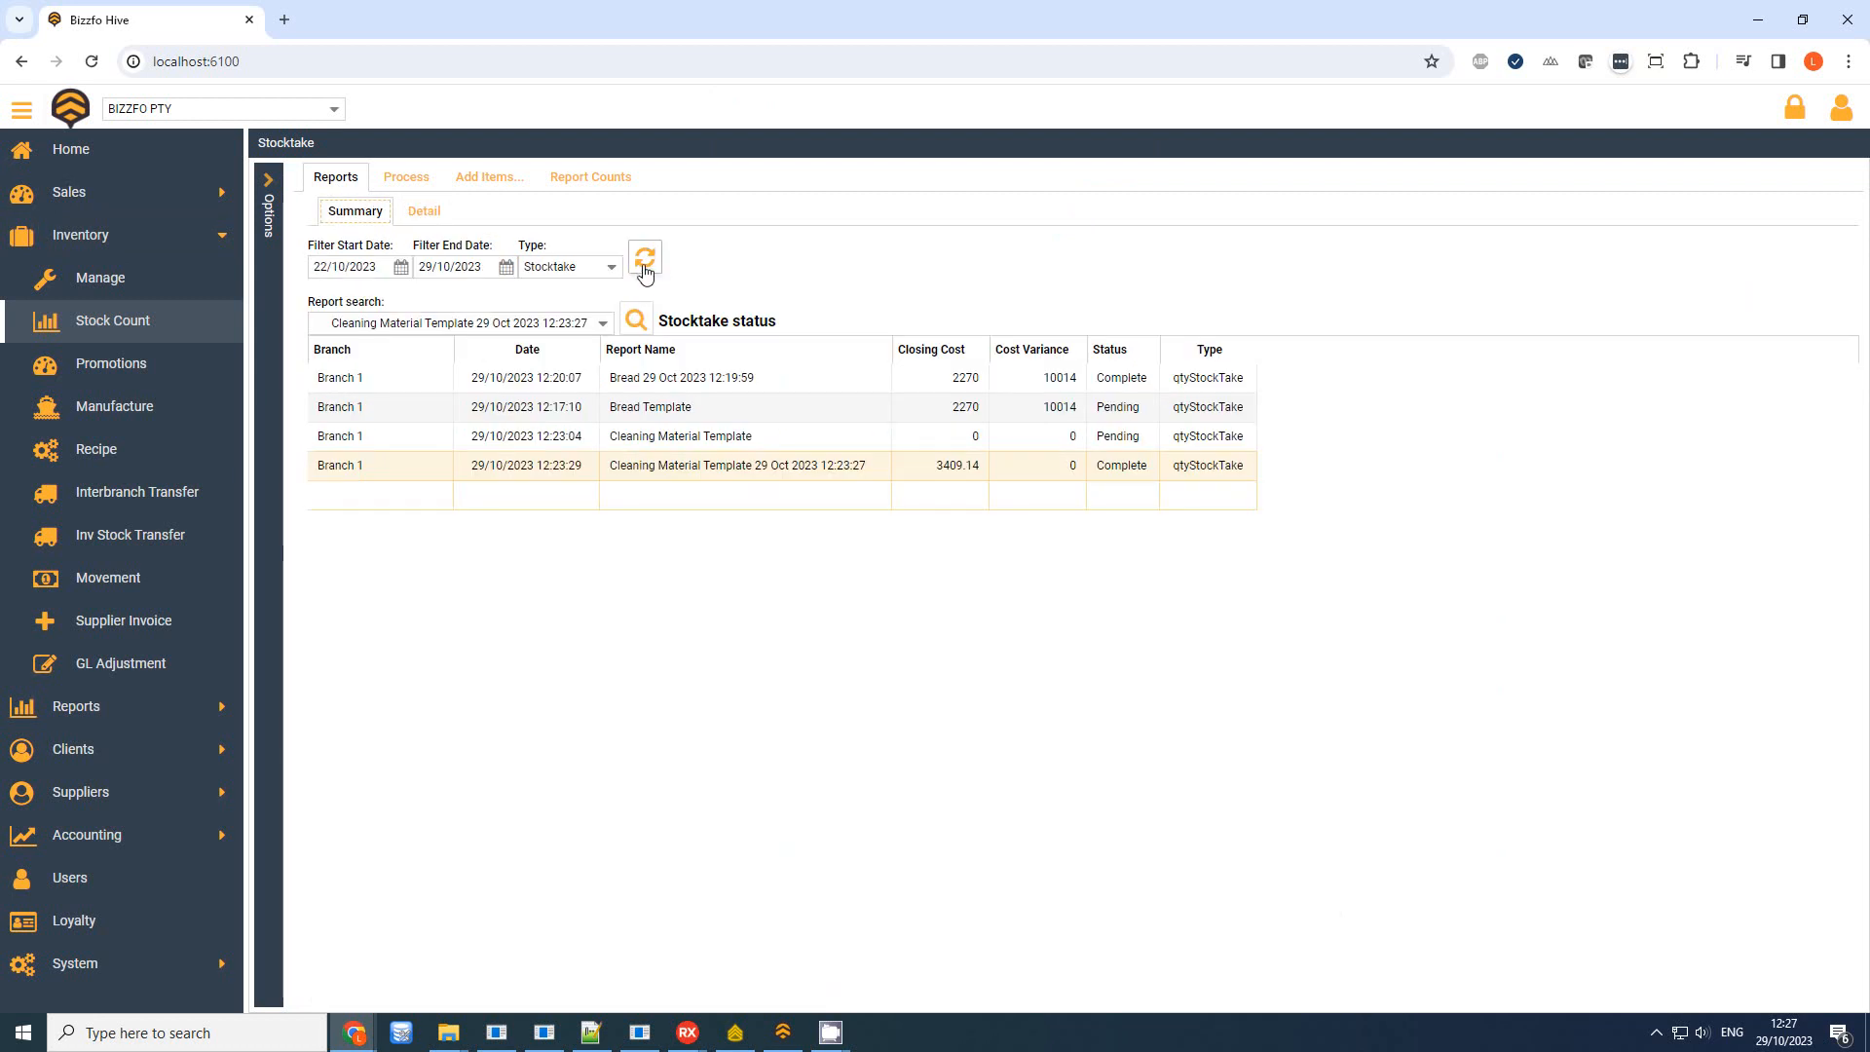